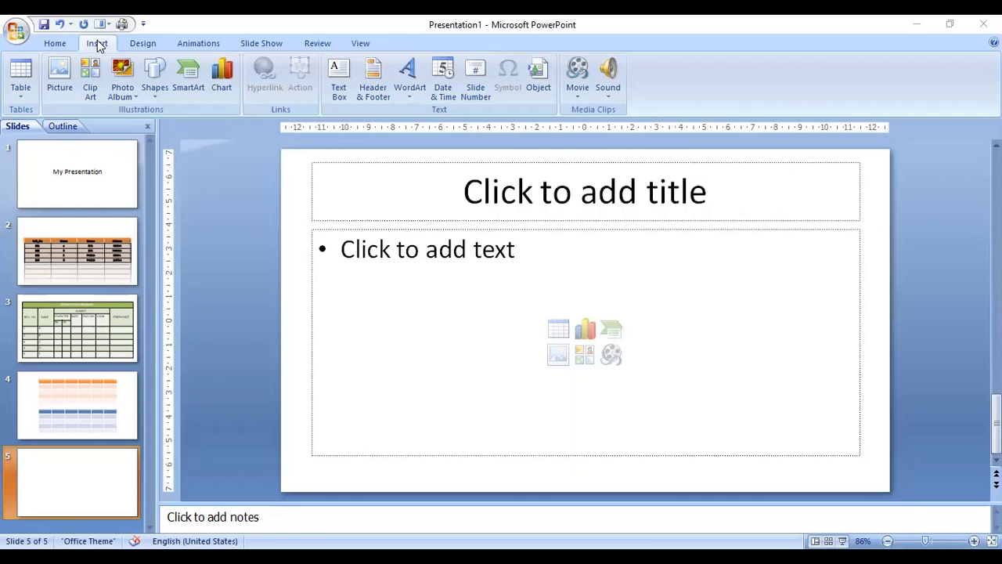
Insert the 'unnamed (2)' picture of two white horses onto slide 5
{"action": "left_click", "coordinate": [62, 80]}
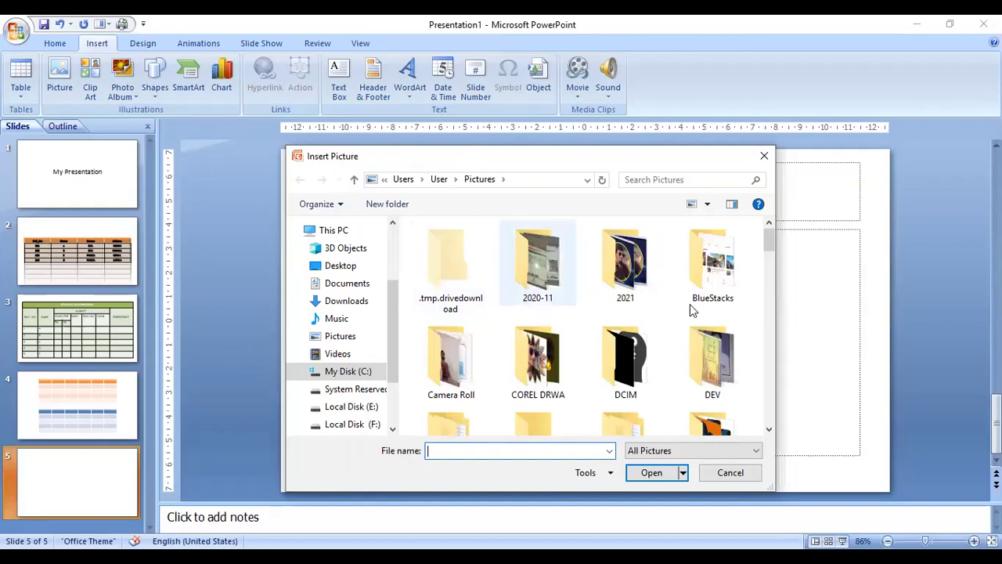
{"action": "scroll", "coordinate": [690, 306], "scroll_direction": "down", "scroll_amount": 5}
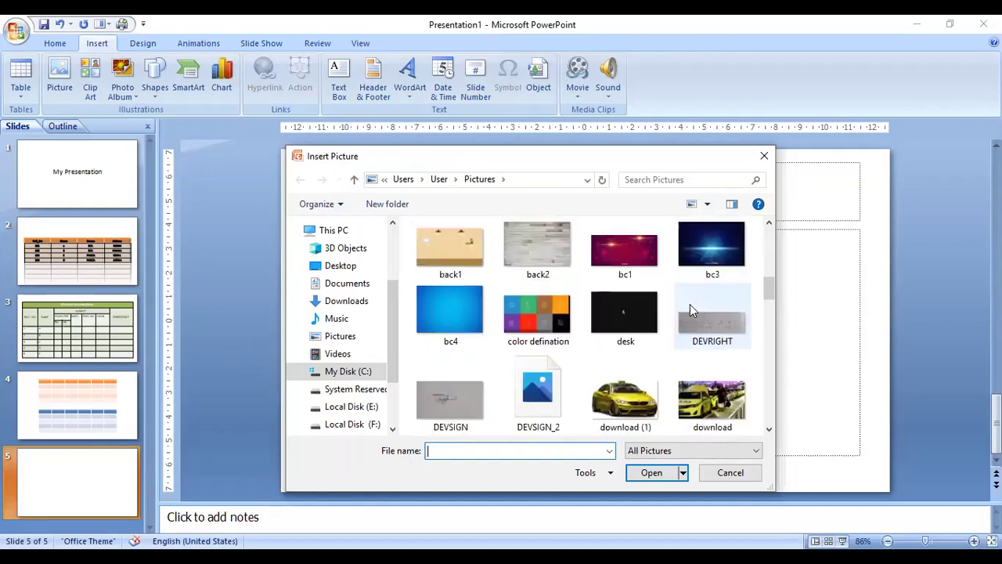
{"action": "scroll", "coordinate": [689, 306], "scroll_direction": "down", "scroll_amount": 2}
{"action": "scroll", "coordinate": [689, 304], "scroll_direction": "down", "scroll_amount": 5}
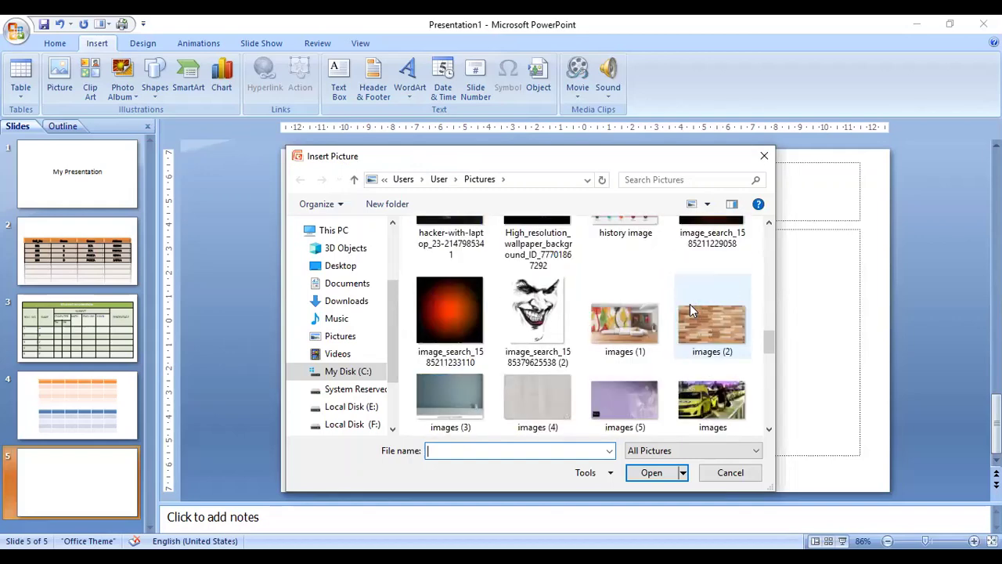
{"action": "scroll", "coordinate": [689, 303], "scroll_direction": "down", "scroll_amount": 4}
{"action": "scroll", "coordinate": [690, 303], "scroll_direction": "down", "scroll_amount": 5}
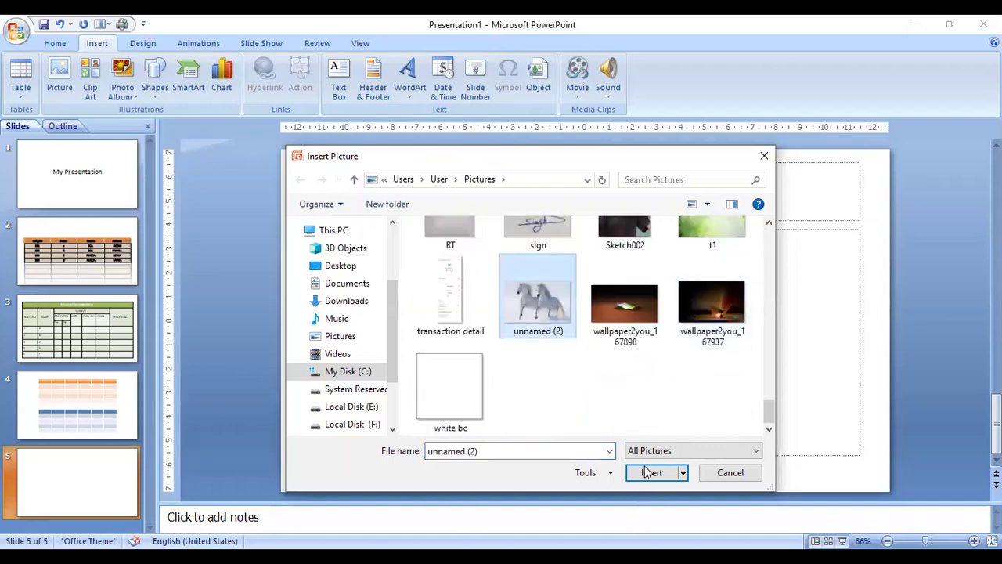
{"action": "left_click", "coordinate": [540, 301]}
{"action": "double_click", "coordinate": [558, 306]}
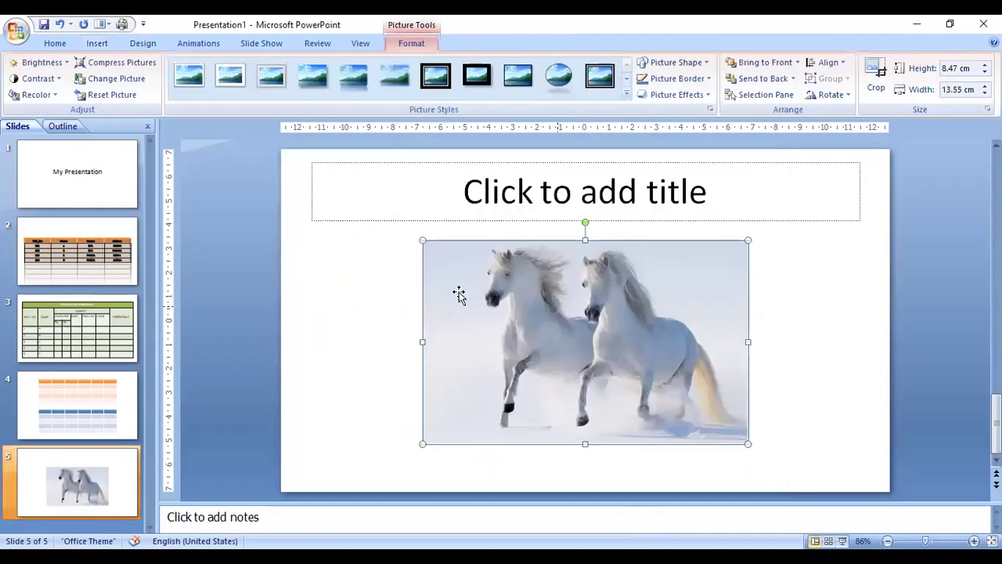
{"action": "left_click", "coordinate": [793, 367]}
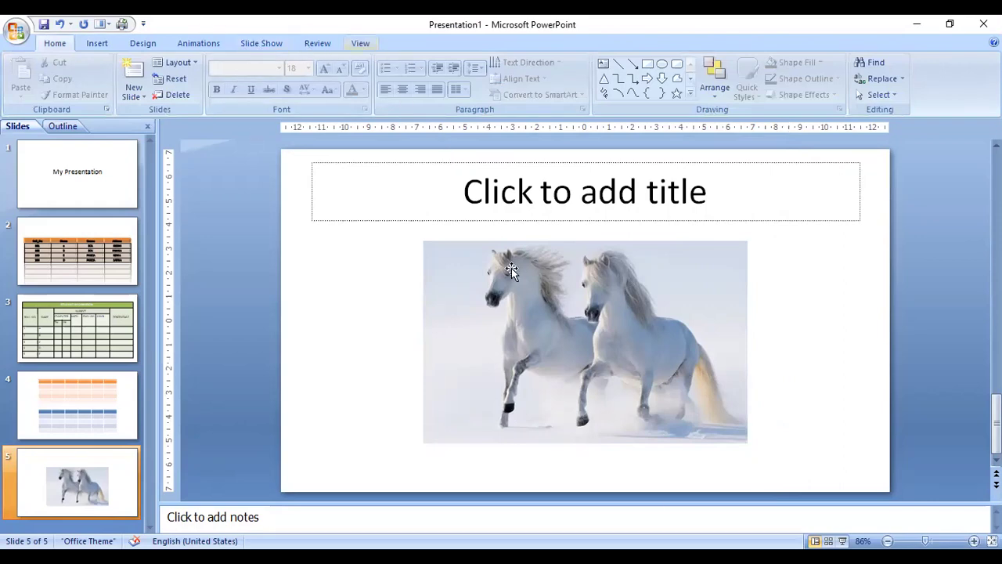
{"action": "left_click", "coordinate": [508, 302]}
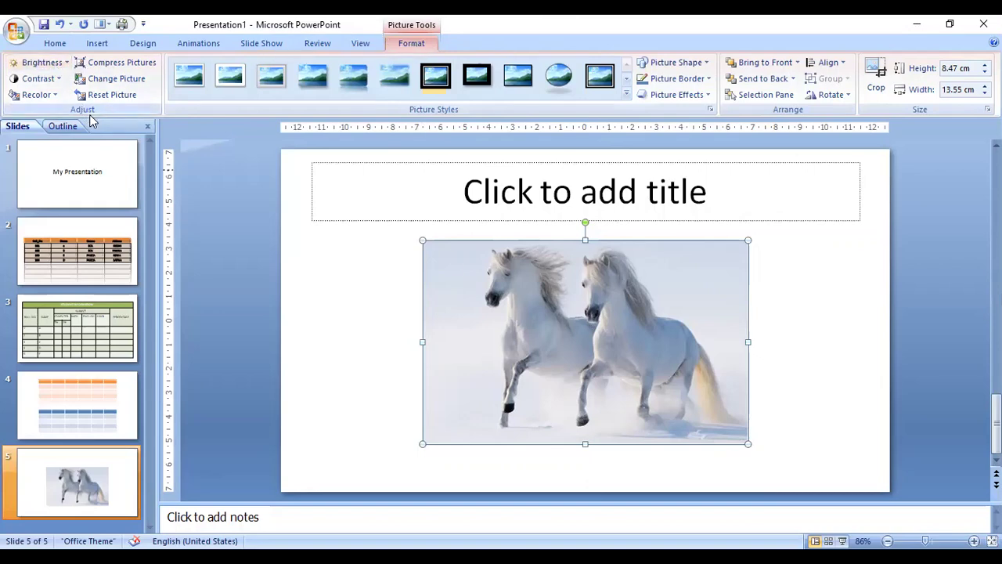
{"action": "left_click", "coordinate": [66, 64]}
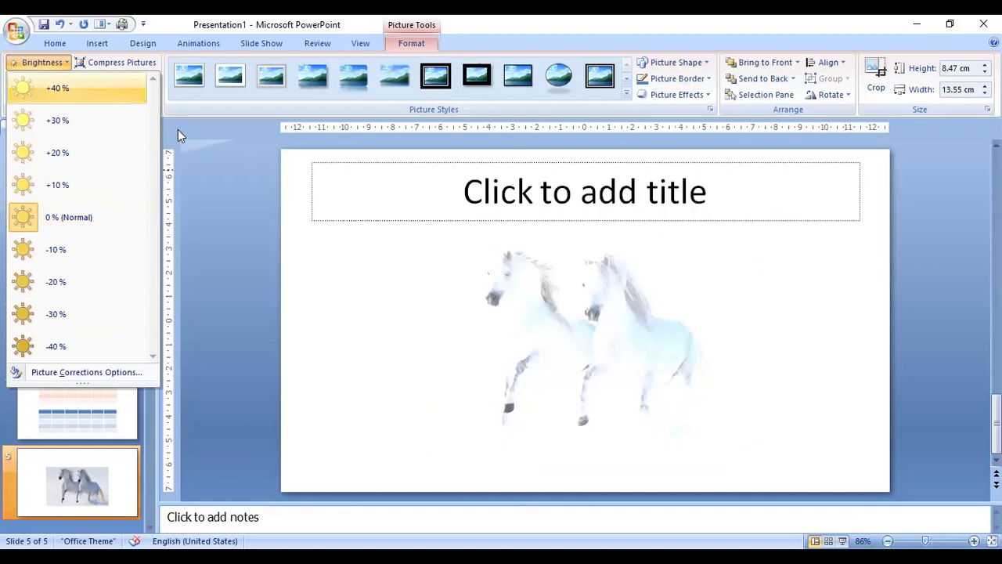
{"action": "left_click", "coordinate": [53, 65]}
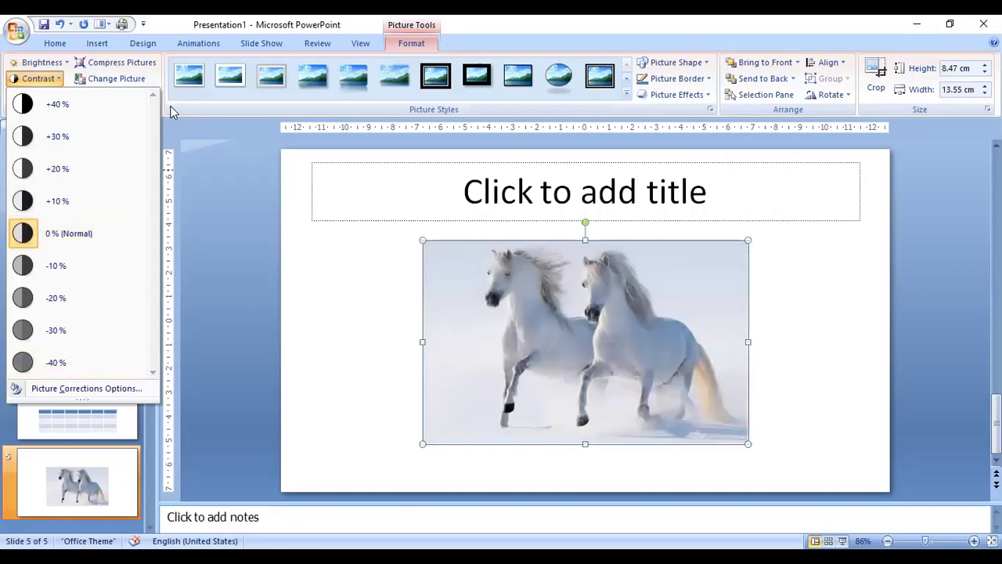
Recolor the horse photo with Accent color 5 Dark from Dark Variations
{"action": "left_click", "coordinate": [55, 89]}
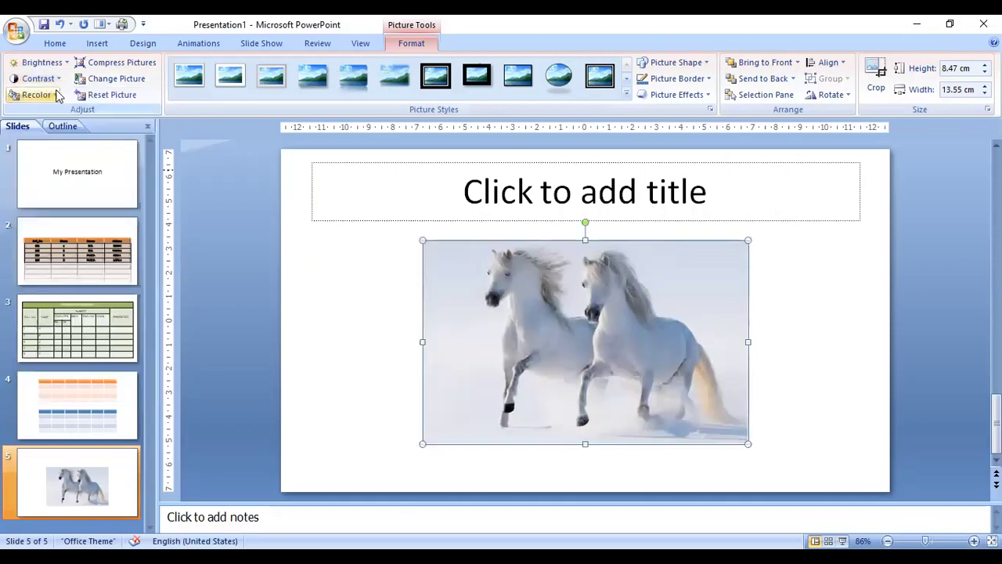
{"action": "left_click", "coordinate": [56, 95]}
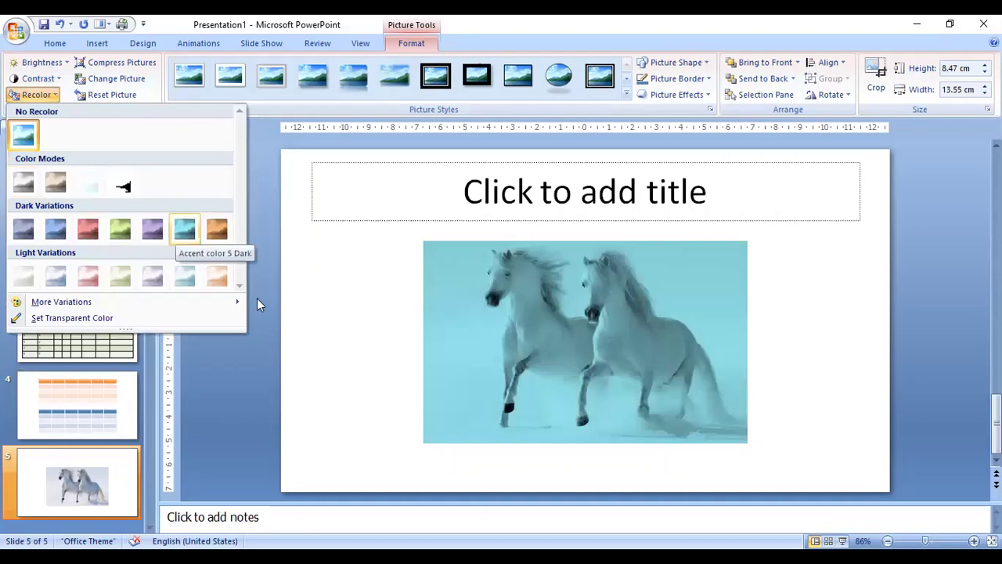
{"action": "left_click", "coordinate": [176, 235]}
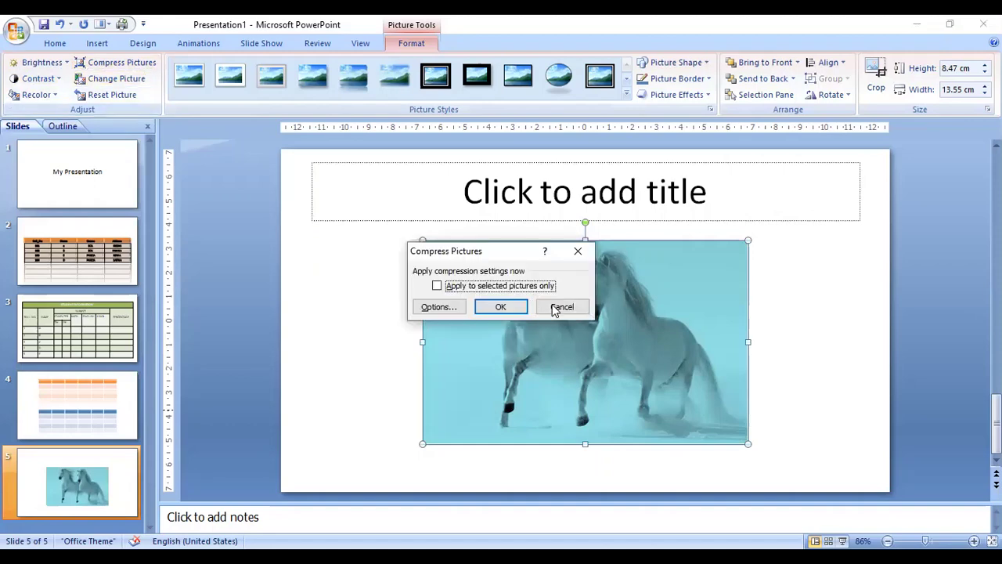
Compress only the selected horse picture, then cancel the Change Picture file chooser
{"action": "left_click", "coordinate": [437, 285]}
{"action": "left_click", "coordinate": [496, 305]}
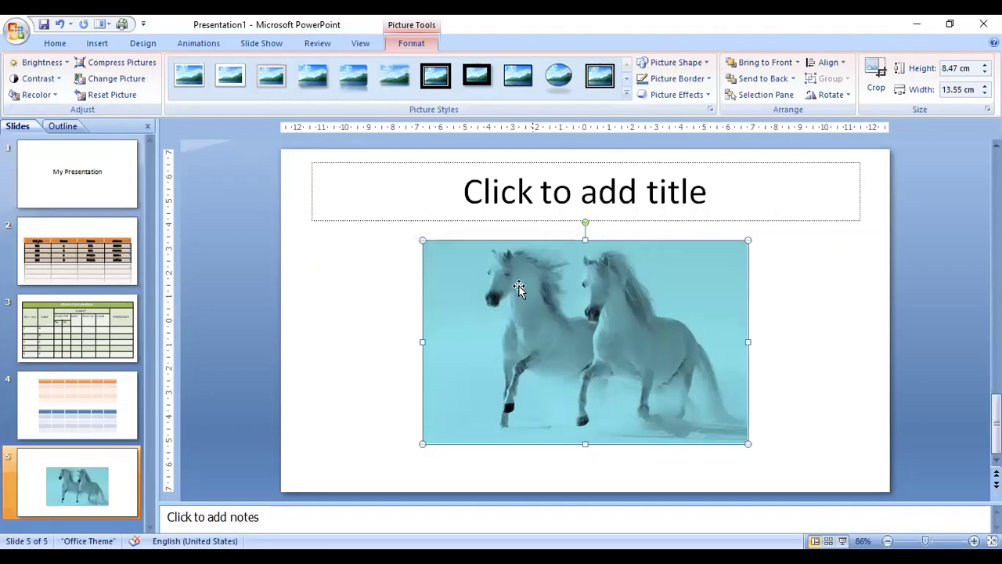
{"action": "left_click", "coordinate": [148, 82]}
{"action": "key", "text": "Escape"}
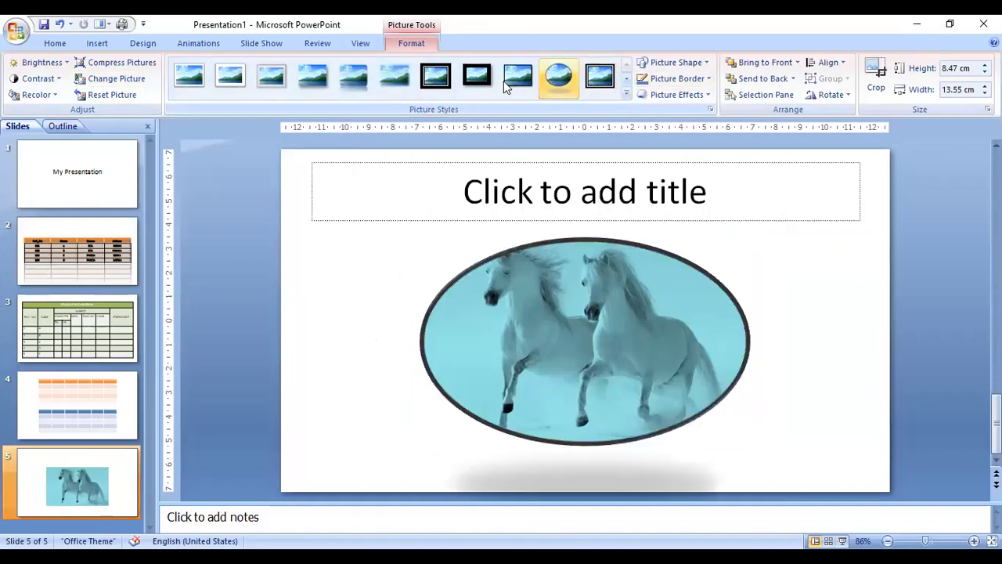
Try a thick black frame, then apply the white rounded diagonal corner picture style
{"action": "left_click", "coordinate": [480, 78]}
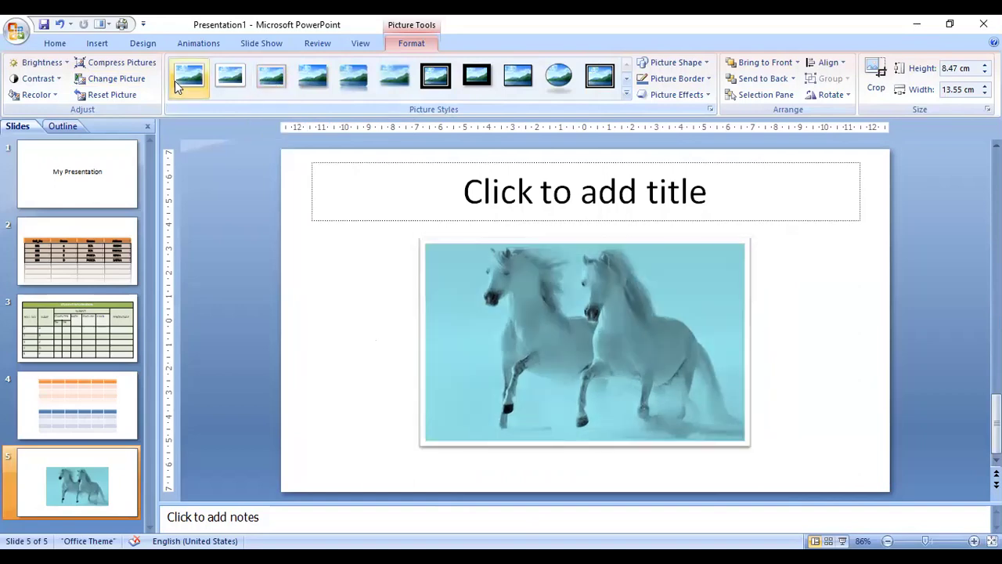
{"action": "left_click", "coordinate": [627, 94]}
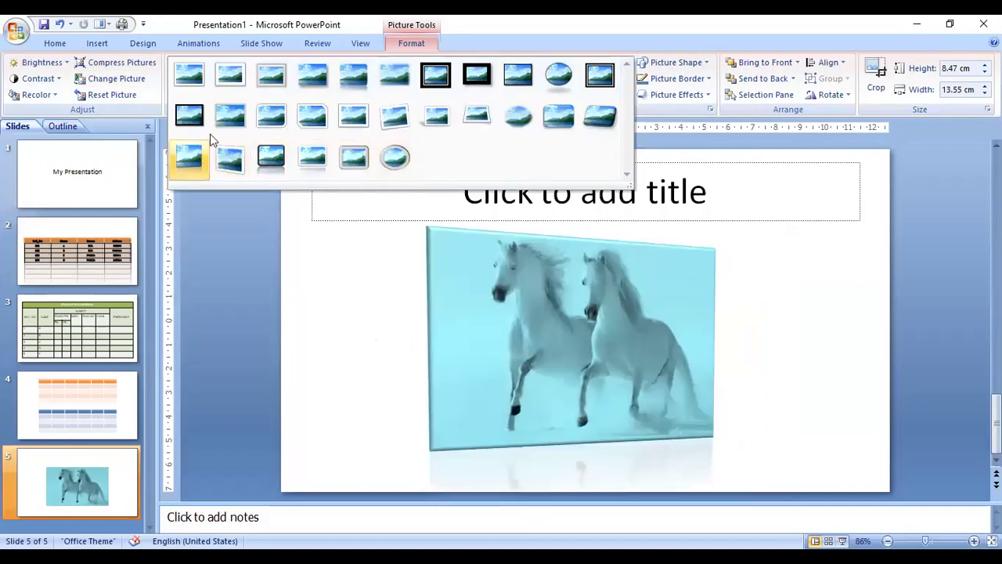
{"action": "left_click", "coordinate": [284, 124]}
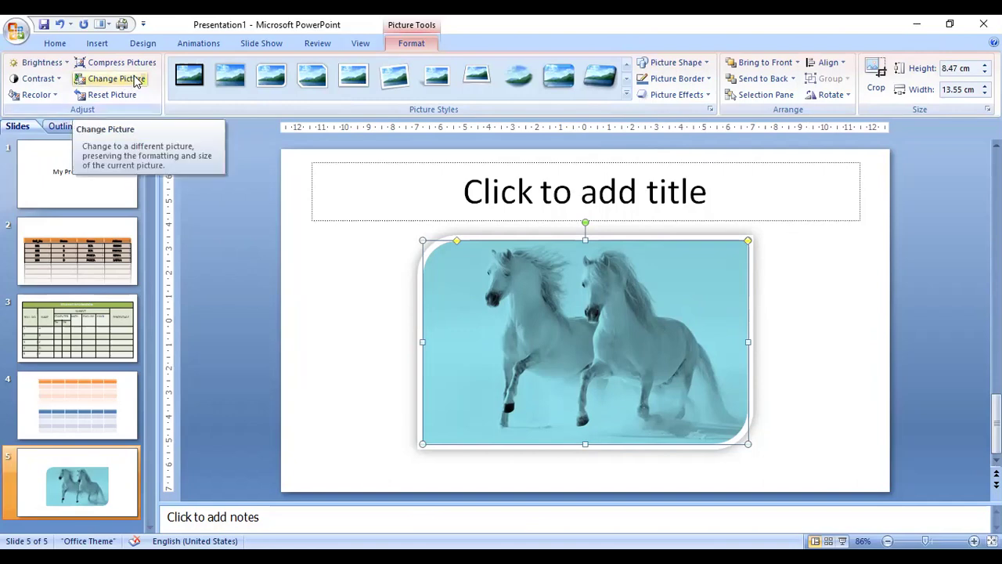
Replace the horse photo with the 'download (1)' yellow taxi picture, then deselect it
{"action": "left_click", "coordinate": [137, 81]}
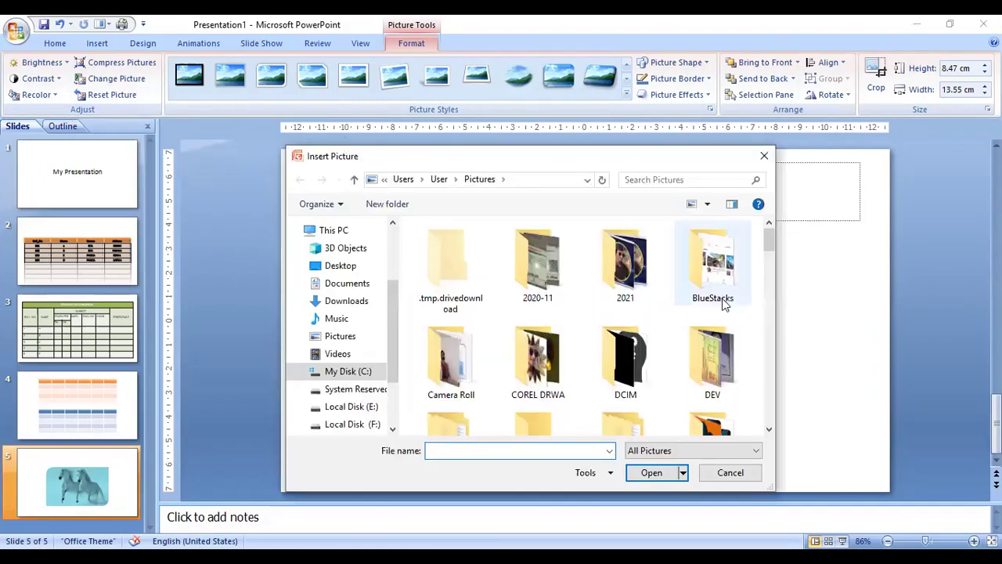
{"action": "scroll", "coordinate": [722, 303], "scroll_direction": "down", "scroll_amount": 3}
{"action": "scroll", "coordinate": [721, 304], "scroll_direction": "down", "scroll_amount": 3}
{"action": "scroll", "coordinate": [722, 303], "scroll_direction": "down", "scroll_amount": 3}
{"action": "scroll", "coordinate": [722, 304], "scroll_direction": "down", "scroll_amount": 3}
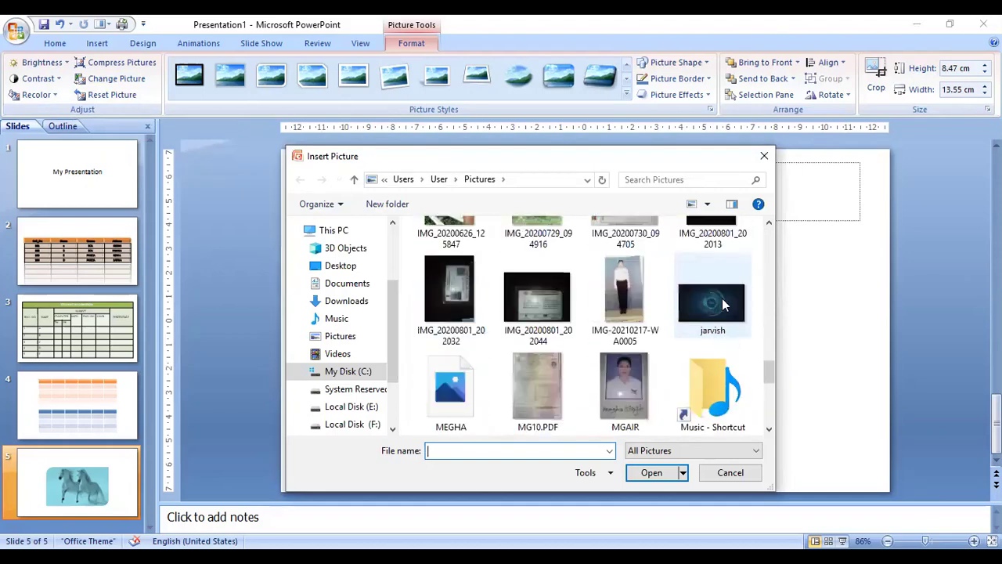
{"action": "scroll", "coordinate": [721, 303], "scroll_direction": "down", "scroll_amount": 1}
{"action": "scroll", "coordinate": [722, 304], "scroll_direction": "down", "scroll_amount": 2}
{"action": "scroll", "coordinate": [722, 304], "scroll_direction": "down", "scroll_amount": 1}
{"action": "scroll", "coordinate": [721, 303], "scroll_direction": "up", "scroll_amount": 1}
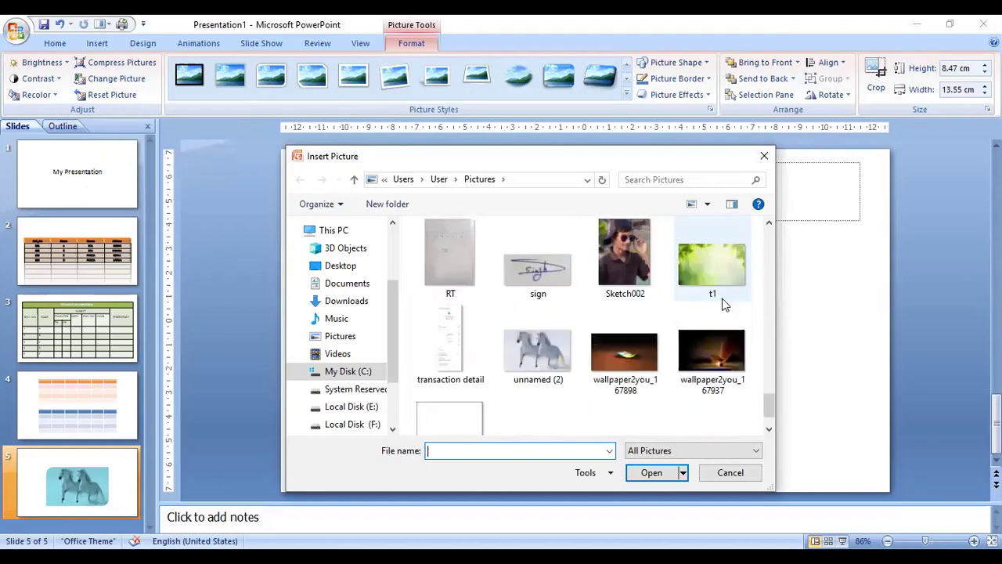
{"action": "scroll", "coordinate": [721, 304], "scroll_direction": "up", "scroll_amount": 3}
{"action": "scroll", "coordinate": [721, 303], "scroll_direction": "up", "scroll_amount": 3}
{"action": "scroll", "coordinate": [722, 303], "scroll_direction": "up", "scroll_amount": 3}
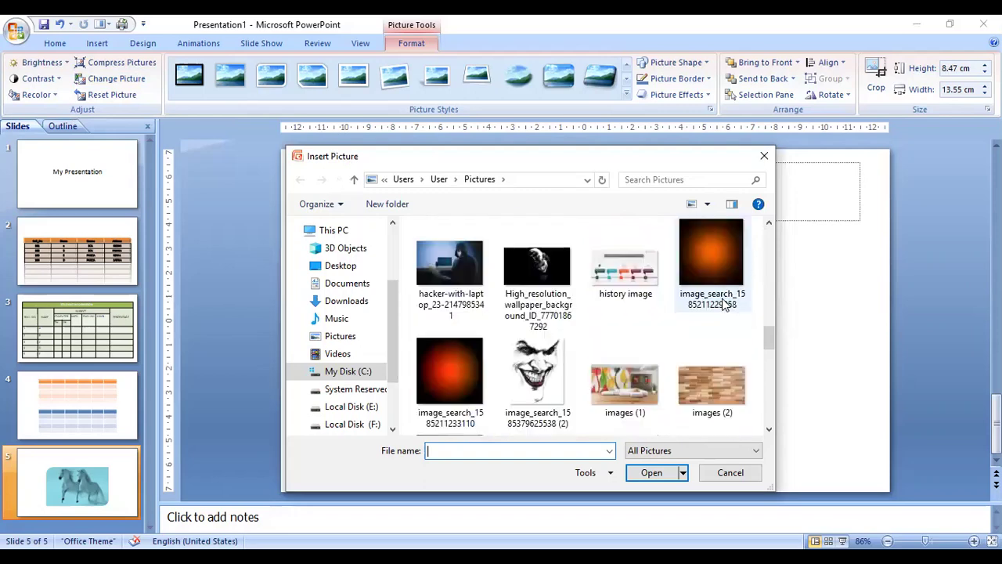
{"action": "scroll", "coordinate": [722, 304], "scroll_direction": "up", "scroll_amount": 1}
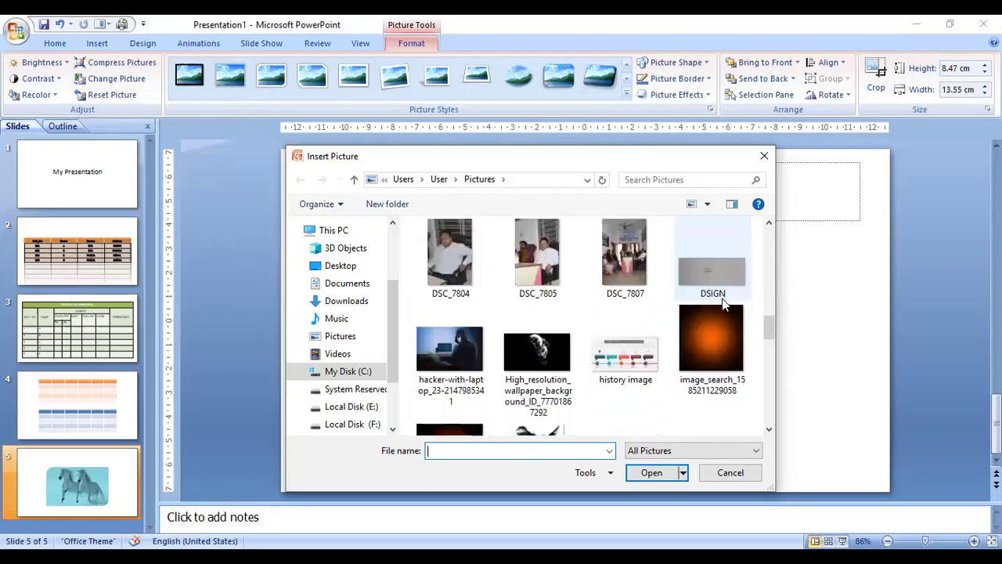
{"action": "scroll", "coordinate": [722, 304], "scroll_direction": "up", "scroll_amount": 1}
{"action": "scroll", "coordinate": [722, 303], "scroll_direction": "up", "scroll_amount": 1}
{"action": "scroll", "coordinate": [722, 304], "scroll_direction": "up", "scroll_amount": 2}
{"action": "scroll", "coordinate": [722, 304], "scroll_direction": "up", "scroll_amount": 2}
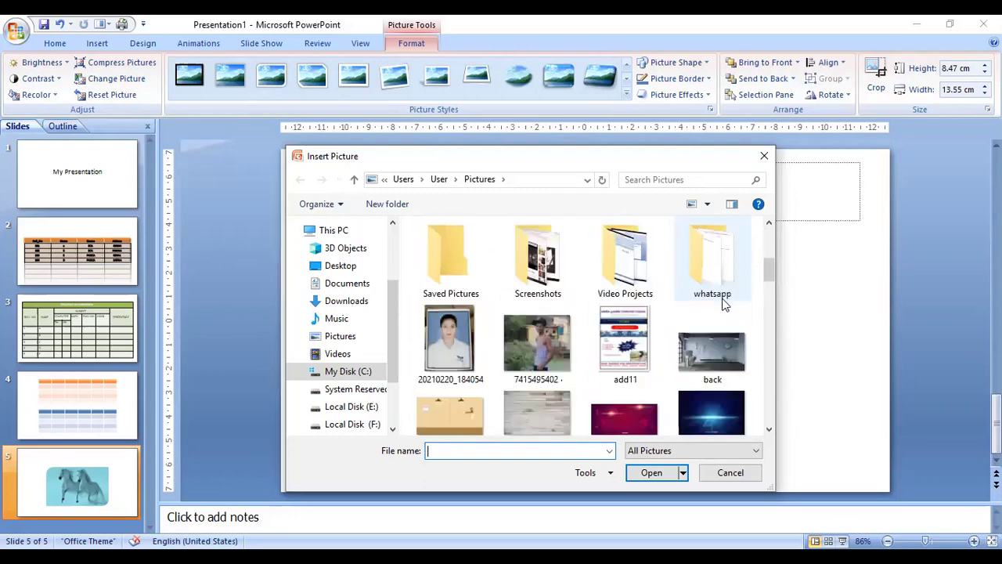
{"action": "scroll", "coordinate": [721, 303], "scroll_direction": "down", "scroll_amount": 3}
{"action": "left_click", "coordinate": [625, 309]}
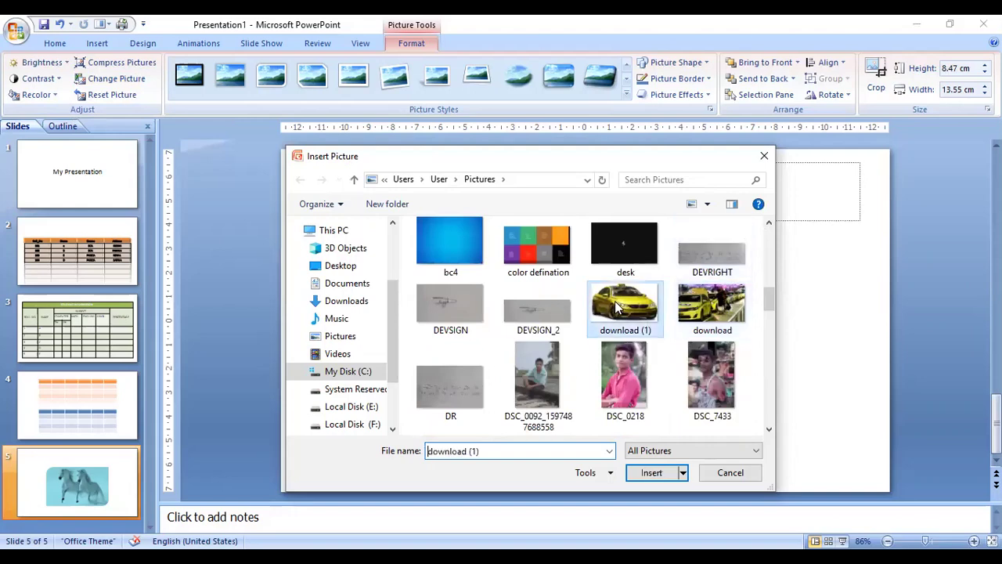
{"action": "left_click", "coordinate": [651, 473]}
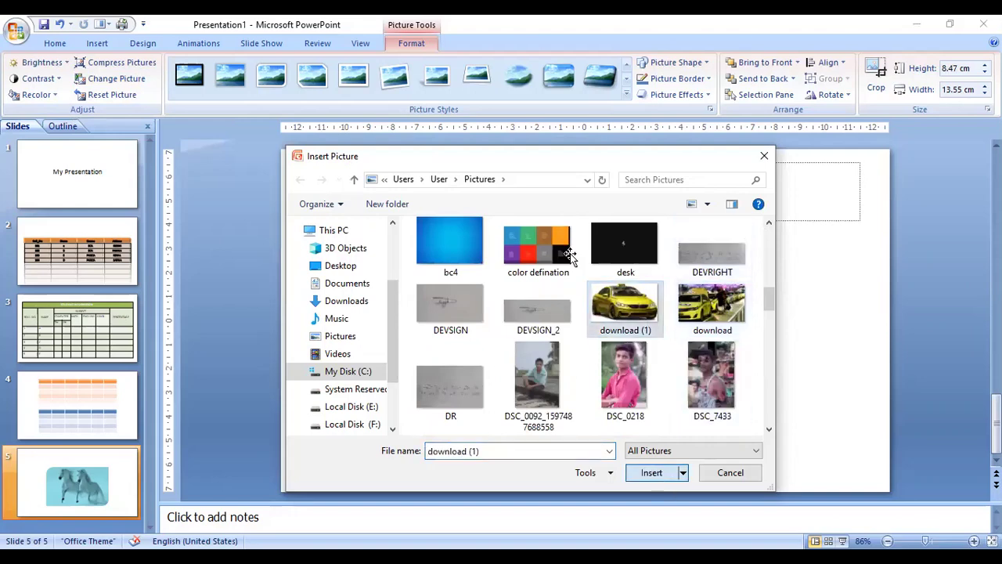
{"action": "left_click", "coordinate": [791, 344]}
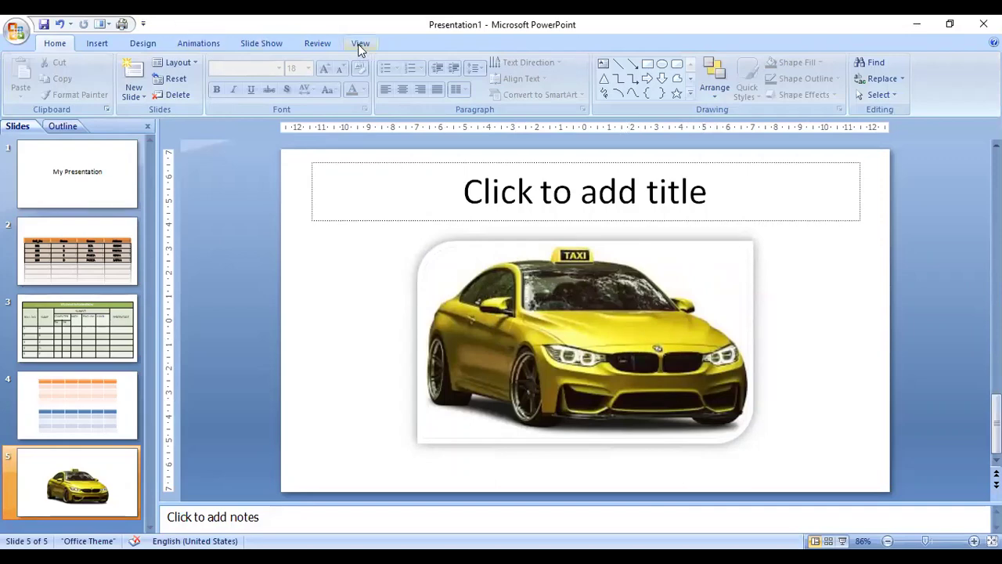
{"action": "left_click", "coordinate": [552, 290]}
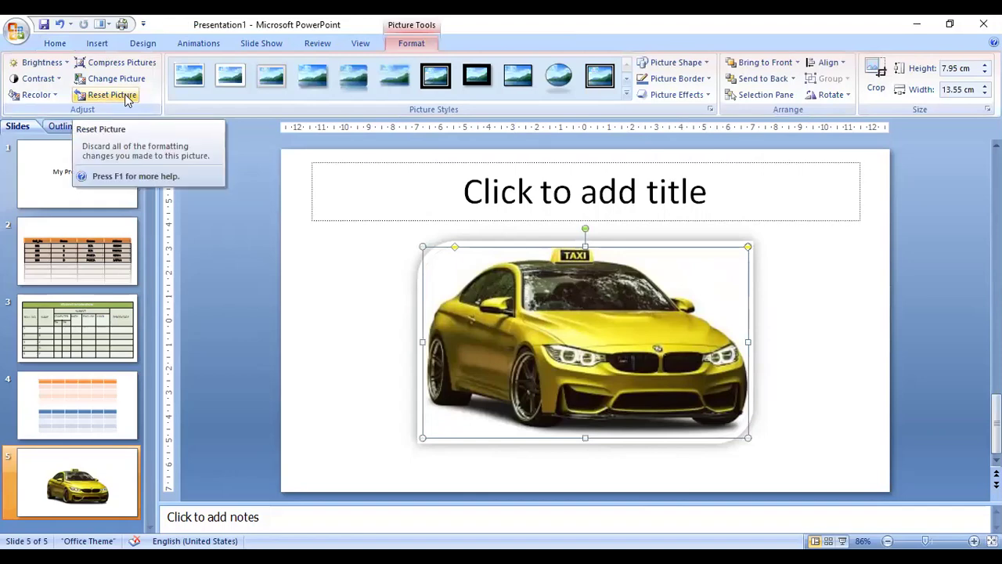
{"action": "left_click", "coordinate": [126, 97]}
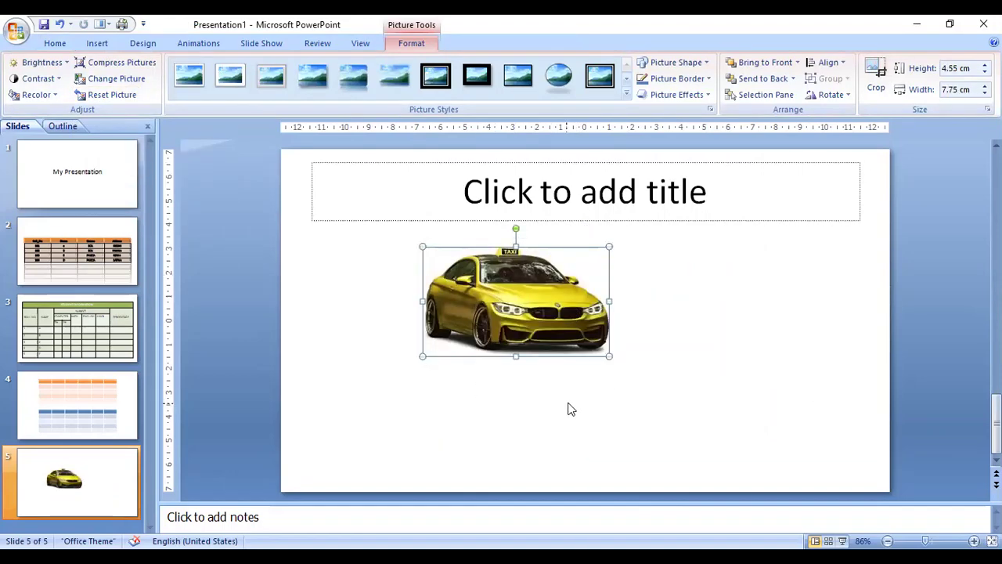
{"action": "key", "text": "ctrl+z"}
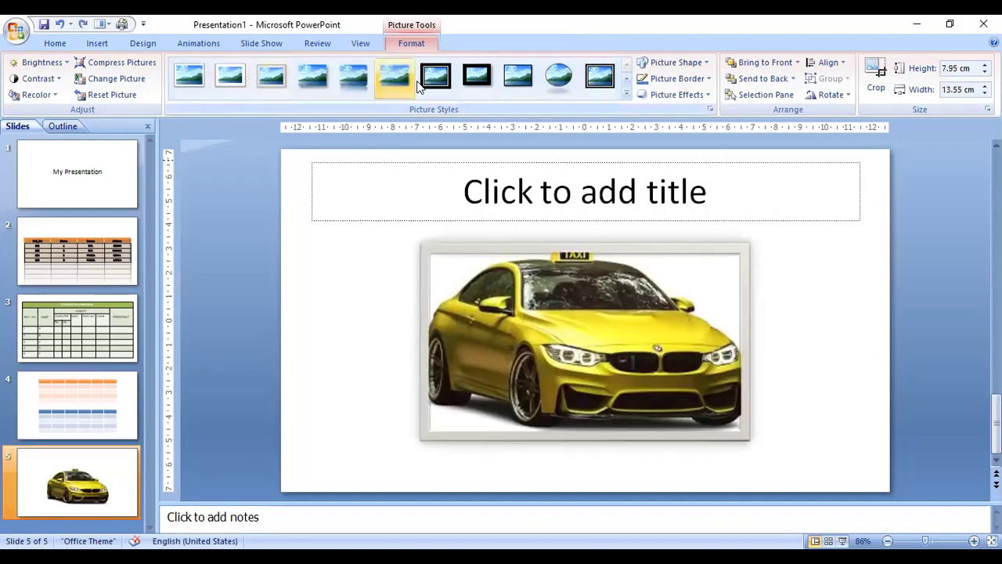
Apply the Bevel Perspective picture style to the taxi picture
{"action": "left_click", "coordinate": [627, 94]}
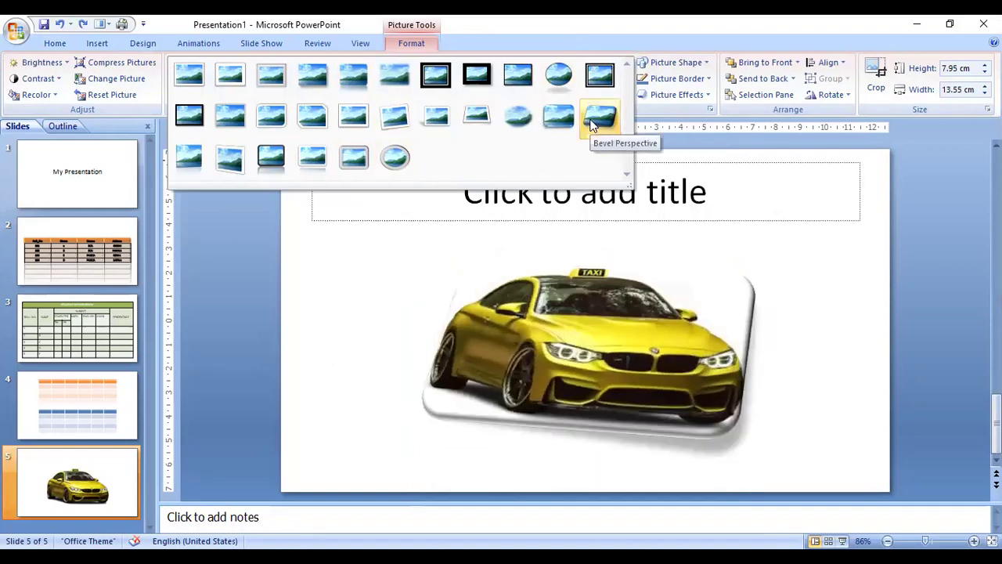
{"action": "left_click", "coordinate": [588, 99]}
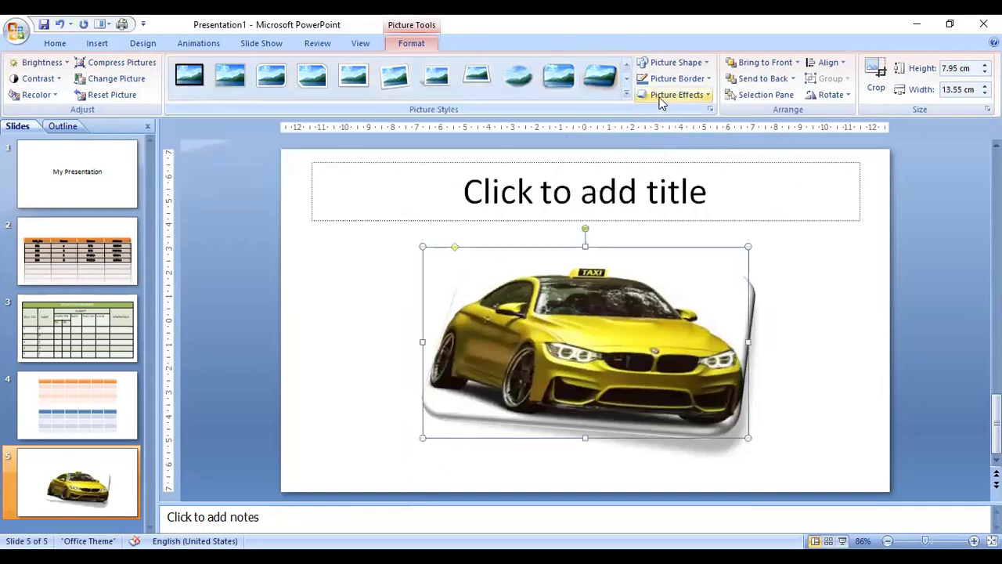
Clip the taxi picture to a flowchart shape and give it a black double frame
{"action": "left_click", "coordinate": [704, 66]}
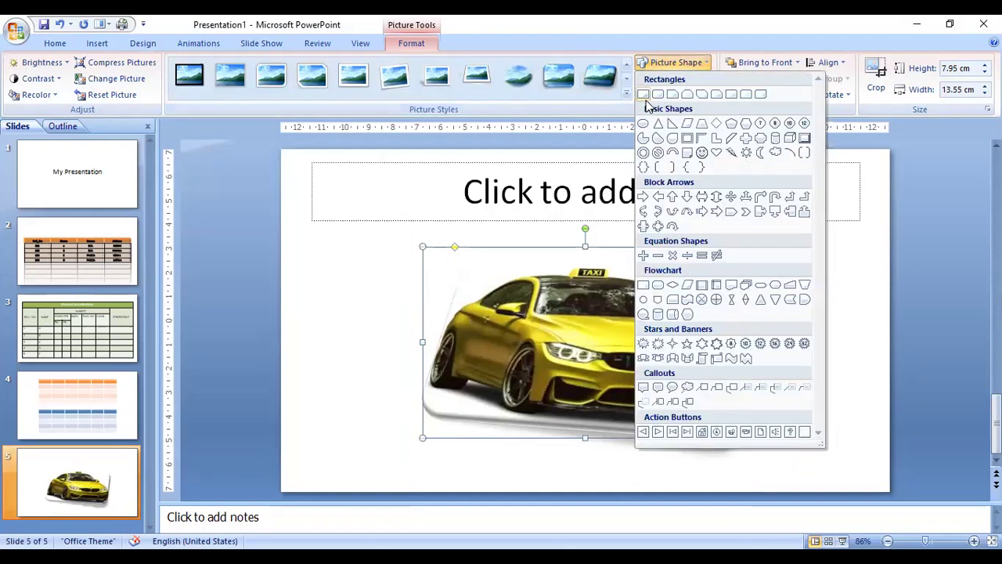
{"action": "left_click", "coordinate": [657, 314]}
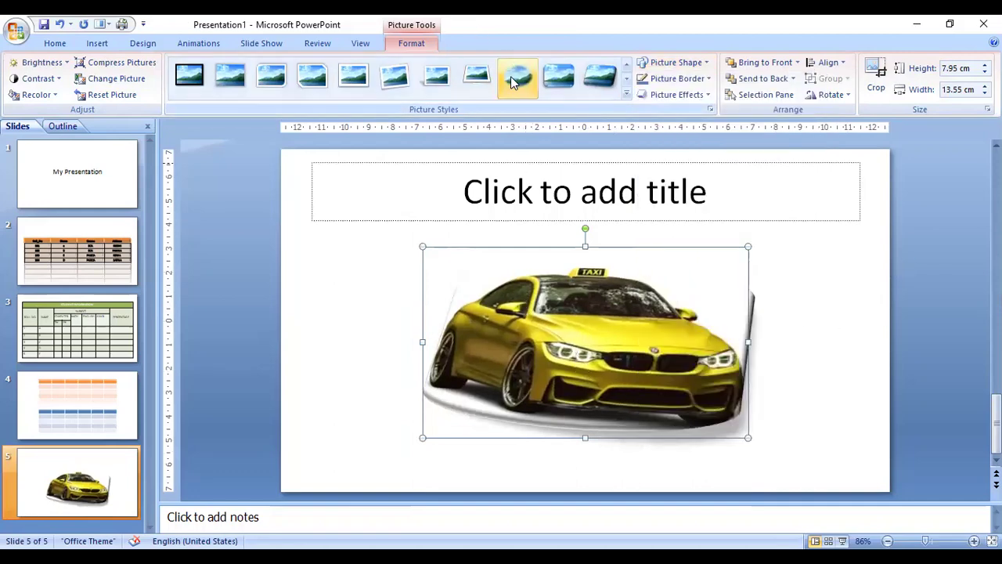
{"action": "left_click", "coordinate": [627, 89]}
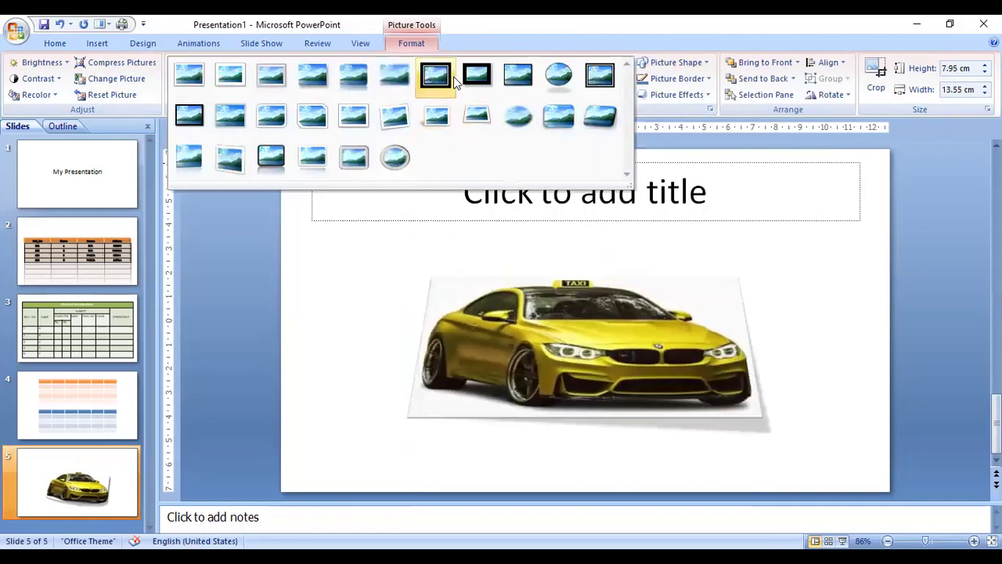
{"action": "left_click", "coordinate": [445, 81]}
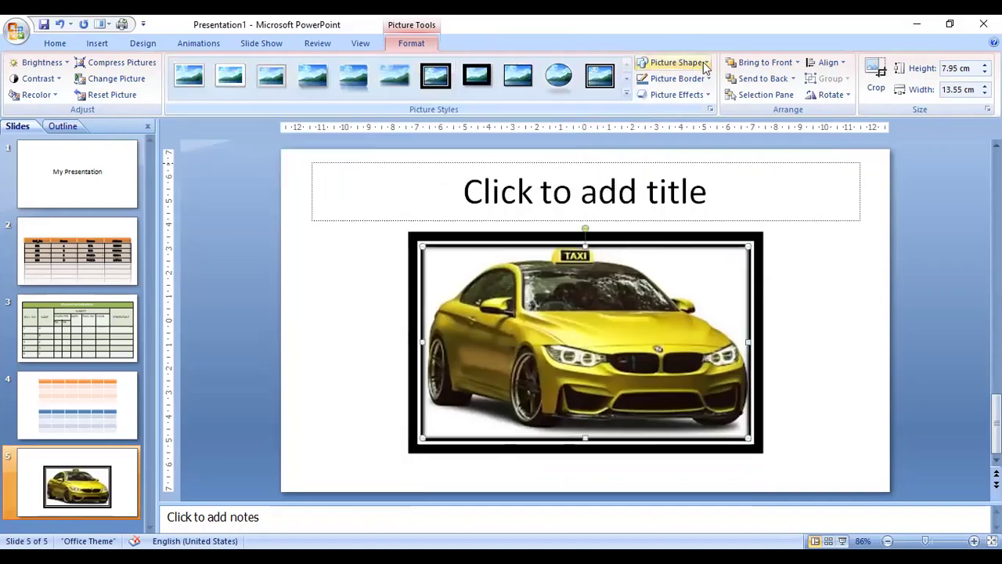
Try flowchart display, smiley and scroll shapes, finishing with the pentagon arrow shape
{"action": "left_click", "coordinate": [705, 62]}
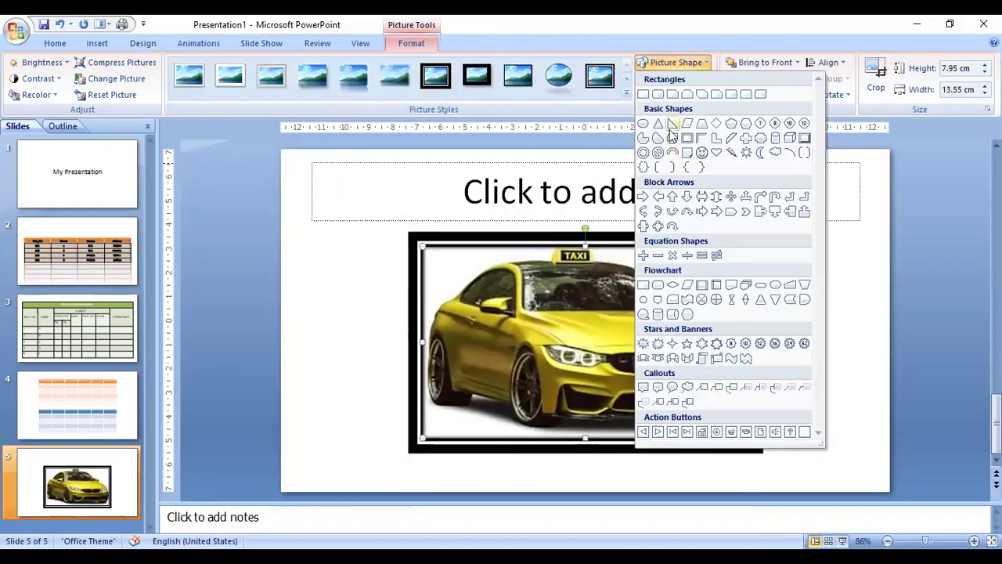
{"action": "left_click", "coordinate": [803, 300]}
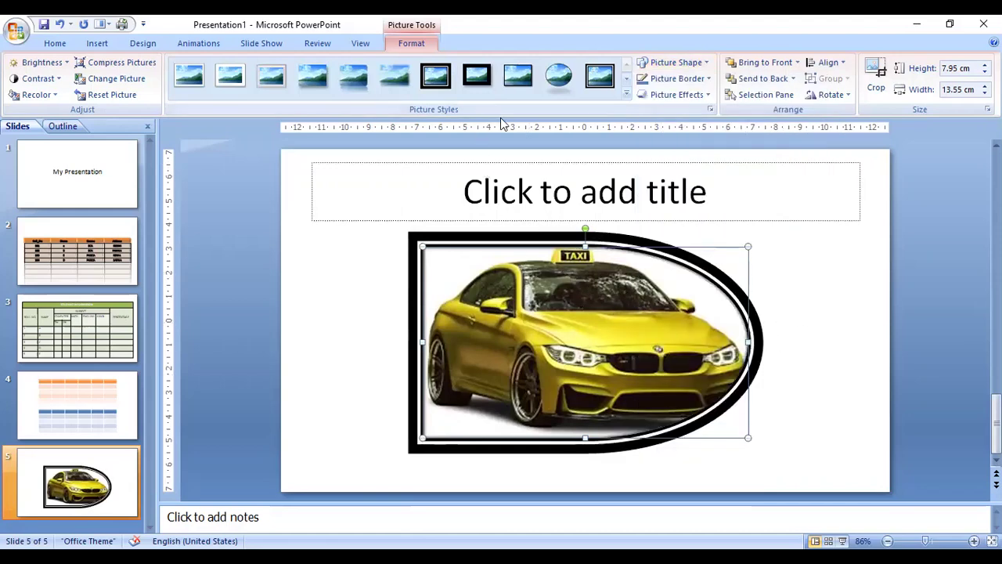
{"action": "left_click", "coordinate": [675, 61]}
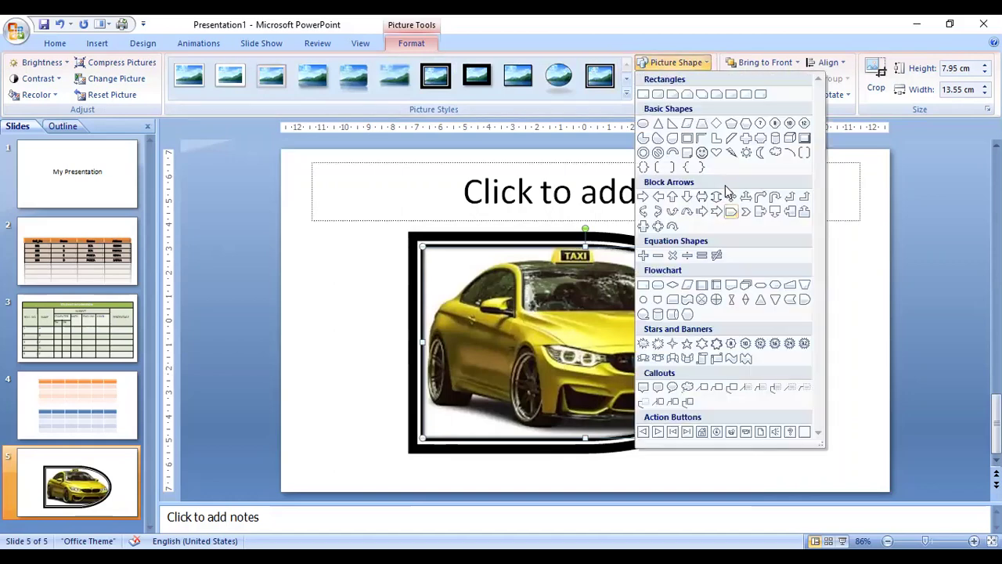
{"action": "left_click", "coordinate": [701, 154]}
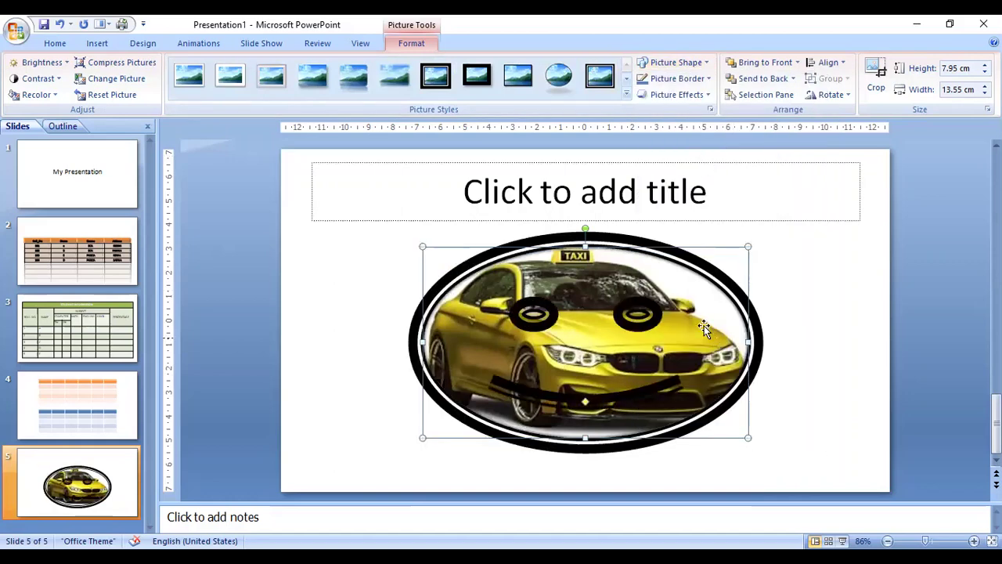
{"action": "left_click", "coordinate": [701, 64]}
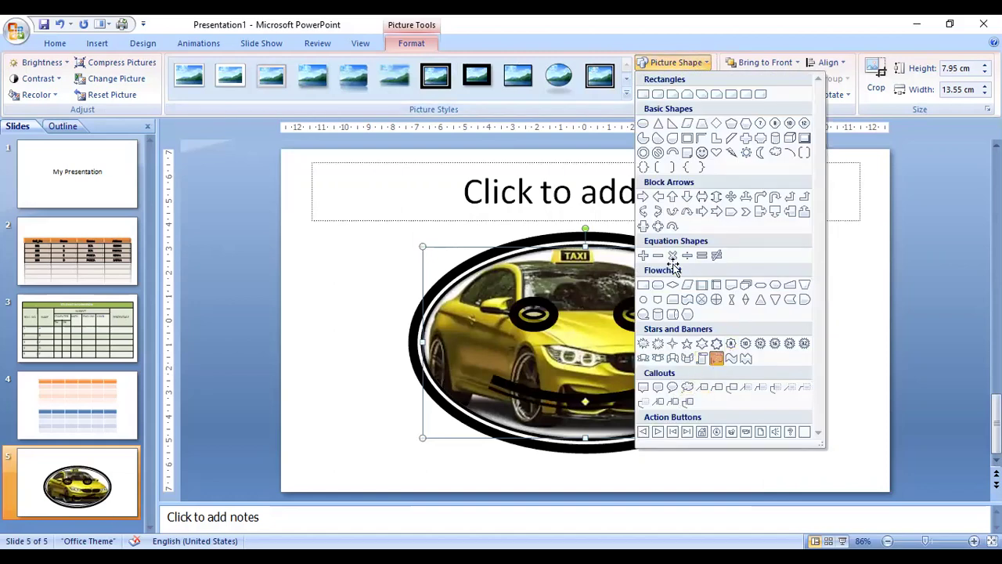
{"action": "left_click", "coordinate": [716, 359]}
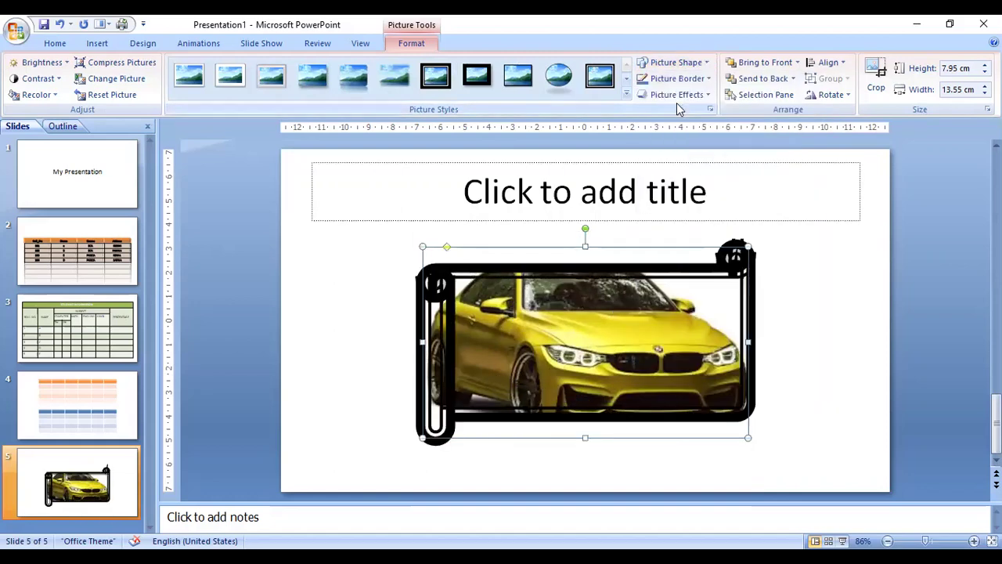
{"action": "left_click", "coordinate": [705, 63]}
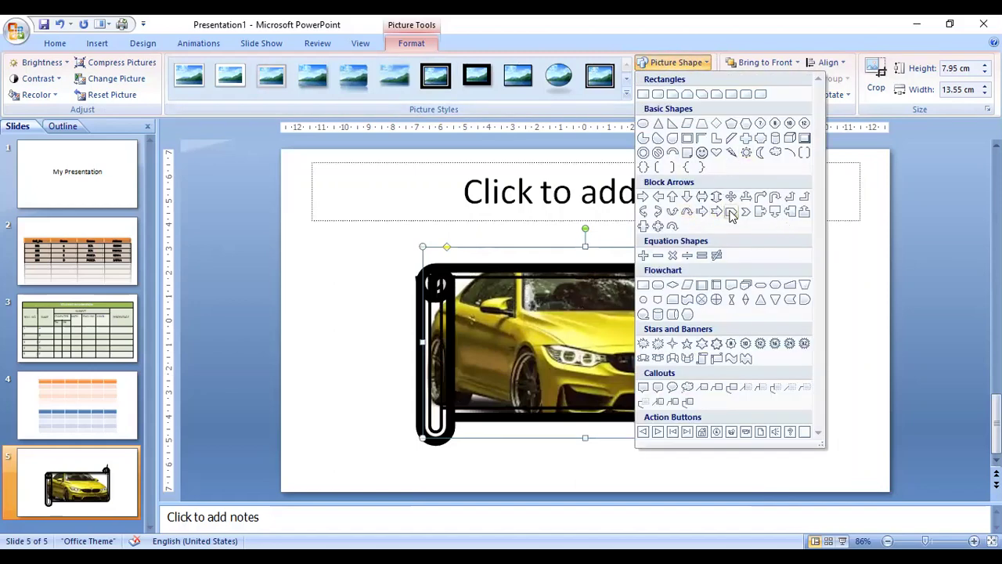
{"action": "left_click", "coordinate": [731, 211]}
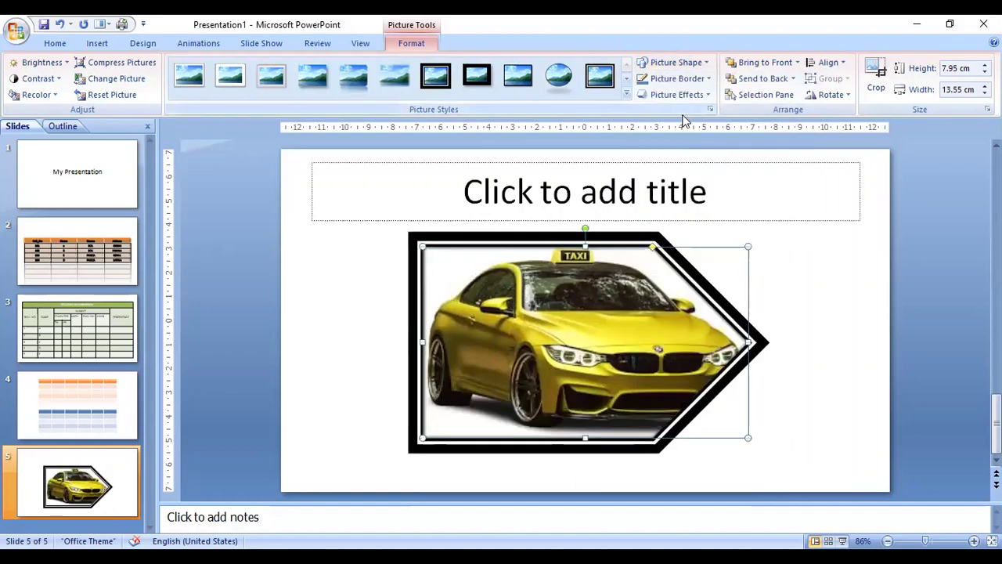
Give the taxi picture a red border and the Preset 10 3-D effect
{"action": "left_click", "coordinate": [708, 78]}
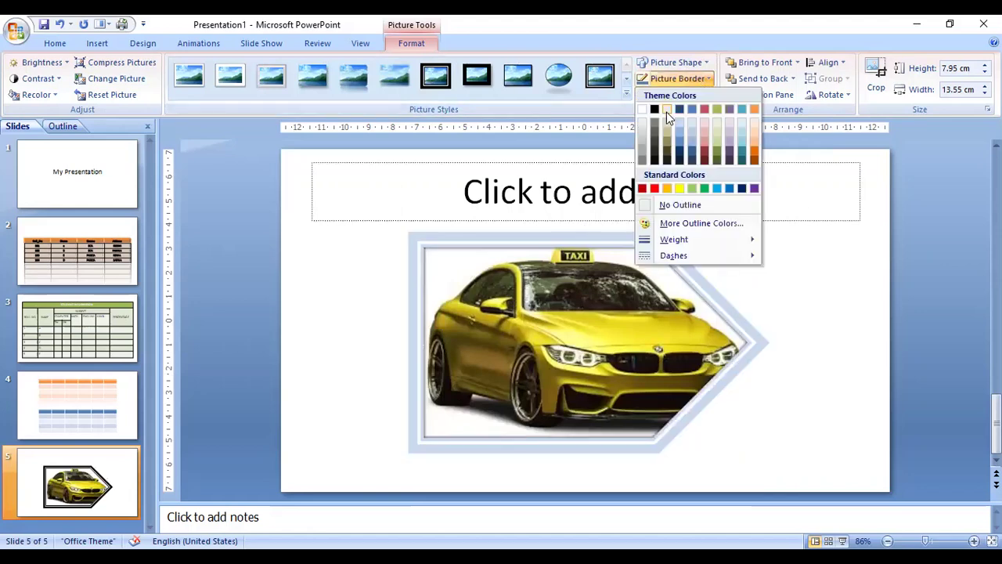
{"action": "left_click", "coordinate": [657, 189]}
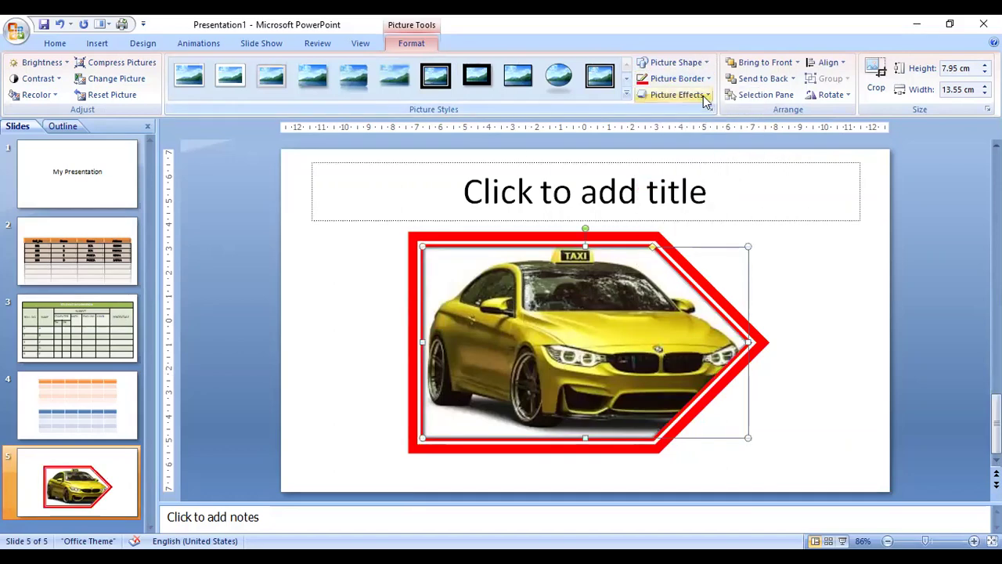
{"action": "left_click", "coordinate": [702, 95]}
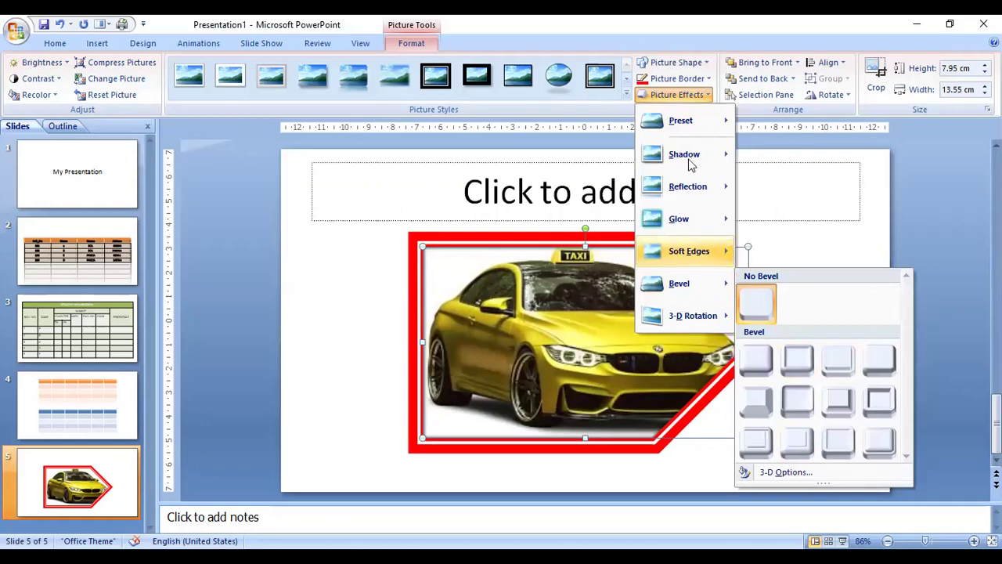
{"action": "mouse_move", "coordinate": [681, 120]}
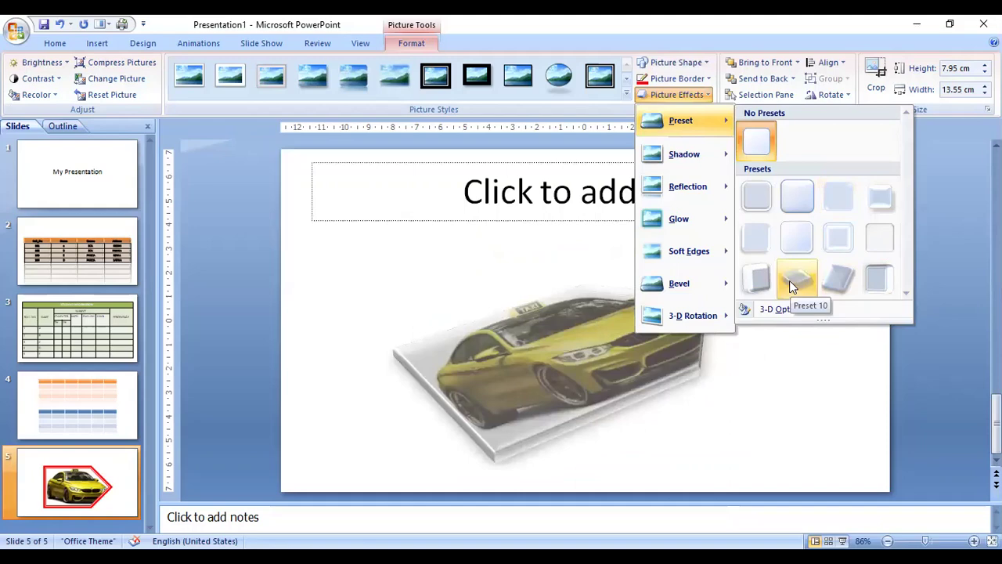
{"action": "left_click", "coordinate": [797, 273]}
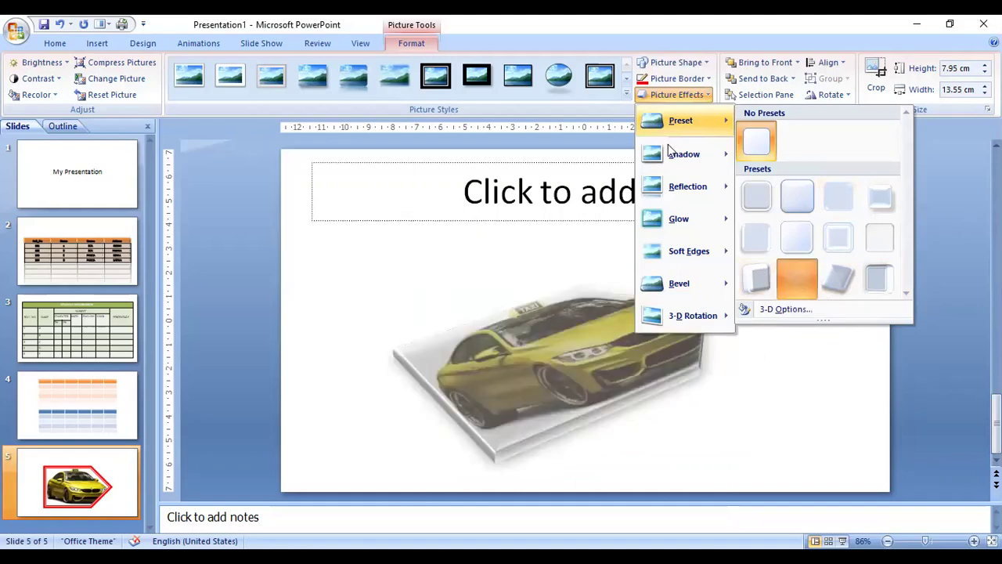
{"action": "left_click", "coordinate": [797, 273]}
{"action": "left_click", "coordinate": [825, 382]}
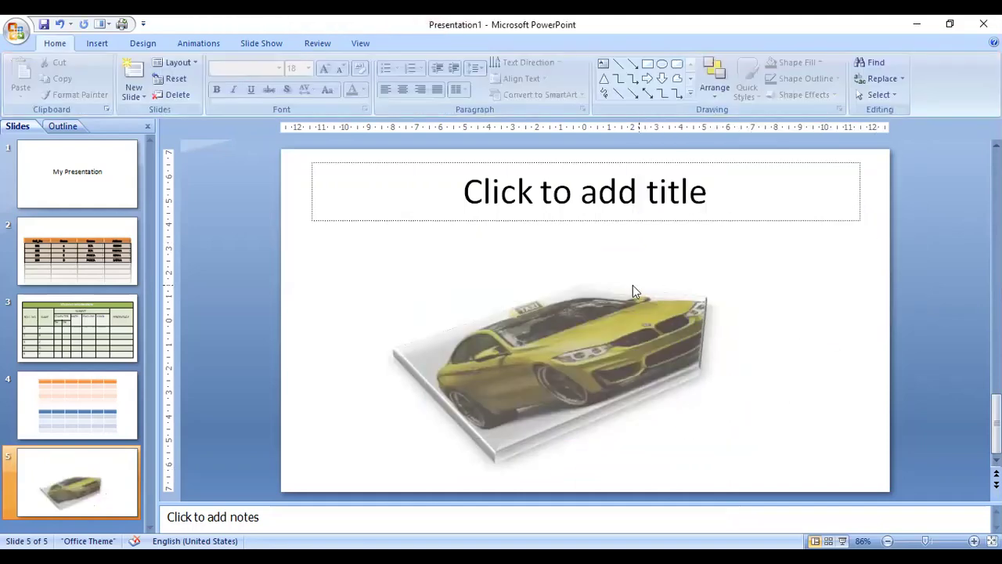
{"action": "left_click", "coordinate": [653, 341]}
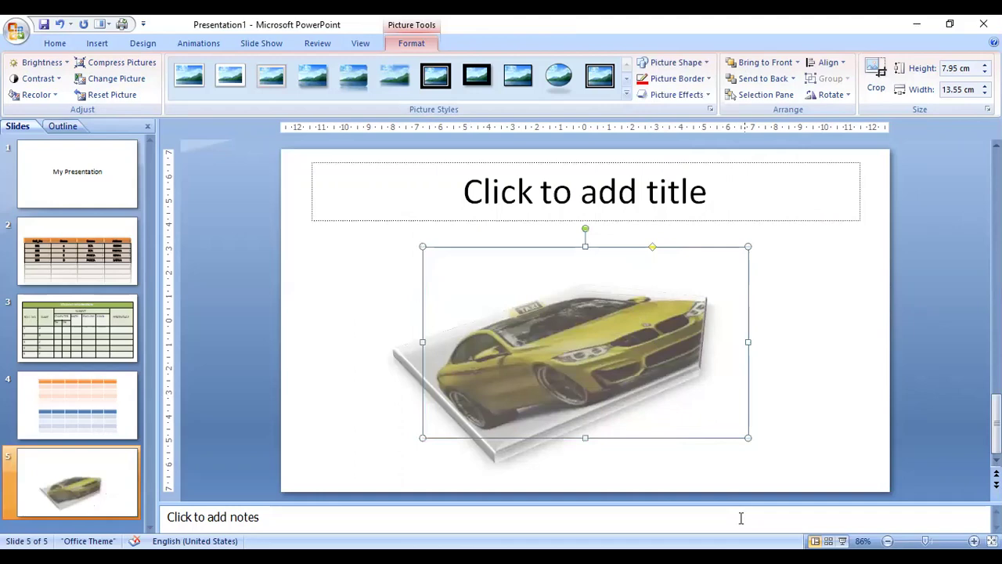
Remove the 3-D preset from the taxi picture, keeping its red border, and reselect it
{"action": "left_click", "coordinate": [708, 79]}
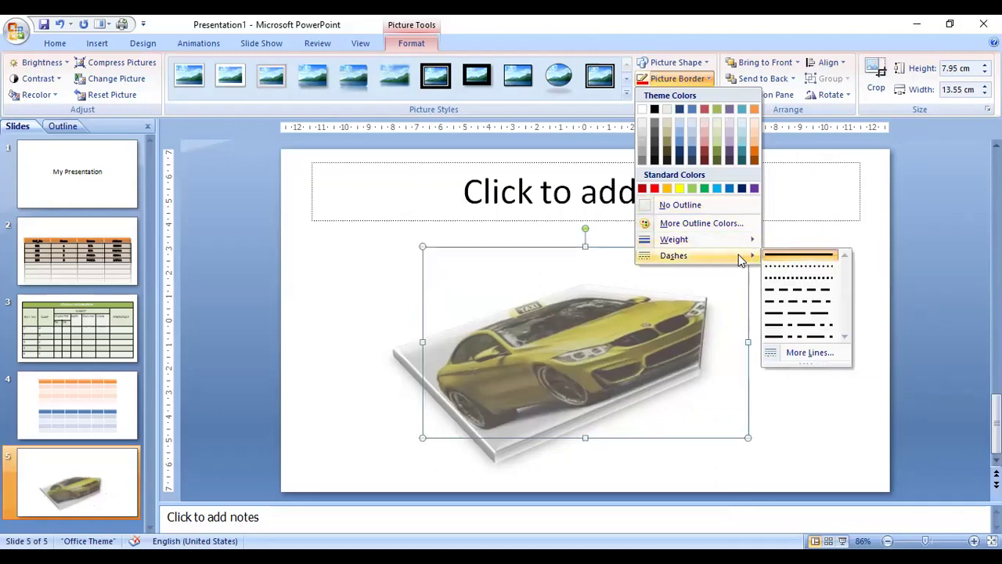
{"action": "mouse_move", "coordinate": [673, 255]}
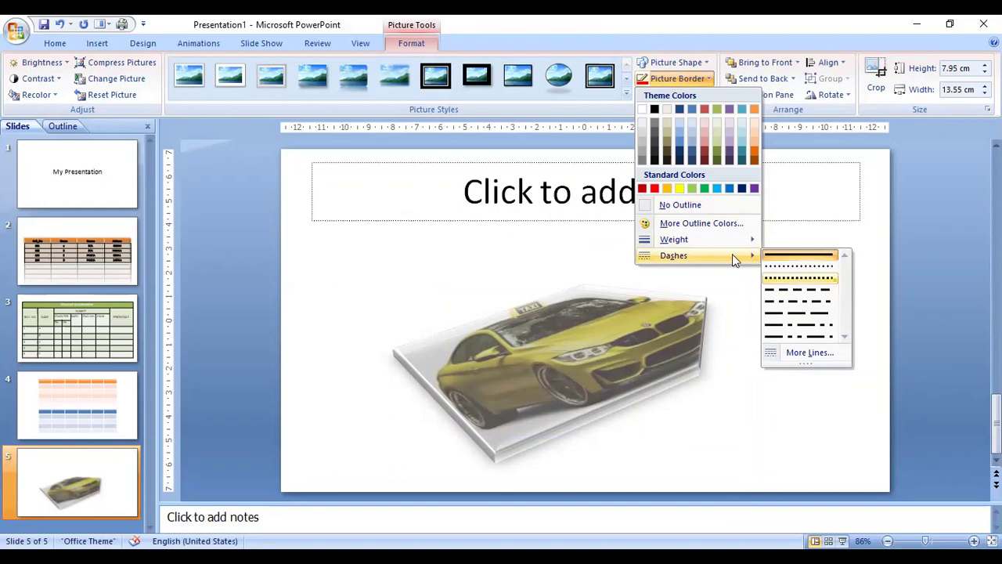
{"action": "key", "text": "Escape"}
{"action": "left_click", "coordinate": [707, 95]}
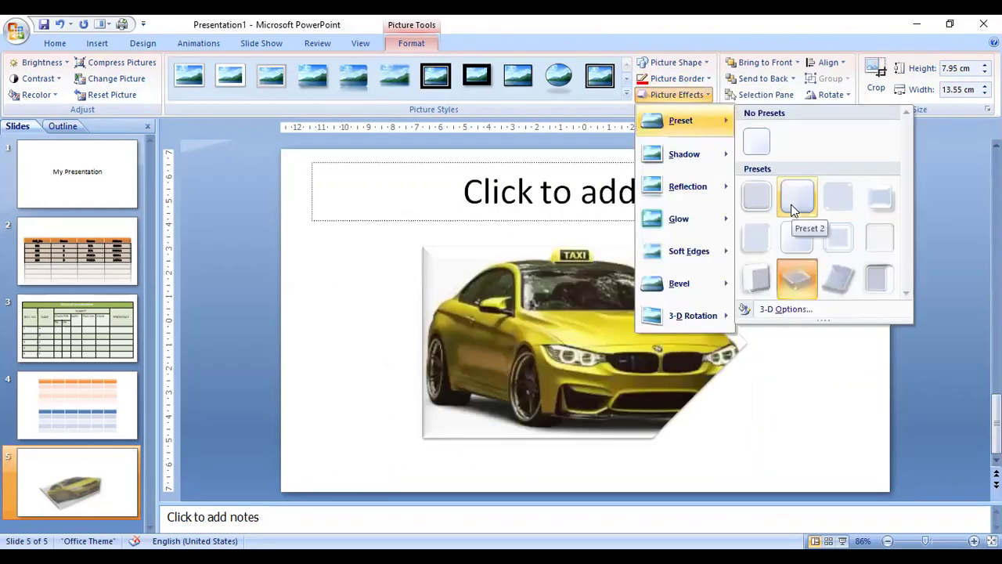
{"action": "left_click", "coordinate": [701, 80]}
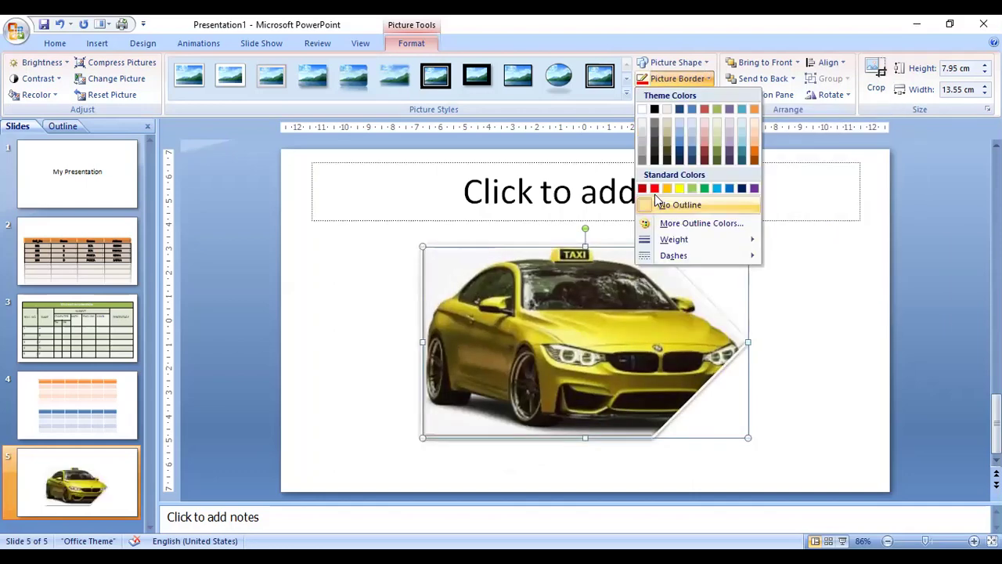
{"action": "left_click", "coordinate": [853, 304]}
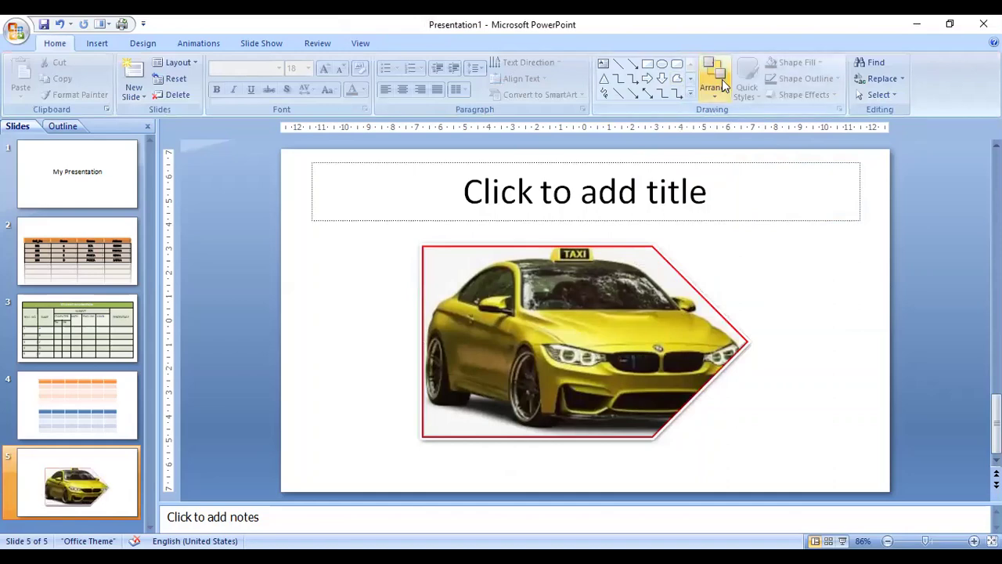
{"action": "left_click", "coordinate": [619, 343]}
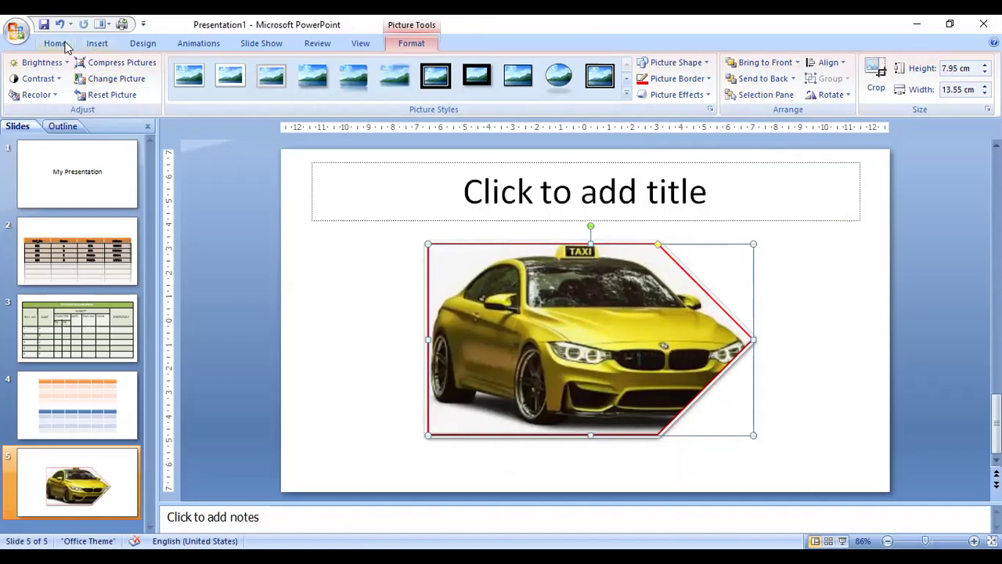
Insert the 'unnamed (2)' horses picture onto slide 5 again
{"action": "left_click", "coordinate": [97, 43]}
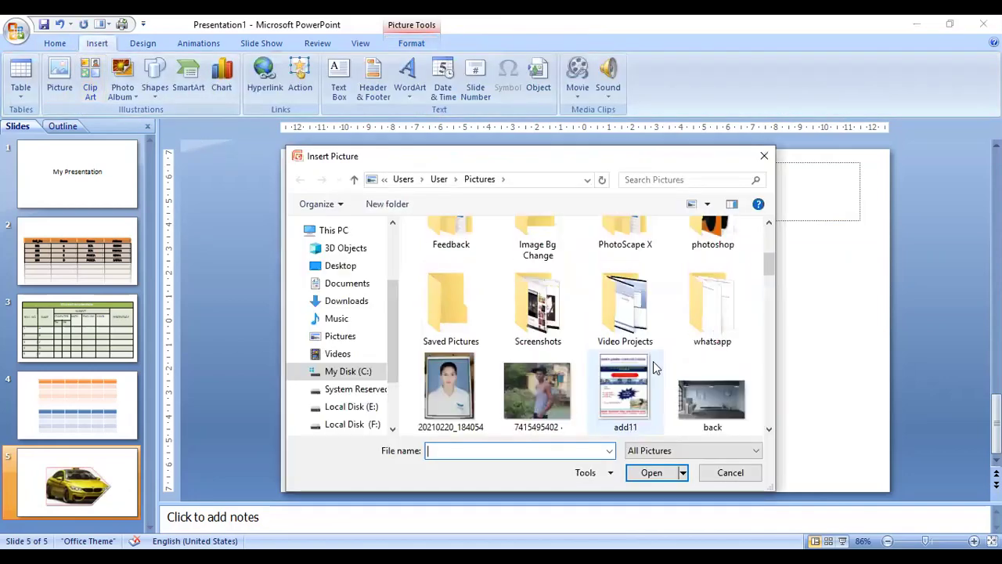
{"action": "scroll", "coordinate": [654, 364], "scroll_direction": "down", "scroll_amount": 5}
{"action": "scroll", "coordinate": [655, 364], "scroll_direction": "down", "scroll_amount": 5}
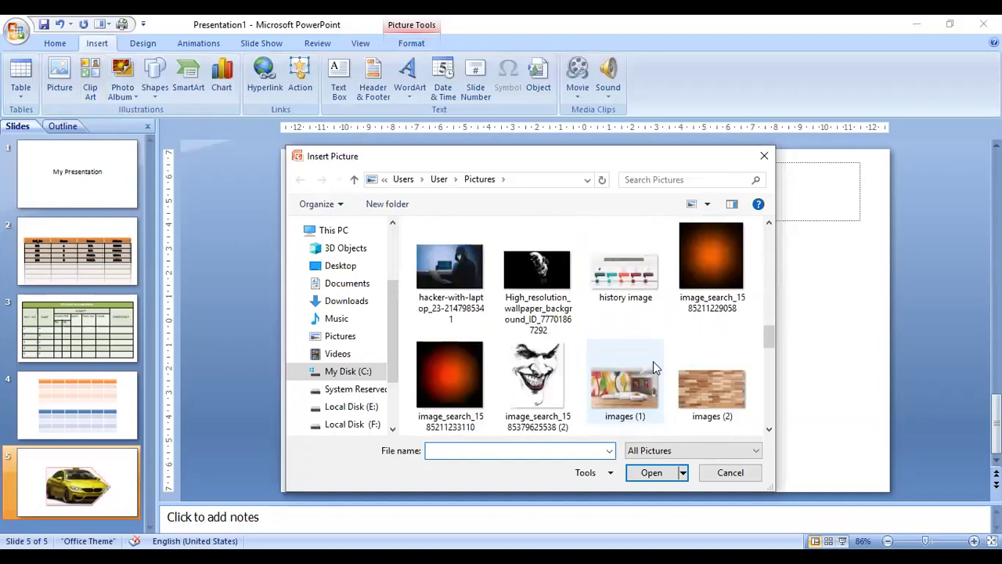
{"action": "scroll", "coordinate": [653, 361], "scroll_direction": "down", "scroll_amount": 3}
{"action": "scroll", "coordinate": [617, 343], "scroll_direction": "down", "scroll_amount": 3}
{"action": "scroll", "coordinate": [618, 344], "scroll_direction": "down", "scroll_amount": 3}
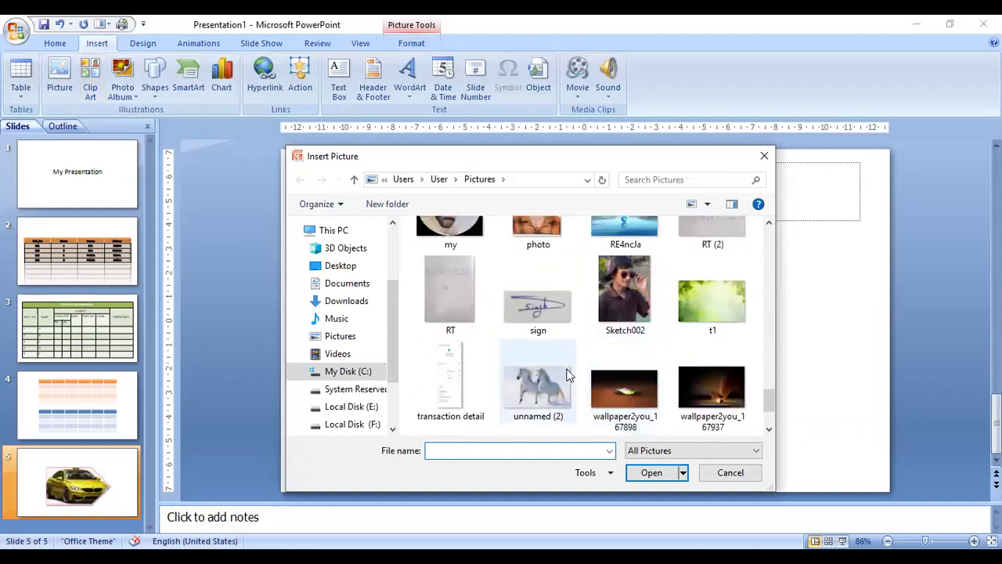
{"action": "left_click", "coordinate": [538, 388]}
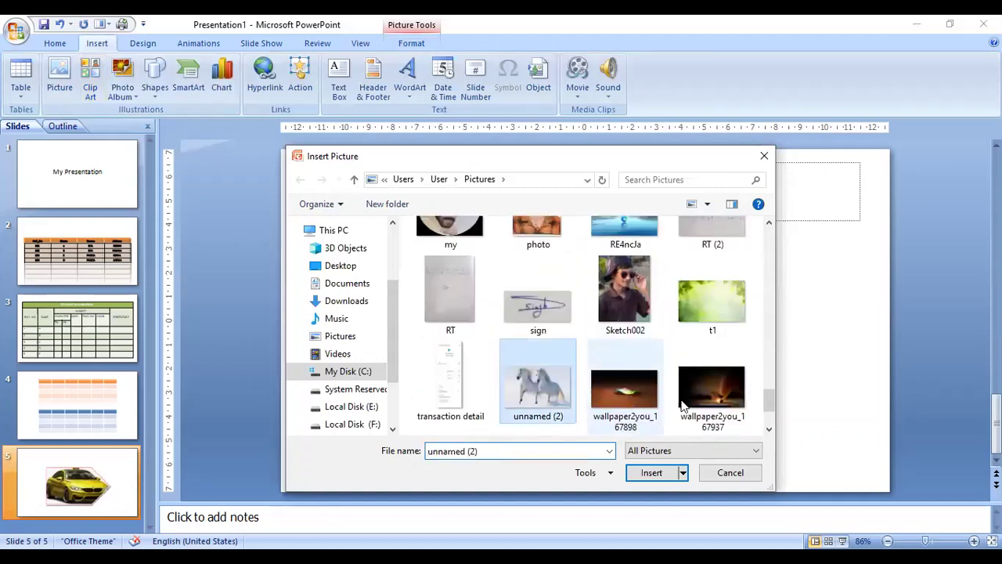
{"action": "double_click", "coordinate": [562, 349]}
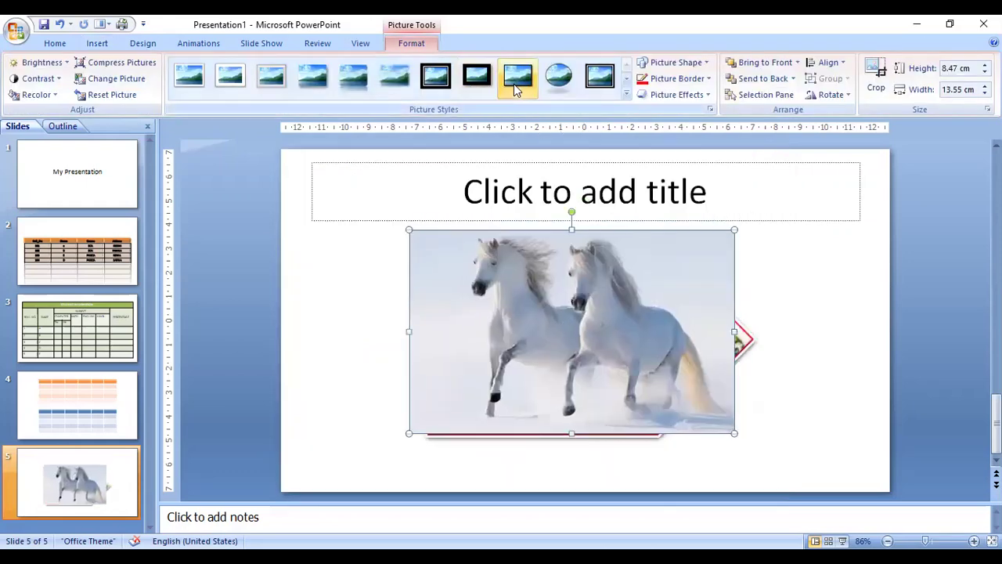
Give the horse picture a framed style and move it over the taxi picture
{"action": "left_click", "coordinate": [609, 72]}
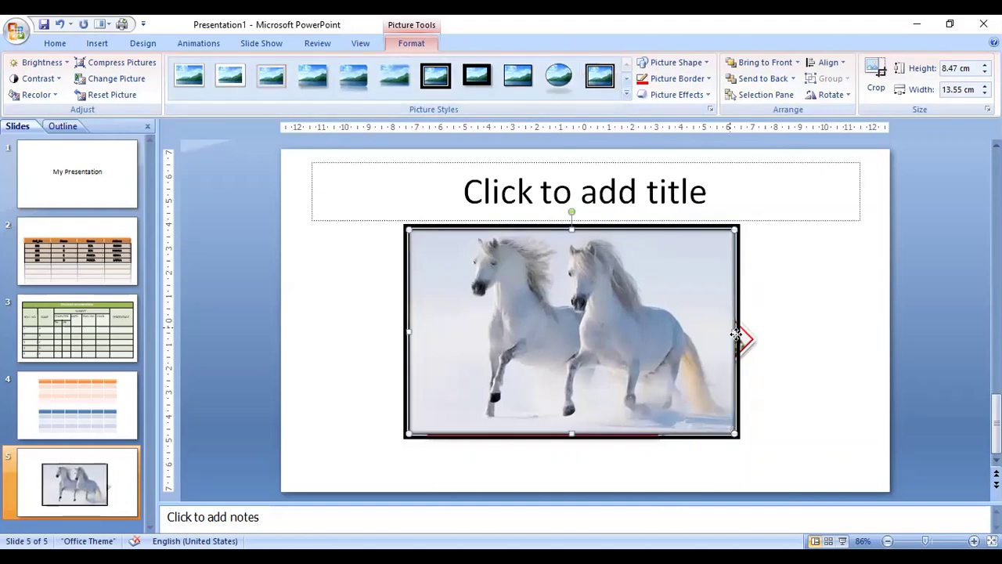
{"action": "left_click_drag", "start_coordinate": [732, 323], "coordinate": [741, 339]}
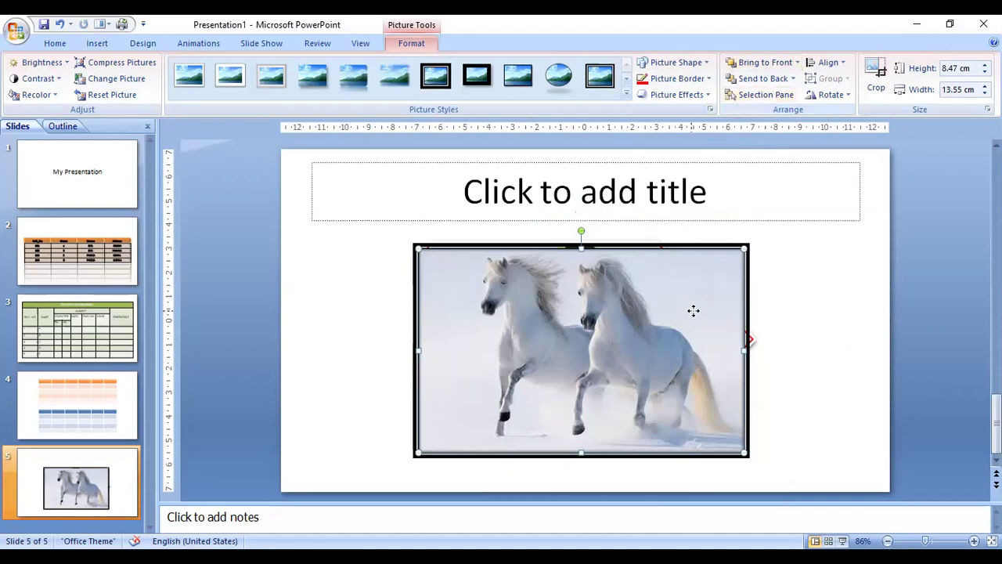
{"action": "left_click_drag", "start_coordinate": [694, 310], "coordinate": [707, 311]}
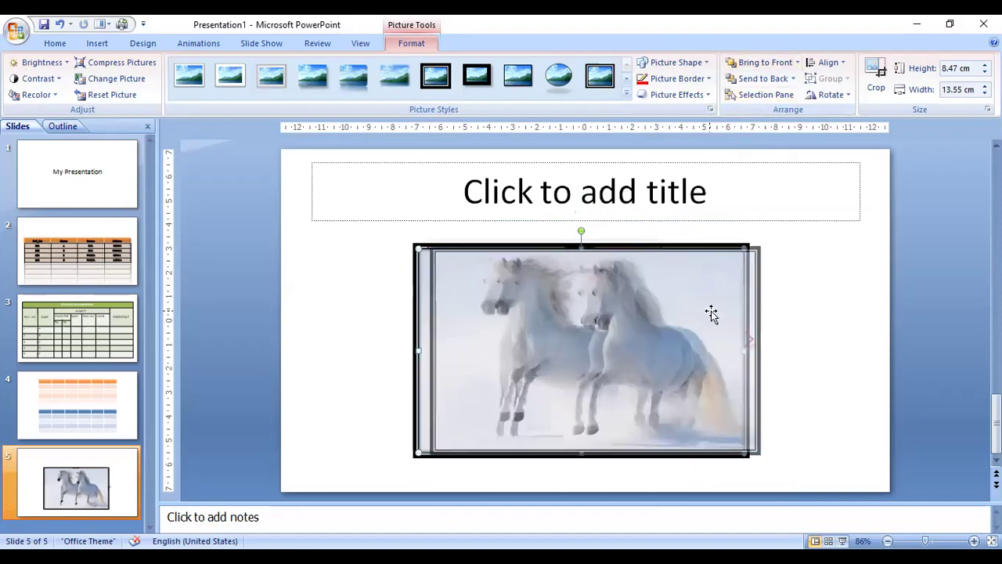
Send the horse photo behind the taxi, fit the taxi into its frame, and enlarge the horse photo to 8.81 × 14.09 cm
{"action": "left_click", "coordinate": [765, 79]}
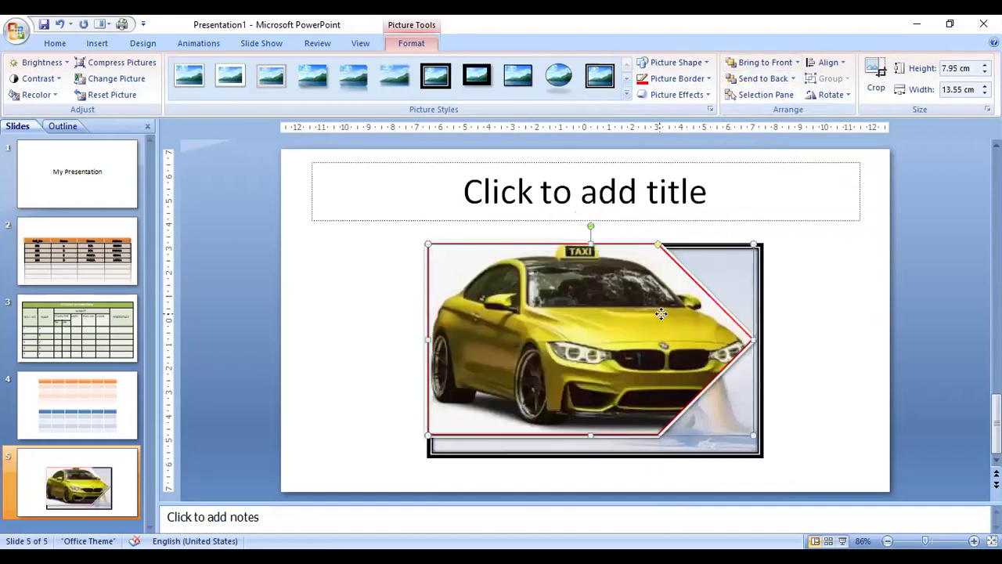
{"action": "left_click_drag", "start_coordinate": [680, 346], "coordinate": [668, 330]}
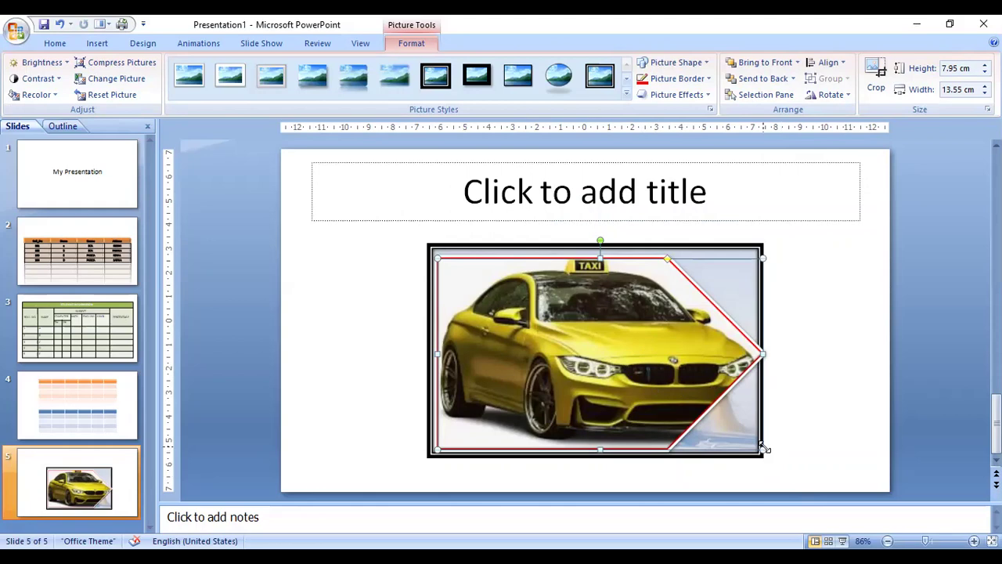
{"action": "left_click_drag", "start_coordinate": [737, 246], "coordinate": [758, 249]}
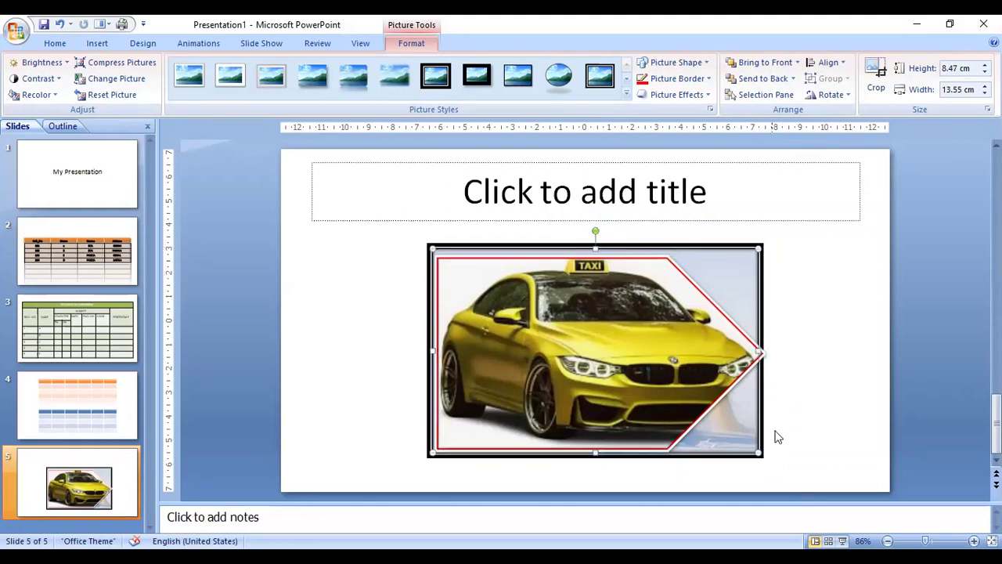
{"action": "left_click_drag", "start_coordinate": [757, 452], "coordinate": [774, 461]}
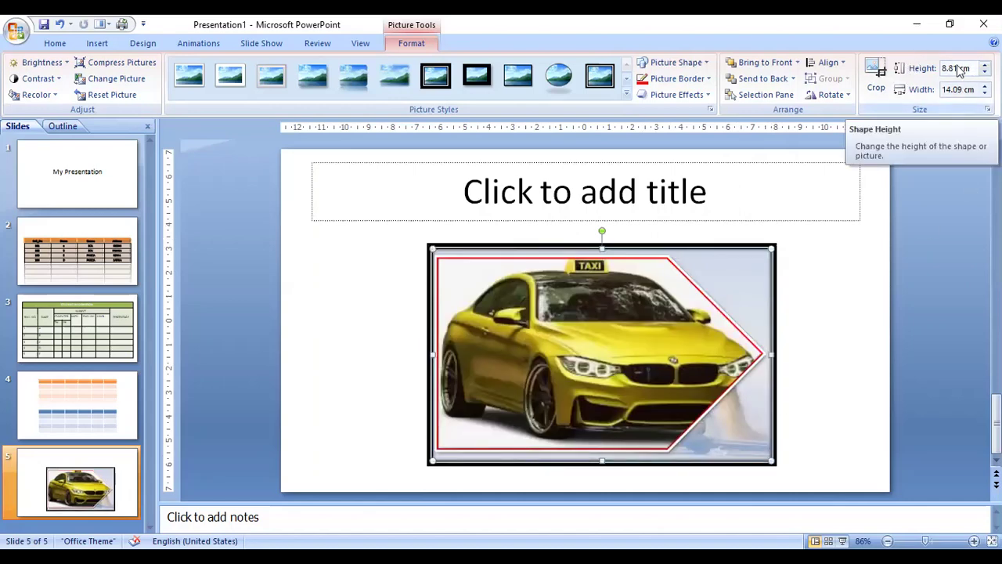
Resize the horse photo to 12.5 × 20 cm using the Height and Width boxes
{"action": "left_click", "coordinate": [960, 69]}
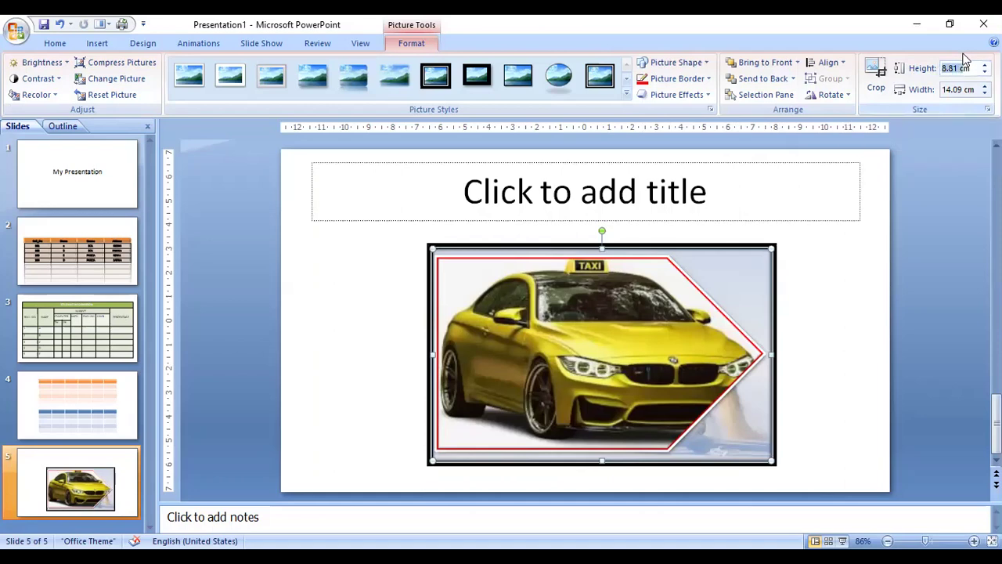
{"action": "type", "text": "10"}
{"action": "key", "text": "Return"}
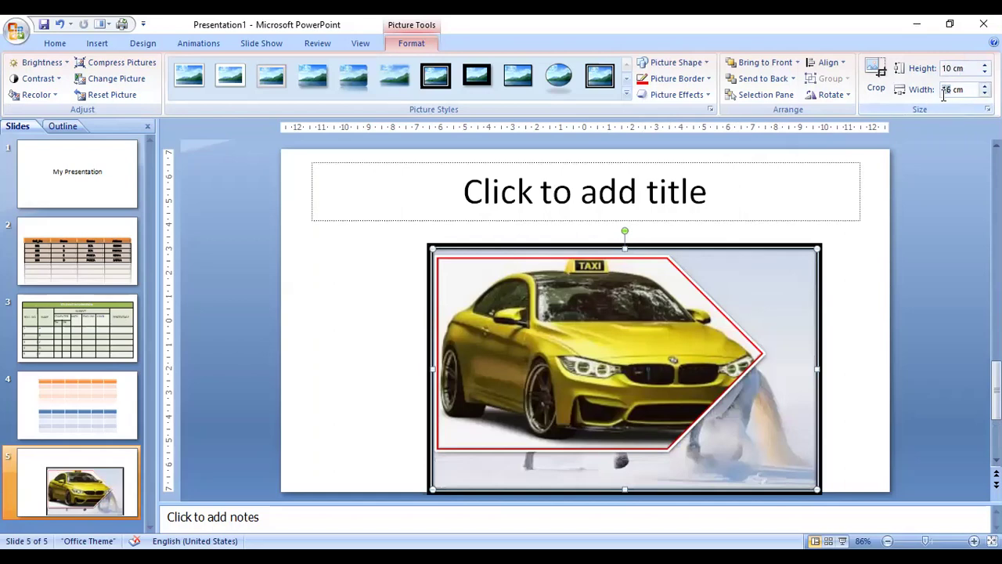
{"action": "type", "text": "20"}
{"action": "key", "text": "Return"}
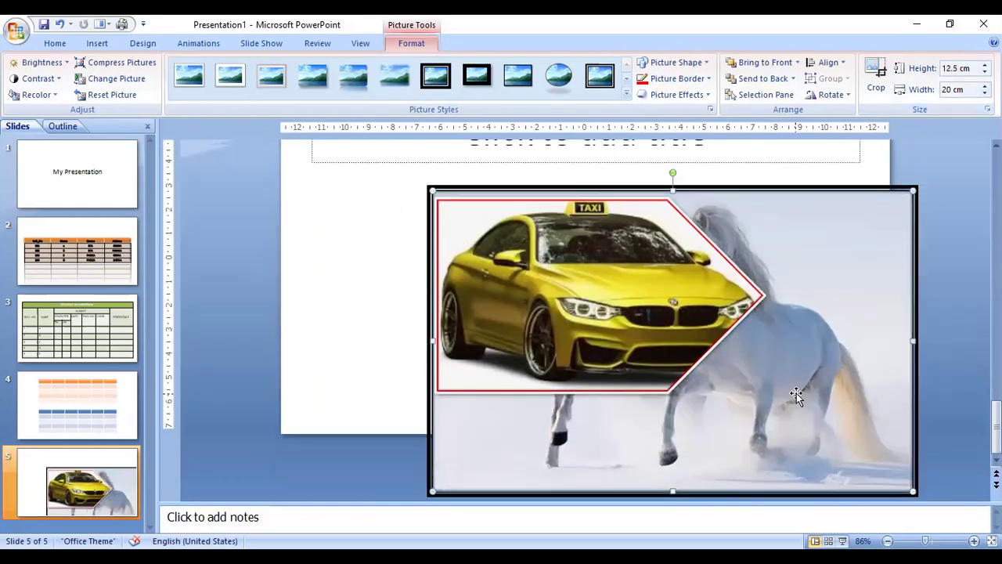
Nudge the horse photo with arrow keys to centre it on the slide behind the taxi
{"action": "key", "text": "Up"}
{"action": "key", "text": "Up"}
{"action": "key", "text": "Up"}
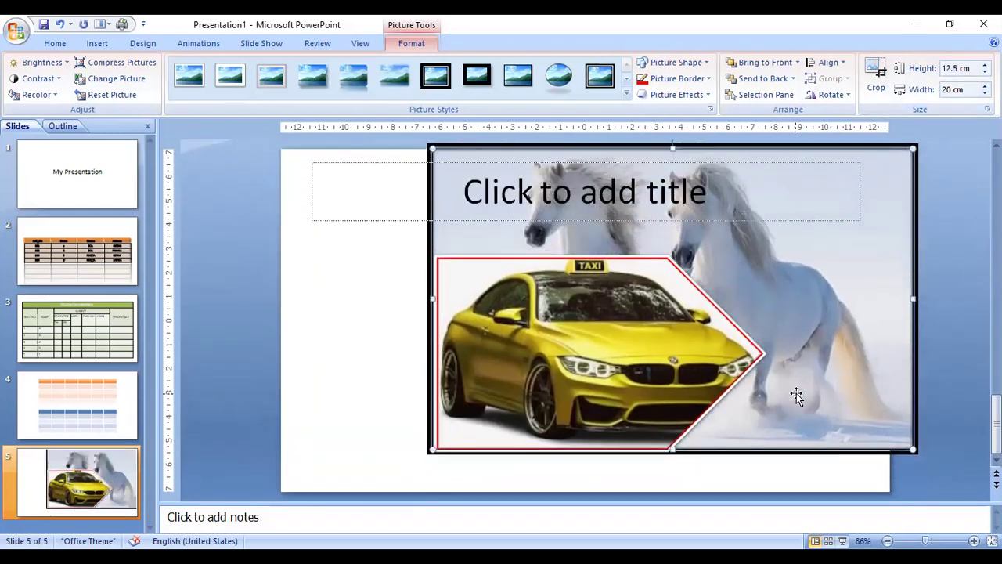
{"action": "key", "text": "Left"}
{"action": "key", "text": "Left"}
{"action": "key", "text": "Left"}
{"action": "key", "text": "Left"}
{"action": "key", "text": "Left"}
{"action": "key", "text": "Left"}
{"action": "key", "text": "Left"}
{"action": "key", "text": "Left"}
{"action": "key", "text": "Left"}
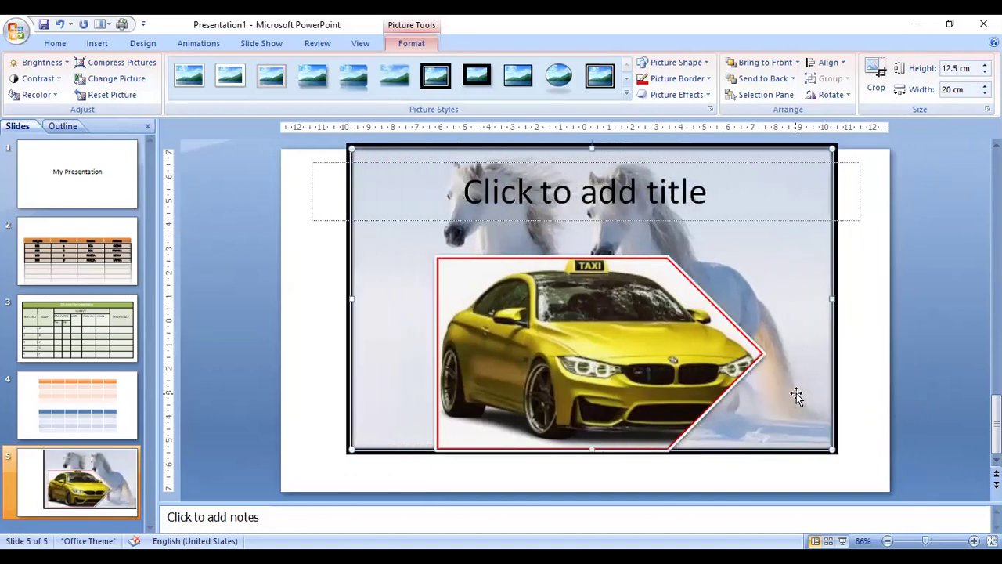
{"action": "key", "text": "Left"}
{"action": "key", "text": "Left"}
{"action": "key", "text": "Left"}
{"action": "key", "text": "Down"}
{"action": "key", "text": "Down"}
{"action": "key", "text": "Down"}
{"action": "key", "text": "Down"}
{"action": "key", "text": "Down"}
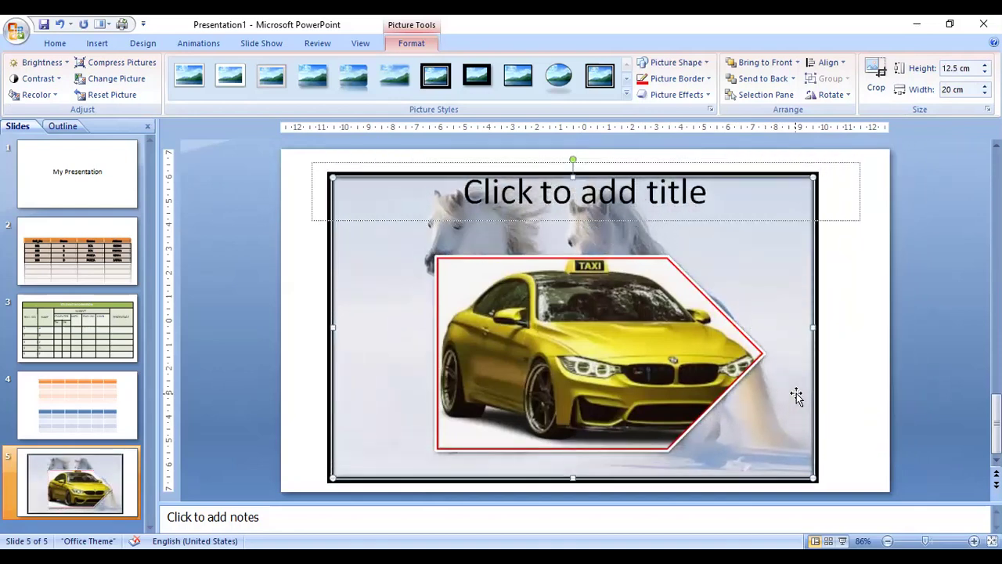
{"action": "key", "text": "Up"}
{"action": "key", "text": "Right"}
{"action": "key", "text": "Right"}
{"action": "key", "text": "Right"}
{"action": "key", "text": "Right"}
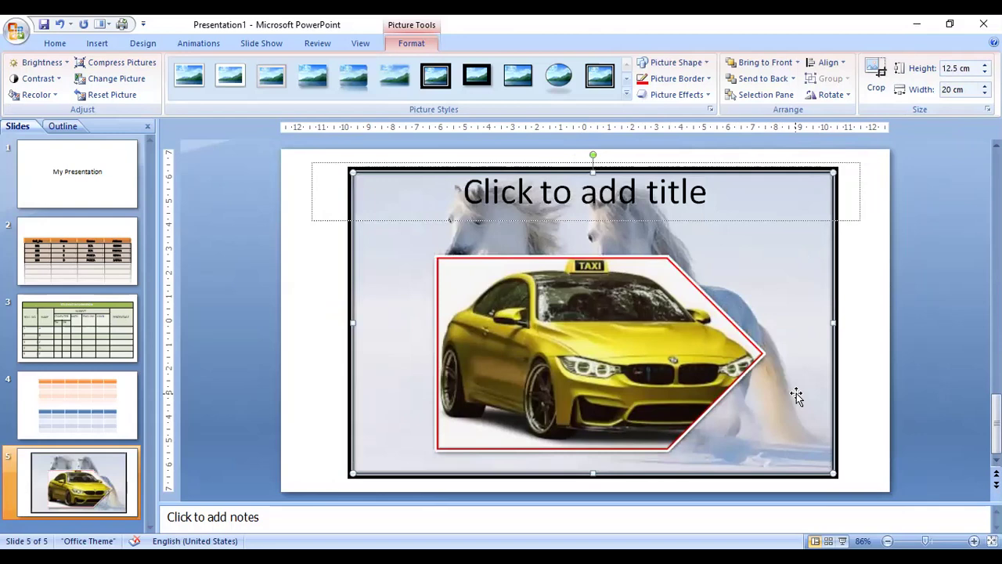
{"action": "left_click", "coordinate": [853, 219]}
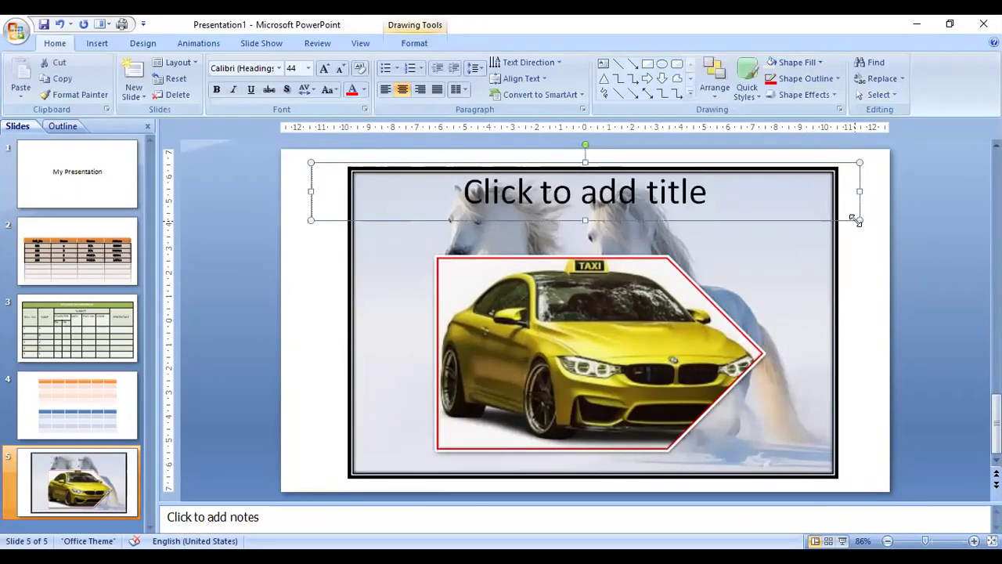
Delete the empty title placeholder and shrink the taxi picture toward the bottom-left corner
{"action": "key", "text": "Delete"}
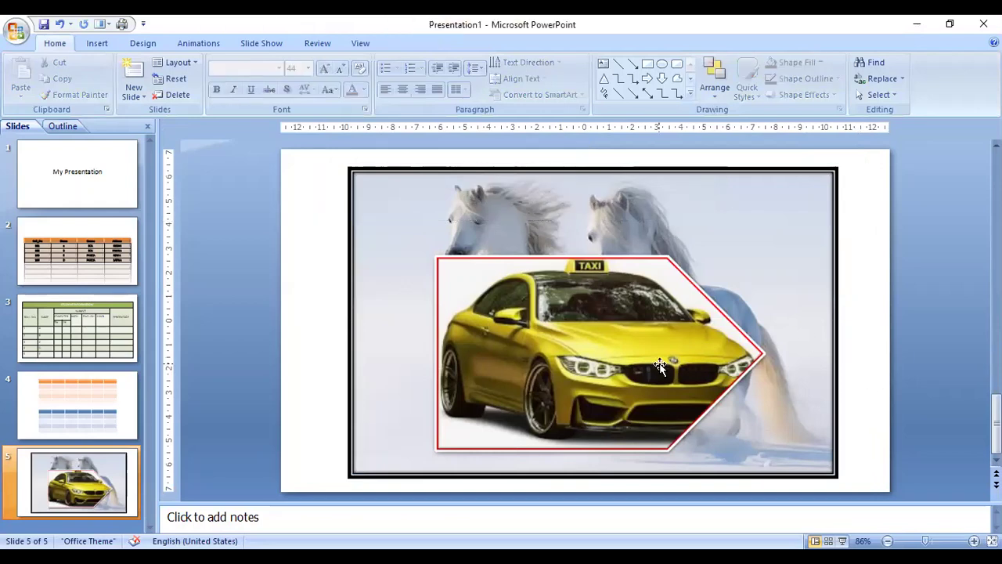
{"action": "left_click", "coordinate": [583, 306]}
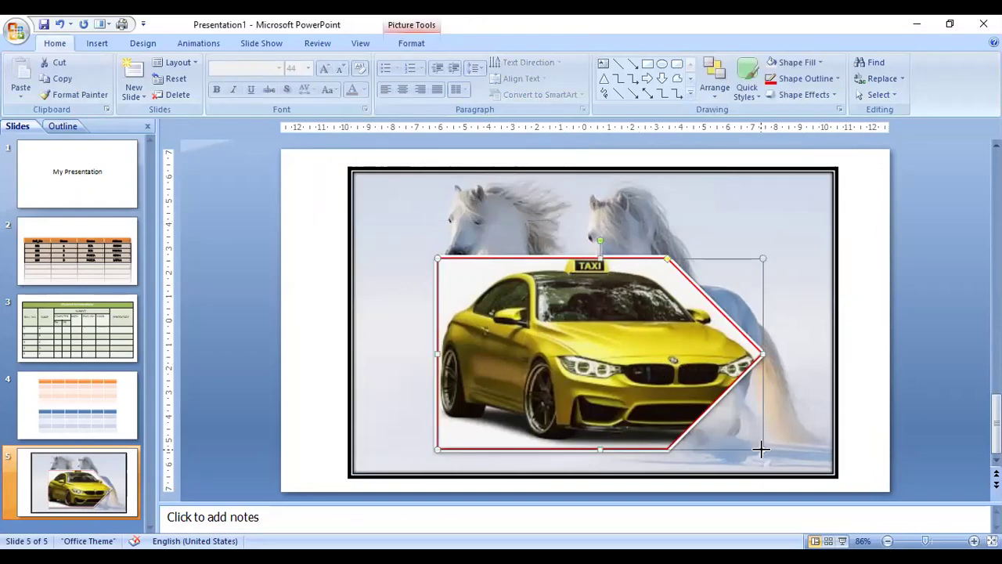
{"action": "mouse_move", "coordinate": [758, 449]}
{"action": "left_mouse_down"}
{"action": "mouse_move", "coordinate": [555, 362]}
{"action": "mouse_move", "coordinate": [623, 319]}
{"action": "left_mouse_up"}
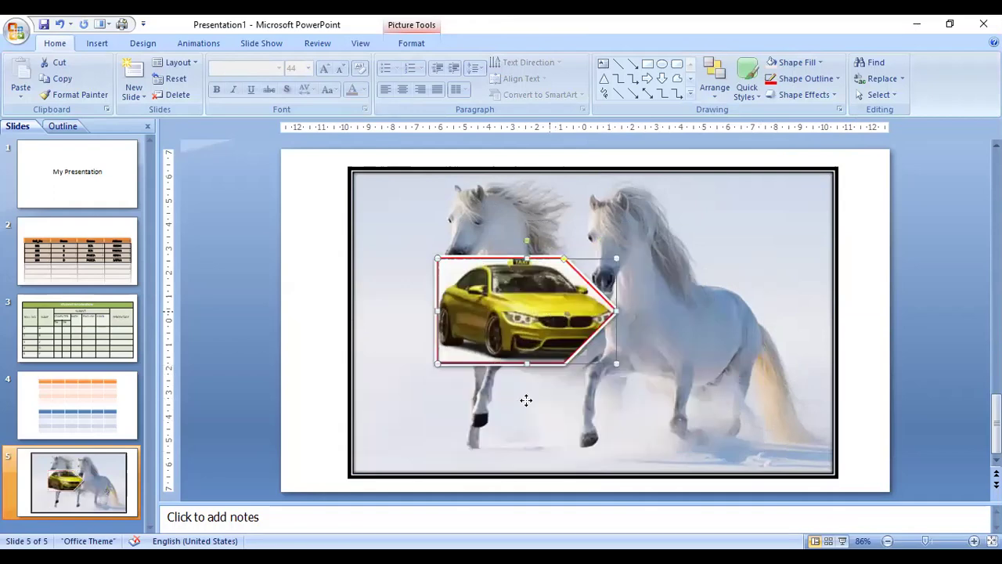
{"action": "mouse_move", "coordinate": [529, 307]}
{"action": "left_mouse_down"}
{"action": "mouse_move", "coordinate": [477, 392]}
{"action": "mouse_move", "coordinate": [531, 435]}
{"action": "mouse_move", "coordinate": [530, 423]}
{"action": "mouse_move", "coordinate": [489, 424]}
{"action": "left_mouse_up"}
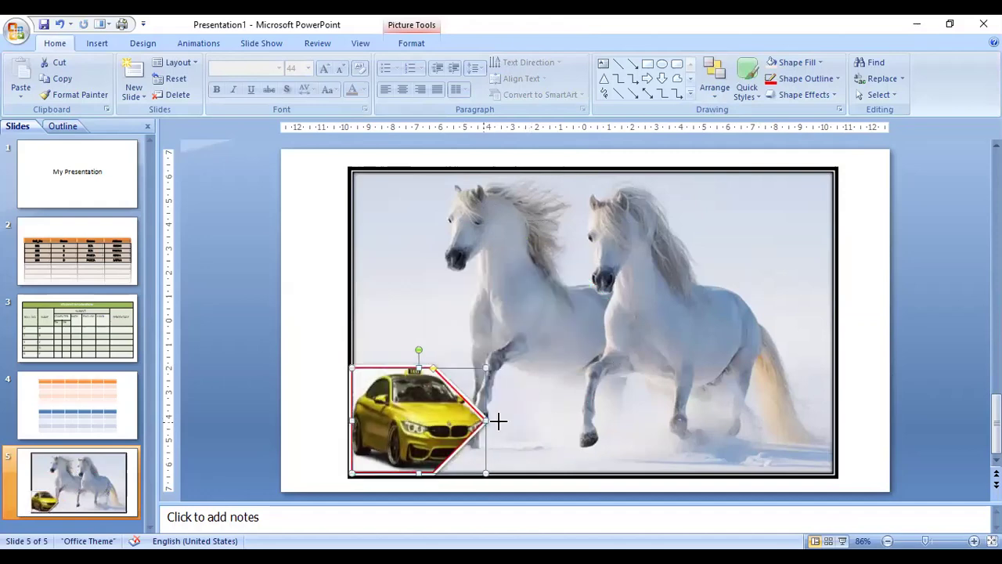
Fine-tune the taxi picture to 3.57 × 6.35 cm, then duplicate it with Ctrl+D
{"action": "key", "text": "ctrl+z"}
{"action": "left_click_drag", "start_coordinate": [432, 369], "coordinate": [433, 388]}
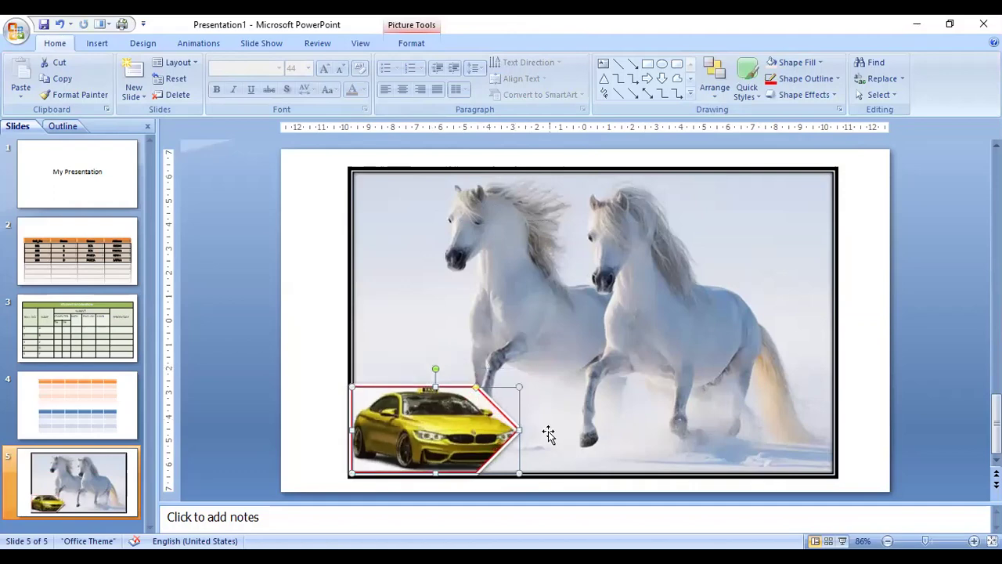
{"action": "left_click_drag", "start_coordinate": [512, 427], "coordinate": [504, 428]}
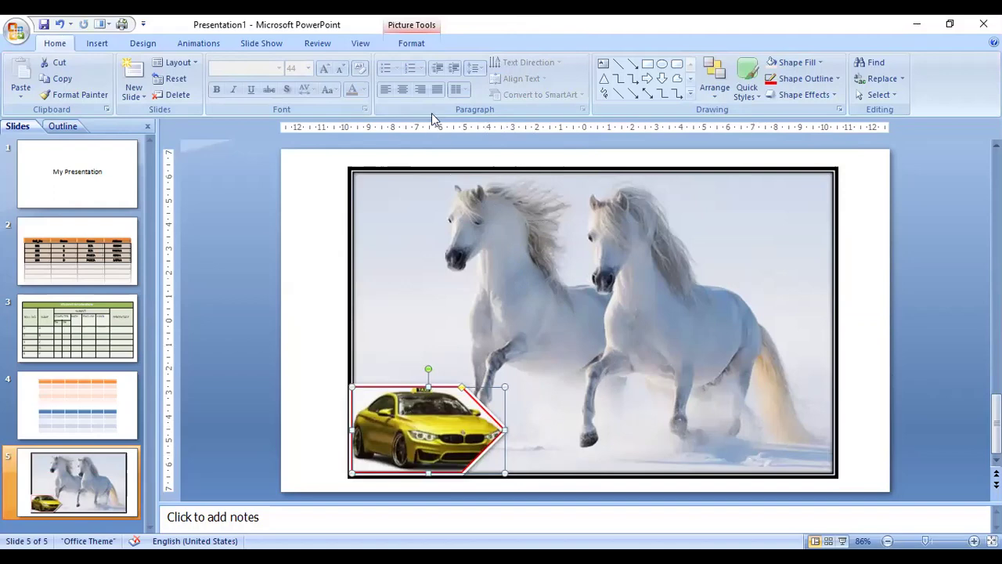
{"action": "left_click", "coordinate": [426, 45]}
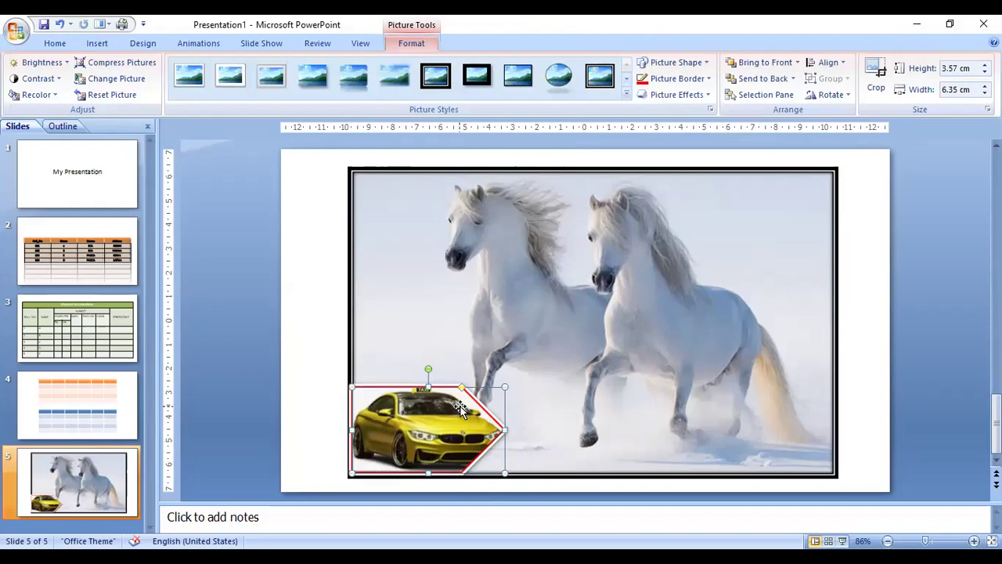
{"action": "key", "text": "ctrl+d"}
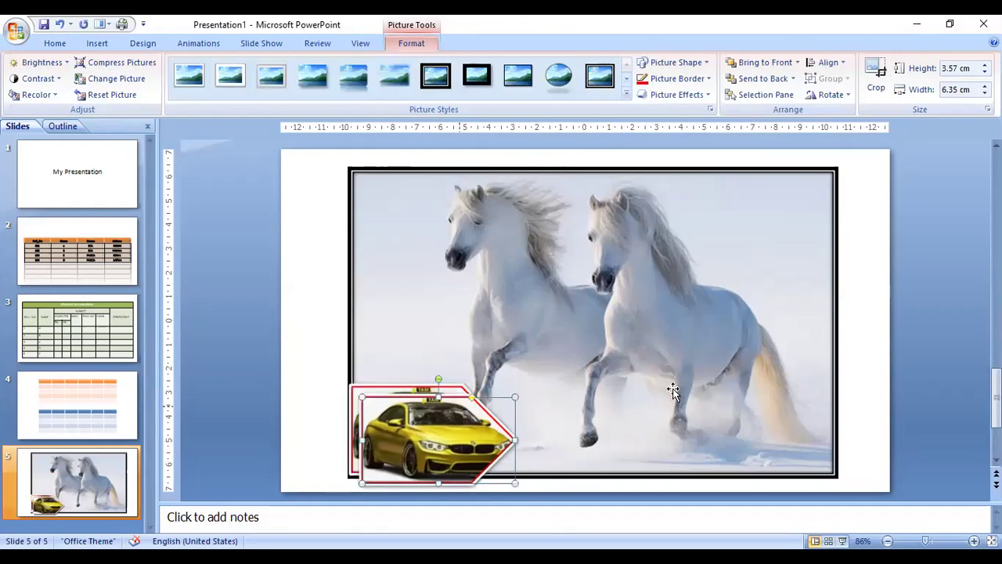
Flip the taxi copy horizontally and place it at the horse photo's lower-right corner
{"action": "left_click_drag", "start_coordinate": [673, 389], "coordinate": [671, 390]}
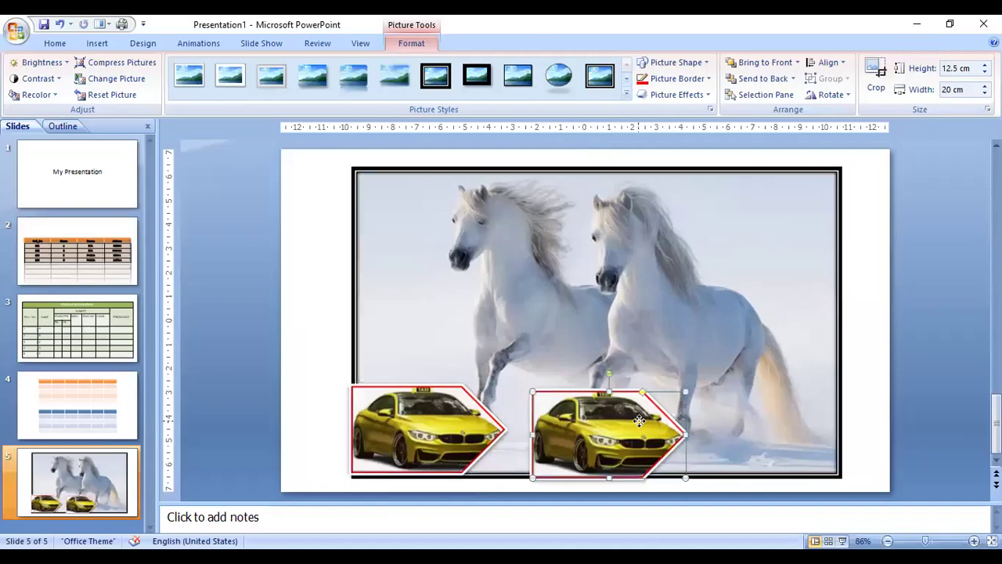
{"action": "left_click", "coordinate": [778, 340]}
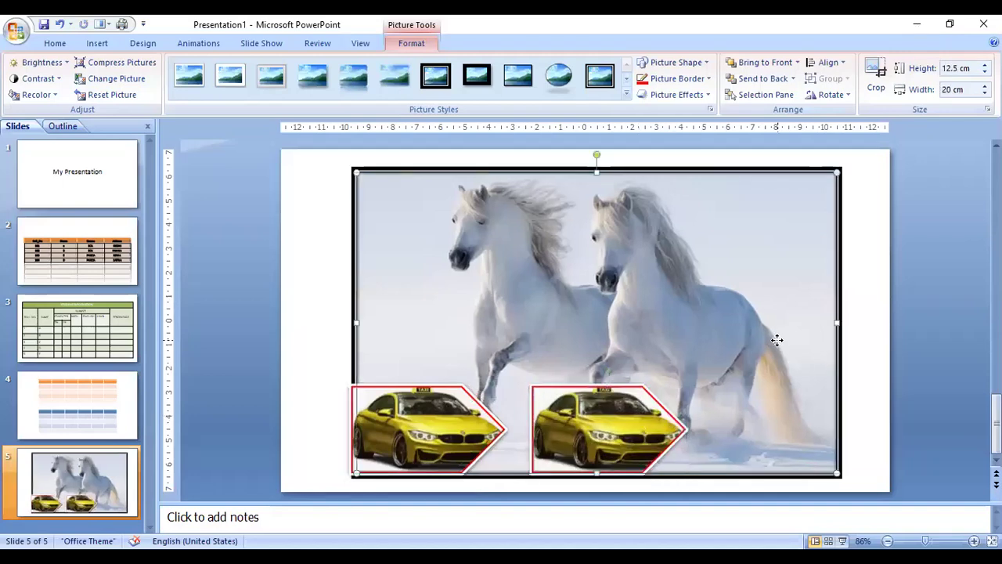
{"action": "left_click_drag", "start_coordinate": [775, 339], "coordinate": [770, 340]}
{"action": "left_click", "coordinate": [626, 411]}
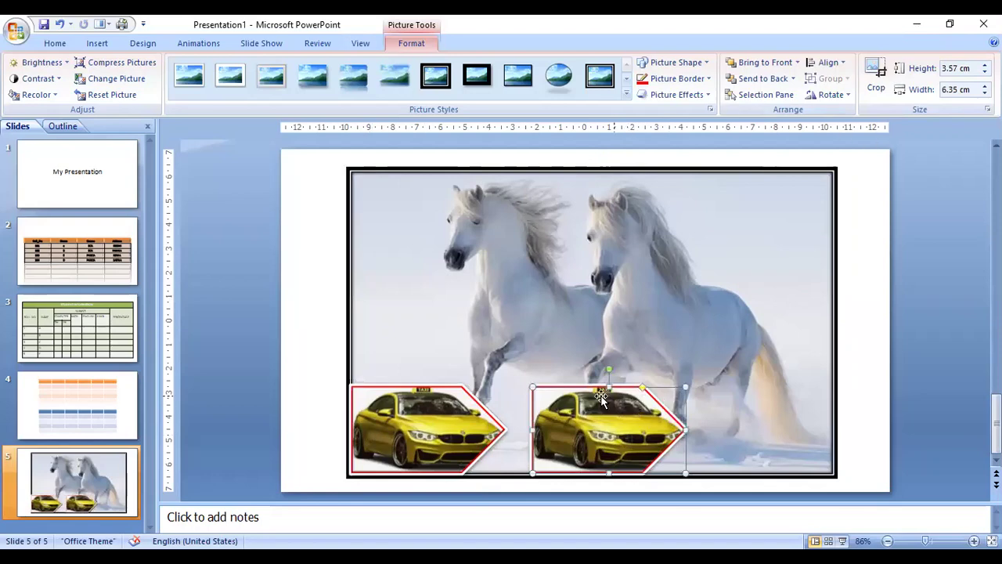
{"action": "left_click", "coordinate": [846, 97]}
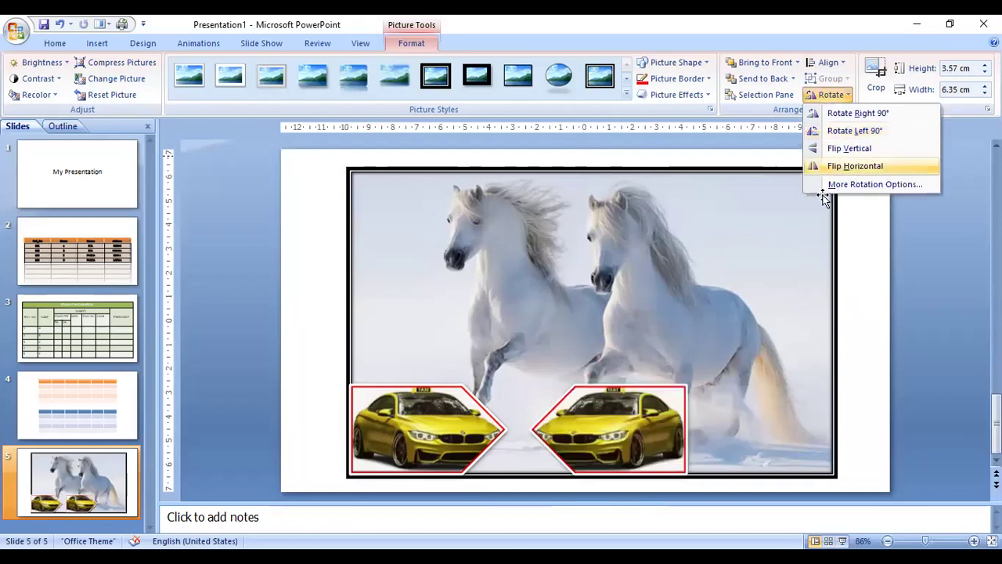
{"action": "left_click", "coordinate": [853, 167]}
{"action": "key", "text": "Right"}
{"action": "key", "text": "Right"}
{"action": "key", "text": "Right"}
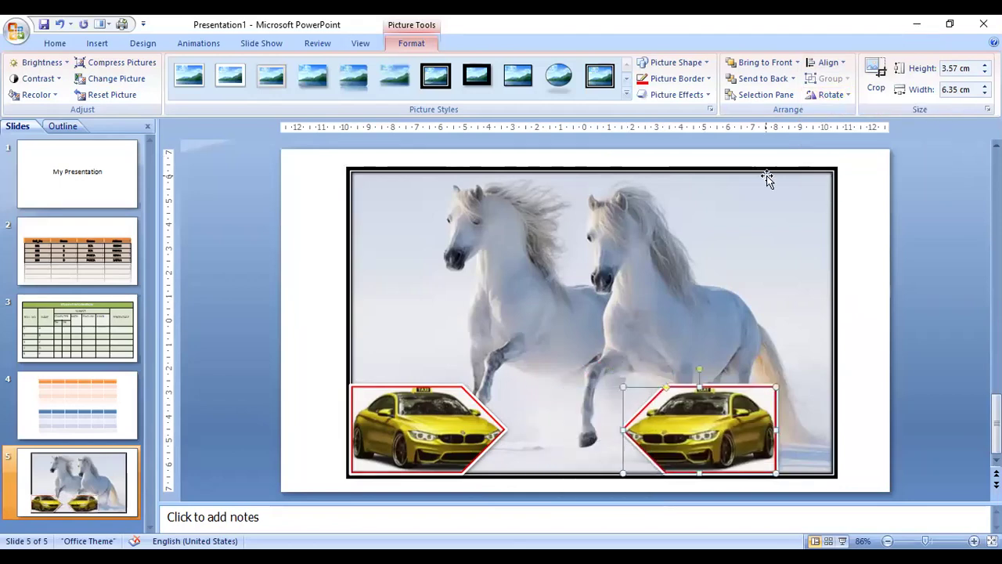
{"action": "key", "text": "Right"}
{"action": "key", "text": "Right"}
{"action": "key", "text": "Right"}
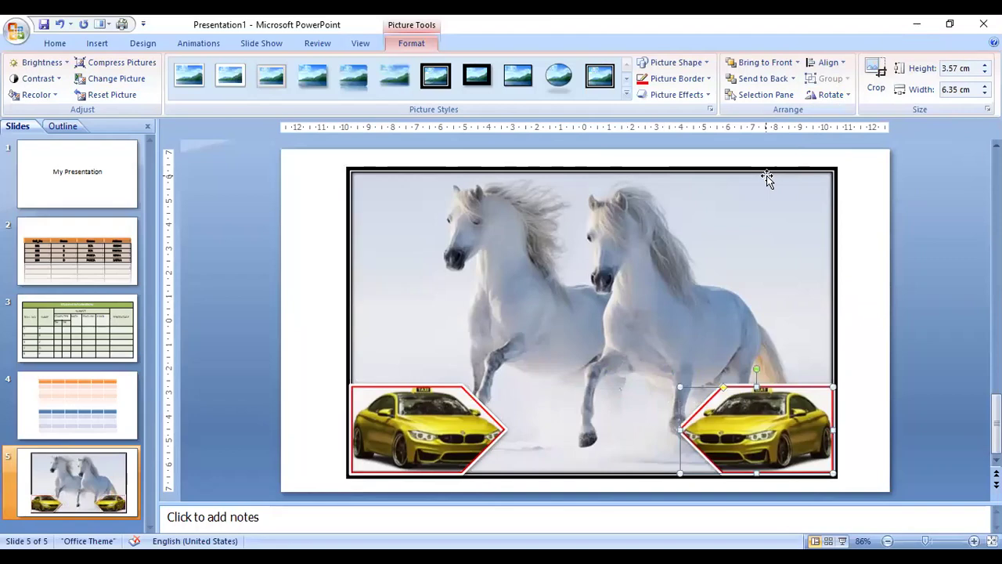
Widen the left taxi and stretch the right taxi so both meet at the centre
{"action": "left_click", "coordinate": [774, 208]}
{"action": "left_click", "coordinate": [500, 442]}
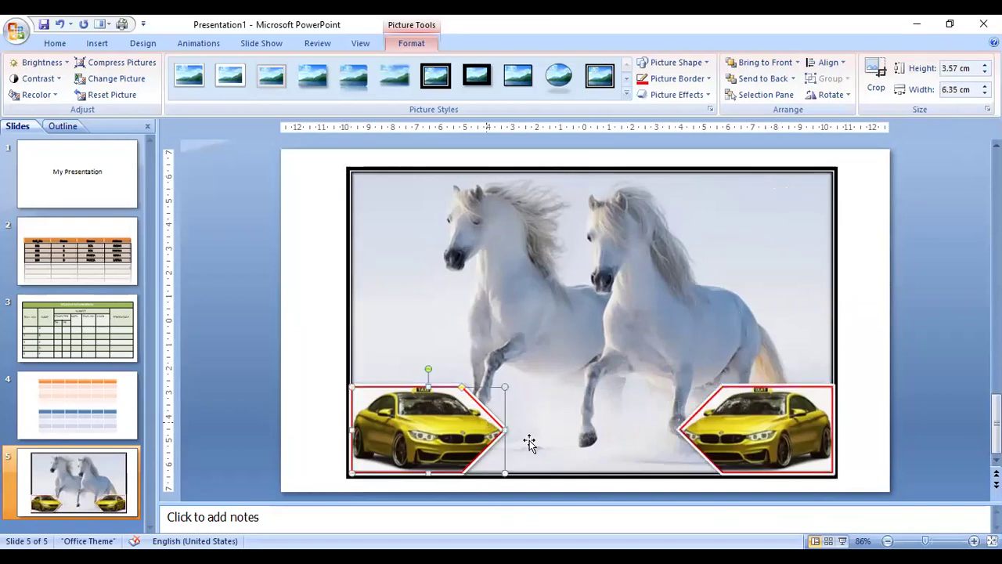
{"action": "left_click_drag", "start_coordinate": [511, 427], "coordinate": [588, 429]}
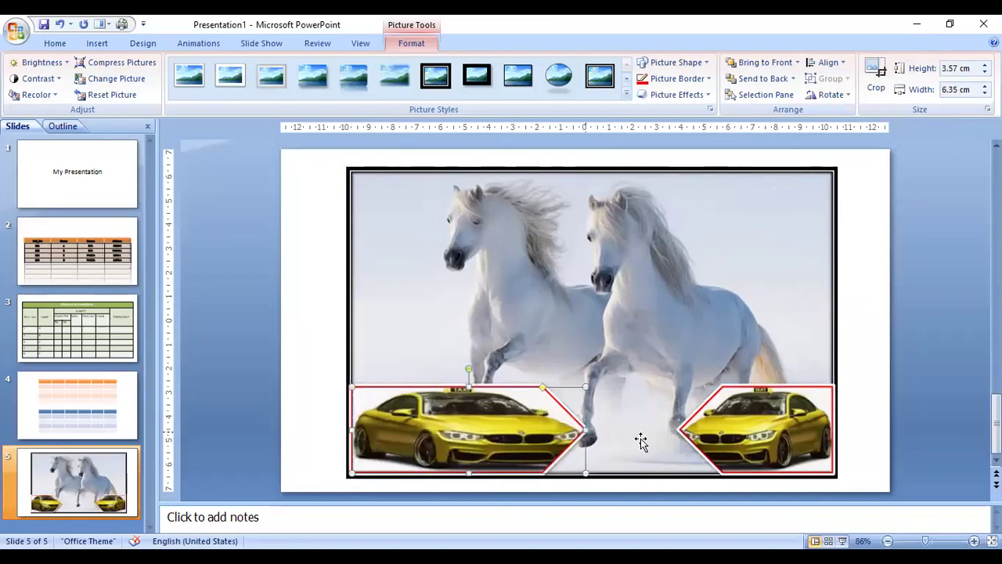
{"action": "left_click_drag", "start_coordinate": [681, 427], "coordinate": [591, 430]}
{"action": "left_click", "coordinate": [522, 441]}
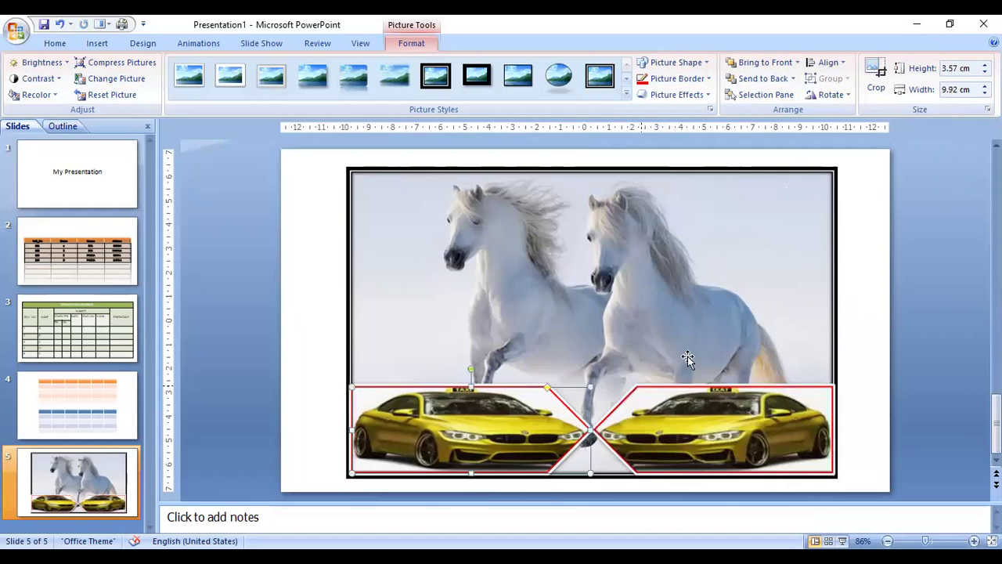
{"action": "left_click", "coordinate": [766, 335]}
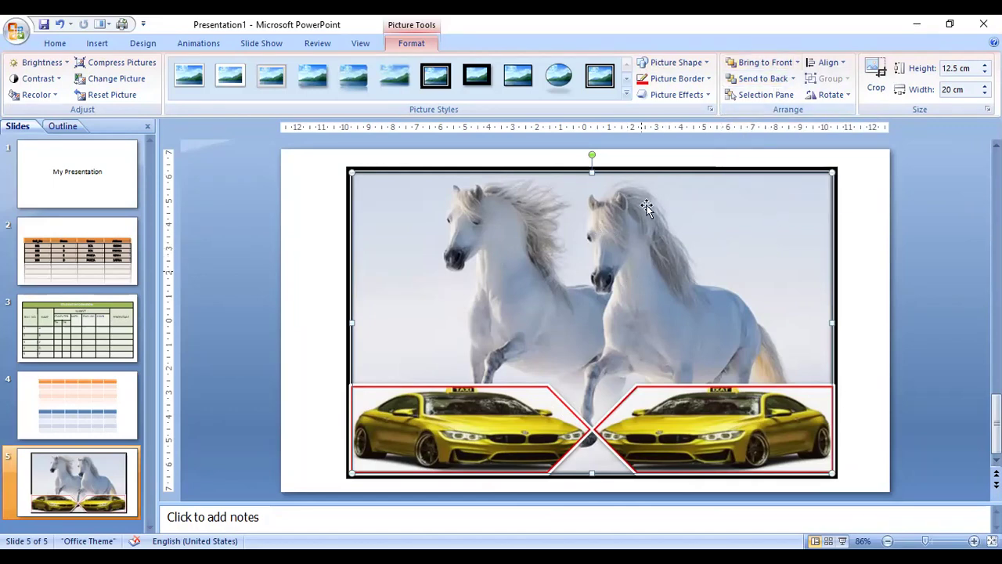
Send the horse photo behind both taxis and open the Selection Pane listing the slide's shapes
{"action": "left_click", "coordinate": [763, 62]}
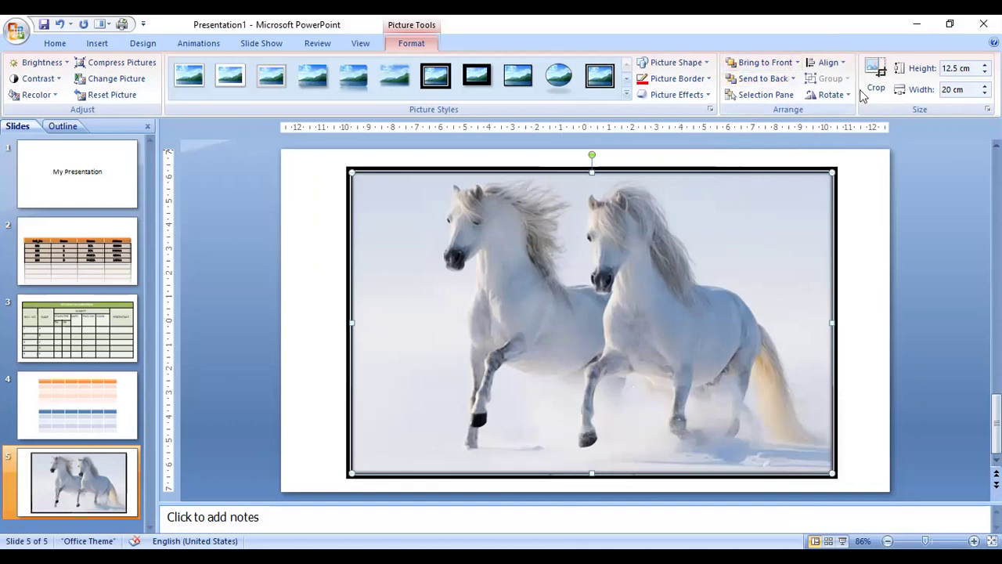
{"action": "left_click", "coordinate": [771, 78]}
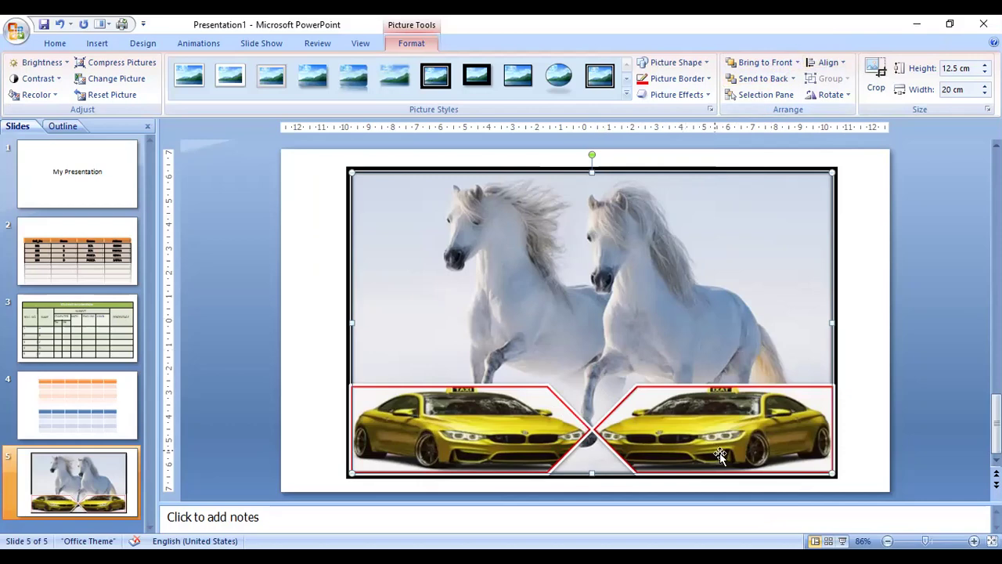
{"action": "left_click", "coordinate": [765, 95]}
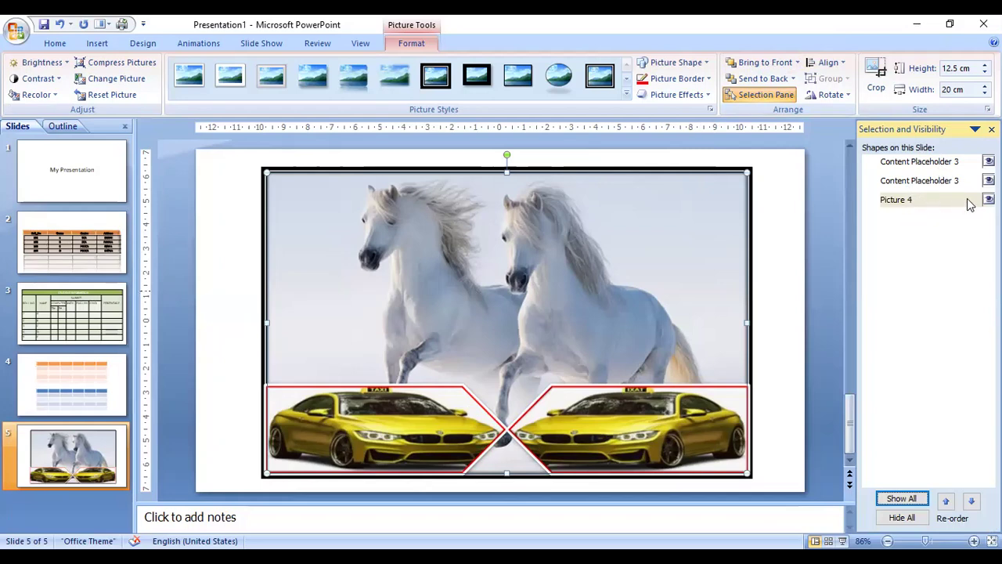
{"action": "left_click", "coordinate": [989, 199]}
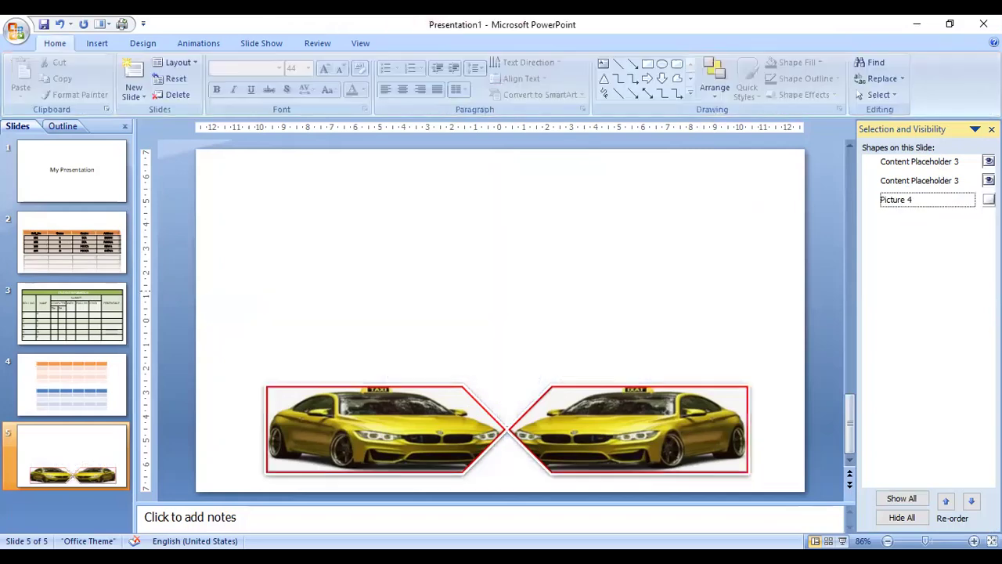
{"action": "left_click", "coordinate": [988, 180]}
{"action": "left_click", "coordinate": [989, 161]}
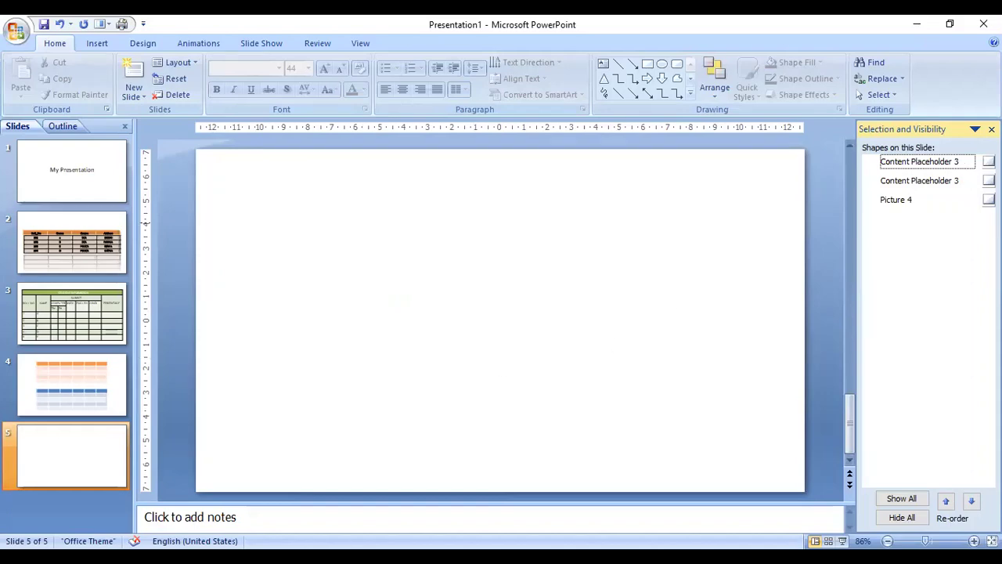
{"action": "left_click", "coordinate": [989, 199]}
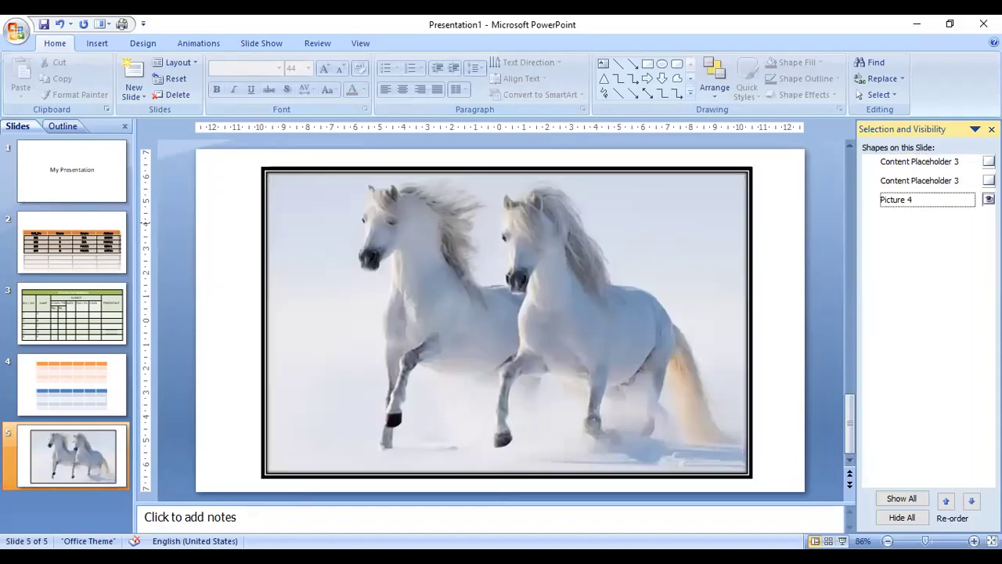
{"action": "left_click", "coordinate": [989, 199]}
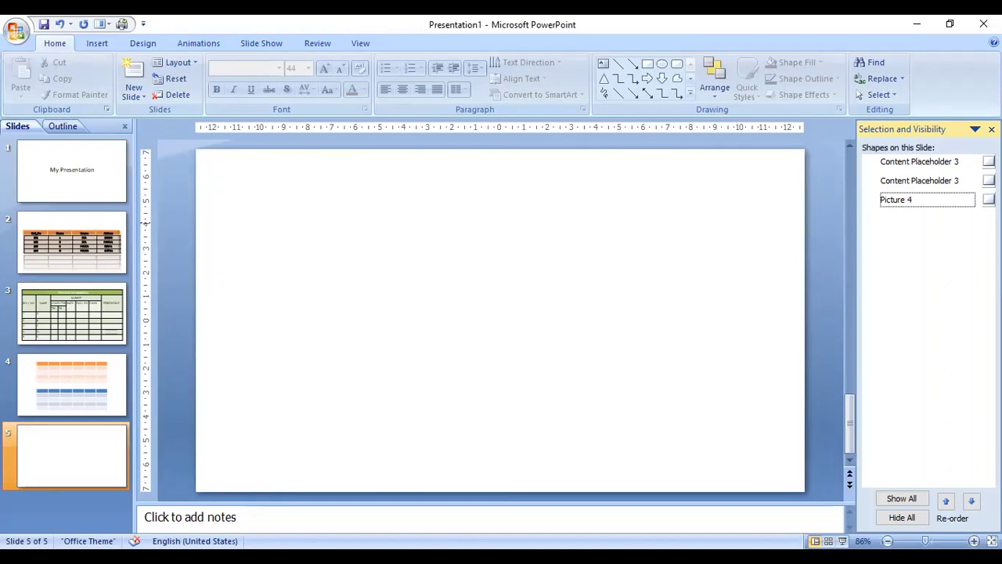
{"action": "left_click", "coordinate": [989, 180]}
{"action": "left_click", "coordinate": [989, 180]}
{"action": "left_click", "coordinate": [988, 161]}
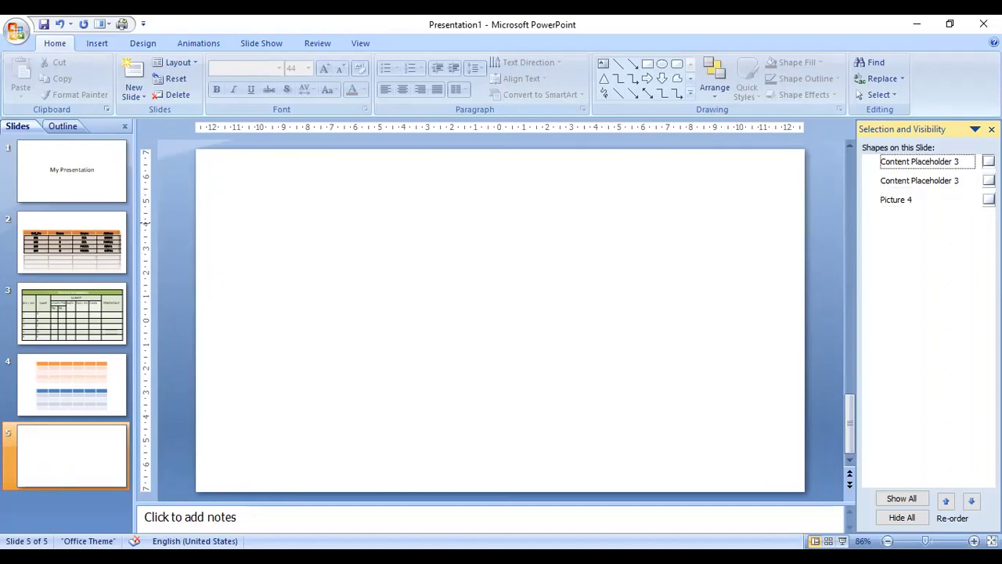
{"action": "left_click", "coordinate": [988, 180]}
{"action": "left_click", "coordinate": [989, 199]}
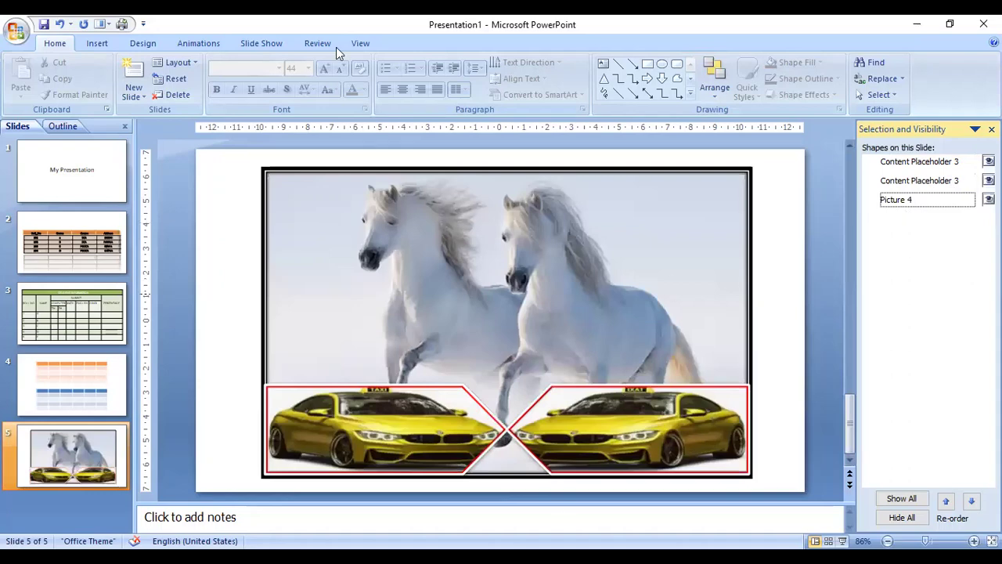
{"action": "left_click", "coordinate": [384, 171]}
{"action": "left_click", "coordinate": [413, 42]}
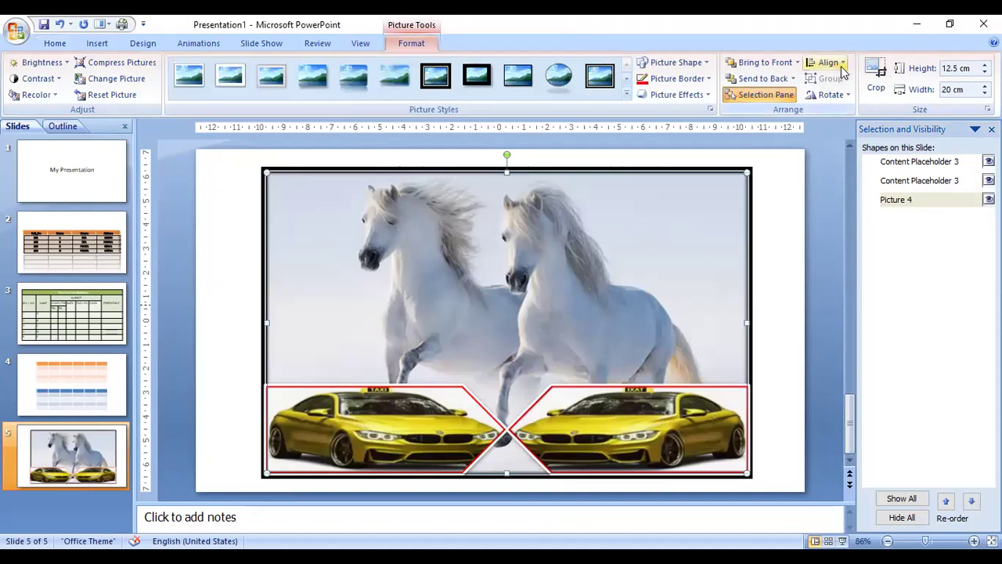
{"action": "left_click", "coordinate": [843, 71]}
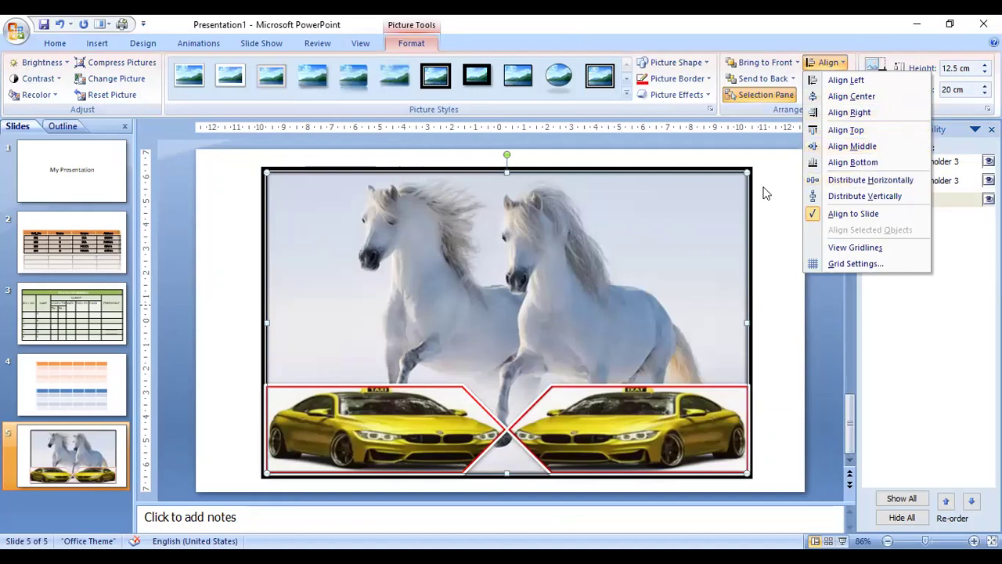
{"action": "left_click", "coordinate": [928, 72]}
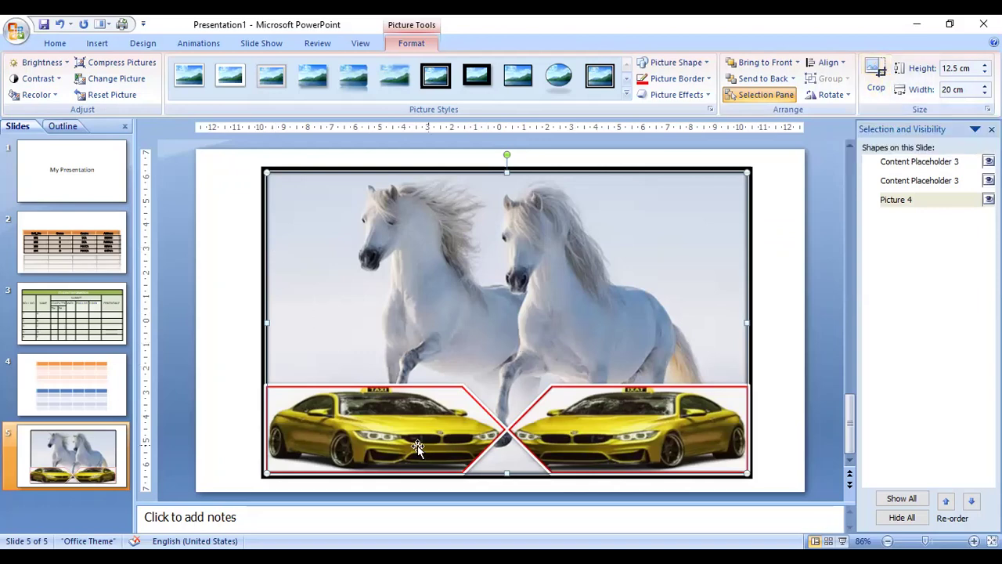
{"action": "left_click", "coordinate": [102, 448]}
Add a new slide 6 after slide 5 and insert the wallpaper2you_167898 picture into it
{"action": "right_click", "coordinate": [97, 429]}
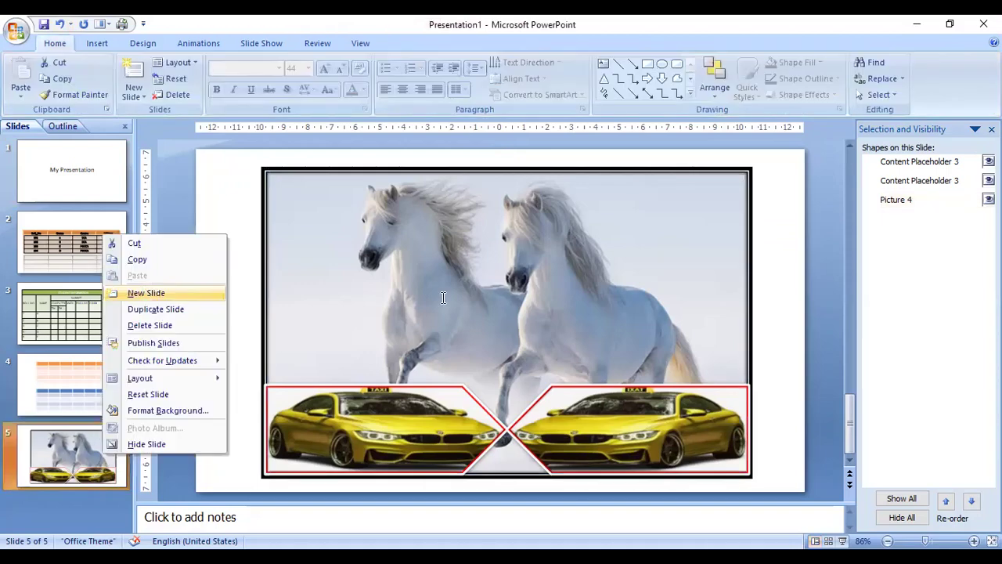
{"action": "left_click", "coordinate": [145, 292]}
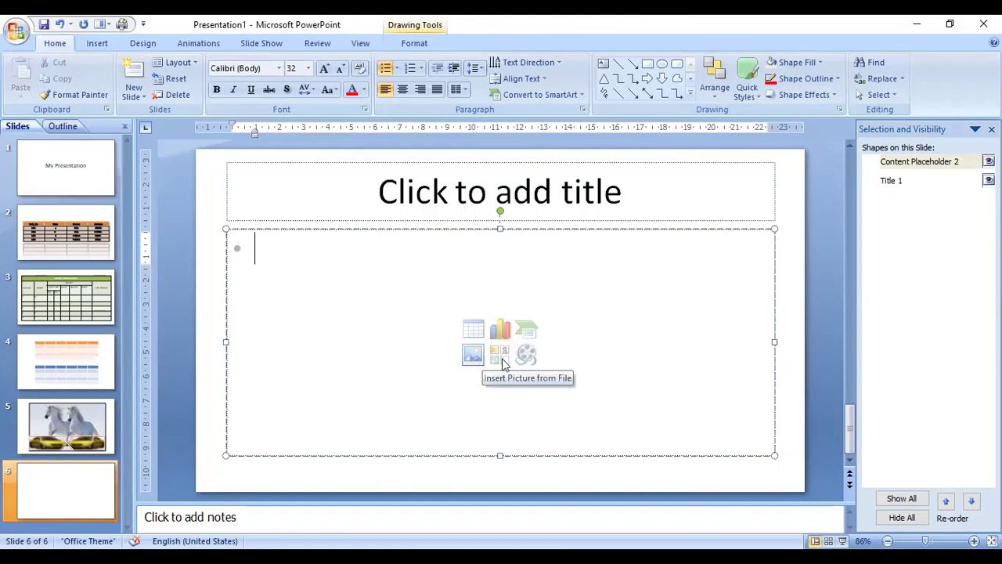
{"action": "left_click", "coordinate": [472, 354]}
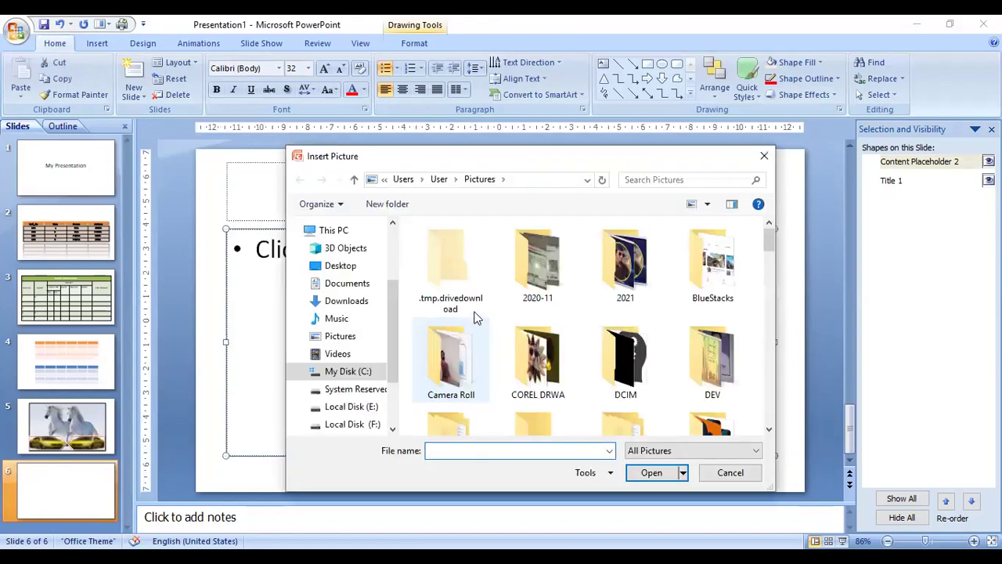
{"action": "scroll", "coordinate": [563, 306], "scroll_direction": "down", "scroll_amount": 3}
{"action": "scroll", "coordinate": [564, 306], "scroll_direction": "down", "scroll_amount": 3}
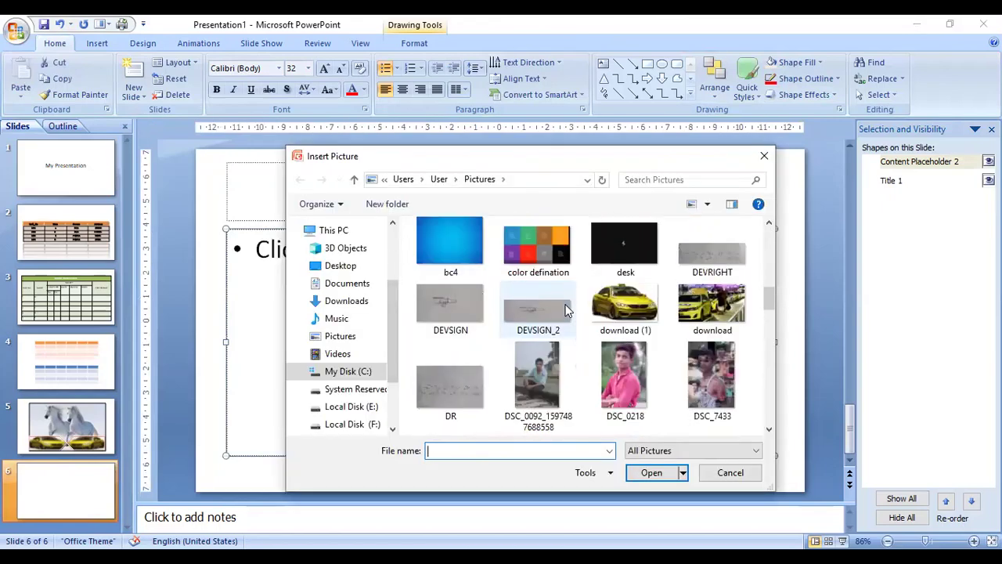
{"action": "scroll", "coordinate": [568, 309], "scroll_direction": "up", "scroll_amount": 3}
{"action": "scroll", "coordinate": [568, 309], "scroll_direction": "up", "scroll_amount": 3}
{"action": "scroll", "coordinate": [567, 309], "scroll_direction": "down", "scroll_amount": 3}
{"action": "scroll", "coordinate": [568, 309], "scroll_direction": "down", "scroll_amount": 3}
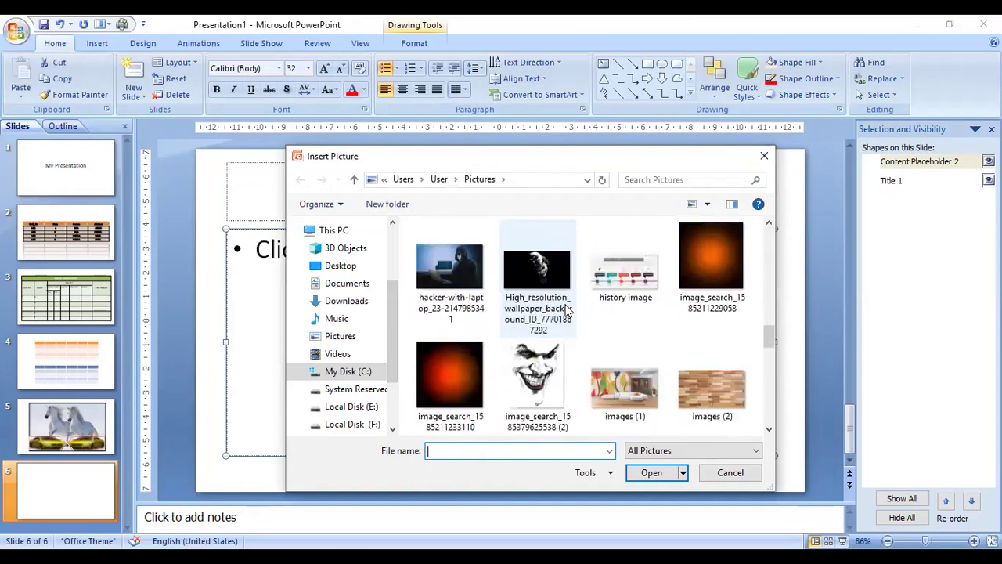
{"action": "scroll", "coordinate": [567, 309], "scroll_direction": "up", "scroll_amount": 2}
{"action": "scroll", "coordinate": [567, 309], "scroll_direction": "down", "scroll_amount": 3}
{"action": "scroll", "coordinate": [568, 309], "scroll_direction": "down", "scroll_amount": 3}
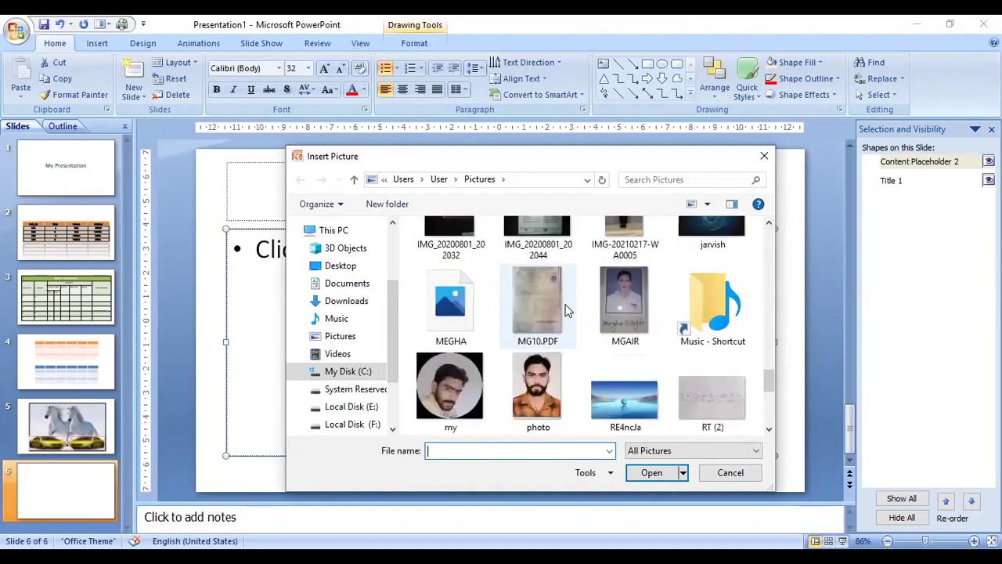
{"action": "scroll", "coordinate": [567, 309], "scroll_direction": "down", "scroll_amount": 2}
{"action": "scroll", "coordinate": [567, 309], "scroll_direction": "up", "scroll_amount": 1}
{"action": "scroll", "coordinate": [567, 310], "scroll_direction": "down", "scroll_amount": 3}
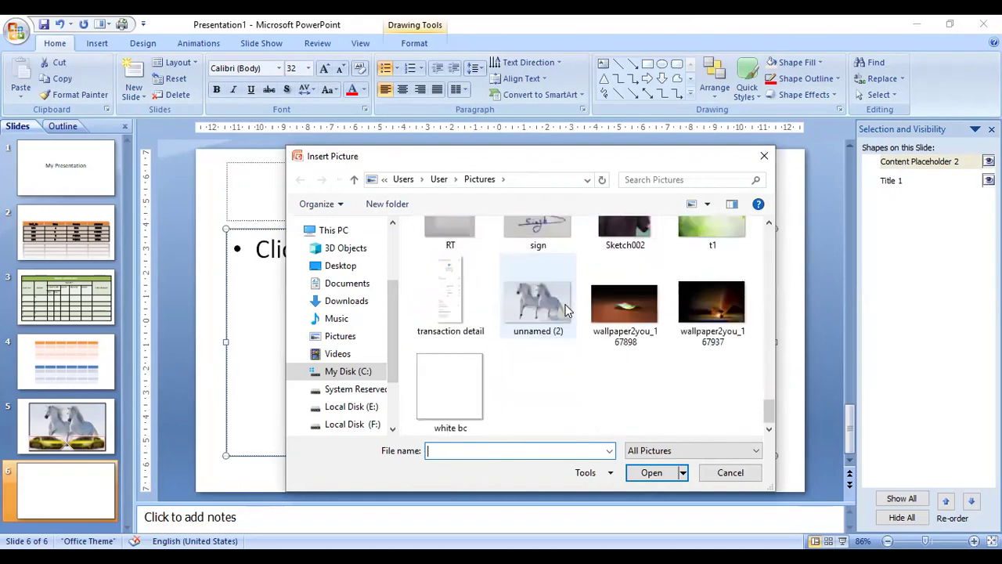
{"action": "left_click", "coordinate": [619, 312]}
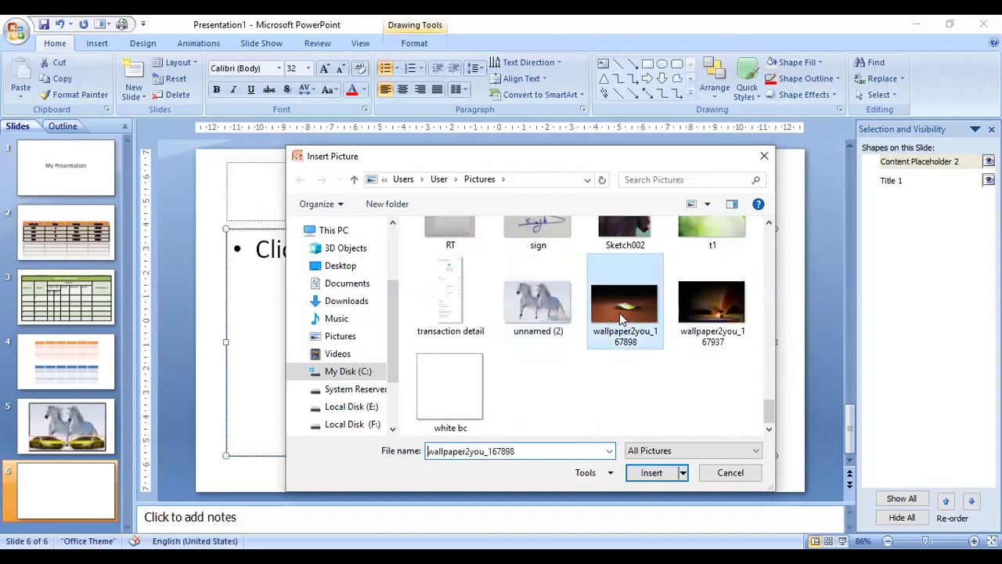
{"action": "left_click", "coordinate": [656, 468]}
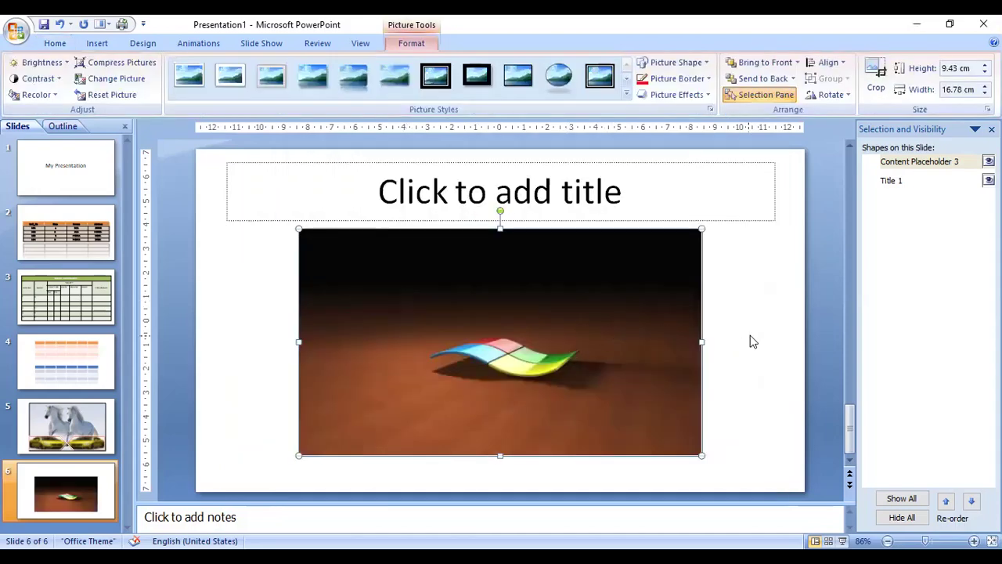
{"action": "left_click", "coordinate": [752, 340]}
Crop the Windows-logo picture on all four sides down to the logo strip
{"action": "left_click", "coordinate": [605, 367]}
{"action": "left_click", "coordinate": [875, 74]}
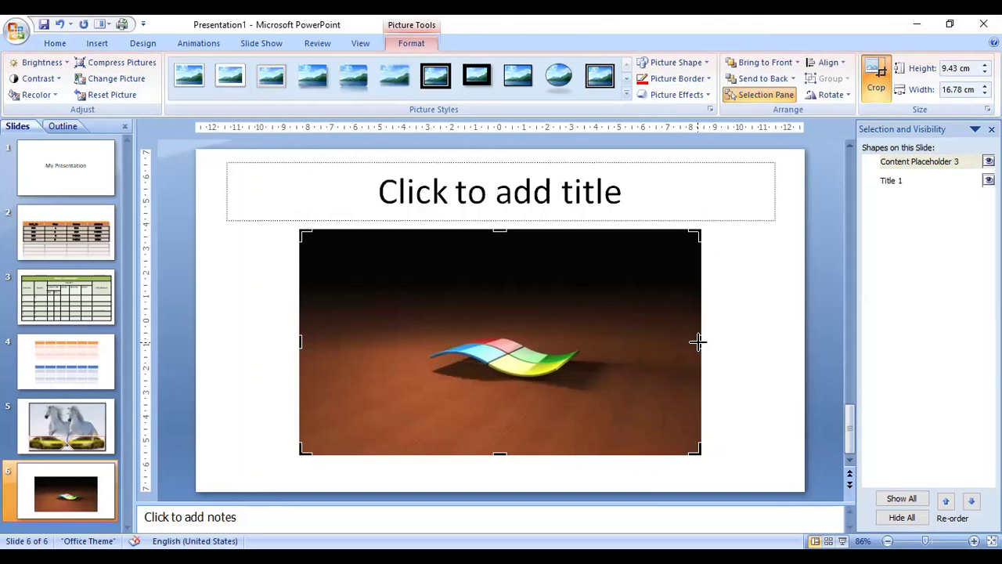
{"action": "left_click_drag", "start_coordinate": [697, 341], "coordinate": [590, 341]}
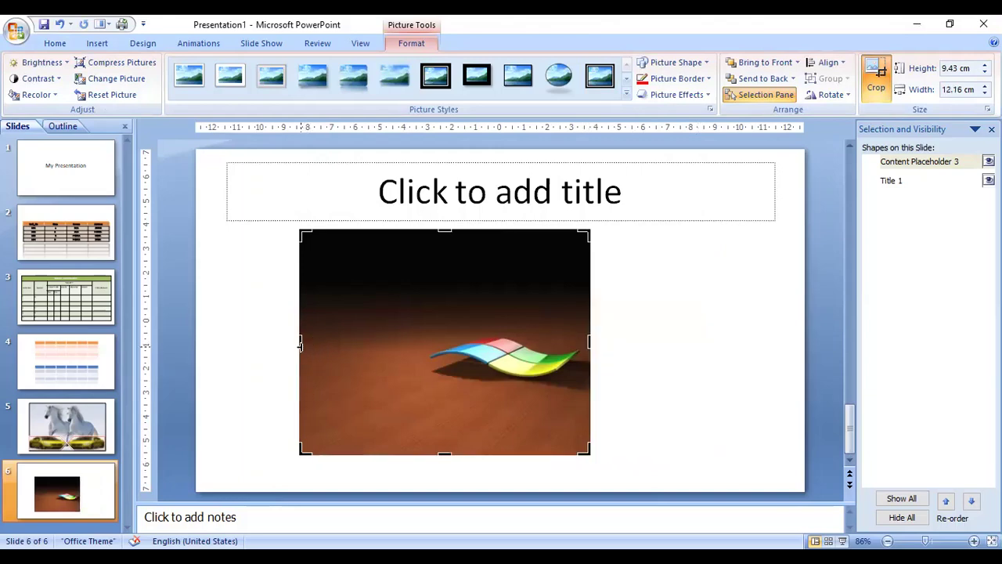
{"action": "left_click_drag", "start_coordinate": [300, 344], "coordinate": [425, 346]}
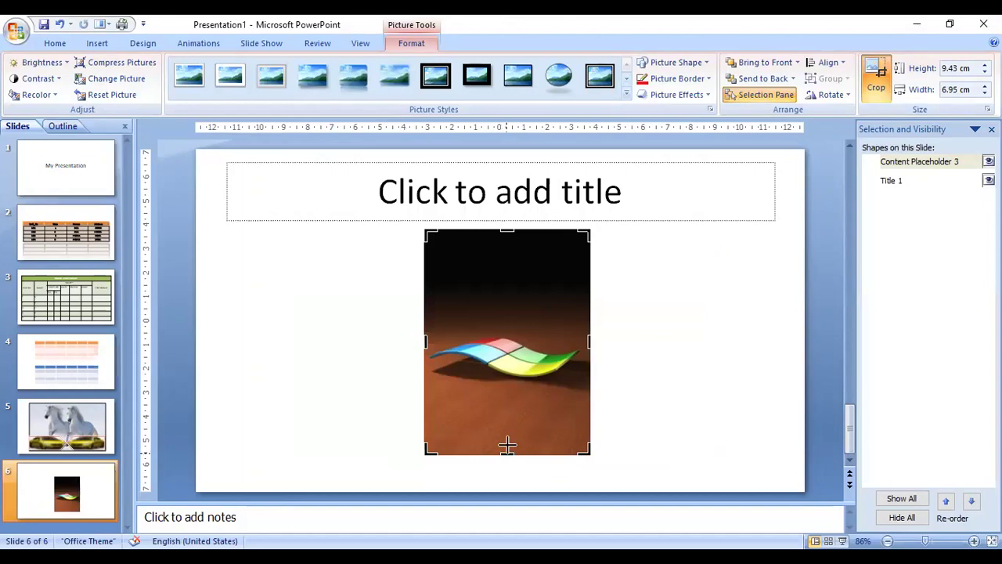
{"action": "left_click_drag", "start_coordinate": [507, 445], "coordinate": [507, 385]}
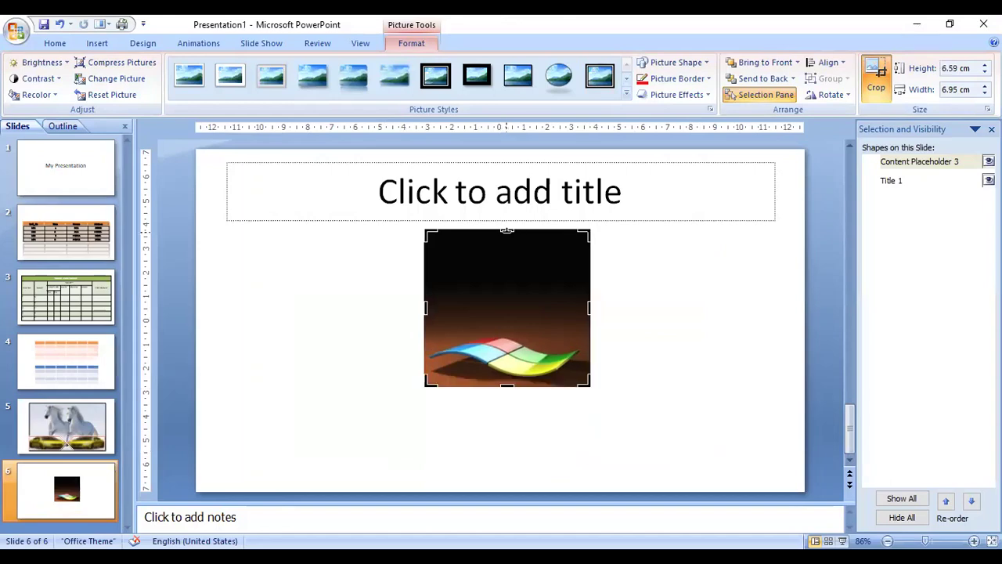
{"action": "left_click_drag", "start_coordinate": [507, 235], "coordinate": [507, 326]}
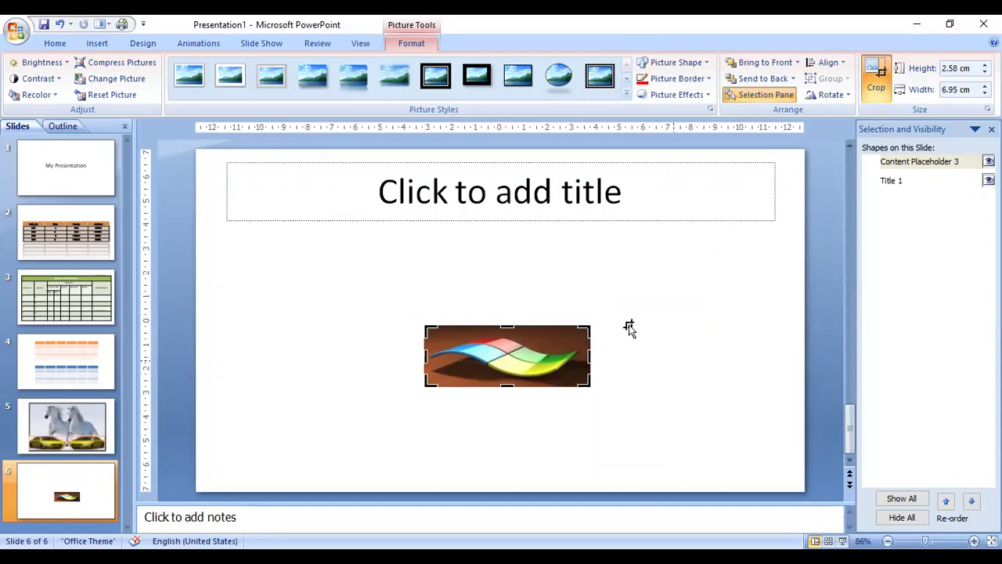
{"action": "left_click", "coordinate": [697, 324]}
Move and stretch the cropped picture to 8.73 × 22.1 cm below the title
{"action": "left_click", "coordinate": [537, 374]}
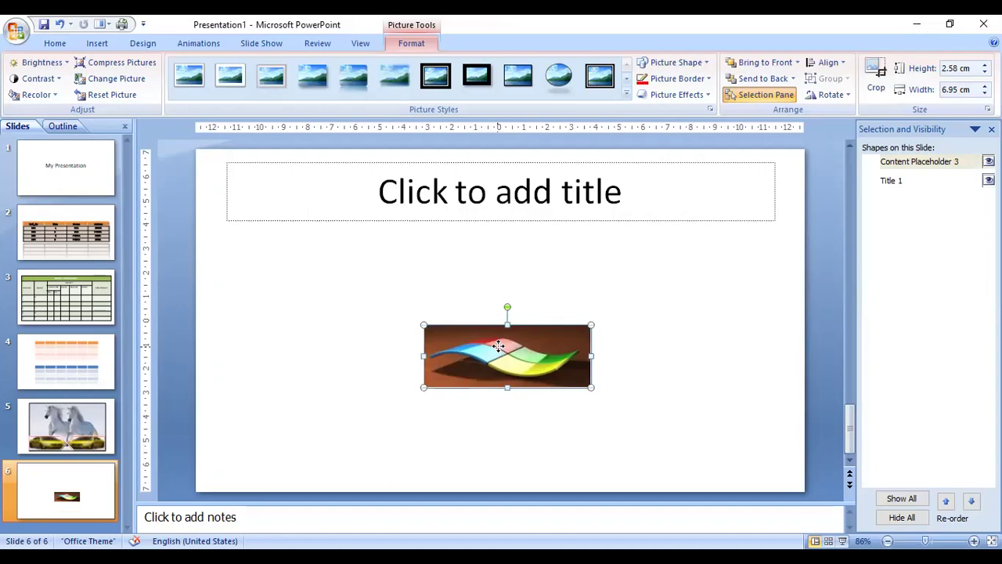
{"action": "mouse_move", "coordinate": [498, 345]}
{"action": "left_mouse_down"}
{"action": "mouse_move", "coordinate": [460, 322]}
{"action": "mouse_move", "coordinate": [490, 335]}
{"action": "left_mouse_up"}
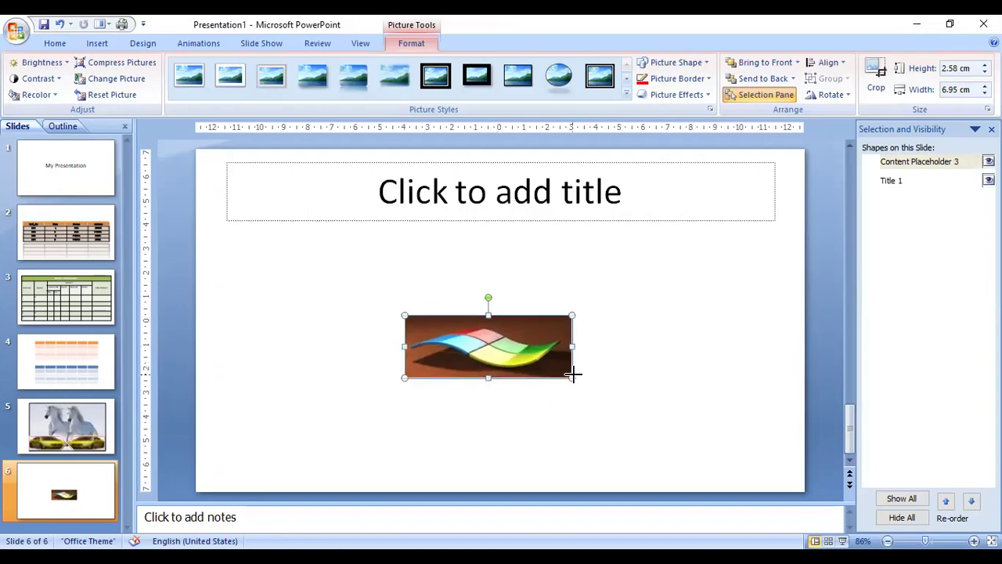
{"action": "left_click_drag", "start_coordinate": [572, 378], "coordinate": [763, 448]}
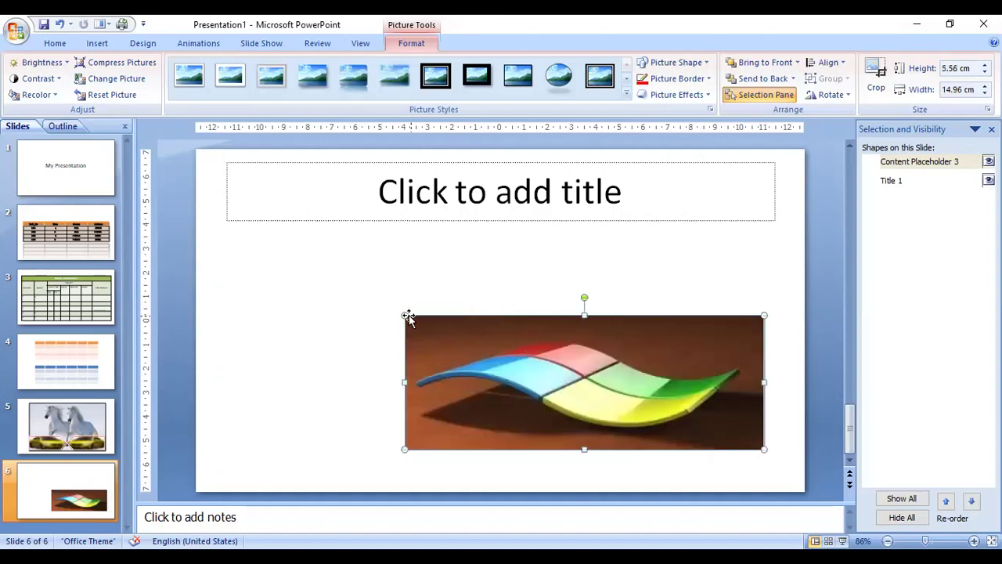
{"action": "left_click_drag", "start_coordinate": [404, 381], "coordinate": [233, 376]}
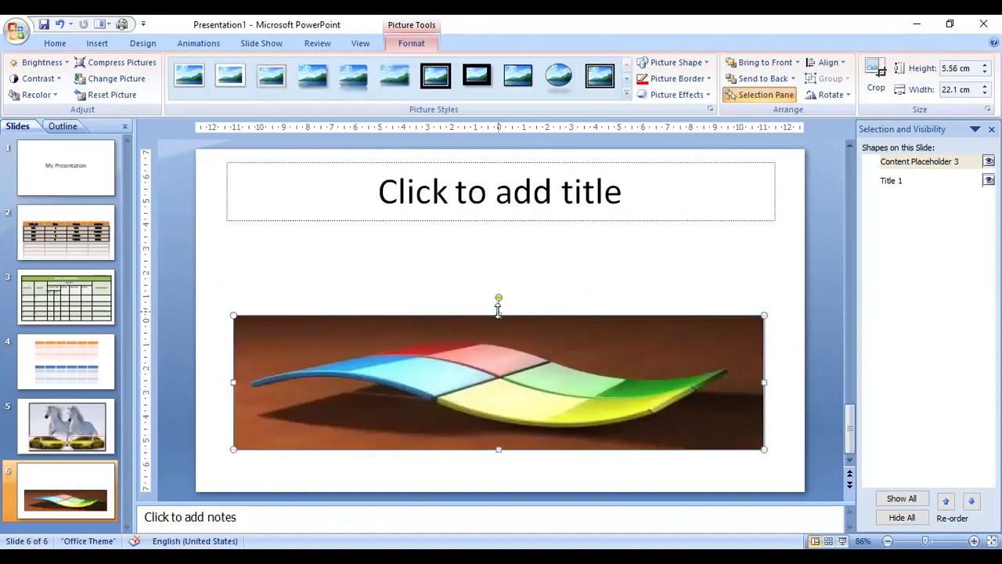
{"action": "left_click", "coordinate": [495, 308]}
{"action": "left_click", "coordinate": [496, 338]}
{"action": "left_click_drag", "start_coordinate": [494, 313], "coordinate": [507, 241]}
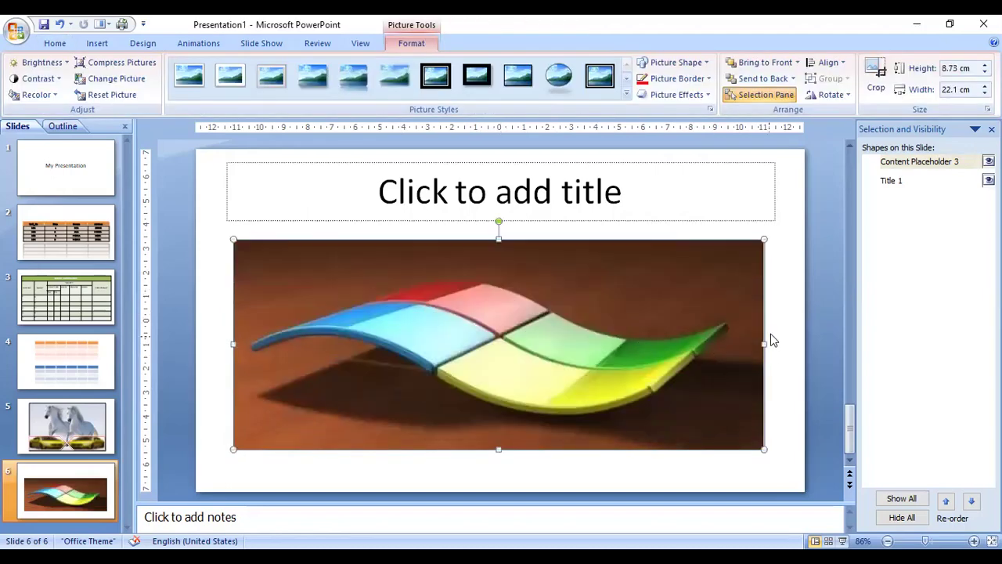
{"action": "left_click", "coordinate": [798, 442]}
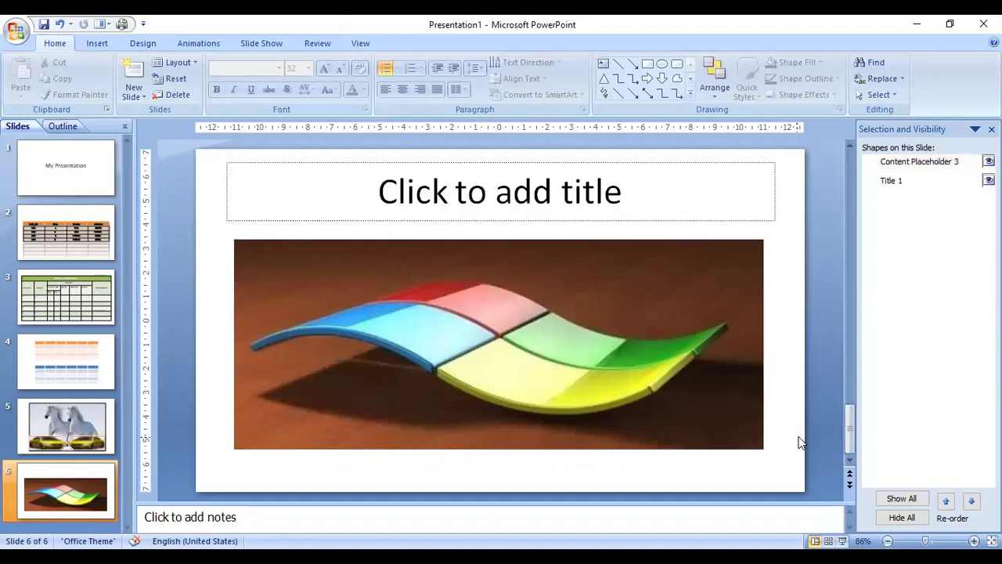
Apply the thick white frame picture style to the Windows-logo photo on slide 6
{"action": "left_click", "coordinate": [655, 341]}
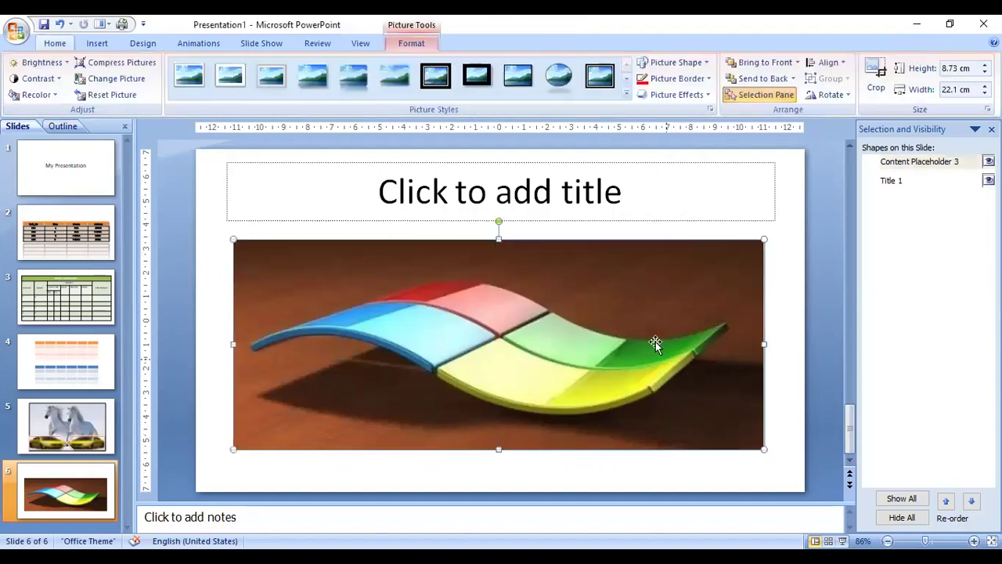
{"action": "left_click", "coordinate": [275, 73]}
{"action": "left_click", "coordinate": [789, 248]}
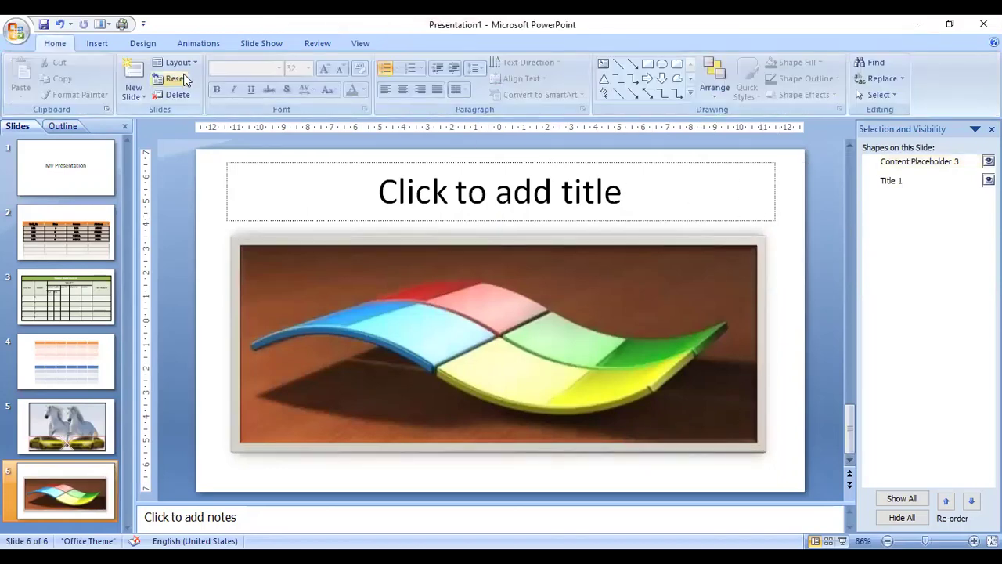
{"action": "left_click", "coordinate": [100, 44]}
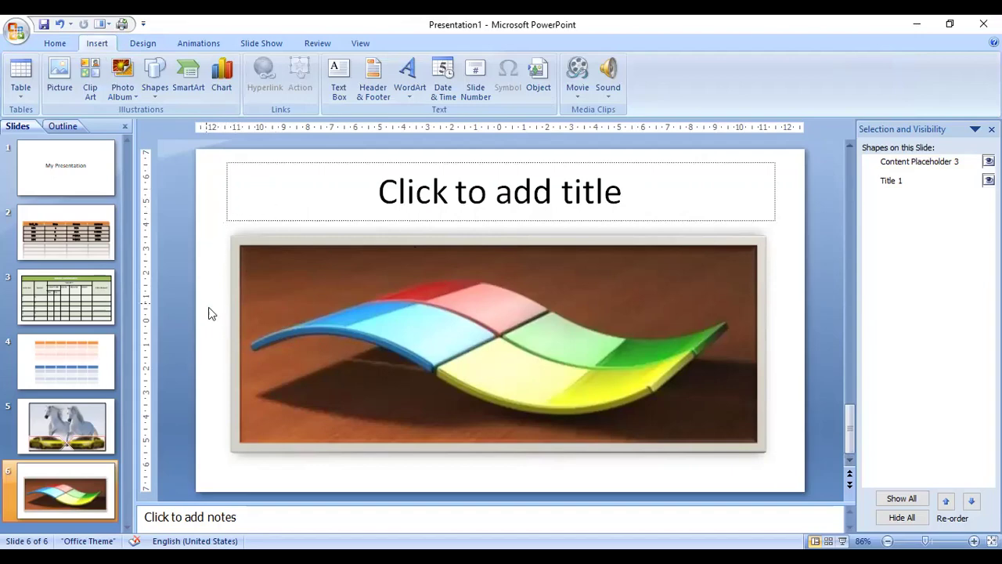
Open Format Background for slide 6 and try a light blue solid fill
{"action": "right_click", "coordinate": [206, 268]}
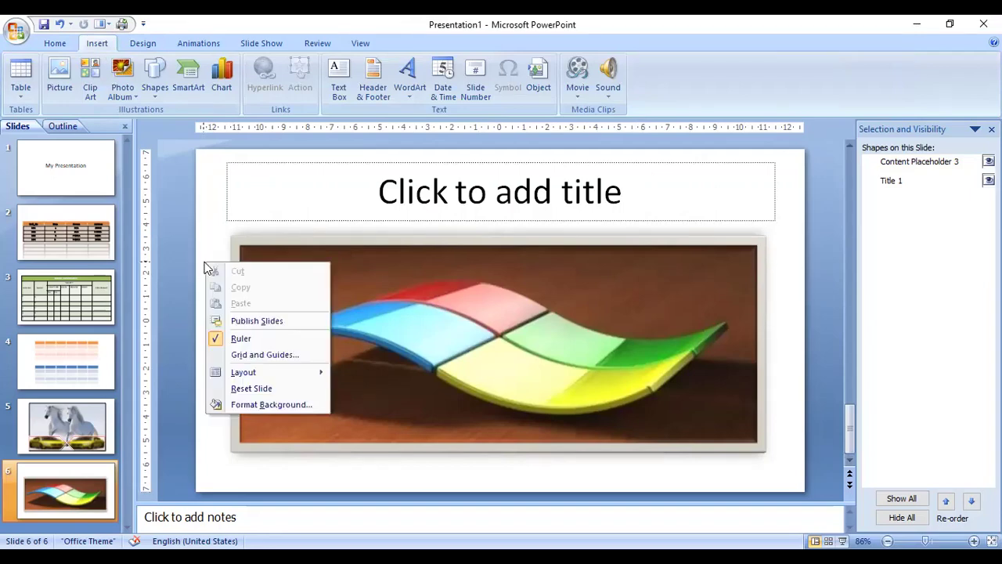
{"action": "left_click", "coordinate": [291, 404]}
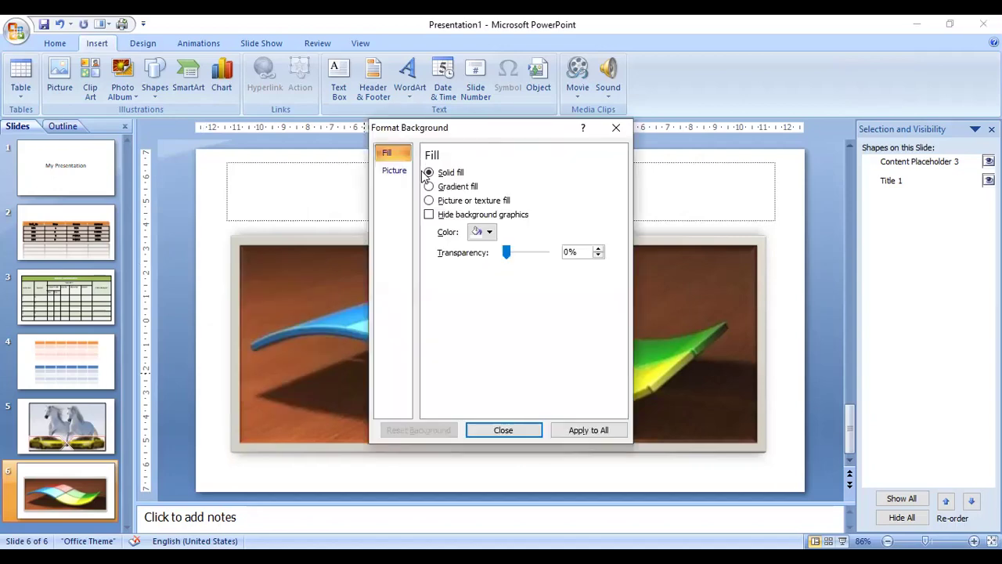
{"action": "left_click", "coordinate": [489, 232]}
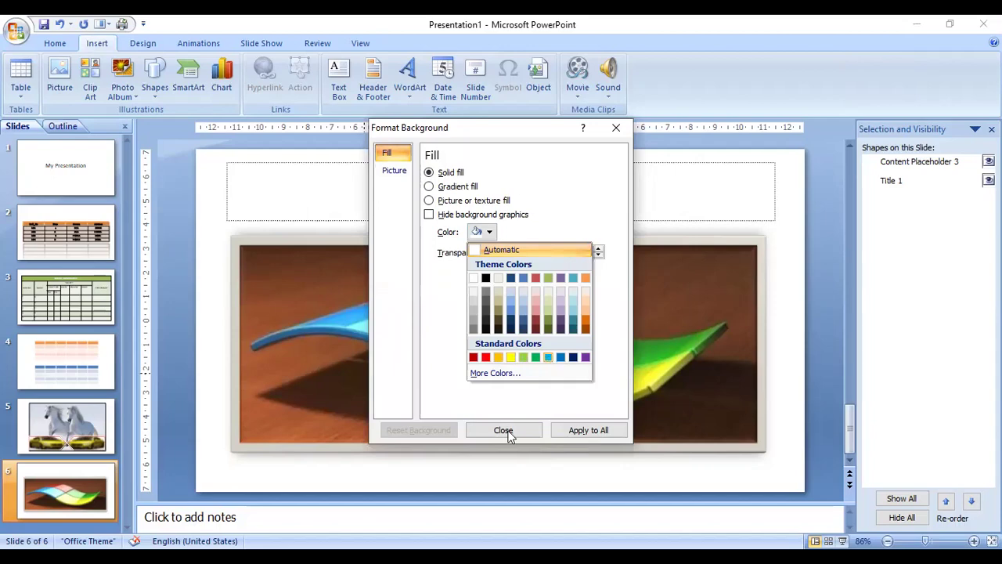
{"action": "key", "text": "Return"}
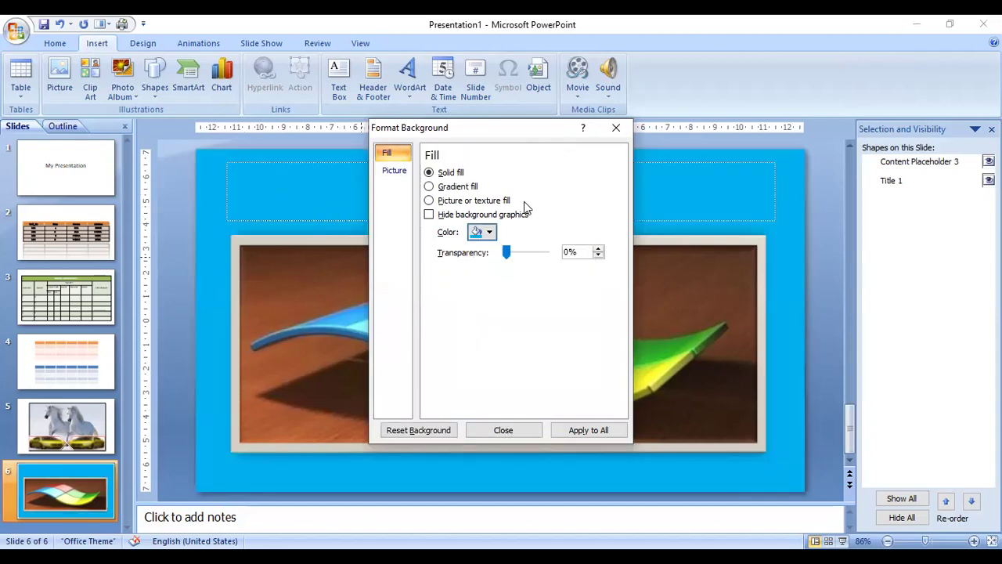
{"action": "left_click", "coordinate": [430, 172]}
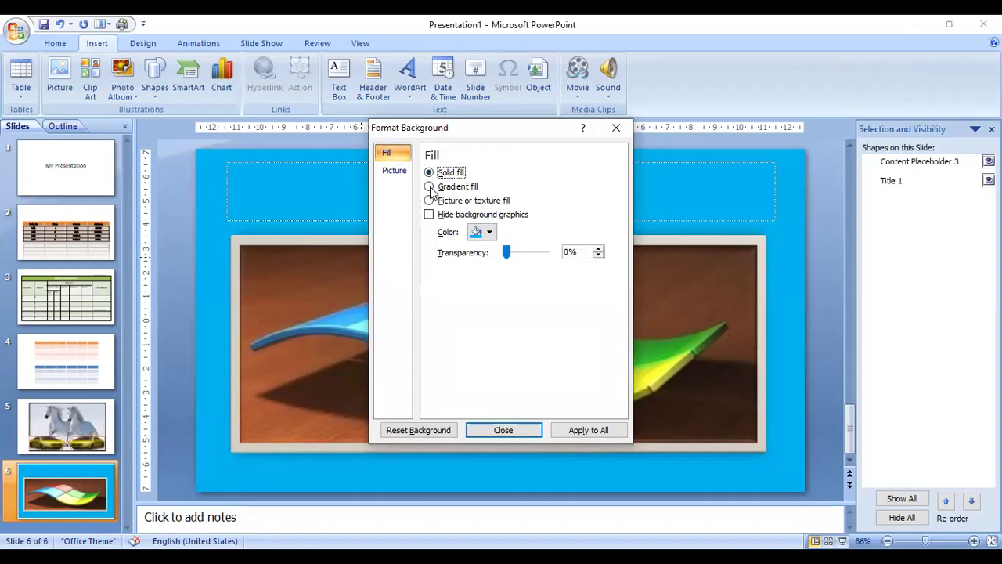
Try a gold preset gradient, then a water-droplets texture as the slide background
{"action": "left_click", "coordinate": [429, 186]}
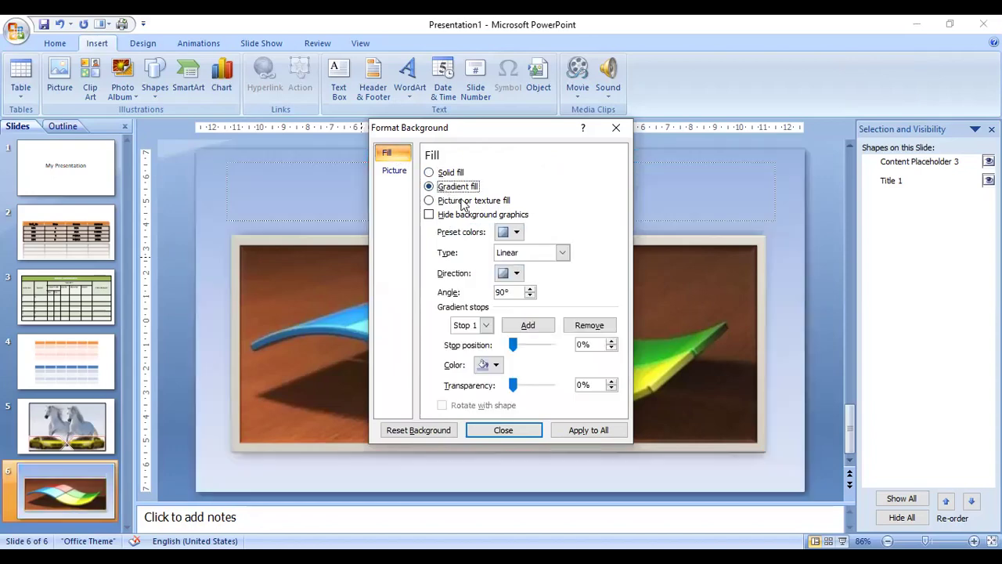
{"action": "left_click", "coordinate": [509, 232]}
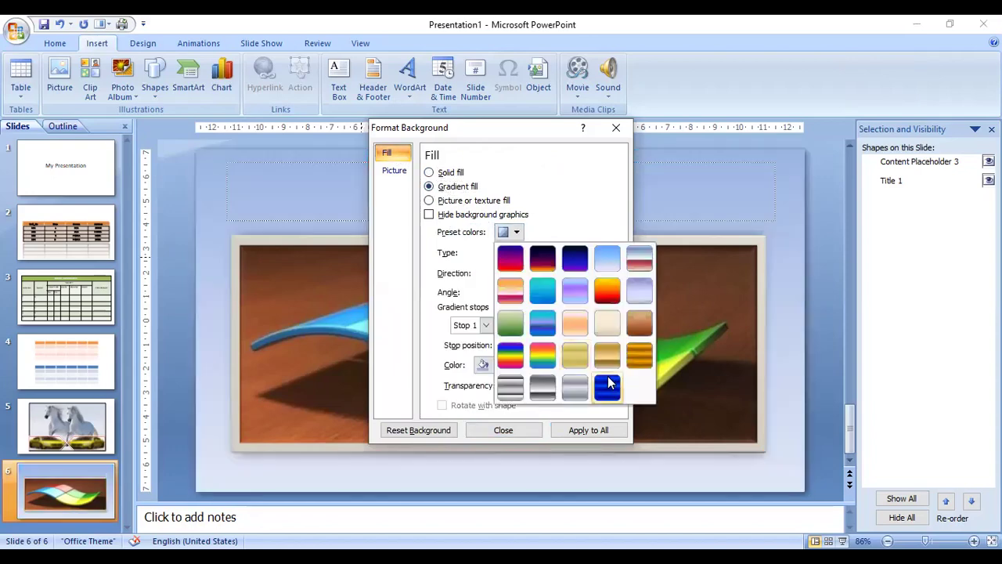
{"action": "left_click", "coordinate": [639, 356]}
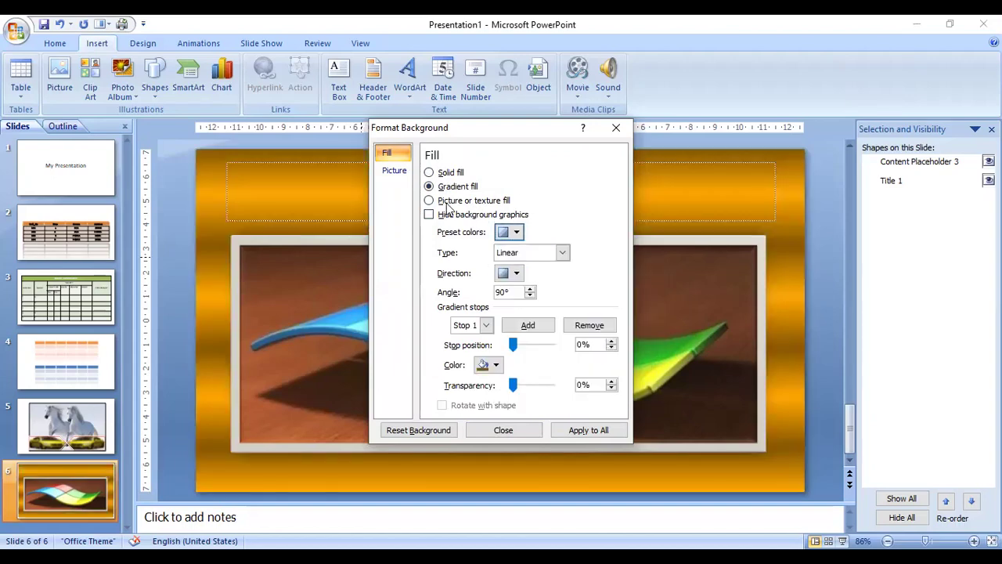
{"action": "left_click", "coordinate": [445, 202]}
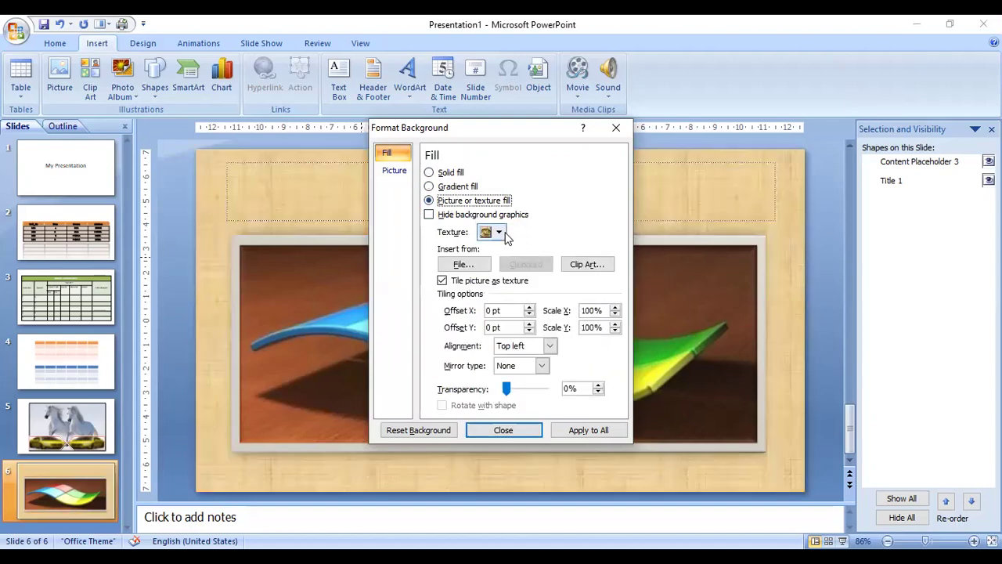
{"action": "left_click", "coordinate": [499, 232]}
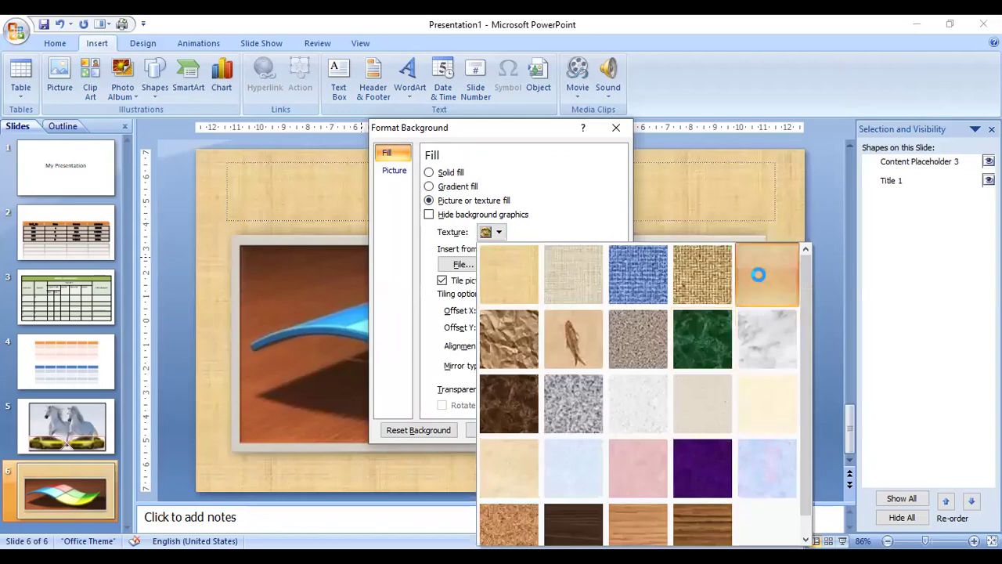
{"action": "left_click", "coordinate": [766, 274]}
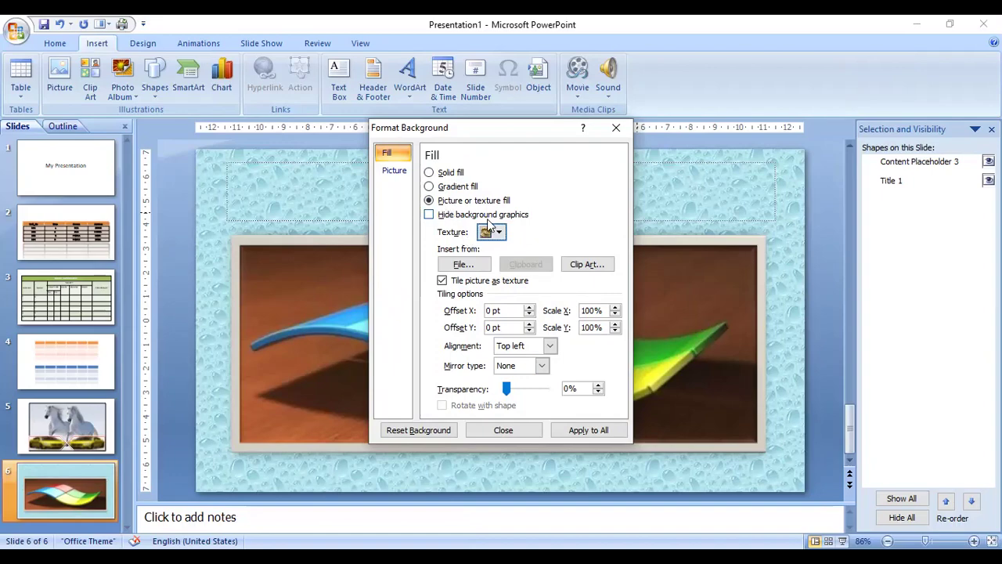
Fill the slide background with the purple 'images (5)' picture file
{"action": "left_click", "coordinate": [467, 264]}
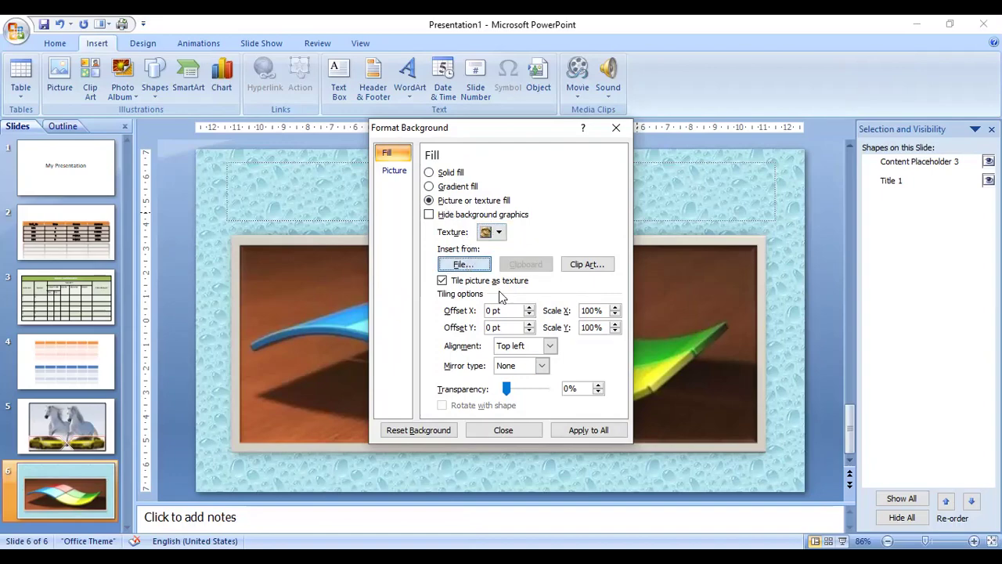
{"action": "scroll", "coordinate": [661, 337], "scroll_direction": "down", "scroll_amount": 3}
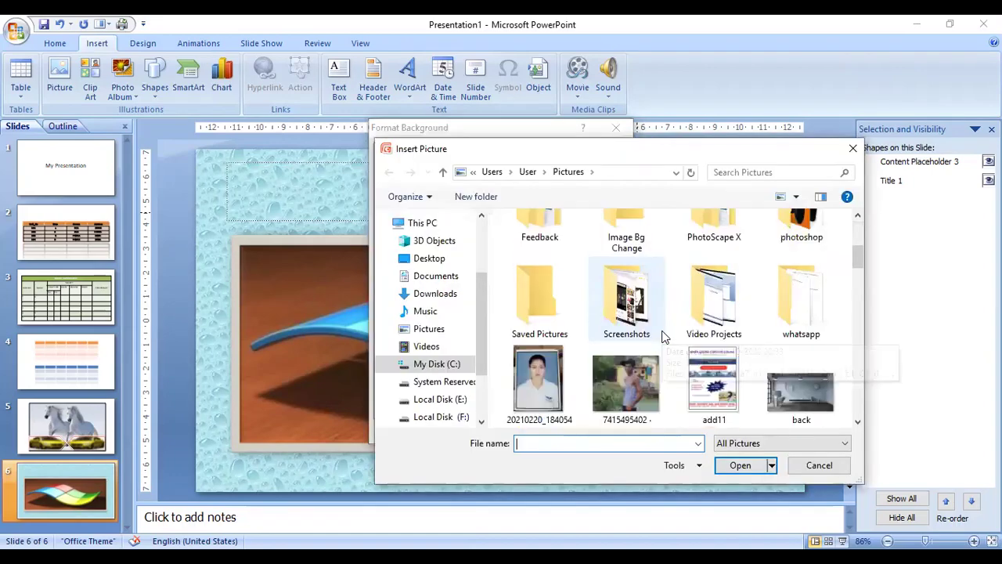
{"action": "scroll", "coordinate": [662, 337], "scroll_direction": "down", "scroll_amount": 3}
{"action": "scroll", "coordinate": [661, 337], "scroll_direction": "down", "scroll_amount": 5}
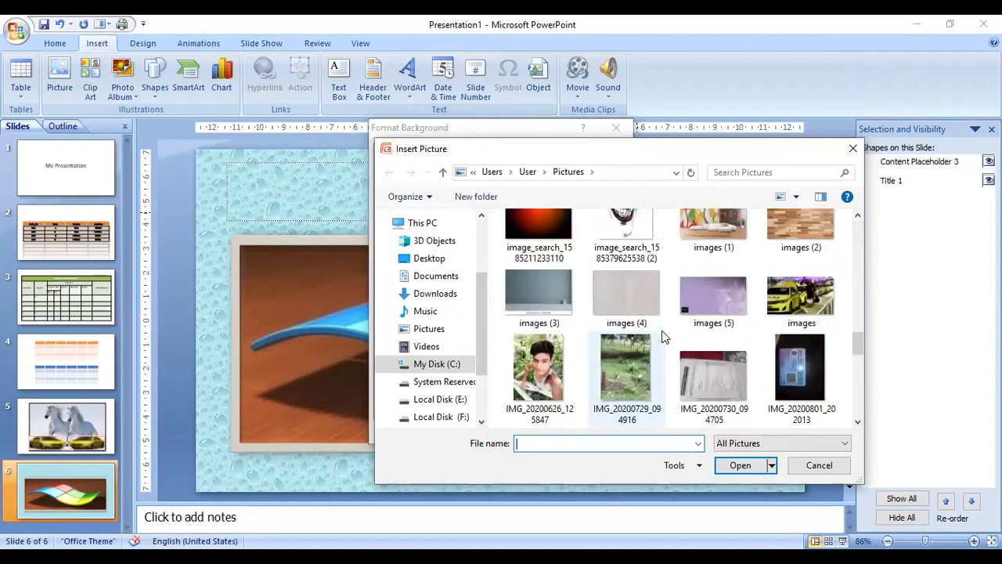
{"action": "left_click", "coordinate": [698, 290]}
{"action": "left_click", "coordinate": [740, 464]}
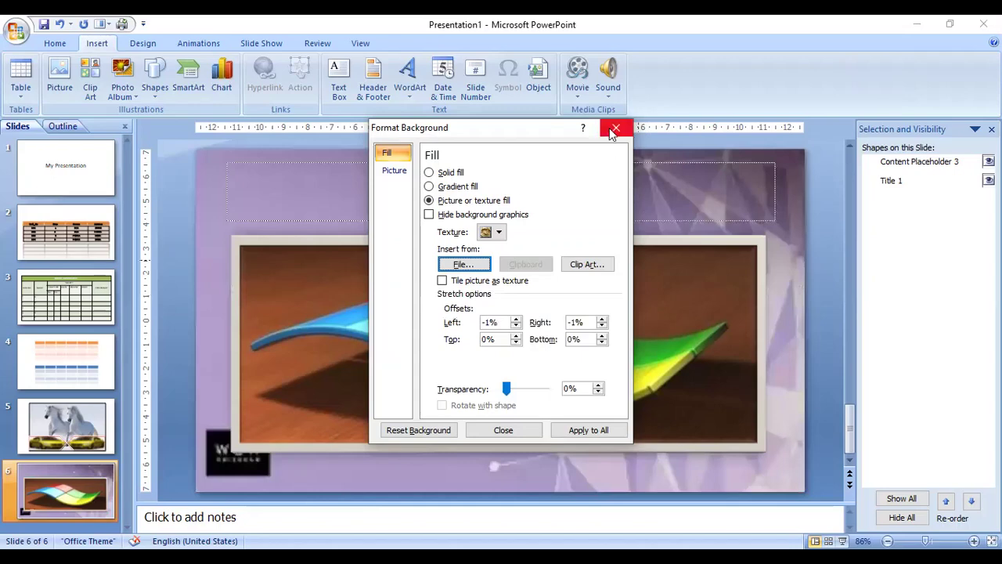
Close Format Background, keeping the purple picture backdrop, and select the framed Windows-logo photo
{"action": "left_click", "coordinate": [616, 127]}
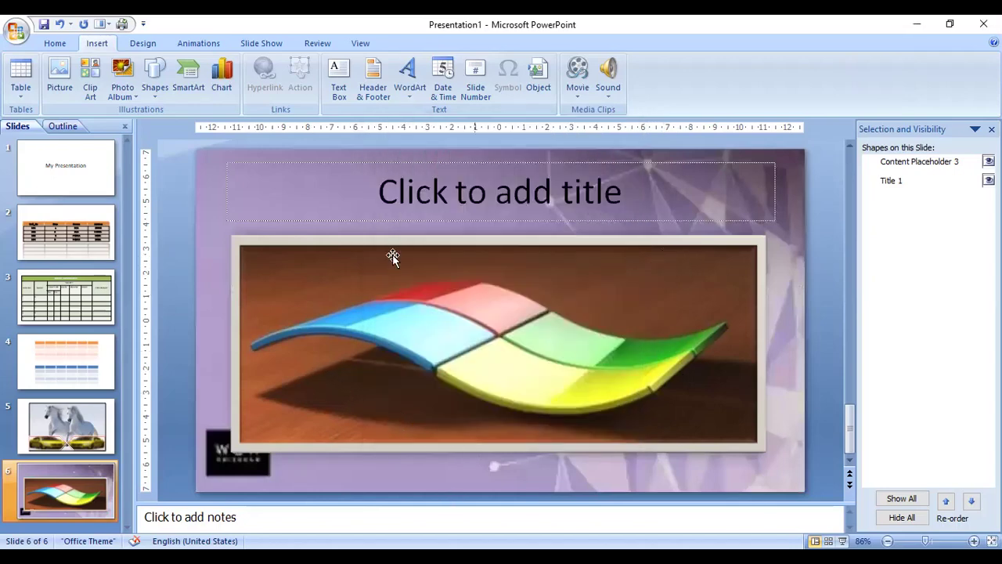
{"action": "right_click", "coordinate": [211, 244]}
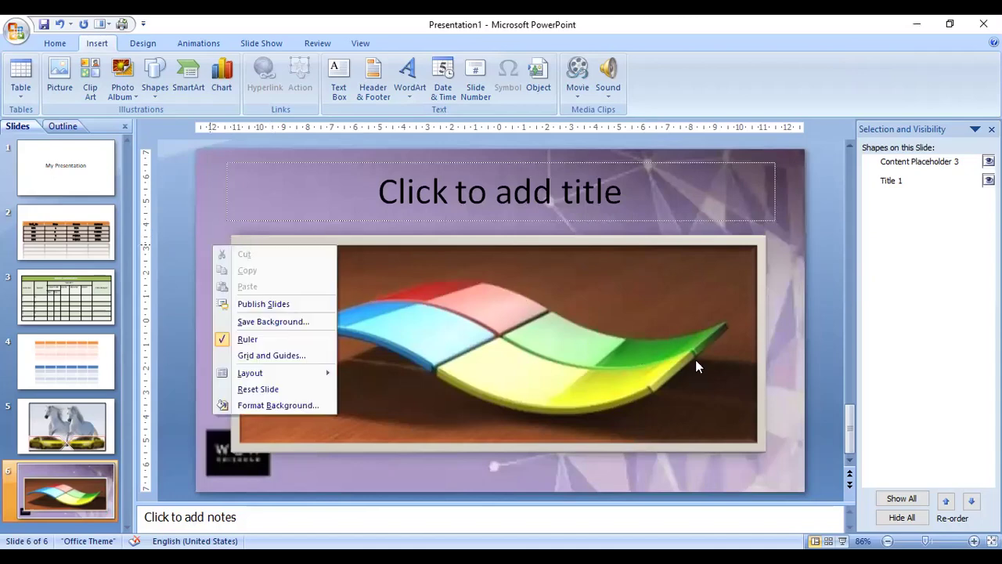
{"action": "left_click", "coordinate": [337, 268]}
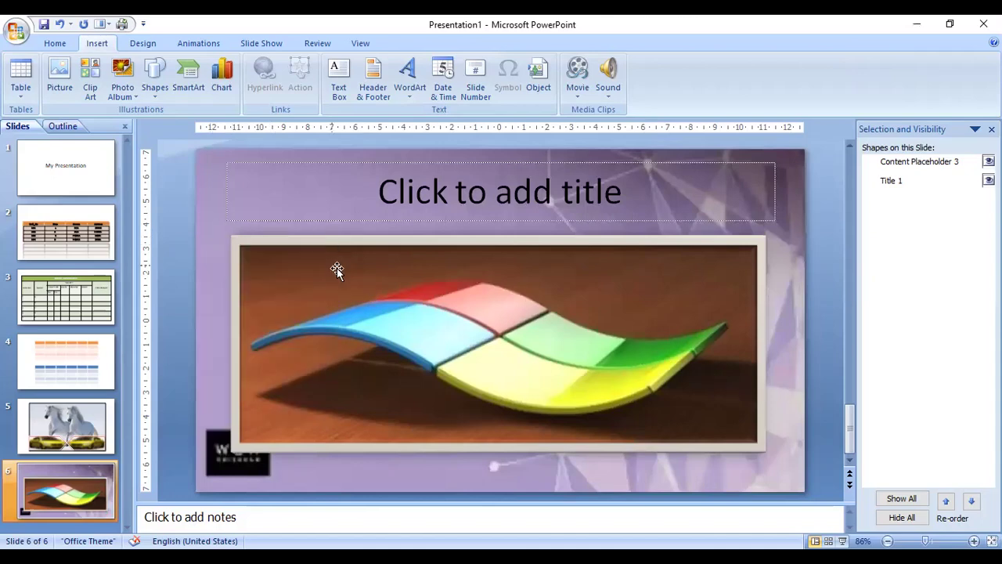
{"action": "left_click", "coordinate": [497, 349]}
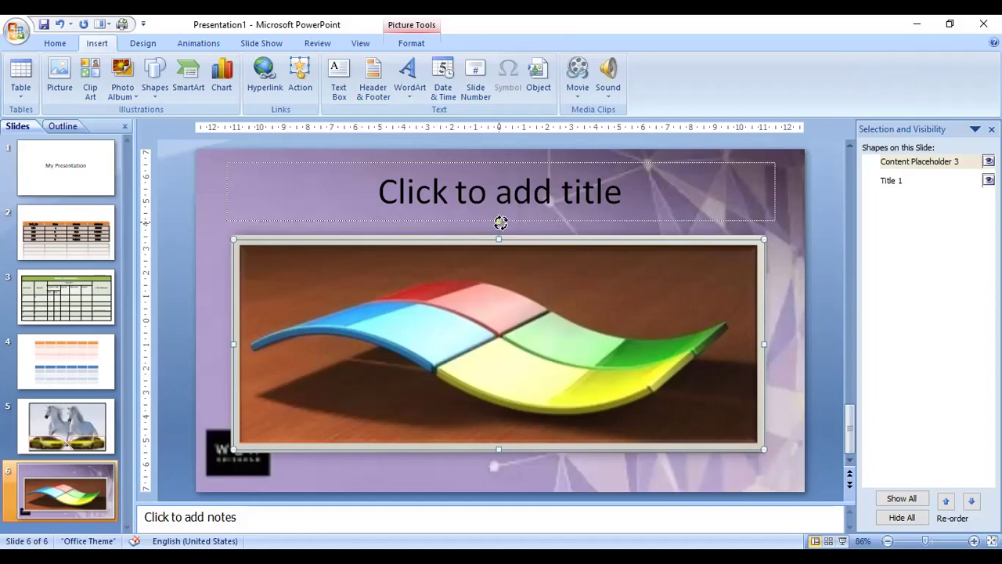
Try rotating the framed photo, leave it unrotated, and close the Selection and Visibility pane
{"action": "mouse_move", "coordinate": [500, 222]}
{"action": "left_mouse_down"}
{"action": "mouse_move", "coordinate": [602, 325]}
{"action": "mouse_move", "coordinate": [604, 410]}
{"action": "left_mouse_up"}
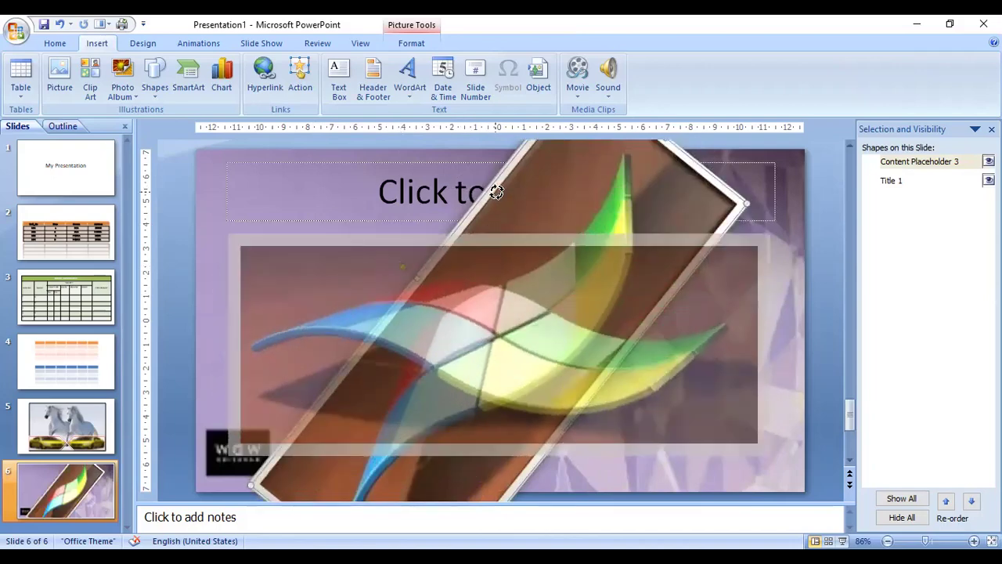
{"action": "left_click", "coordinate": [796, 315]}
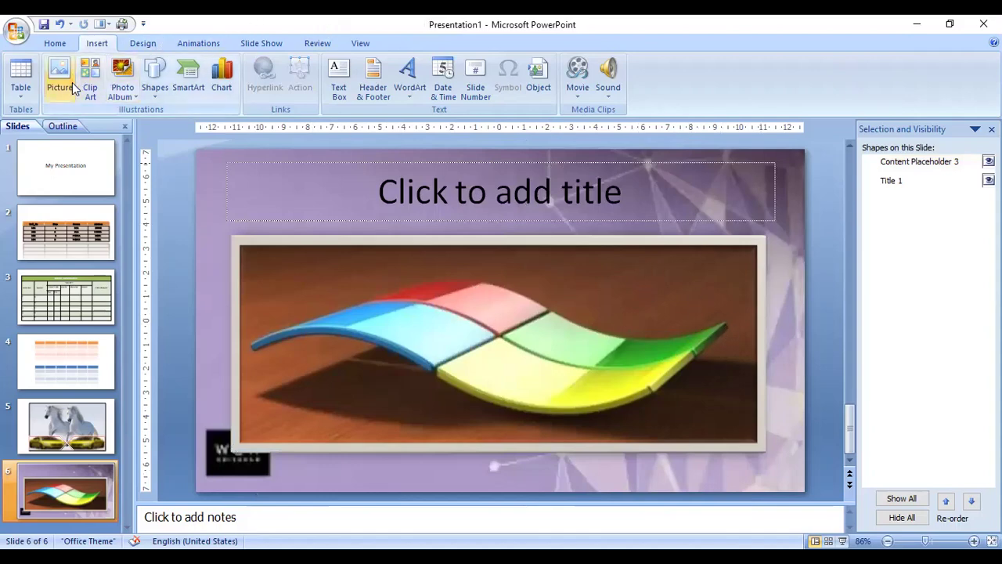
{"action": "left_click", "coordinate": [456, 251]}
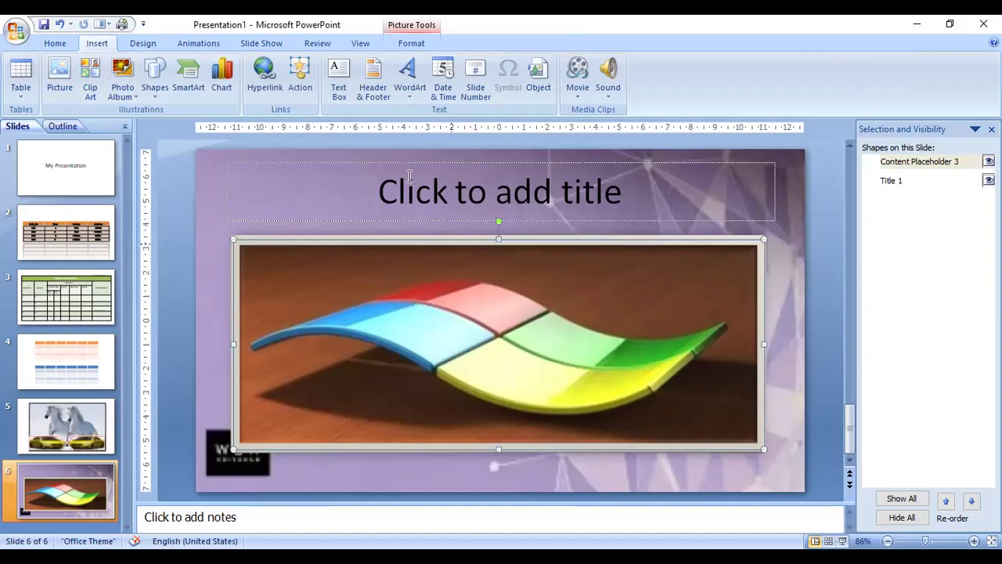
{"action": "left_click", "coordinate": [411, 44]}
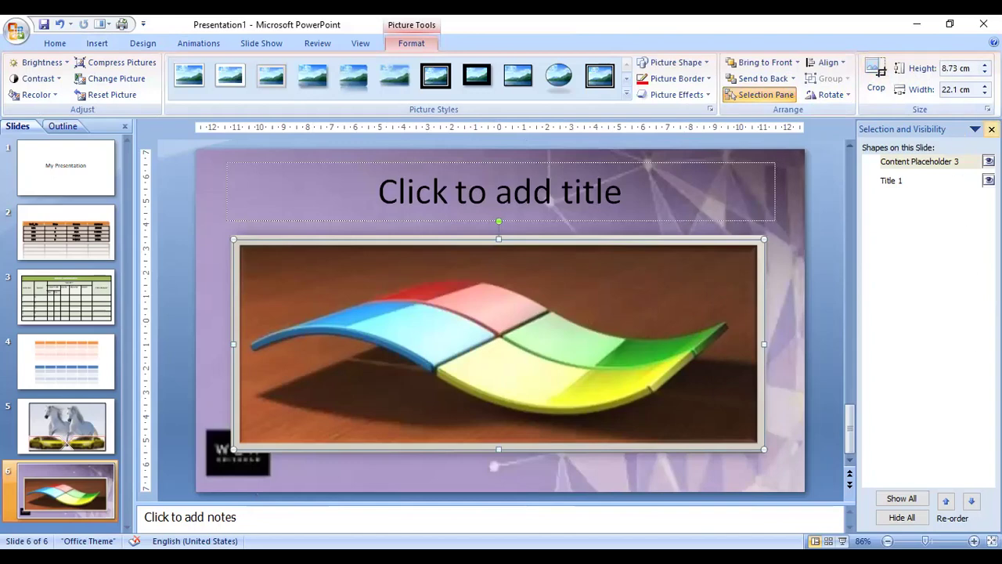
{"action": "left_click", "coordinate": [991, 129]}
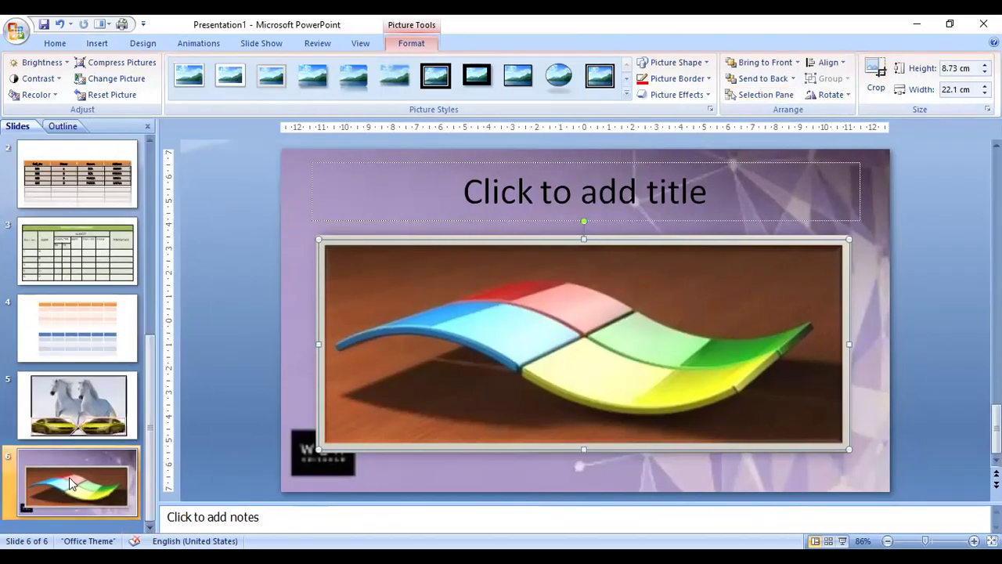
{"action": "left_click", "coordinate": [95, 461]}
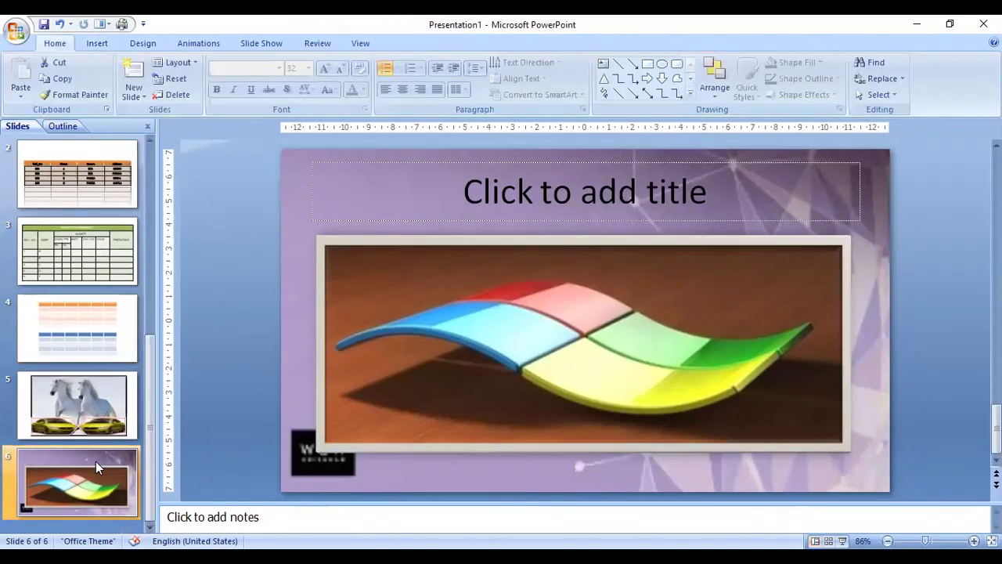
Add a new Title and Content slide as slide 7 from the slide's context menu
{"action": "right_click", "coordinate": [96, 461]}
{"action": "left_click", "coordinate": [150, 300]}
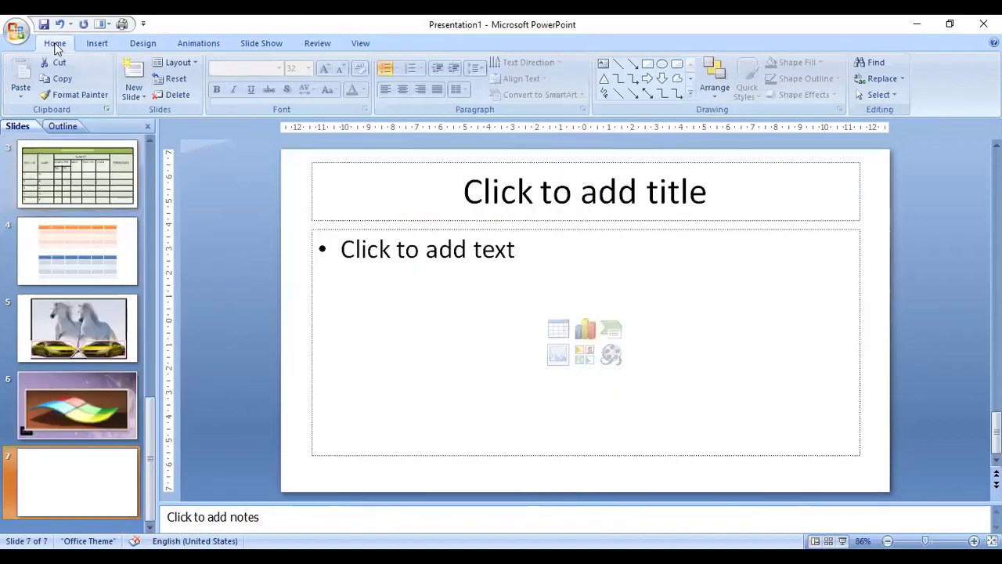
{"action": "left_click", "coordinate": [96, 43]}
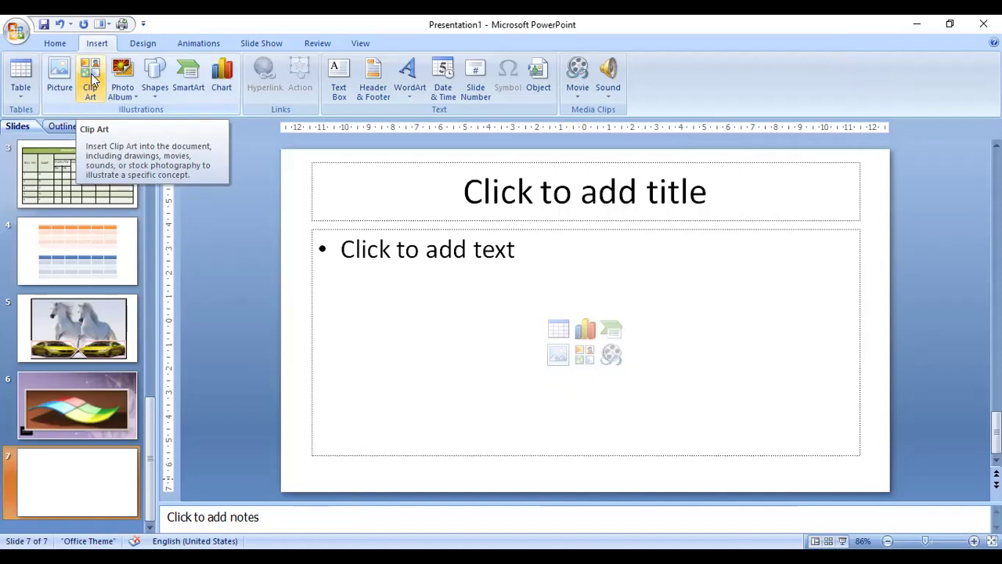
Search Clip Art across all collections and all media types
{"action": "left_click", "coordinate": [91, 73]}
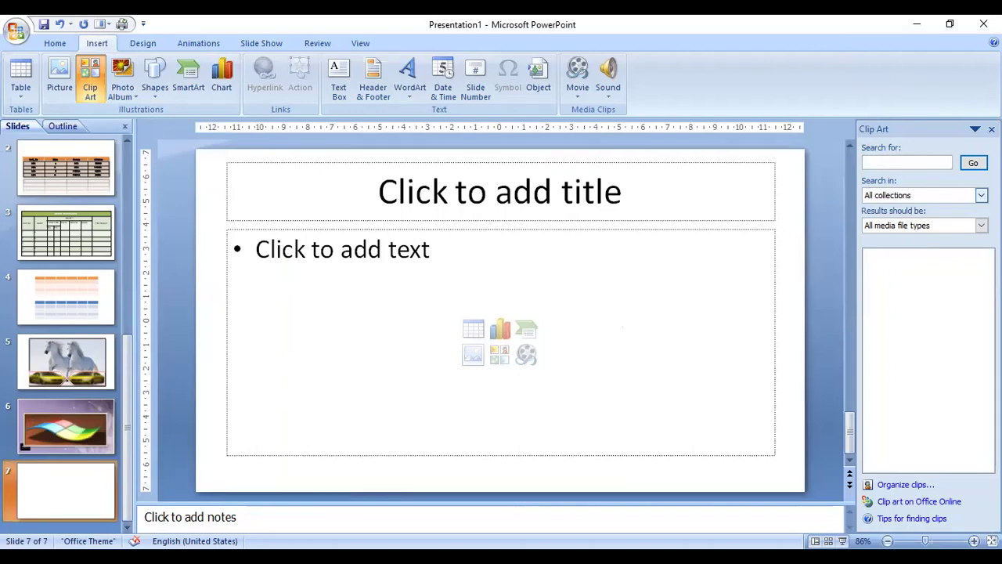
{"action": "left_click", "coordinate": [962, 197]}
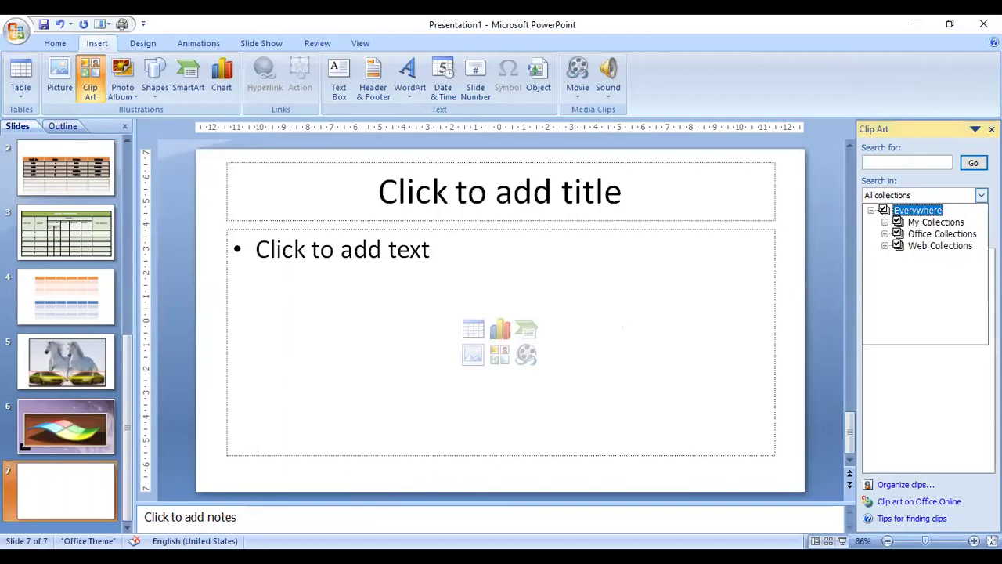
{"action": "left_click", "coordinate": [981, 195]}
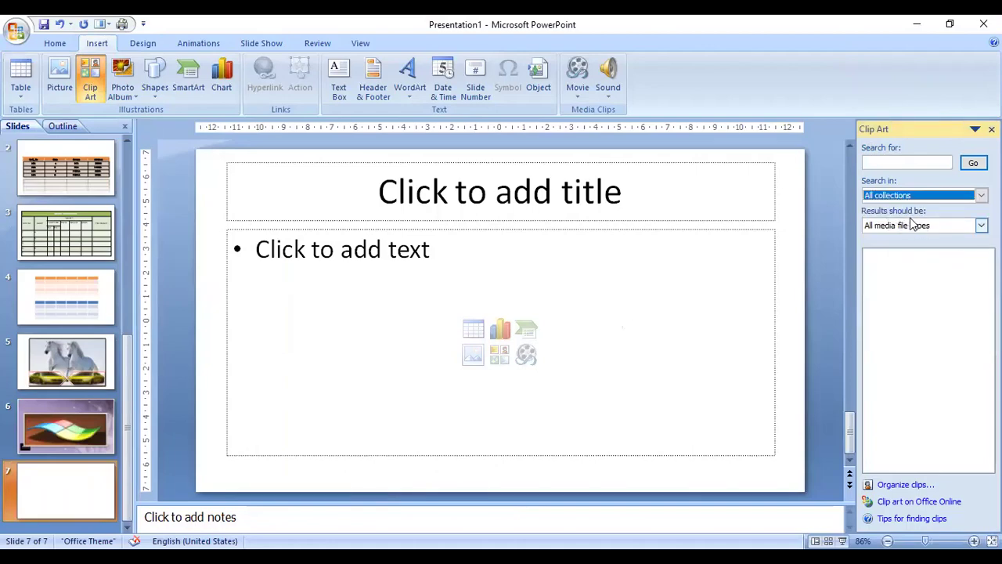
{"action": "left_click", "coordinate": [981, 225]}
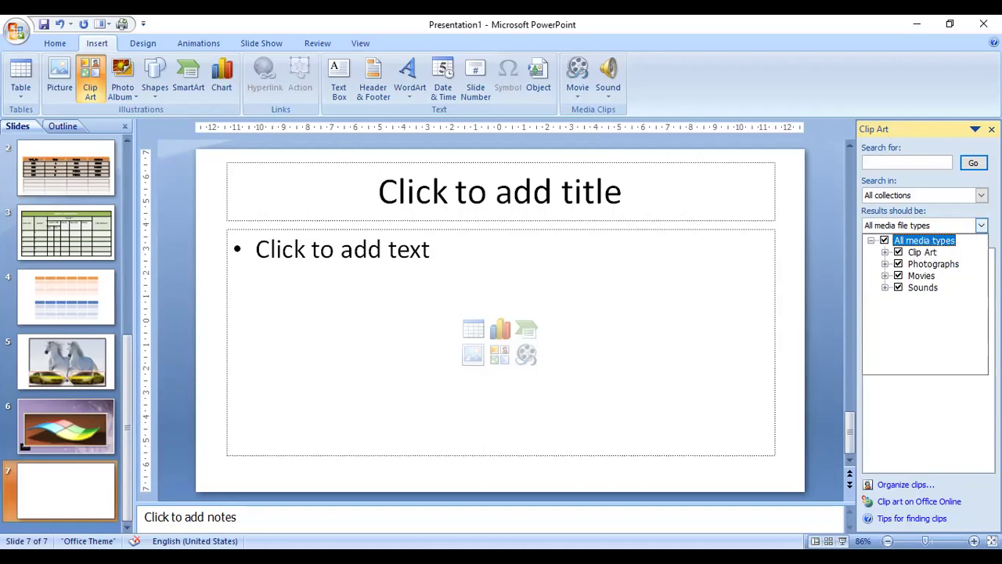
{"action": "left_click", "coordinate": [981, 225]}
{"action": "key", "text": "Return"}
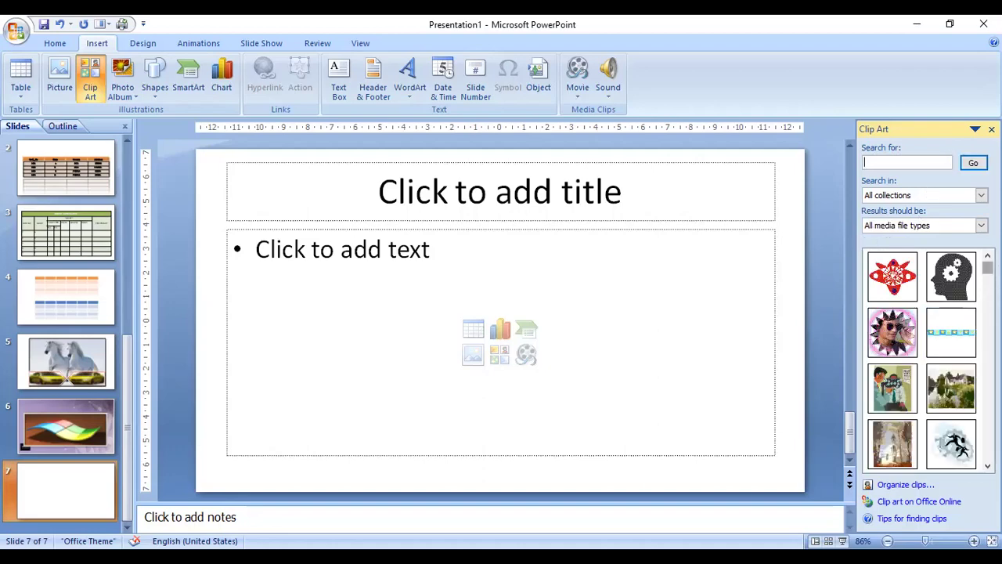
{"action": "scroll", "coordinate": [924, 360], "scroll_direction": "down", "scroll_amount": 3}
{"action": "scroll", "coordinate": [924, 360], "scroll_direction": "down", "scroll_amount": 3}
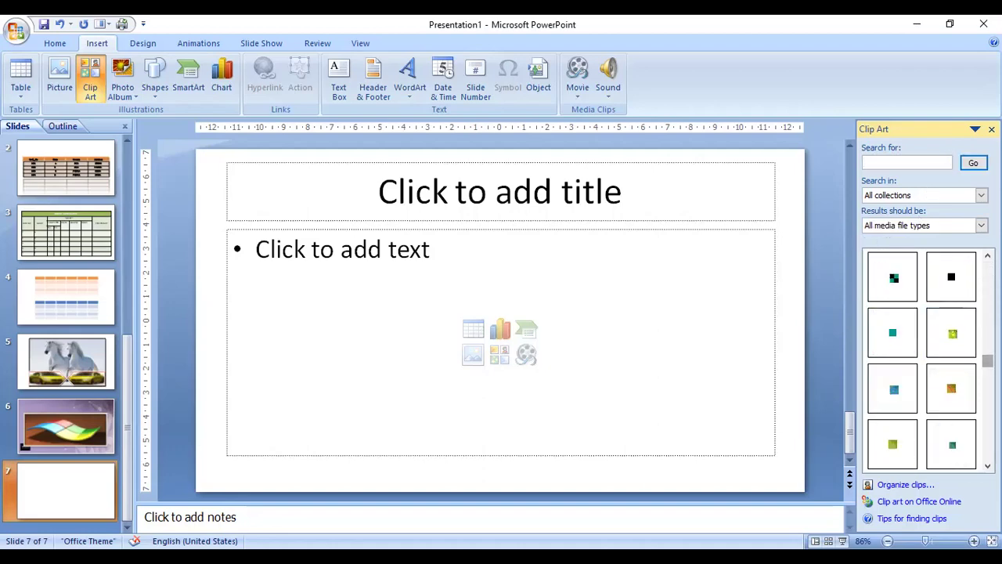
{"action": "scroll", "coordinate": [923, 360], "scroll_direction": "up", "scroll_amount": 3}
{"action": "scroll", "coordinate": [923, 360], "scroll_direction": "up", "scroll_amount": 2}
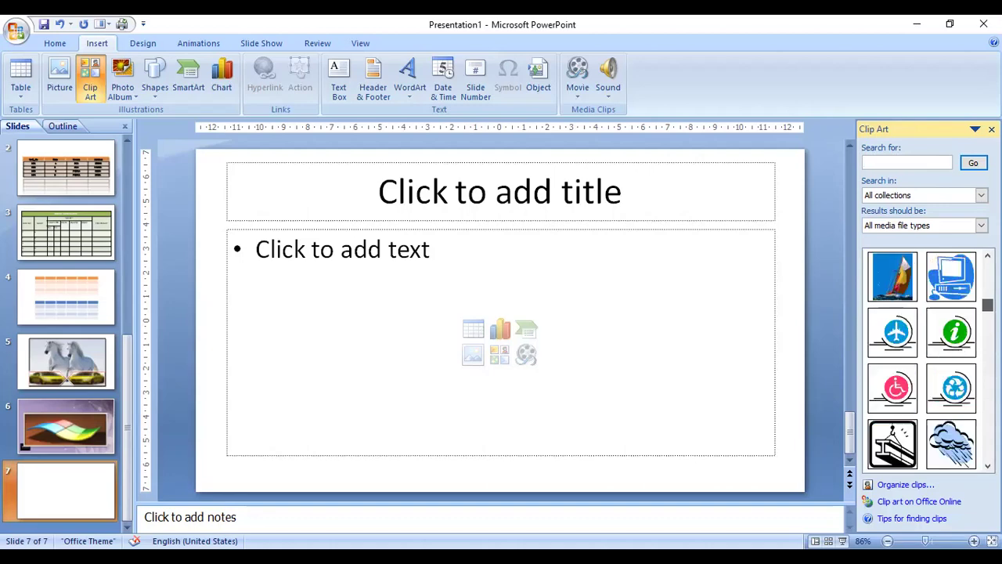
{"action": "scroll", "coordinate": [924, 360], "scroll_direction": "up", "scroll_amount": 1}
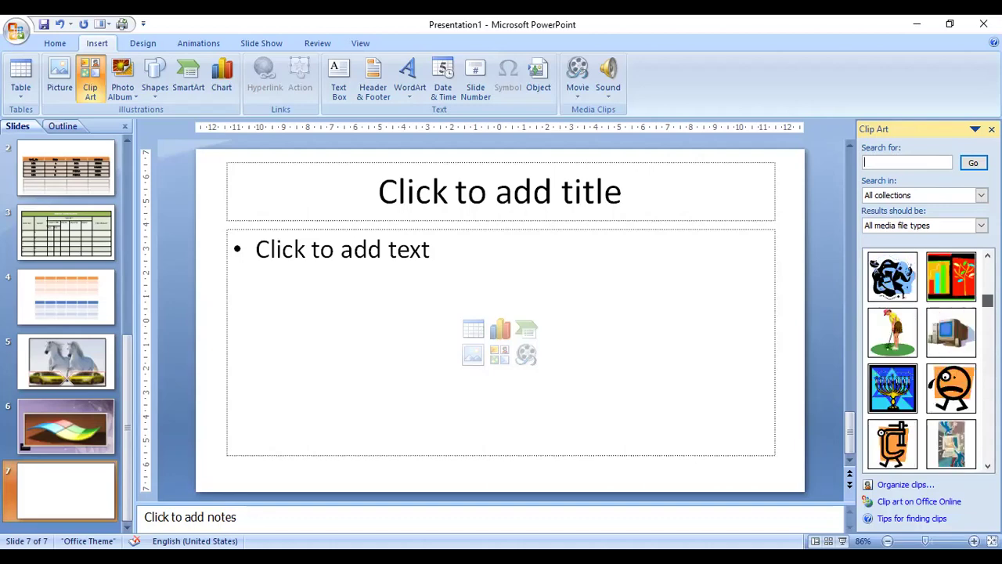
{"action": "mouse_move", "coordinate": [951, 332]}
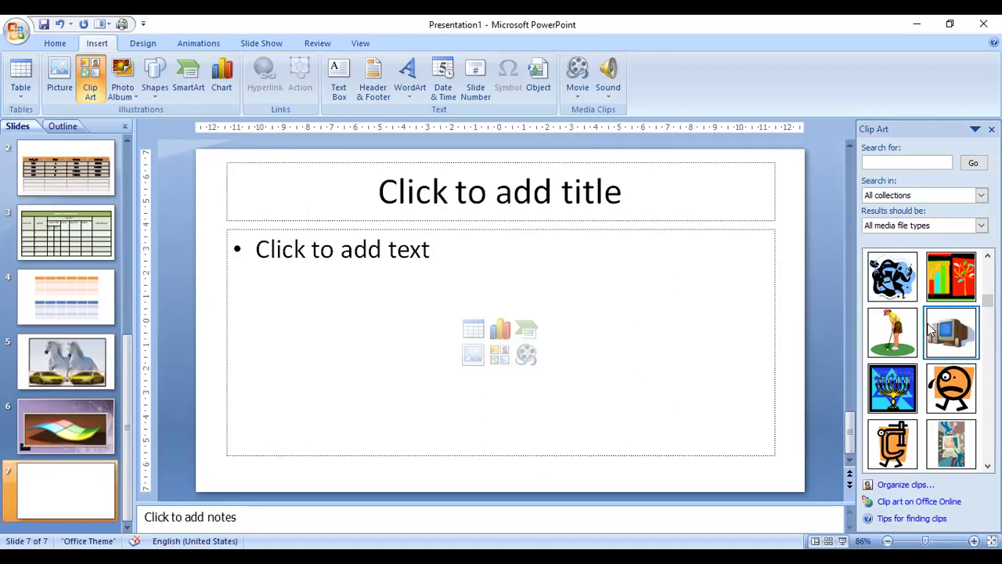
Insert the computer clip art, enlarge it and move it to the left
{"action": "left_click_drag", "start_coordinate": [633, 297], "coordinate": [706, 413]}
{"action": "left_click_drag", "start_coordinate": [523, 329], "coordinate": [523, 330]}
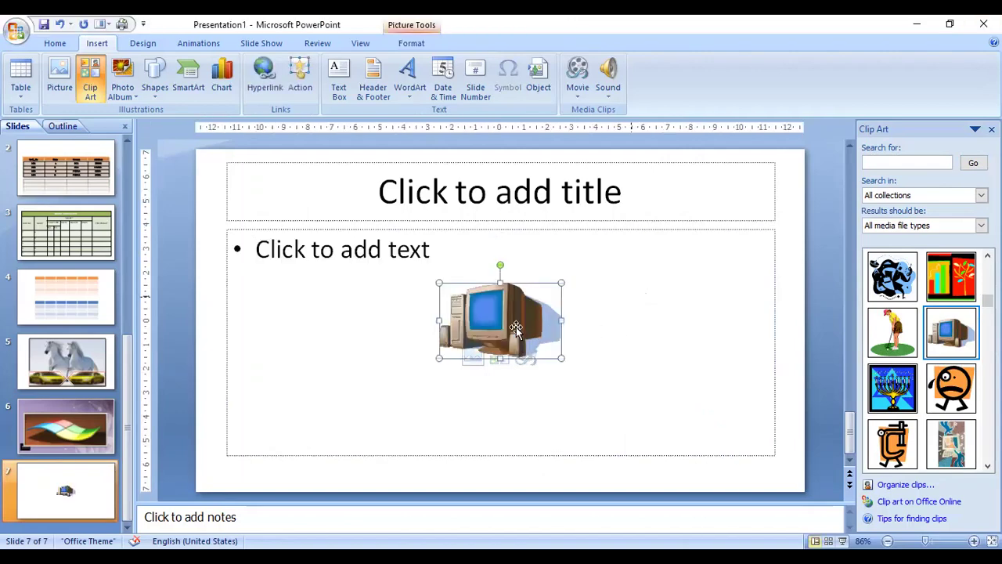
{"action": "left_click_drag", "start_coordinate": [563, 360], "coordinate": [658, 418]}
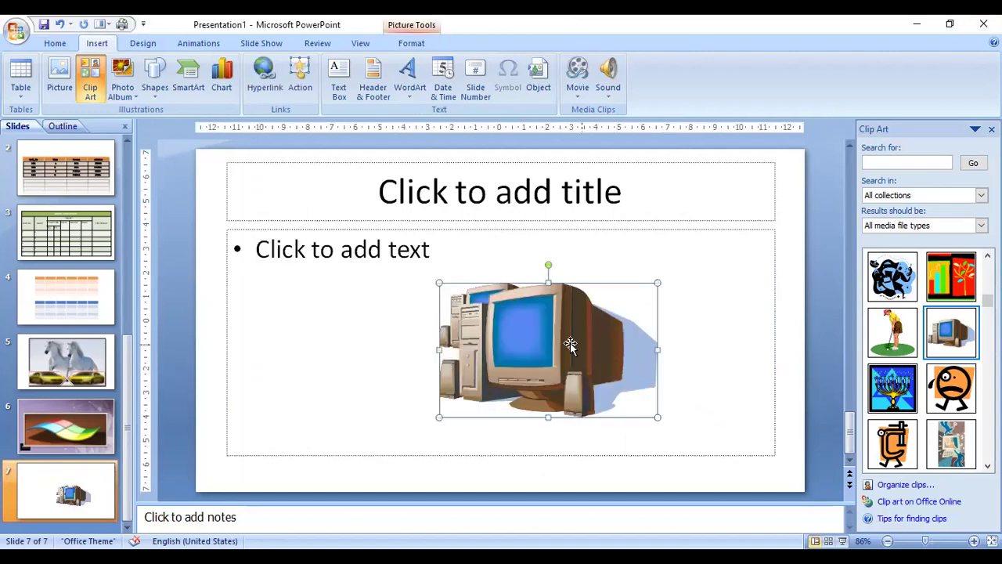
{"action": "left_click_drag", "start_coordinate": [561, 342], "coordinate": [382, 348]}
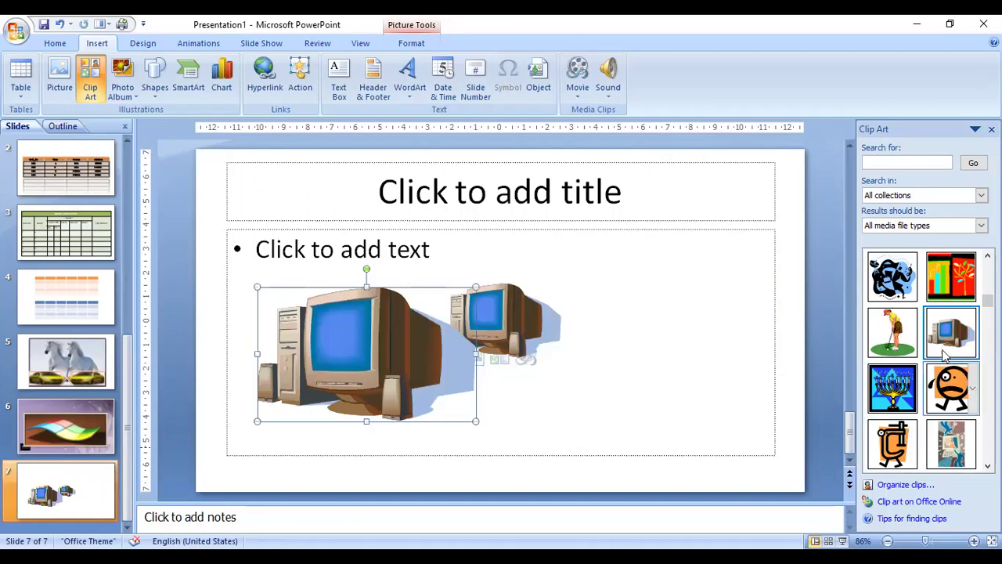
Add the white roses clip art at upper right and move the small computer down-right
{"action": "scroll", "coordinate": [947, 321], "scroll_direction": "up", "scroll_amount": 3}
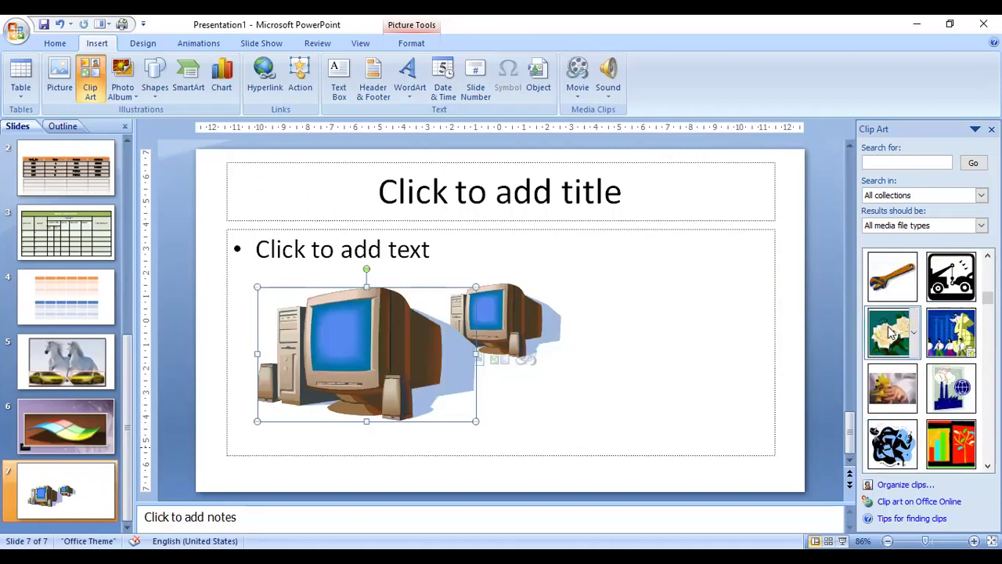
{"action": "left_click_drag", "start_coordinate": [817, 387], "coordinate": [553, 383]}
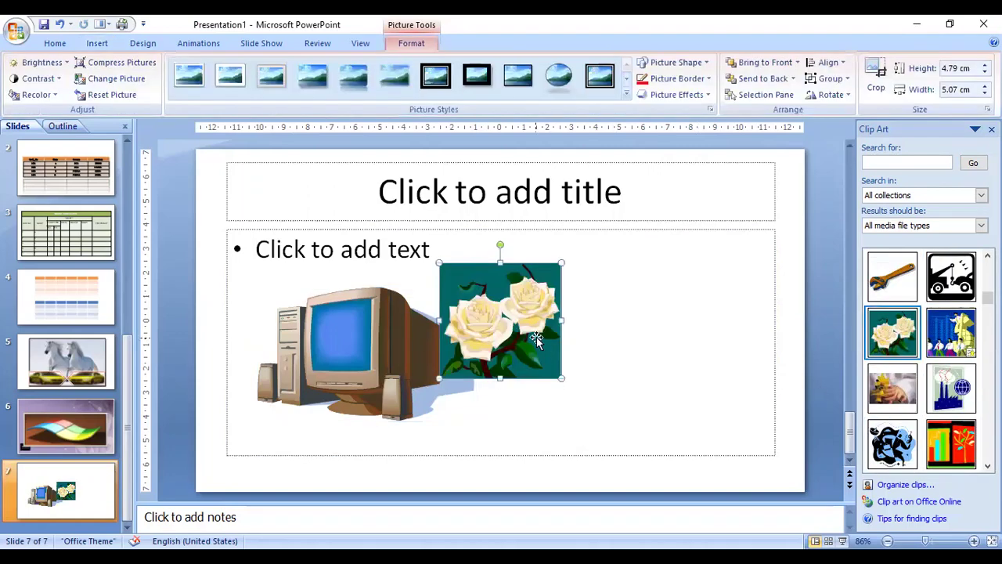
{"action": "left_click", "coordinate": [579, 368]}
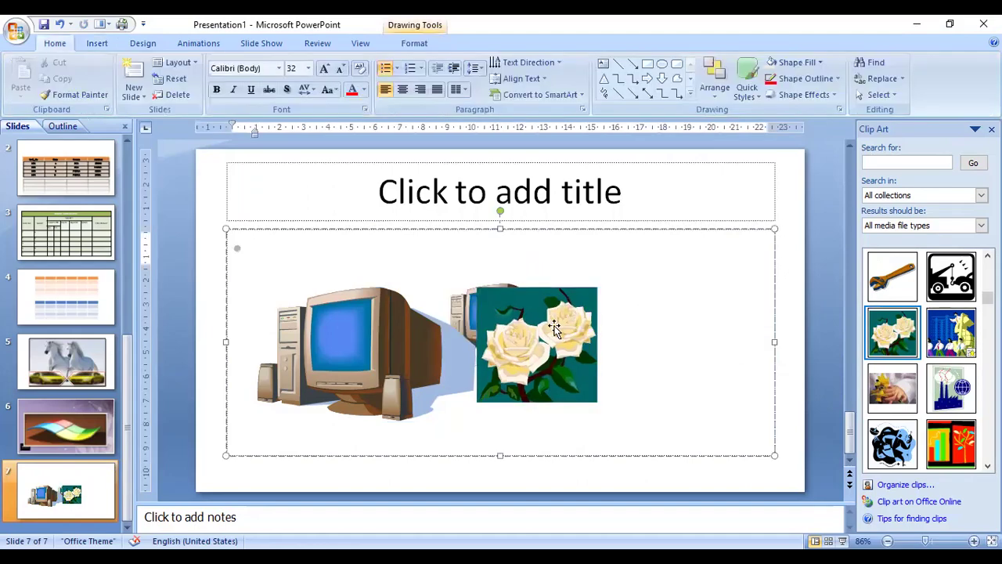
{"action": "left_click_drag", "start_coordinate": [552, 325], "coordinate": [685, 280]}
{"action": "left_click_drag", "start_coordinate": [540, 308], "coordinate": [603, 397]}
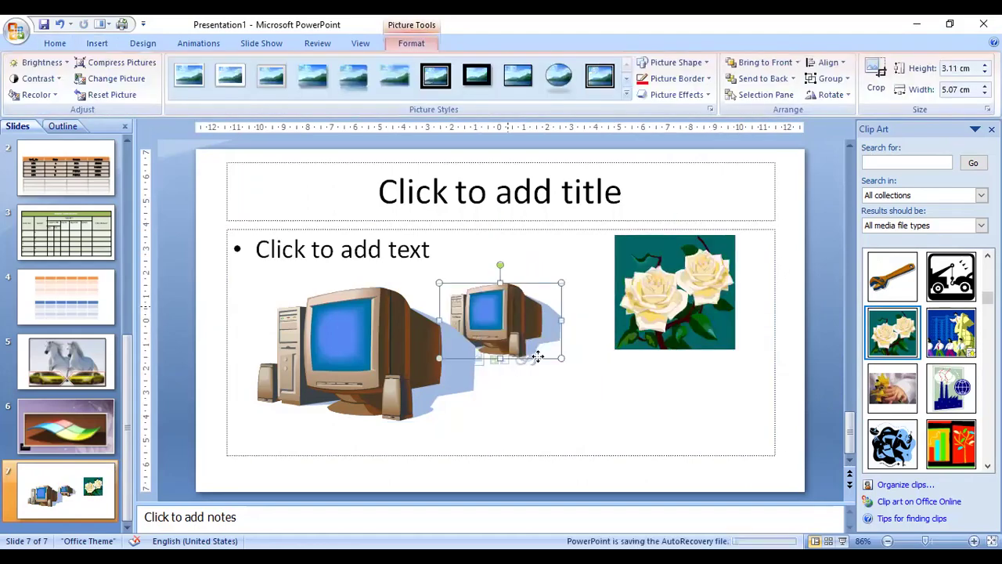
{"action": "left_click", "coordinate": [717, 369]}
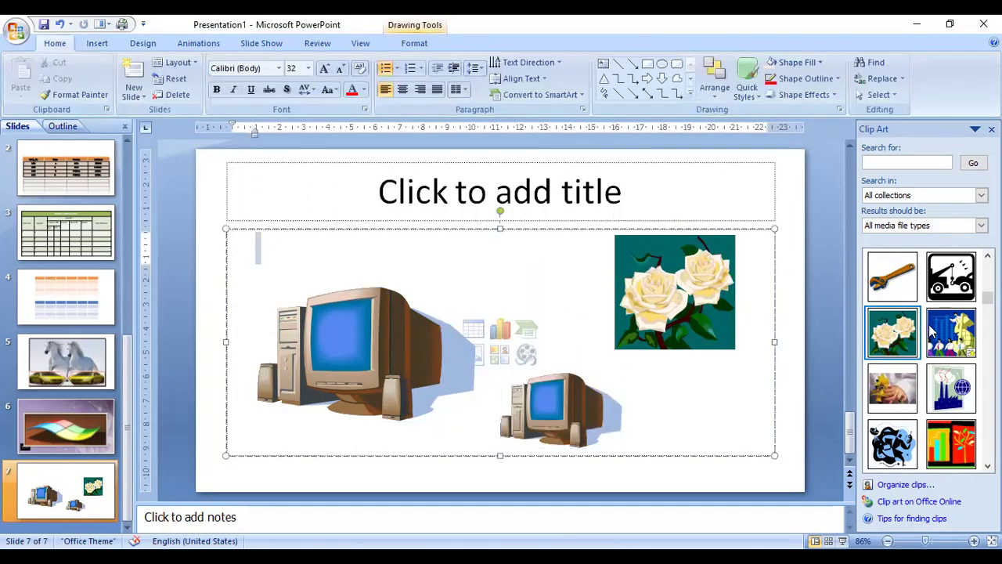
{"action": "scroll", "coordinate": [928, 324], "scroll_direction": "up", "scroll_amount": 3}
{"action": "scroll", "coordinate": [930, 330], "scroll_direction": "up", "scroll_amount": 3}
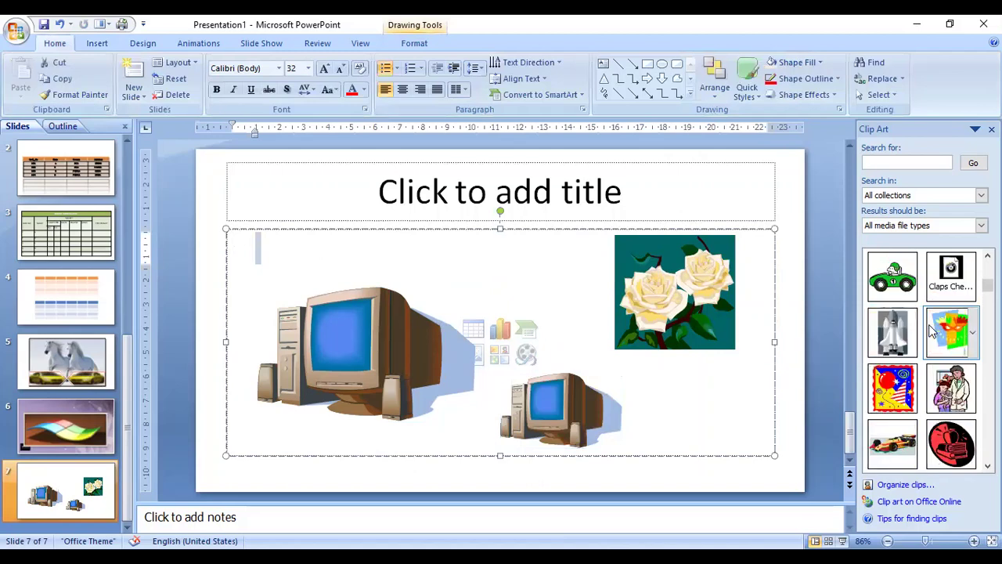
{"action": "scroll", "coordinate": [932, 330], "scroll_direction": "up", "scroll_amount": 3}
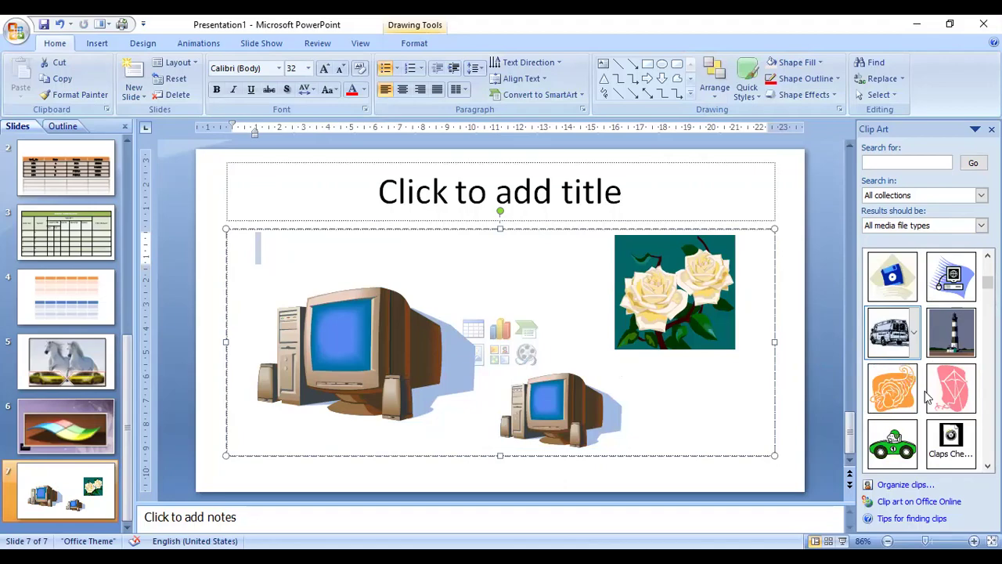
Insert the green race-car clip art and place it below the title, left of the roses
{"action": "left_click", "coordinate": [892, 443]}
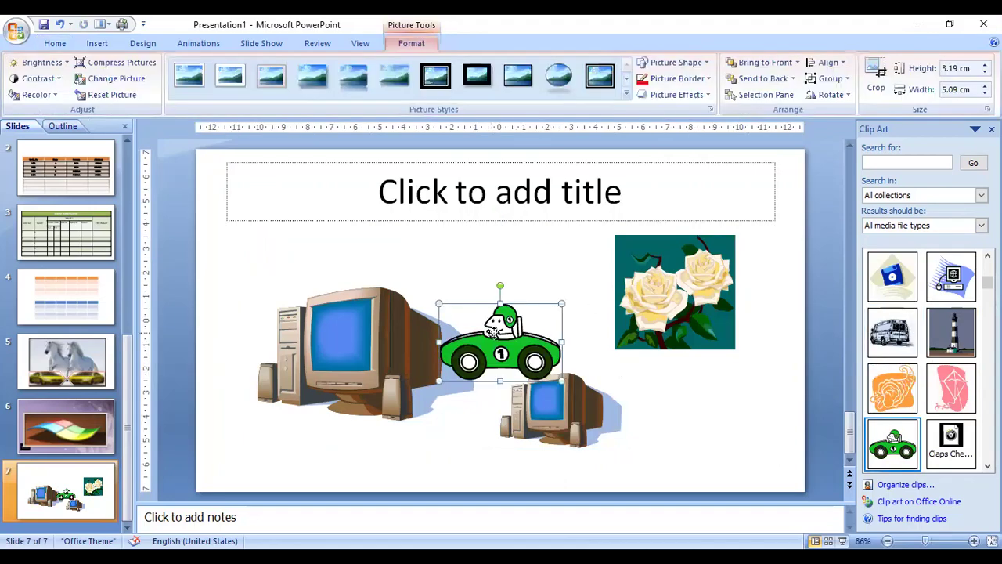
{"action": "left_click_drag", "start_coordinate": [492, 332], "coordinate": [482, 254]}
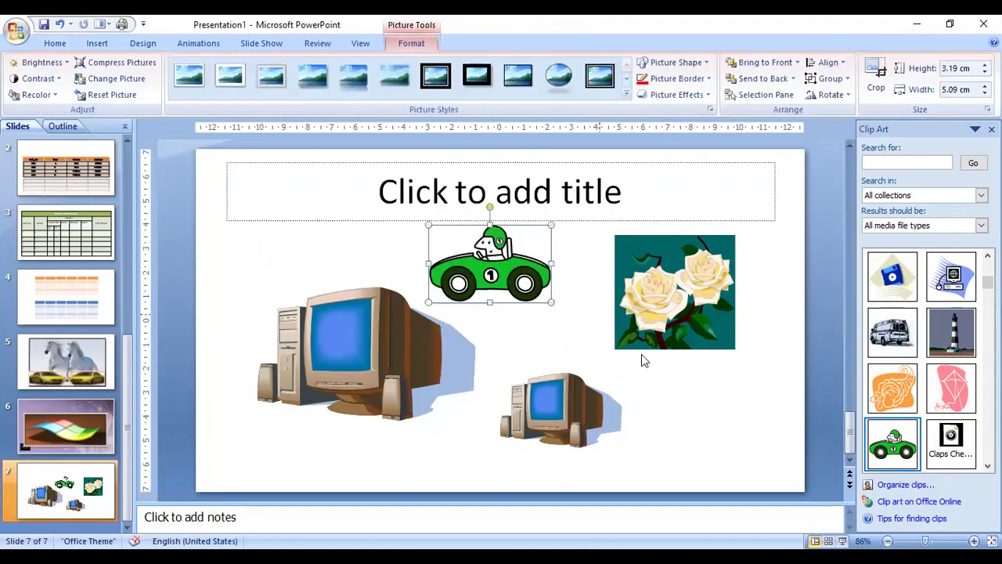
{"action": "left_click_drag", "start_coordinate": [511, 274], "coordinate": [520, 298]}
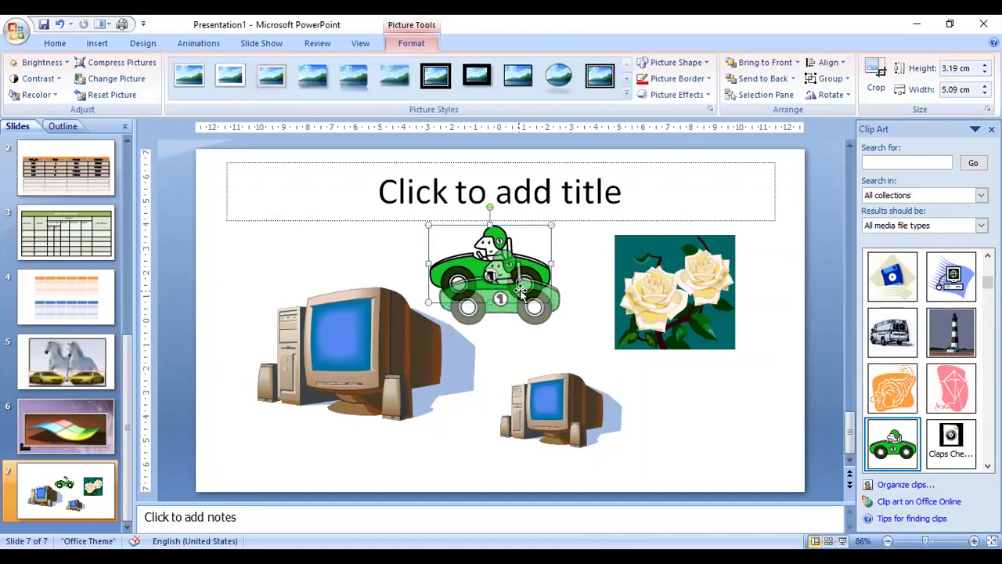
{"action": "left_click", "coordinate": [728, 389]}
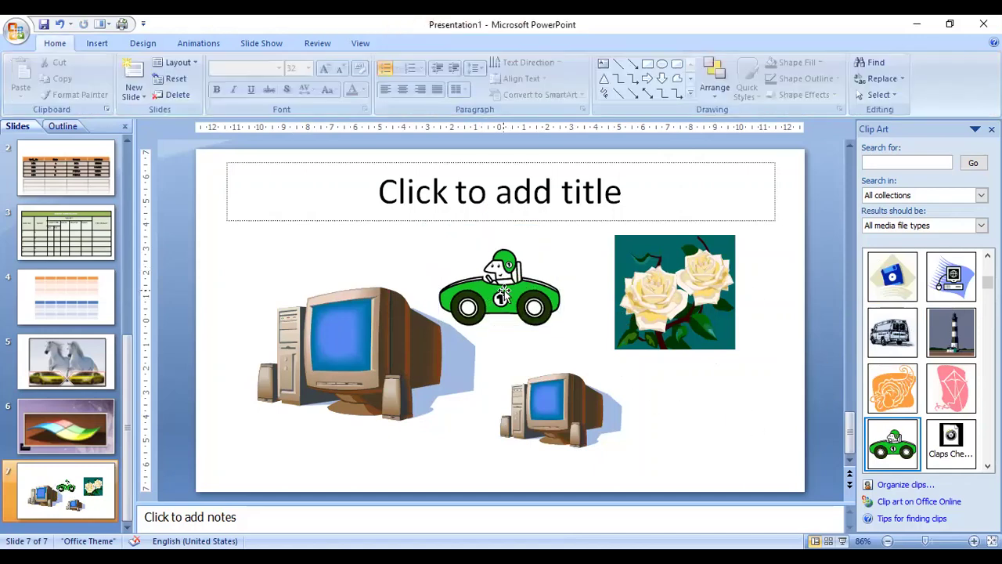
{"action": "left_click", "coordinate": [503, 295]}
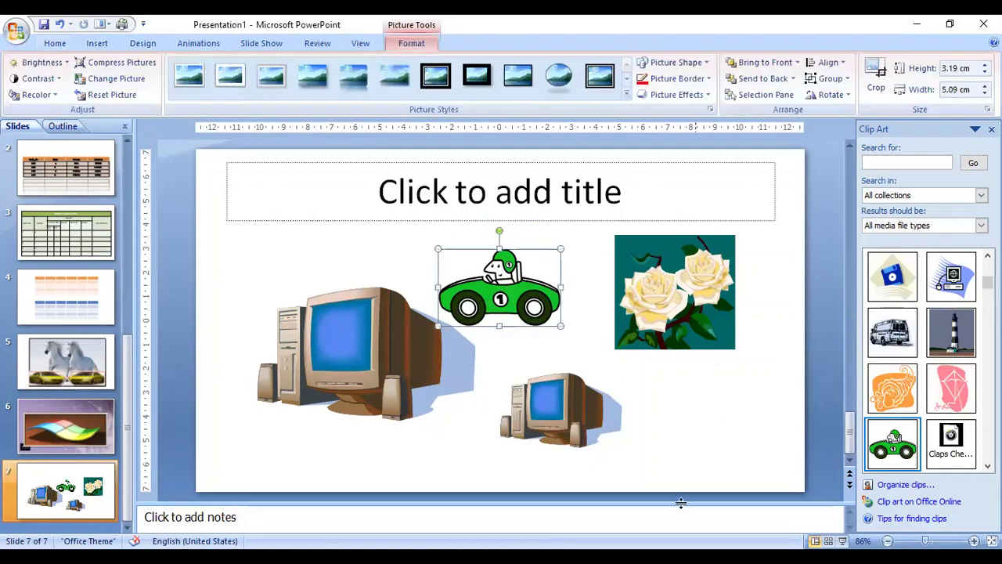
{"action": "left_click", "coordinate": [266, 73]}
Search Clip Art for 'COMPUTER' and pick the IBM computer photo from the results
{"action": "left_click", "coordinate": [900, 162]}
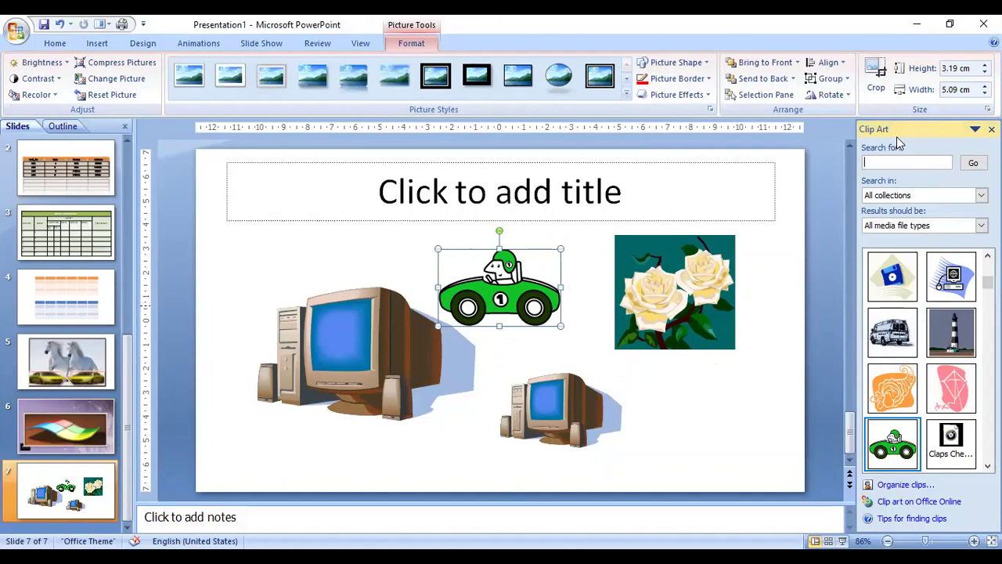
{"action": "type", "text": "C"}
{"action": "type", "text": "OMPUTER"}
{"action": "left_click", "coordinate": [973, 162]}
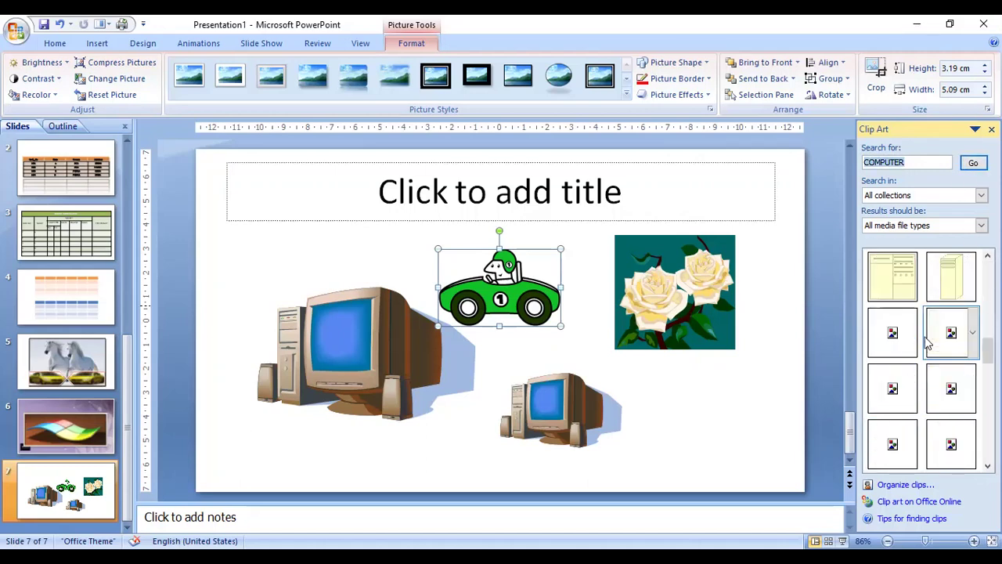
{"action": "scroll", "coordinate": [928, 341], "scroll_direction": "down", "scroll_amount": 3}
{"action": "scroll", "coordinate": [928, 340], "scroll_direction": "down", "scroll_amount": 3}
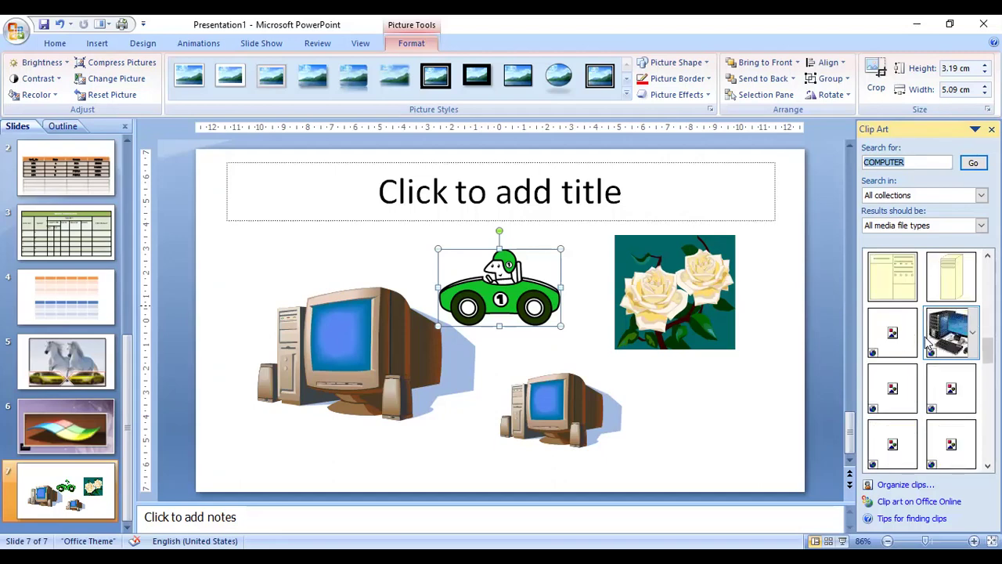
{"action": "scroll", "coordinate": [928, 341], "scroll_direction": "down", "scroll_amount": 3}
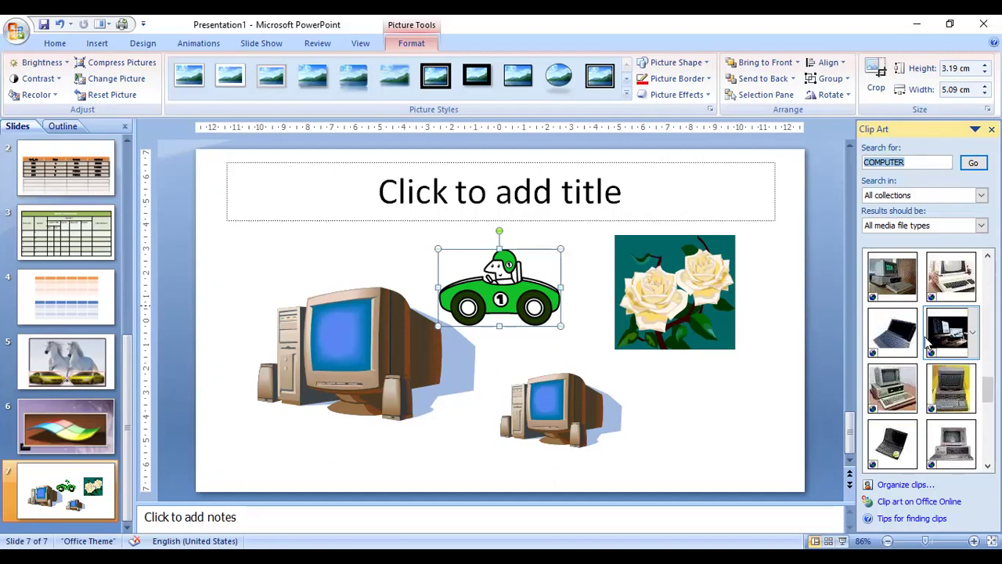
{"action": "left_click", "coordinate": [900, 391]}
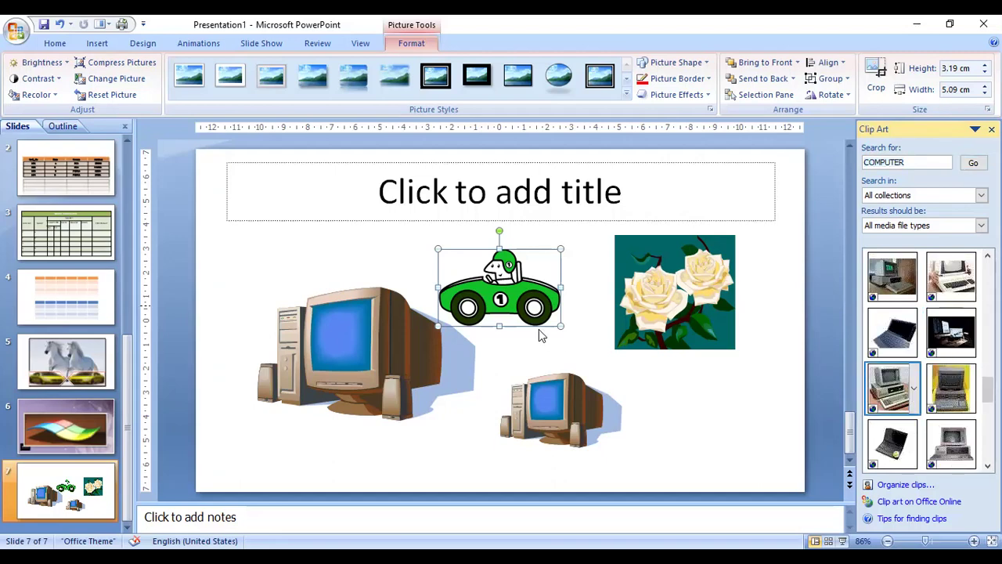
{"action": "left_click", "coordinate": [914, 389]}
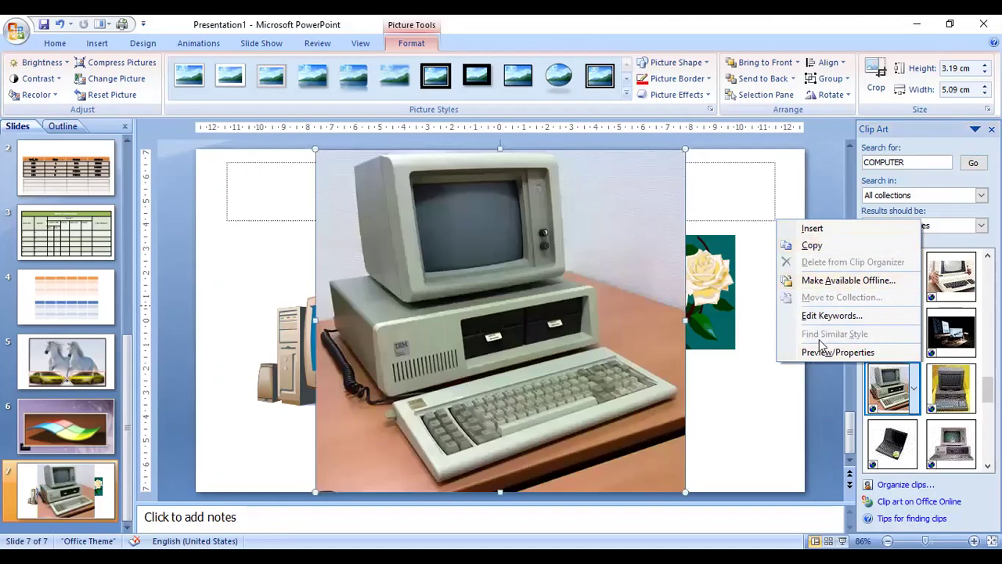
Delete the large computer photo from slide 7
{"action": "left_click", "coordinate": [755, 400]}
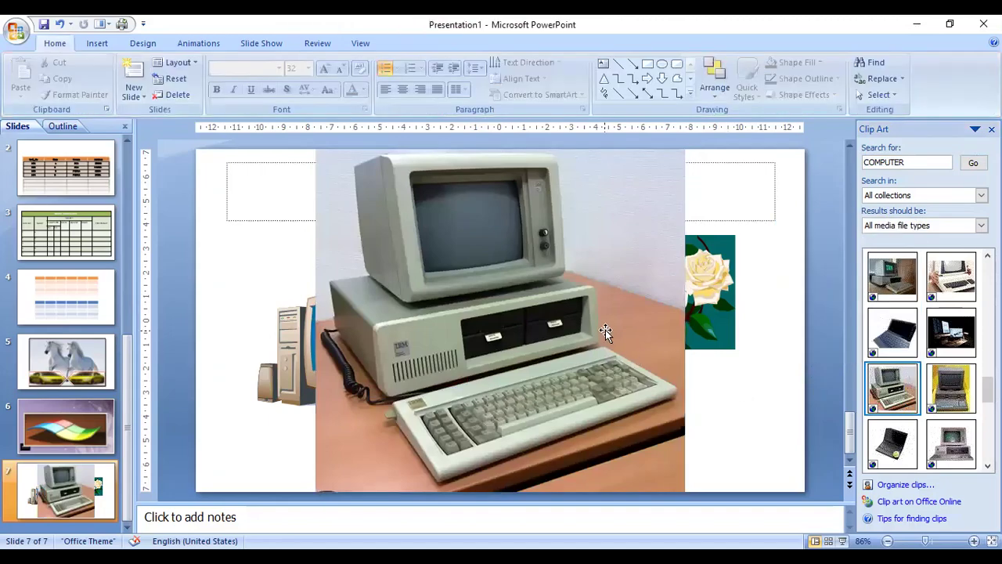
{"action": "left_click", "coordinate": [605, 331]}
{"action": "key", "text": "Delete"}
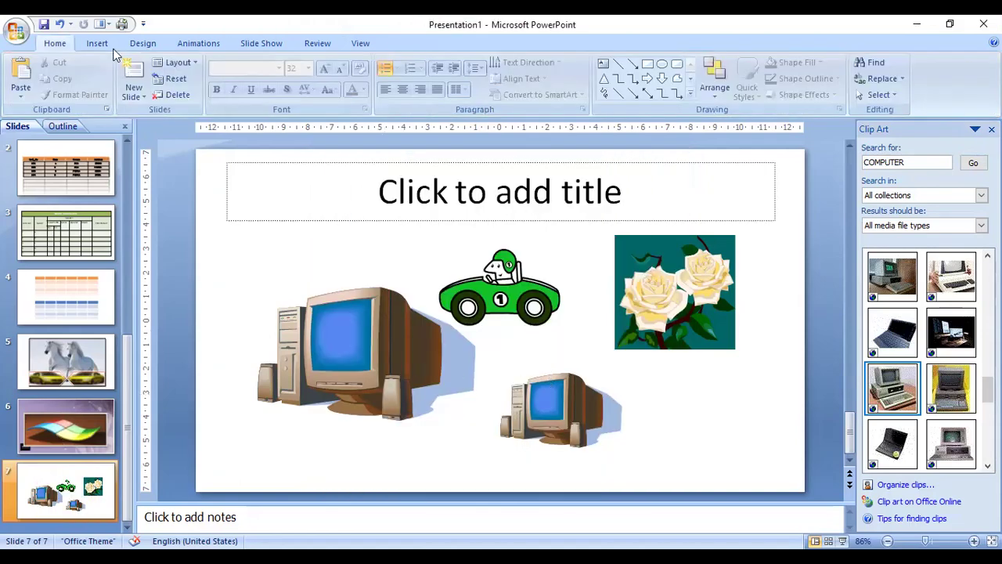
Add slide 8 with the IBM computer photo, stretched to fill most of the slide
{"action": "left_click", "coordinate": [133, 75]}
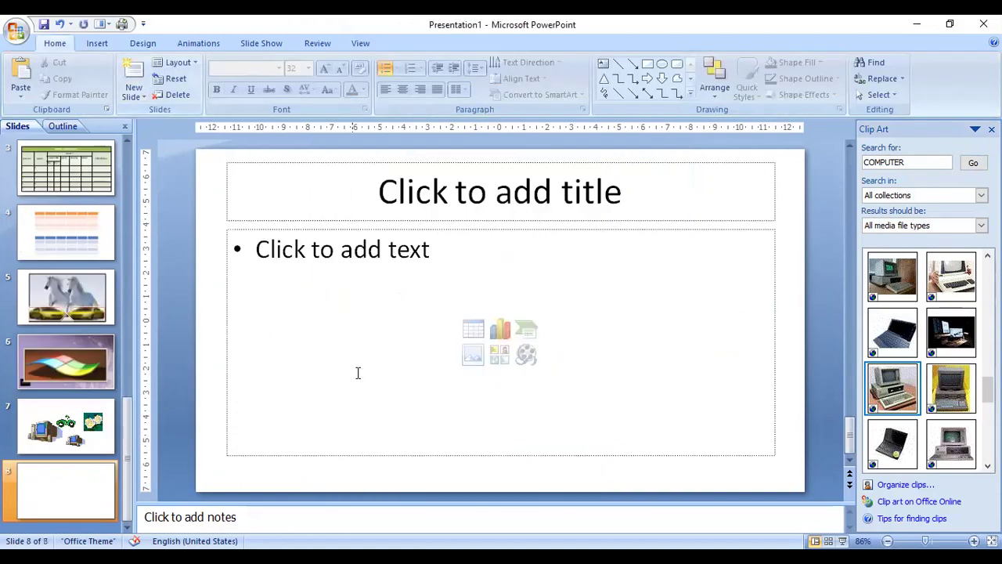
{"action": "left_click", "coordinate": [386, 342]}
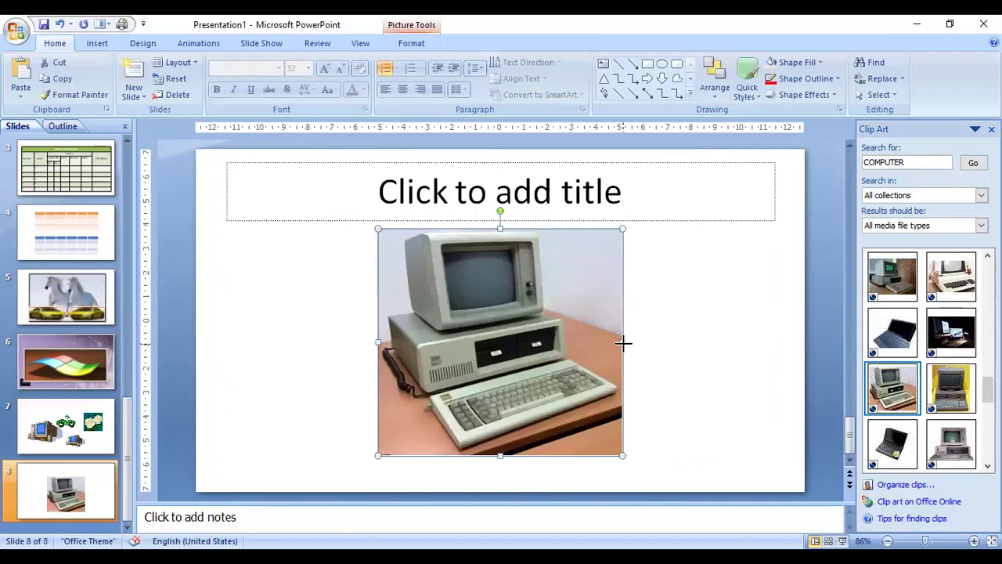
{"action": "left_click_drag", "start_coordinate": [623, 342], "coordinate": [724, 342]}
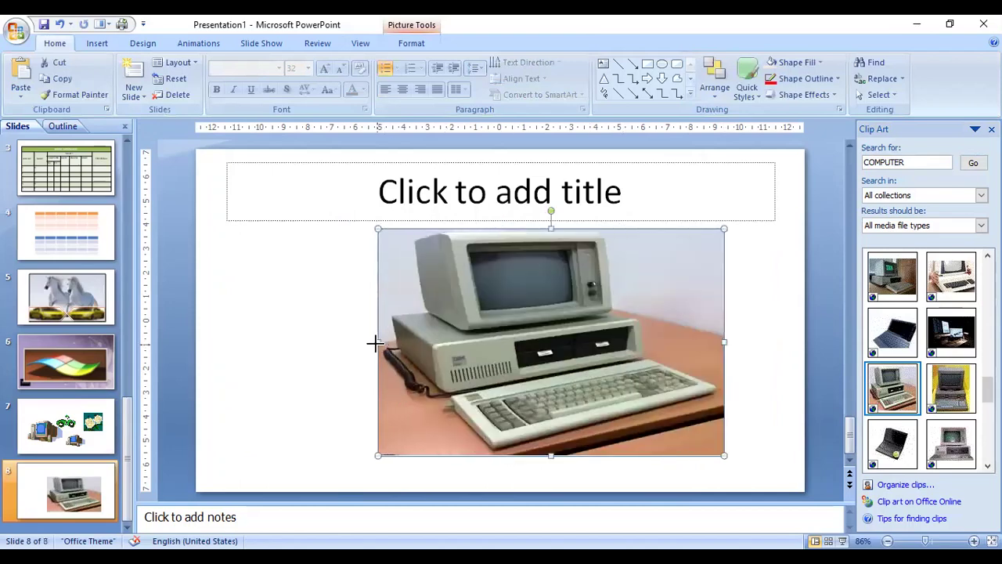
{"action": "left_click_drag", "start_coordinate": [376, 342], "coordinate": [280, 342]}
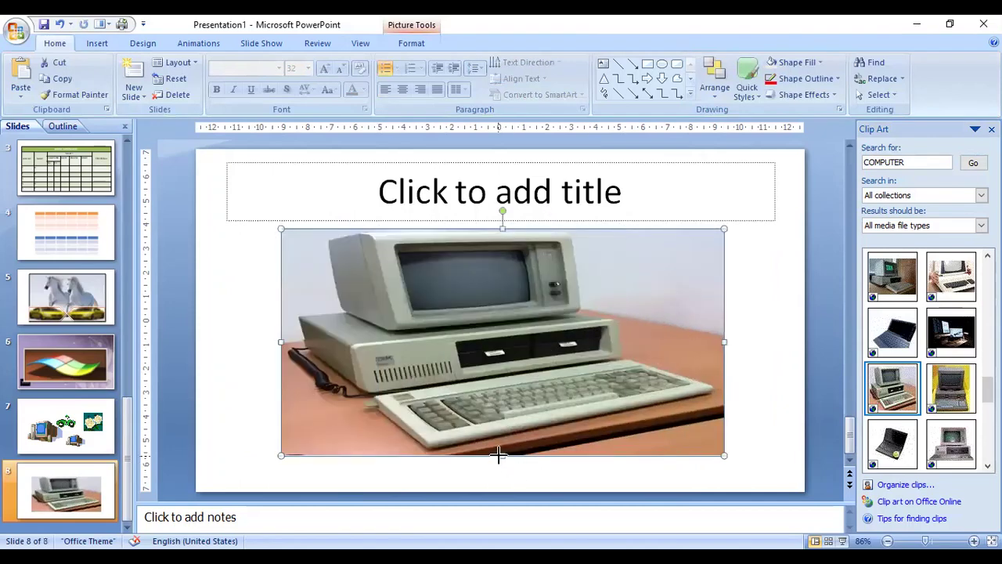
{"action": "left_click_drag", "start_coordinate": [499, 455], "coordinate": [501, 474]}
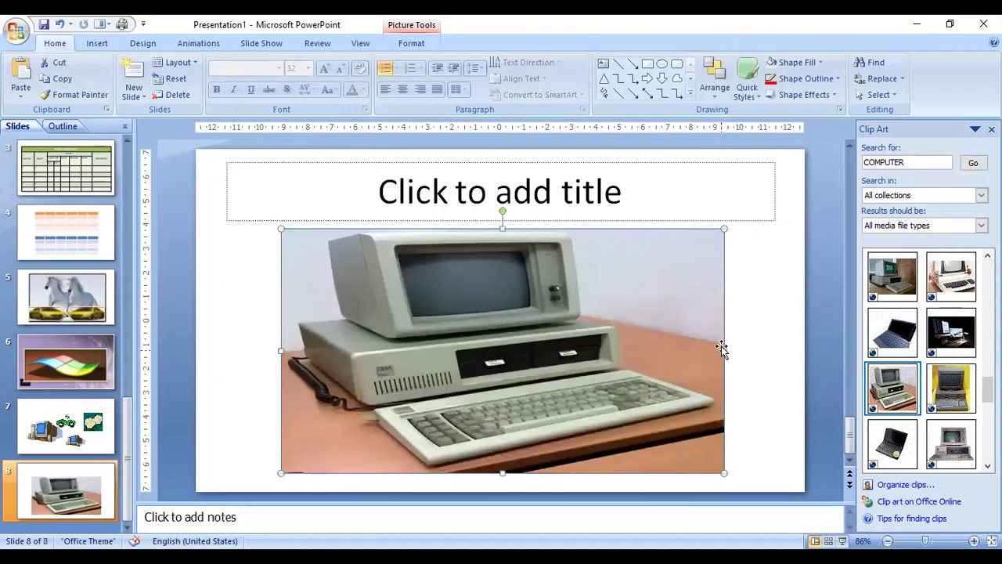
{"action": "left_click_drag", "start_coordinate": [724, 350], "coordinate": [768, 358]}
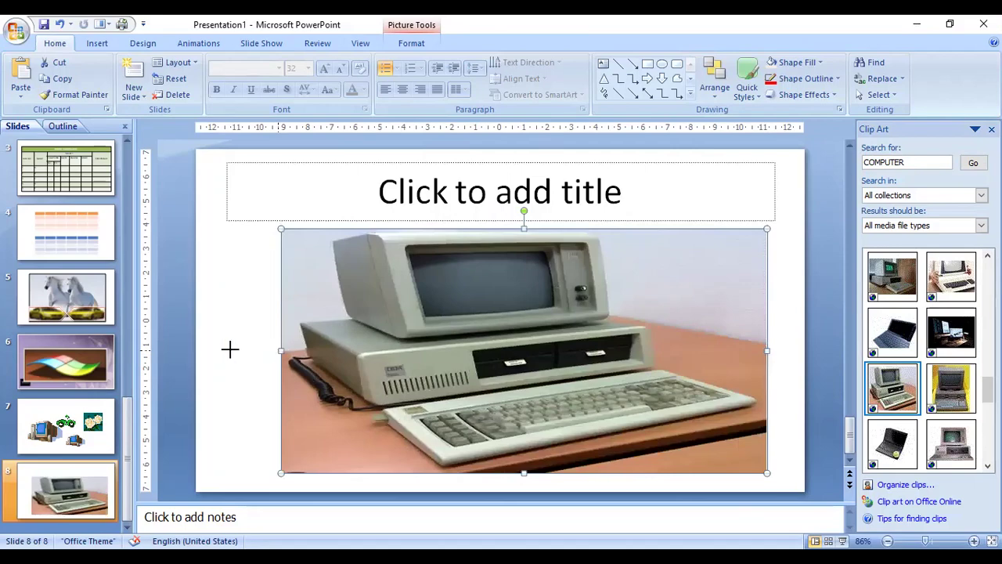
{"action": "left_click_drag", "start_coordinate": [229, 349], "coordinate": [224, 349]}
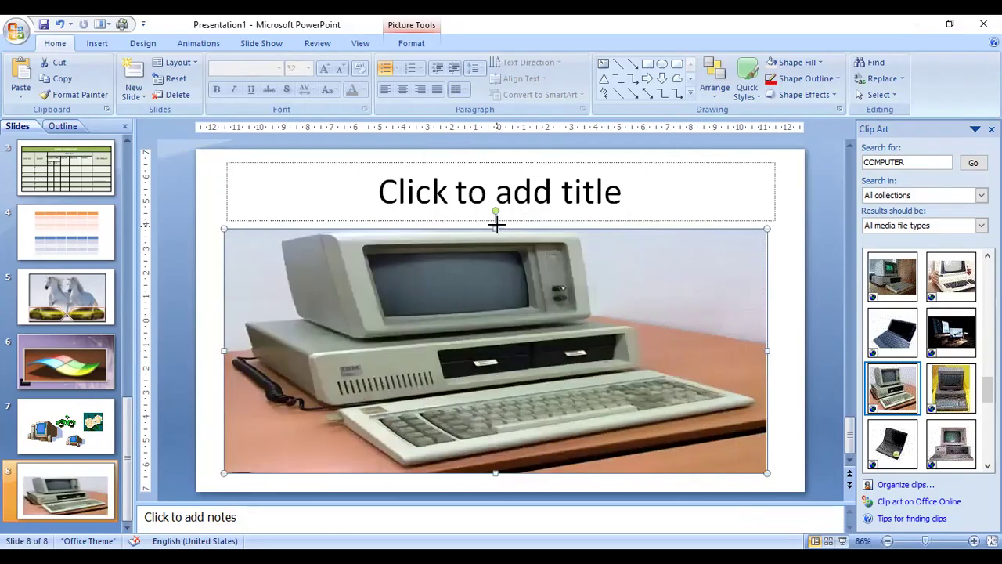
{"action": "left_click_drag", "start_coordinate": [497, 227], "coordinate": [496, 162]}
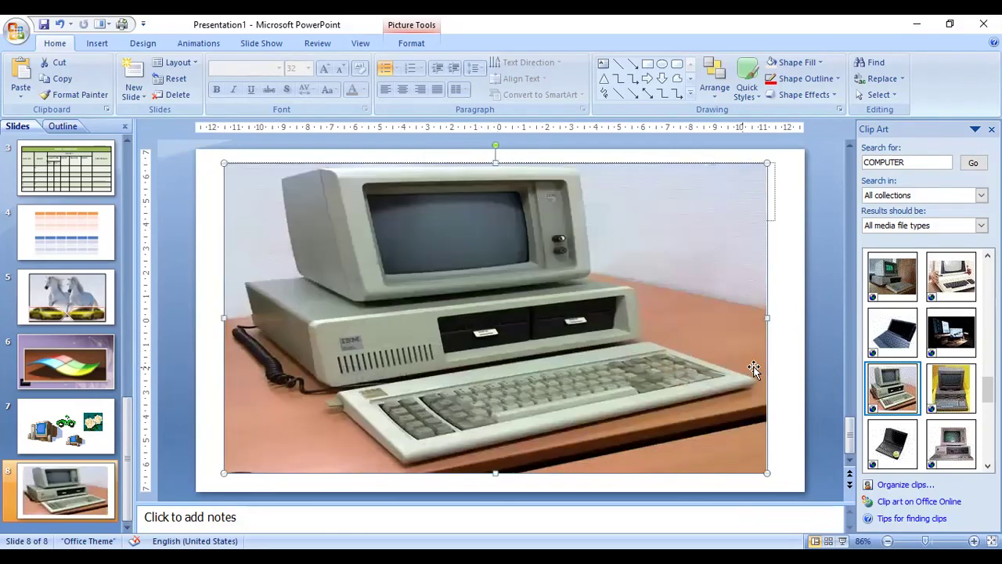
Remove the empty title placeholder from slide 8
{"action": "left_click_drag", "start_coordinate": [773, 208], "coordinate": [774, 213]}
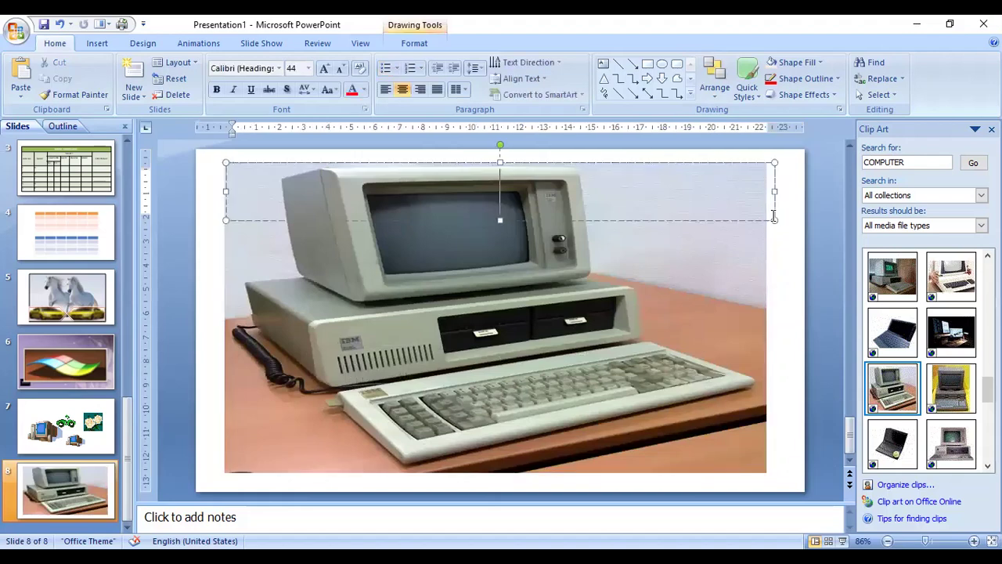
{"action": "left_click", "coordinate": [771, 244]}
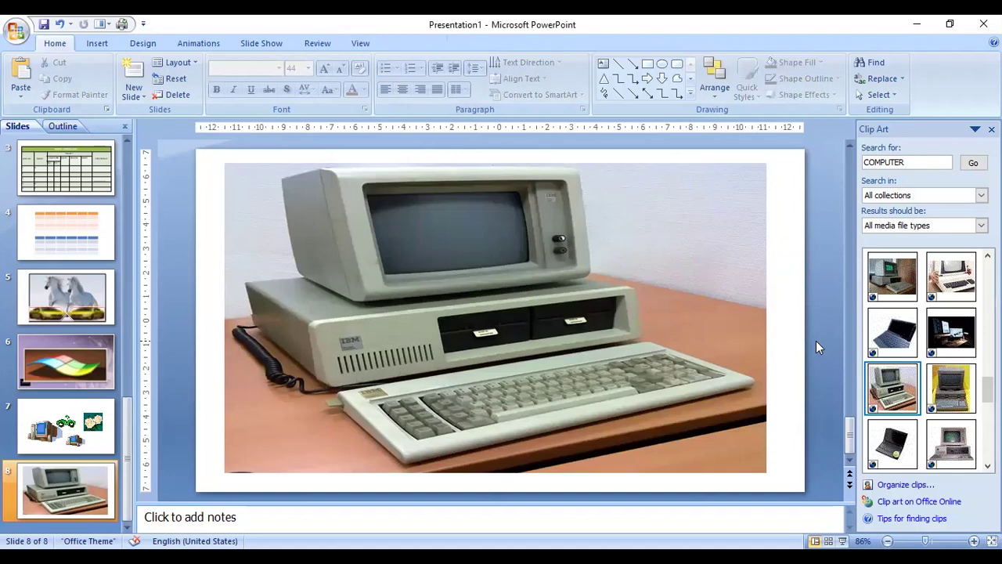
{"action": "left_click", "coordinate": [97, 43]}
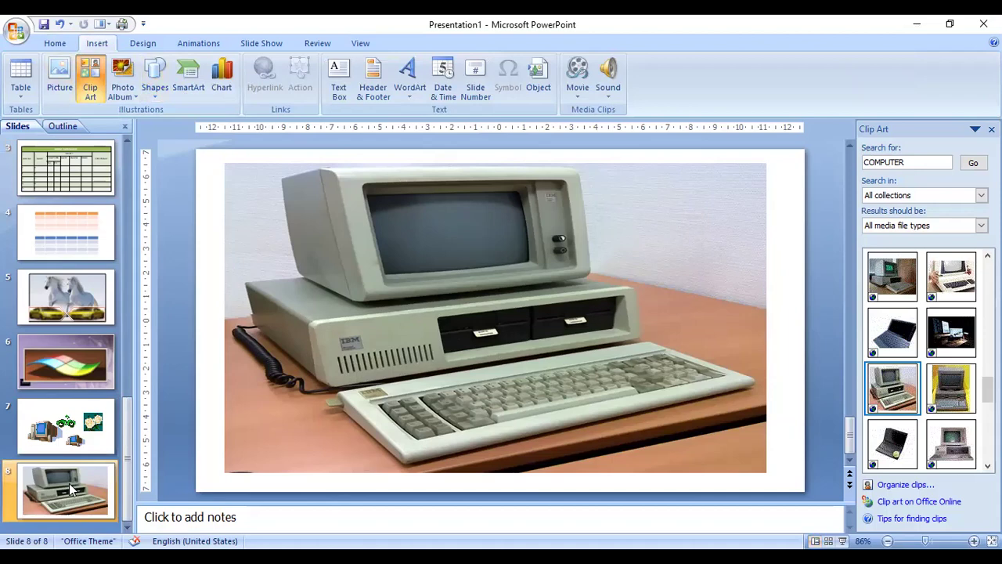
Add slide 9, draw a large Smiley Face shape, and delete the empty text placeholder
{"action": "key", "text": "Return"}
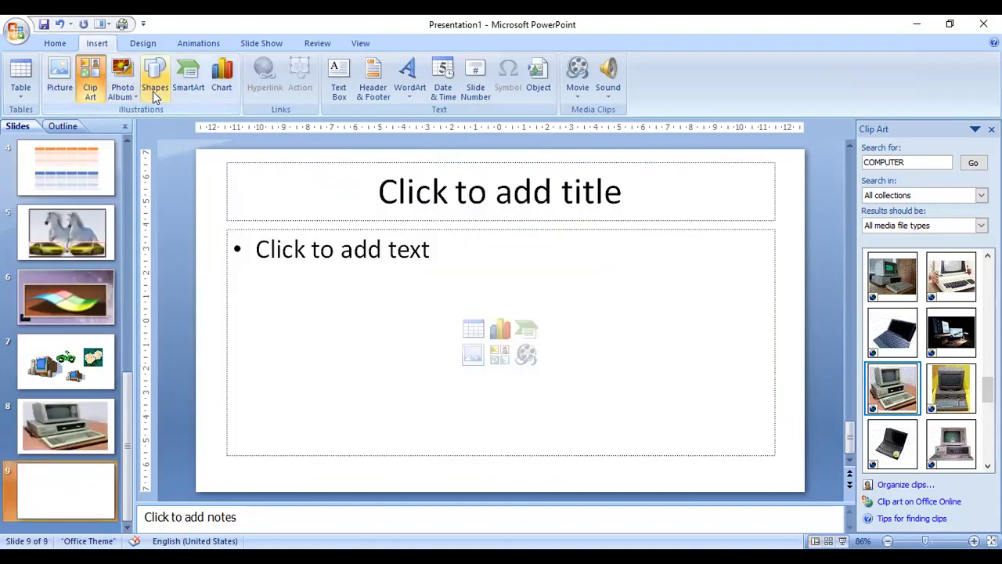
{"action": "left_click", "coordinate": [155, 86]}
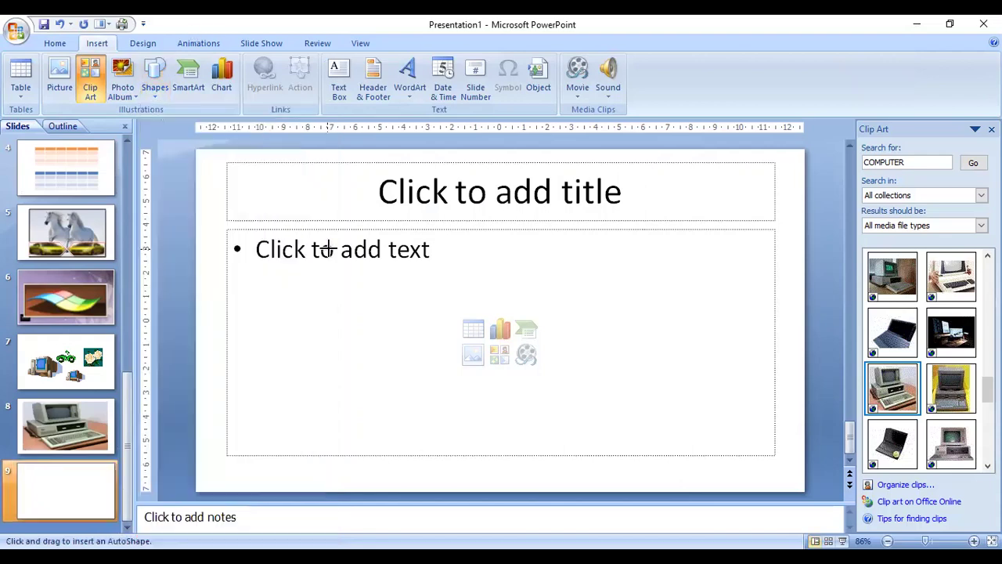
{"action": "left_click_drag", "start_coordinate": [329, 249], "coordinate": [585, 443]}
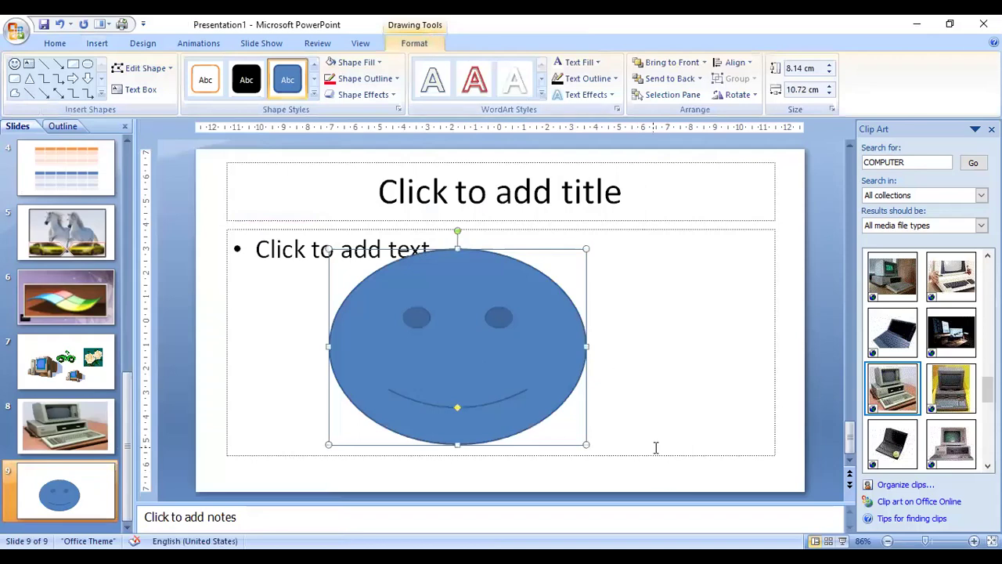
{"action": "left_click", "coordinate": [655, 459]}
{"action": "key", "text": "Delete"}
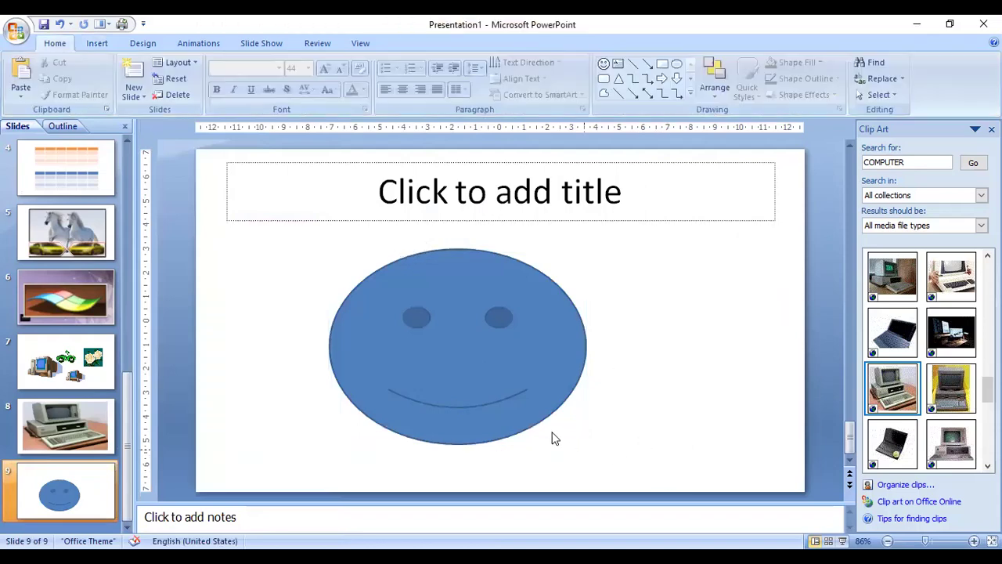
{"action": "left_click", "coordinate": [519, 373]}
{"action": "key", "text": "Right"}
{"action": "key", "text": "Right"}
{"action": "key", "text": "Right"}
{"action": "key", "text": "Right"}
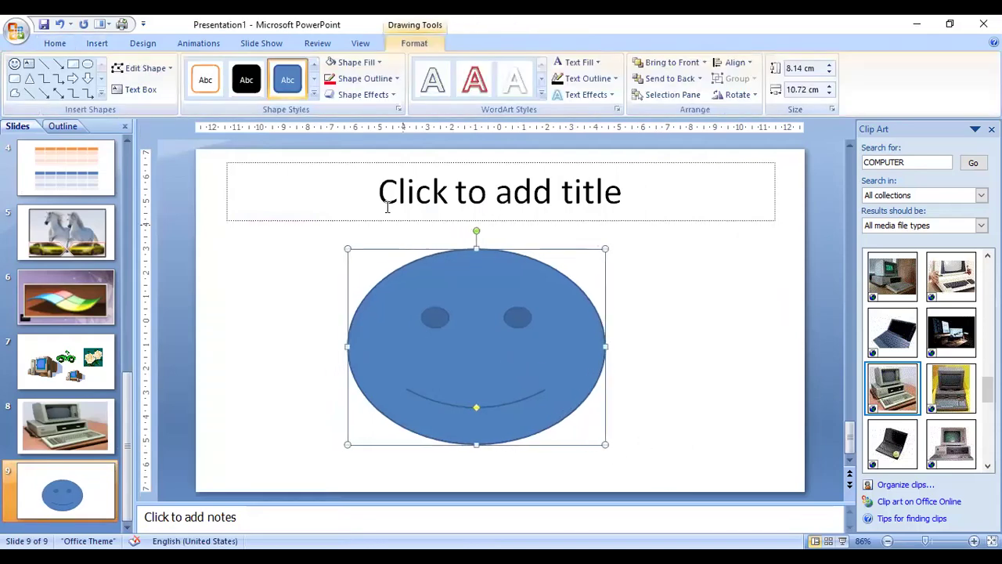
Try a yellow fill, red outline, first preset effect and reddish glow on the smiley
{"action": "left_click", "coordinate": [380, 62]}
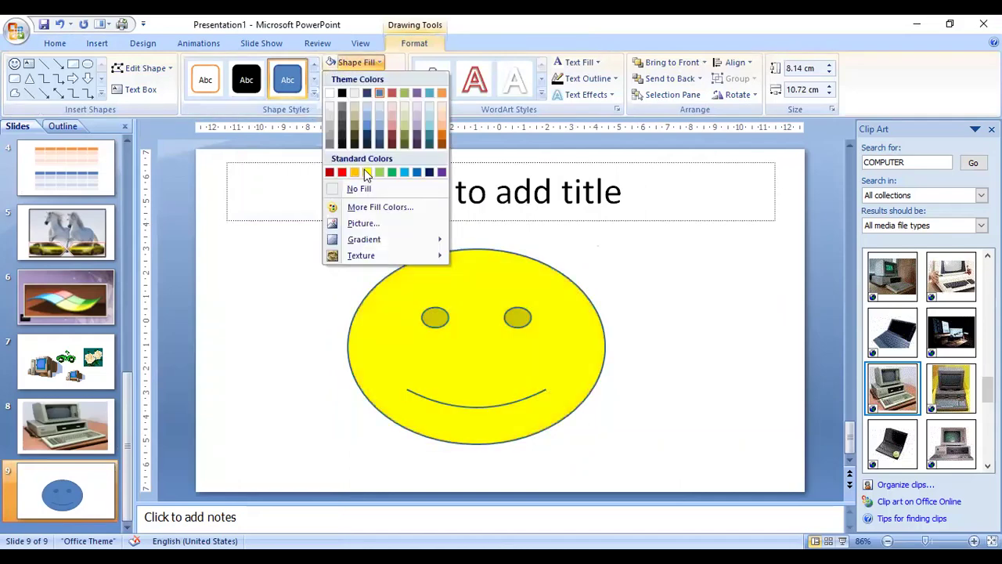
{"action": "left_click", "coordinate": [368, 172]}
{"action": "left_click", "coordinate": [397, 78]}
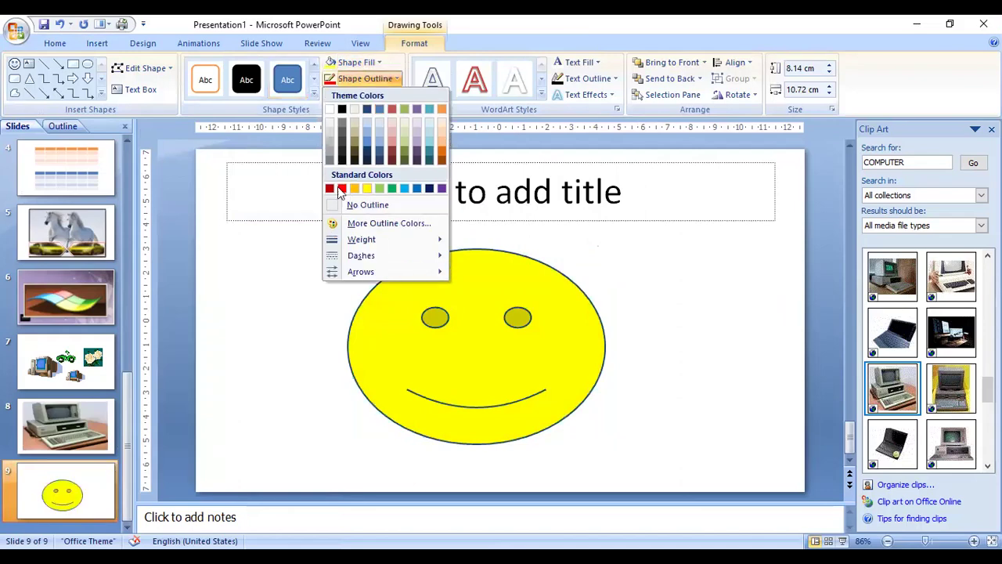
{"action": "left_click", "coordinate": [392, 96]}
{"action": "left_click", "coordinate": [392, 94]}
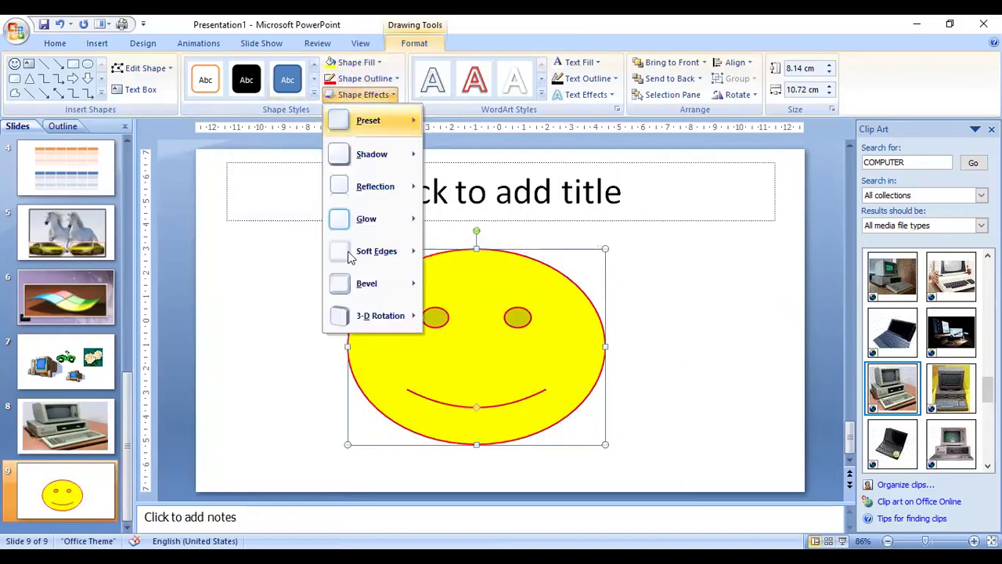
{"action": "left_click", "coordinate": [384, 126]}
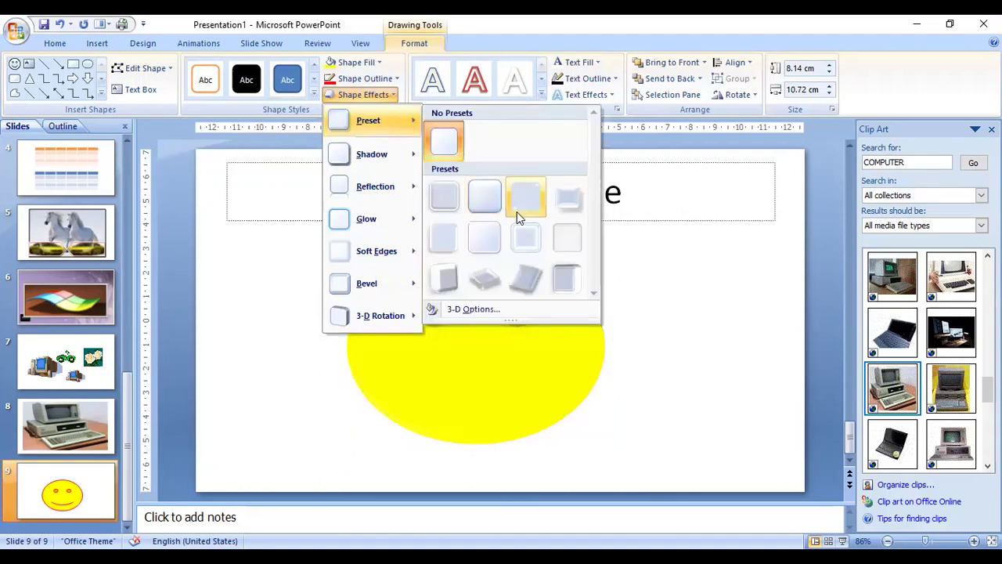
{"action": "left_click", "coordinate": [452, 210]}
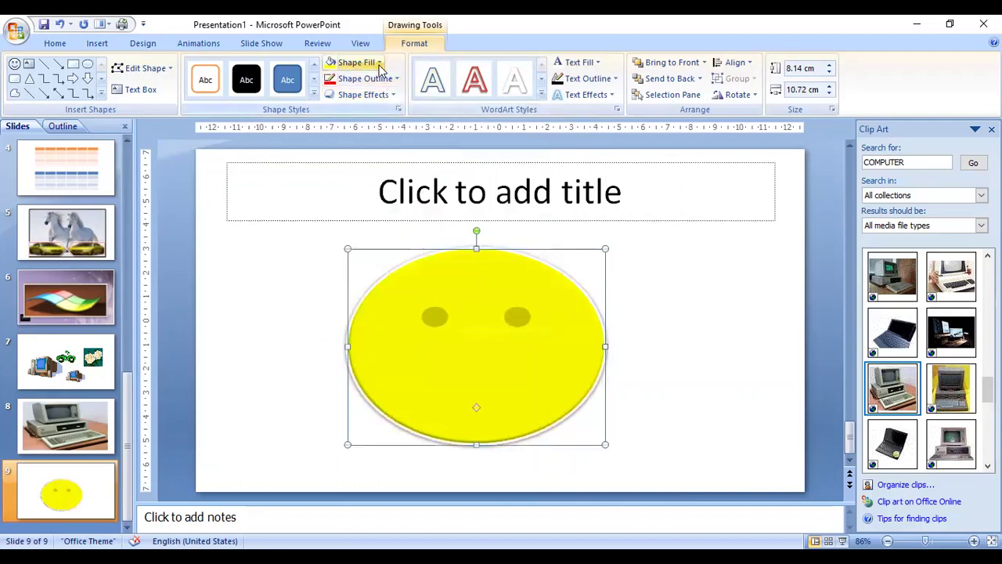
{"action": "left_click", "coordinate": [387, 95]}
{"action": "mouse_move", "coordinate": [367, 219]}
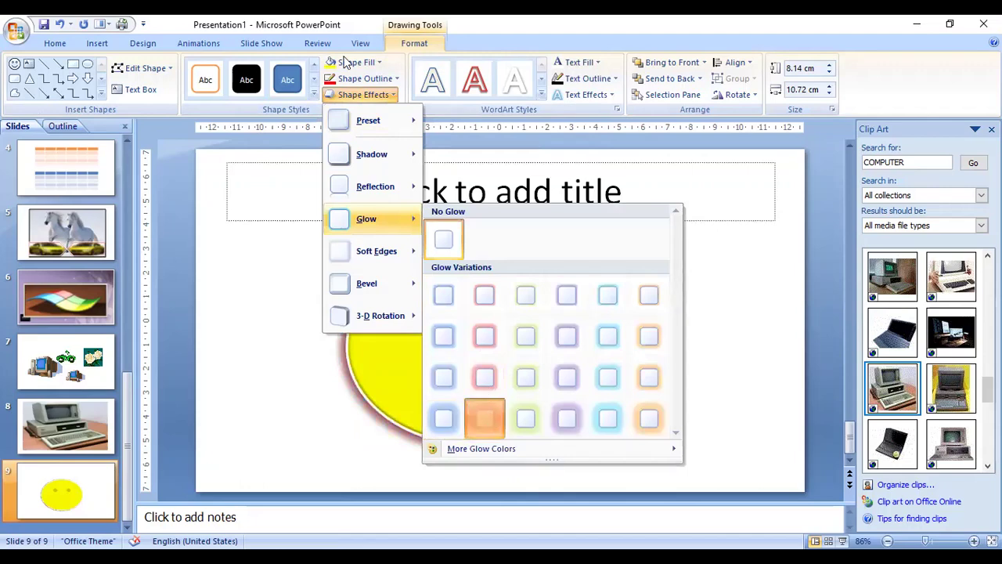
{"action": "left_click", "coordinate": [362, 81]}
{"action": "left_click", "coordinate": [363, 83]}
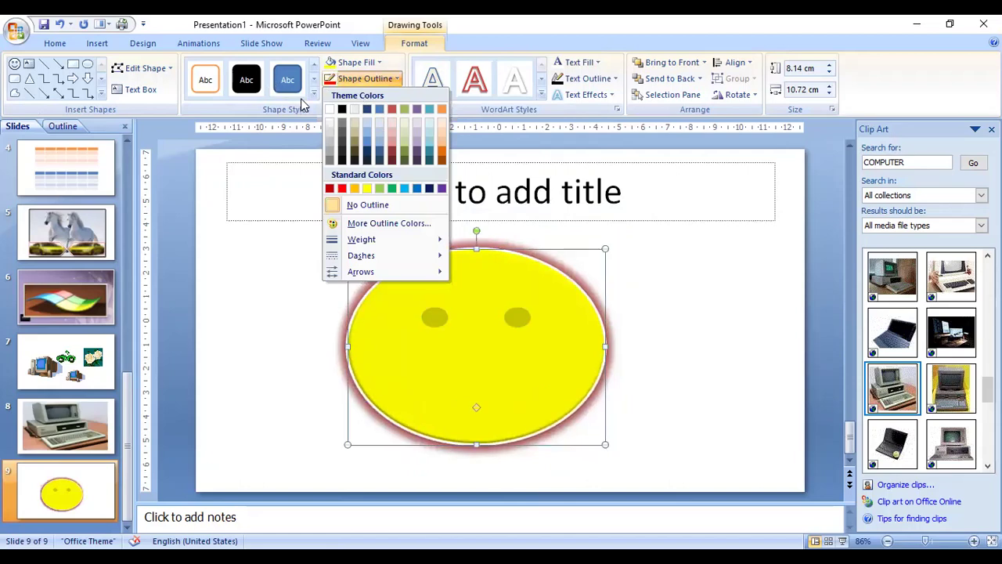
Apply the orange Shape Style to the smiley face
{"action": "left_click", "coordinate": [314, 101]}
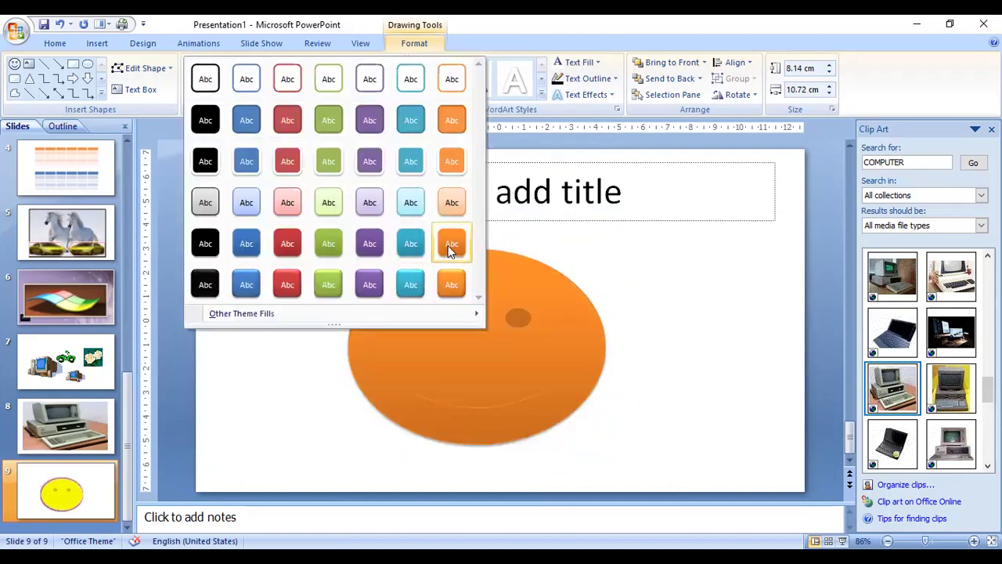
{"action": "left_click", "coordinate": [442, 163]}
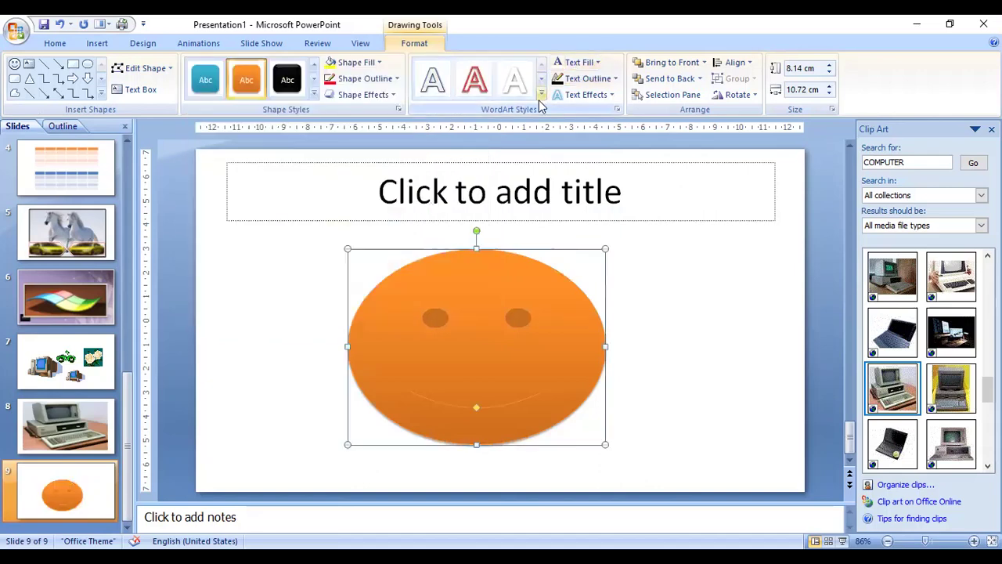
{"action": "left_click", "coordinate": [678, 337]}
Shift the smiley left and draw a 7.14 by 7.14 cm circle on its right
{"action": "left_click", "coordinate": [550, 373]}
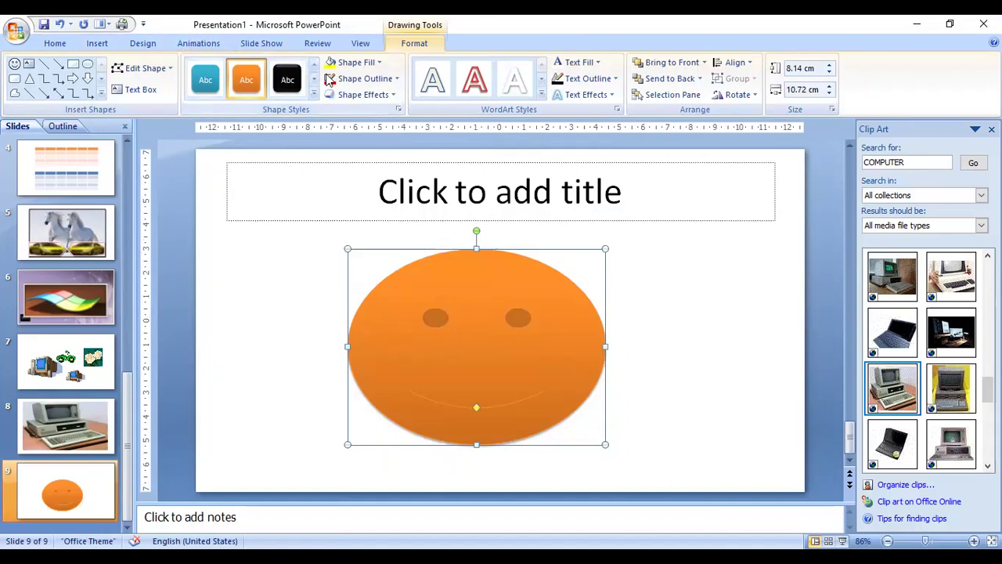
{"action": "left_click_drag", "start_coordinate": [479, 343], "coordinate": [356, 337]}
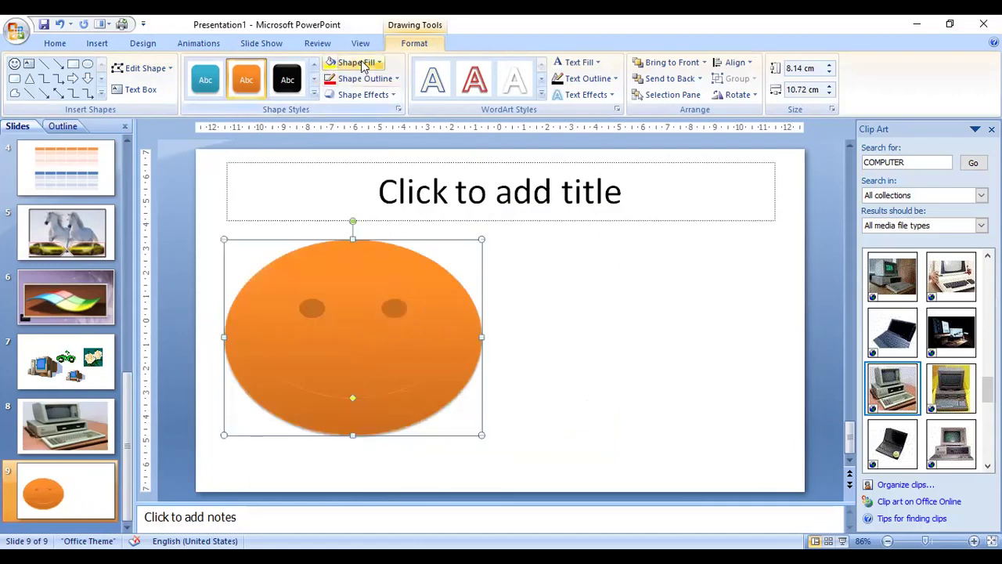
{"action": "left_click", "coordinate": [87, 64]}
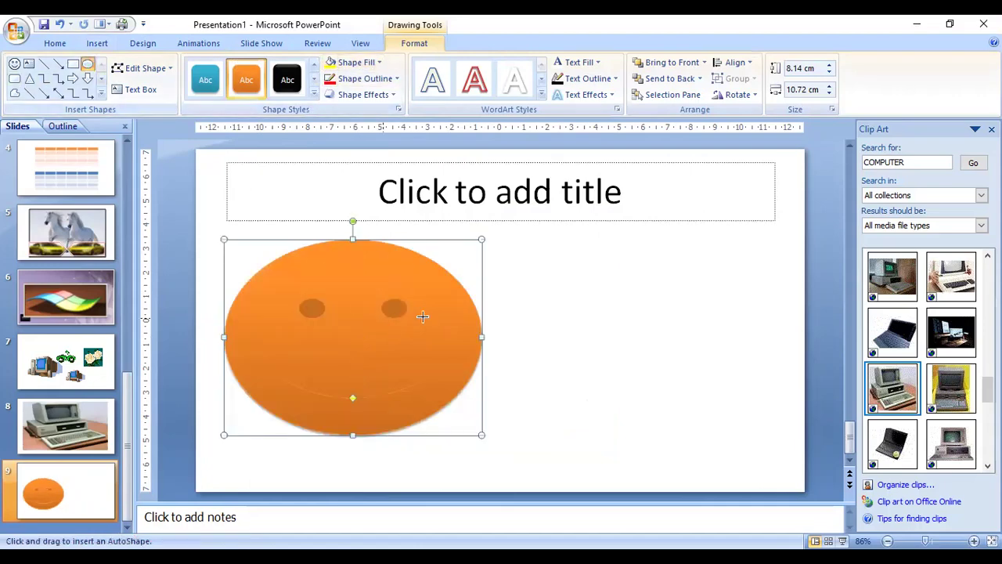
{"action": "left_click_drag", "start_coordinate": [556, 257], "coordinate": [664, 431]}
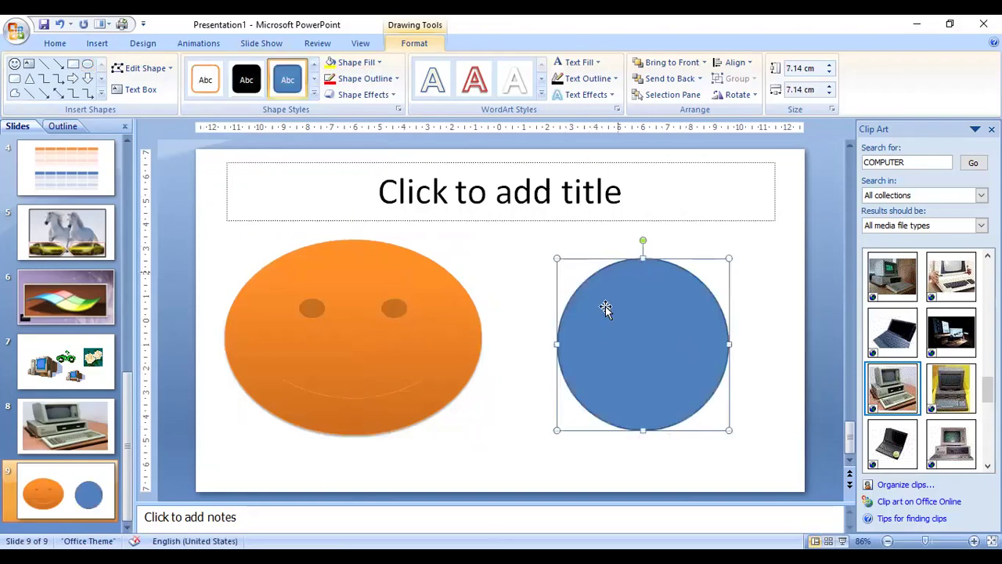
Fill the blue circle with the DSC_0218 portrait photo
{"action": "left_click", "coordinate": [380, 64]}
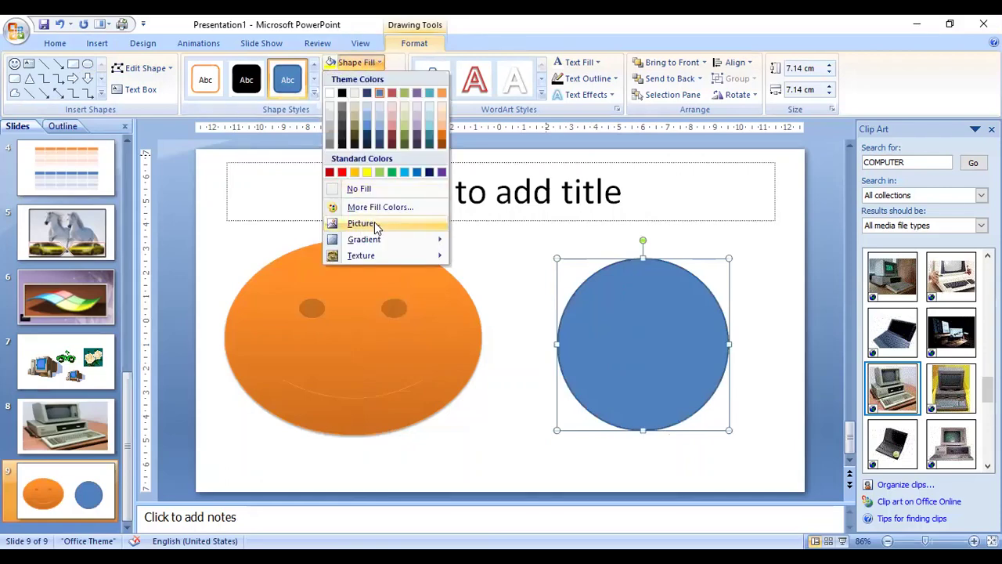
{"action": "left_click", "coordinate": [374, 223]}
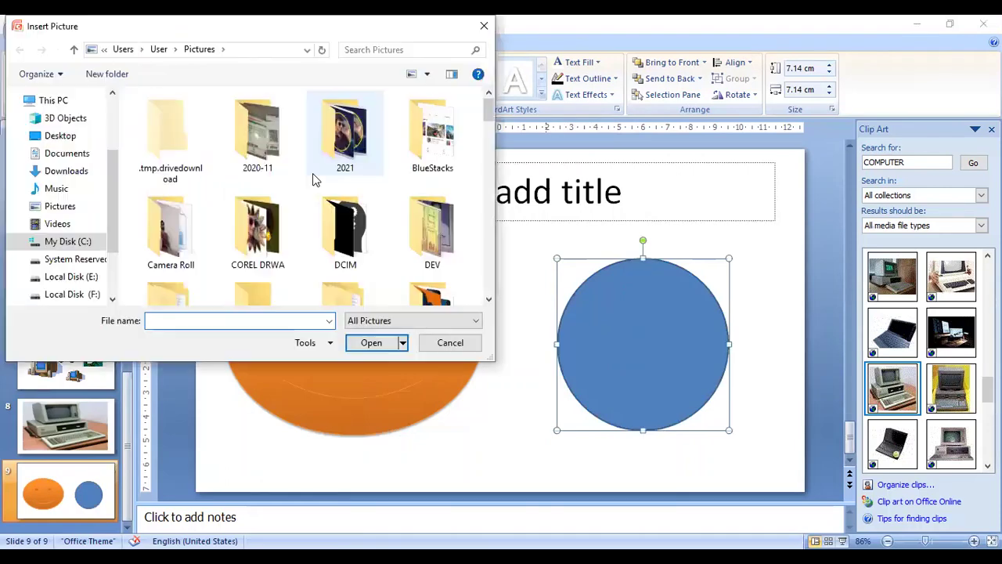
{"action": "scroll", "coordinate": [304, 201], "scroll_direction": "down", "scroll_amount": 2}
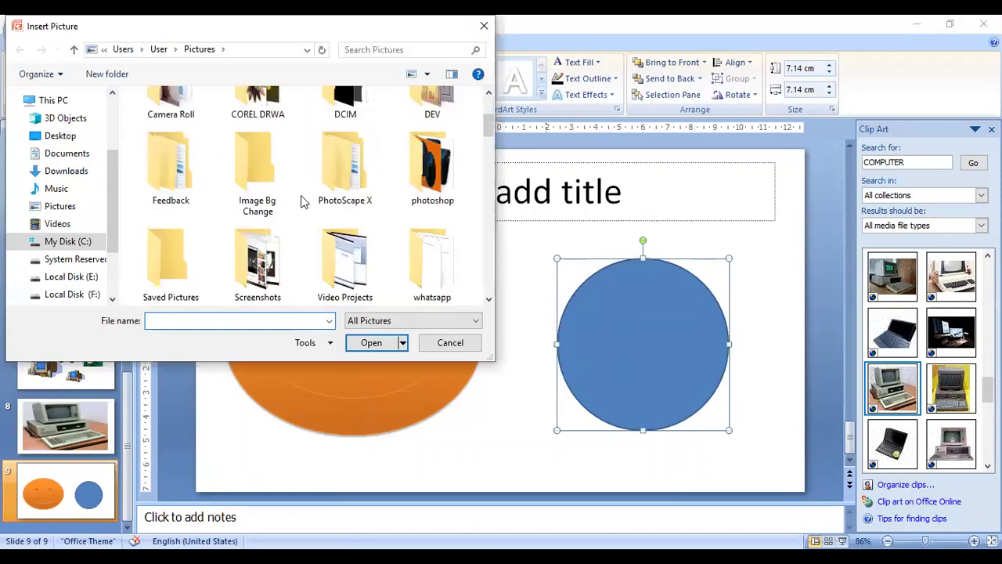
{"action": "scroll", "coordinate": [335, 201], "scroll_direction": "down", "scroll_amount": 5}
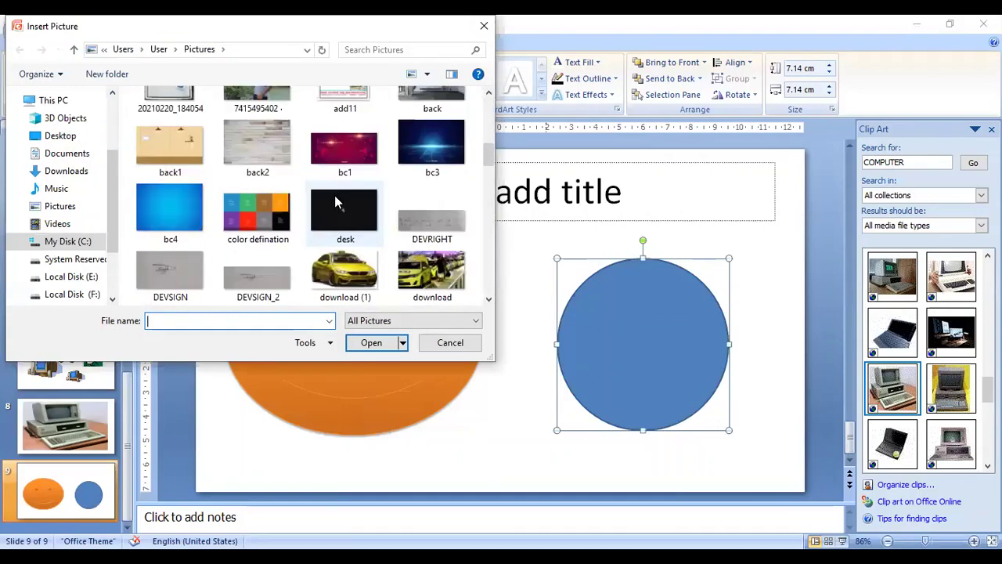
{"action": "scroll", "coordinate": [334, 200], "scroll_direction": "down", "scroll_amount": 2}
{"action": "left_click", "coordinate": [335, 202]}
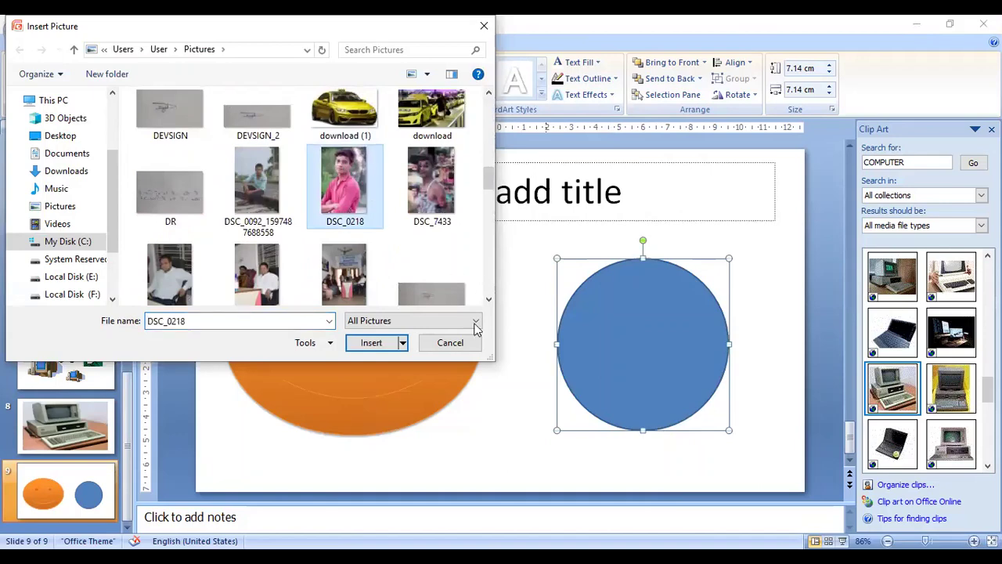
{"action": "left_click", "coordinate": [375, 343]}
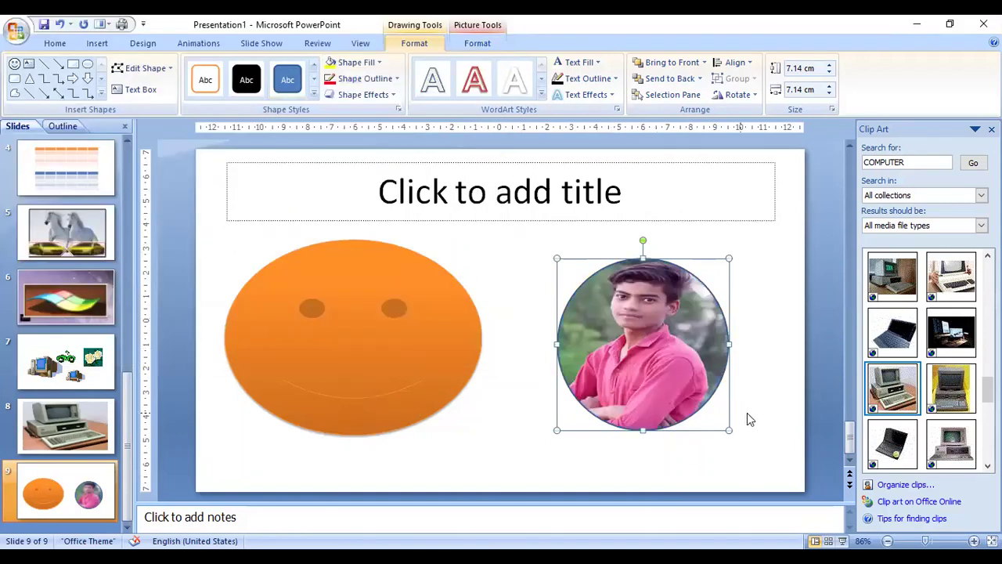
{"action": "left_click", "coordinate": [748, 412]}
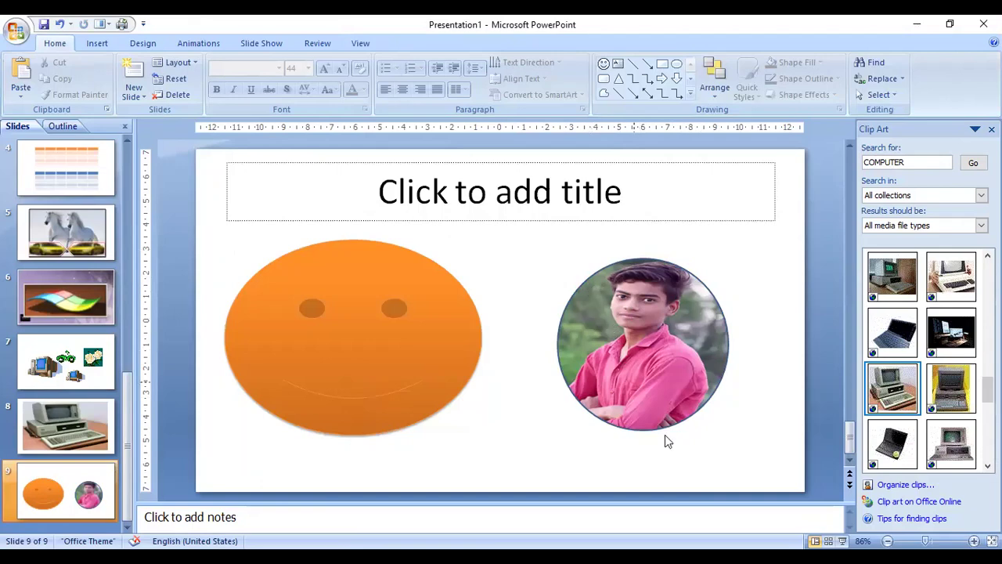
Move the photo circle up near the top and delete the empty title placeholder
{"action": "left_click_drag", "start_coordinate": [634, 353], "coordinate": [551, 263]}
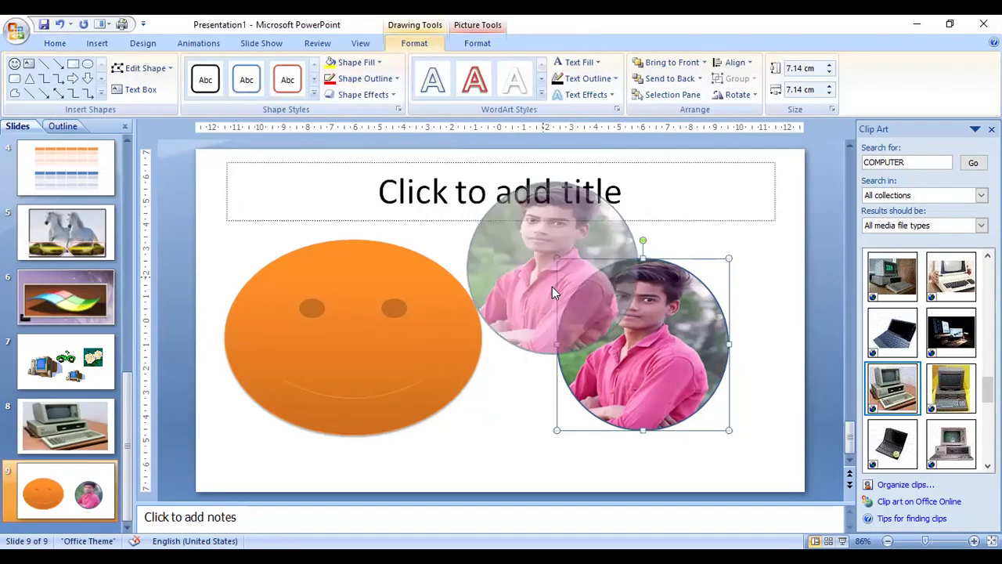
{"action": "left_click", "coordinate": [677, 223]}
{"action": "key", "text": "Delete"}
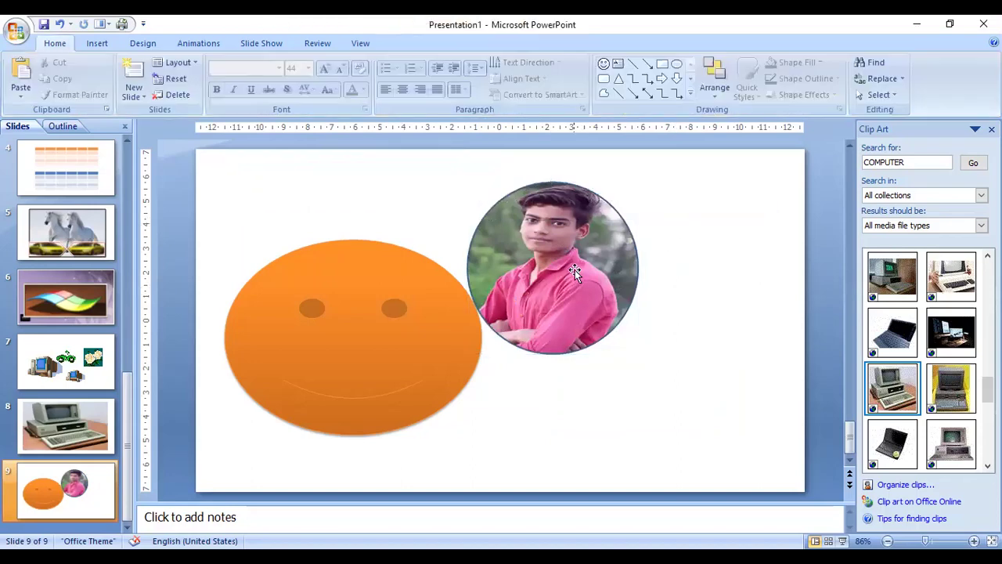
{"action": "left_click", "coordinate": [575, 270]}
{"action": "left_click_drag", "start_coordinate": [574, 270], "coordinate": [569, 250]}
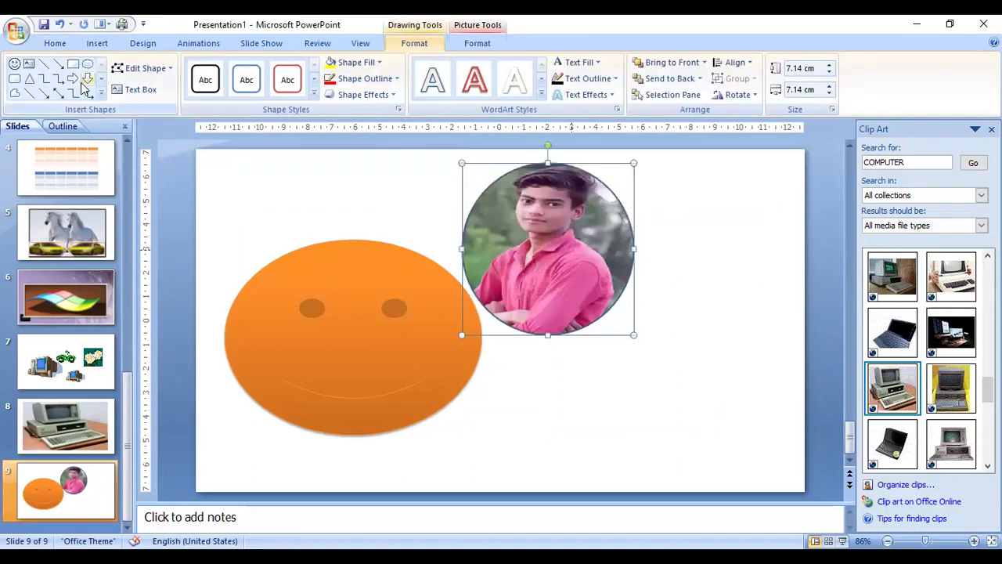
{"action": "left_click", "coordinate": [101, 94]}
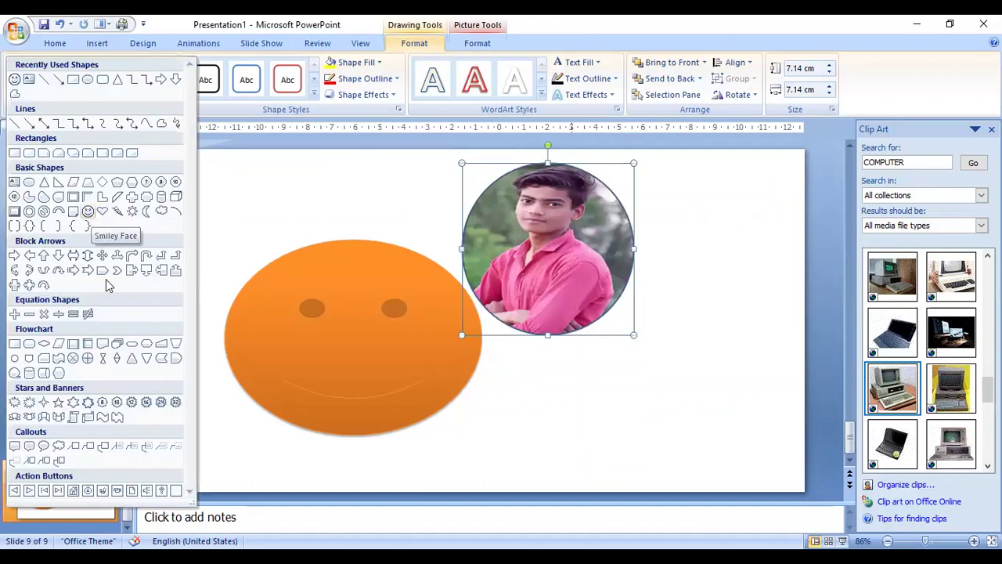
Draw a Can shape at lower right and fill it with the horse picture 'unnamed (2)'
{"action": "left_click", "coordinate": [29, 374]}
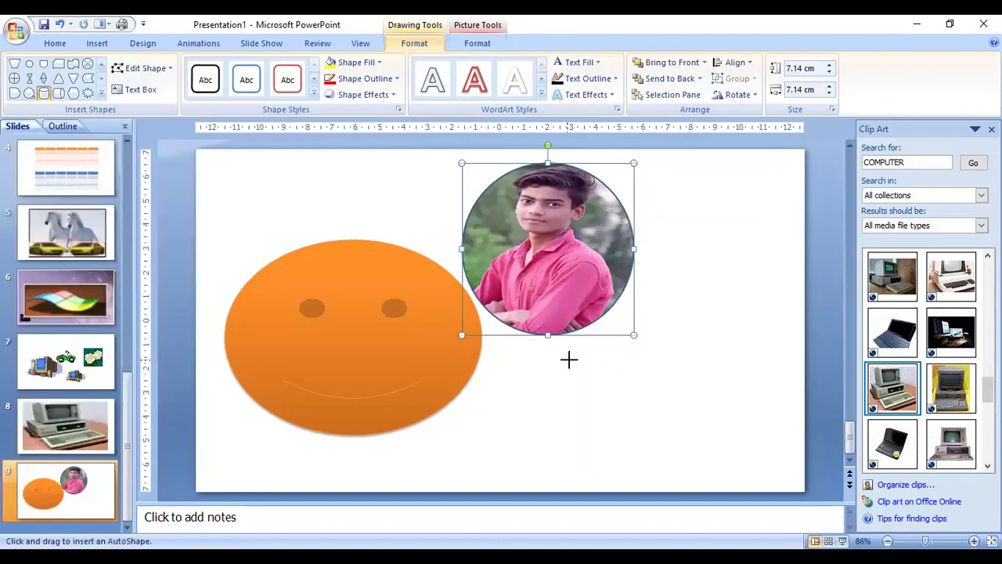
{"action": "left_click_drag", "start_coordinate": [568, 360], "coordinate": [749, 478]}
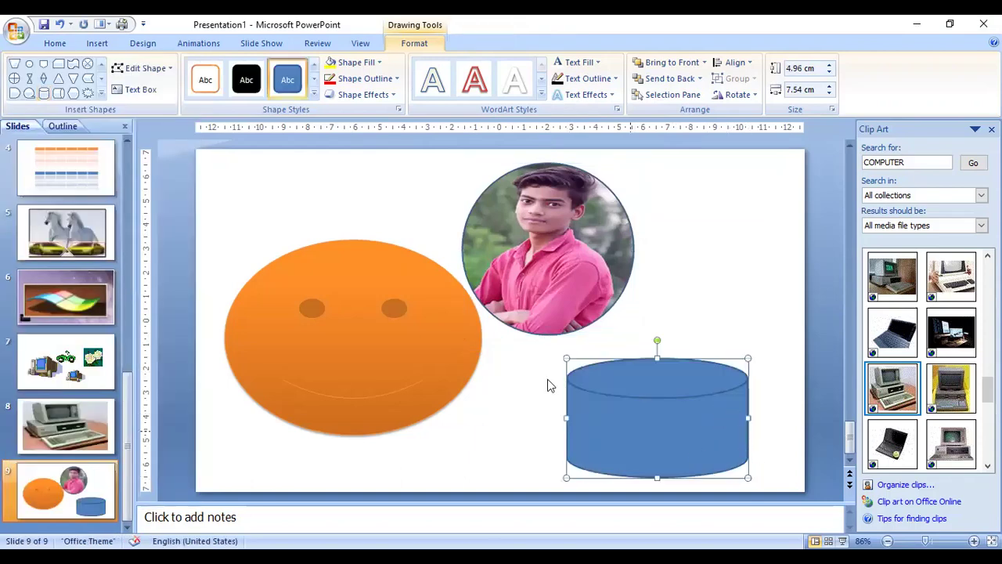
{"action": "left_click", "coordinate": [379, 63]}
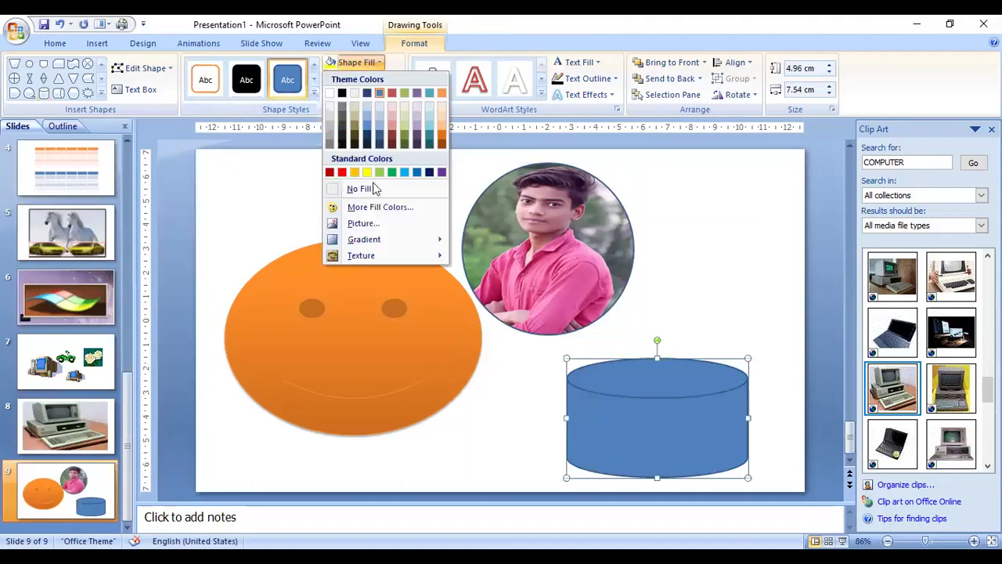
{"action": "left_click", "coordinate": [374, 225]}
{"action": "scroll", "coordinate": [371, 217], "scroll_direction": "down", "scroll_amount": 5}
{"action": "scroll", "coordinate": [372, 217], "scroll_direction": "down", "scroll_amount": 3}
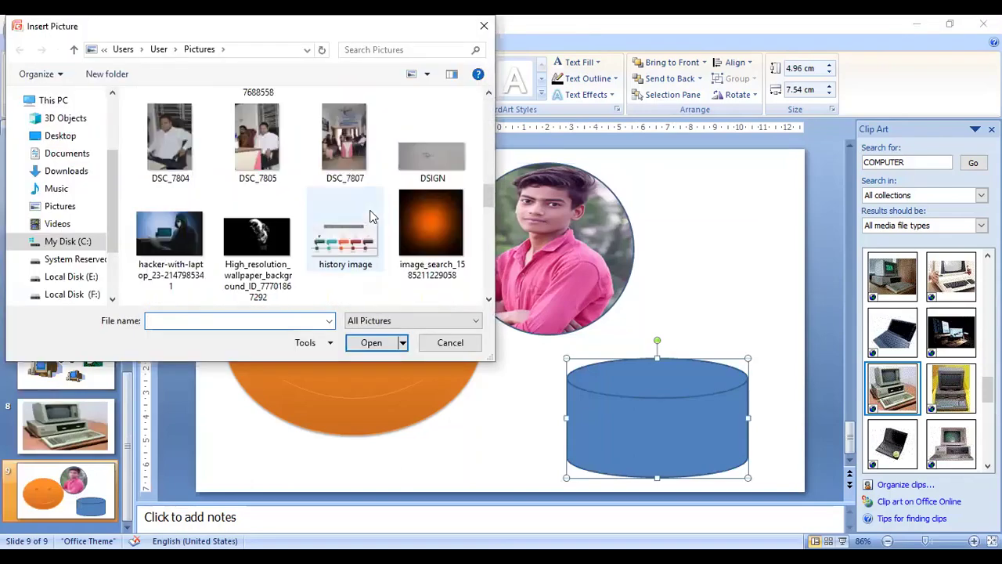
{"action": "scroll", "coordinate": [372, 217], "scroll_direction": "down", "scroll_amount": 3}
{"action": "scroll", "coordinate": [371, 217], "scroll_direction": "up", "scroll_amount": 1}
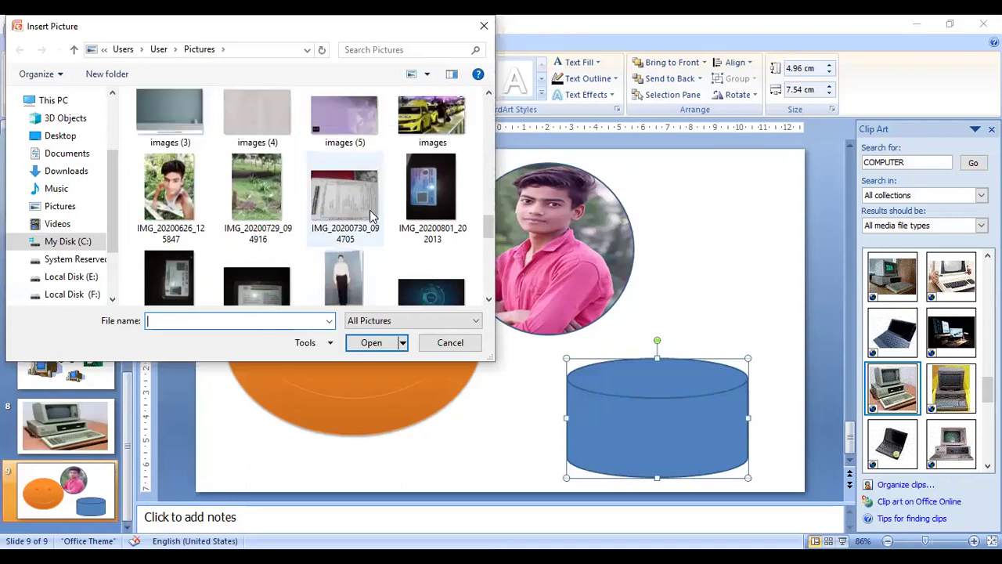
{"action": "scroll", "coordinate": [371, 217], "scroll_direction": "down", "scroll_amount": 2}
{"action": "scroll", "coordinate": [372, 217], "scroll_direction": "down", "scroll_amount": 2}
{"action": "scroll", "coordinate": [372, 217], "scroll_direction": "down", "scroll_amount": 1}
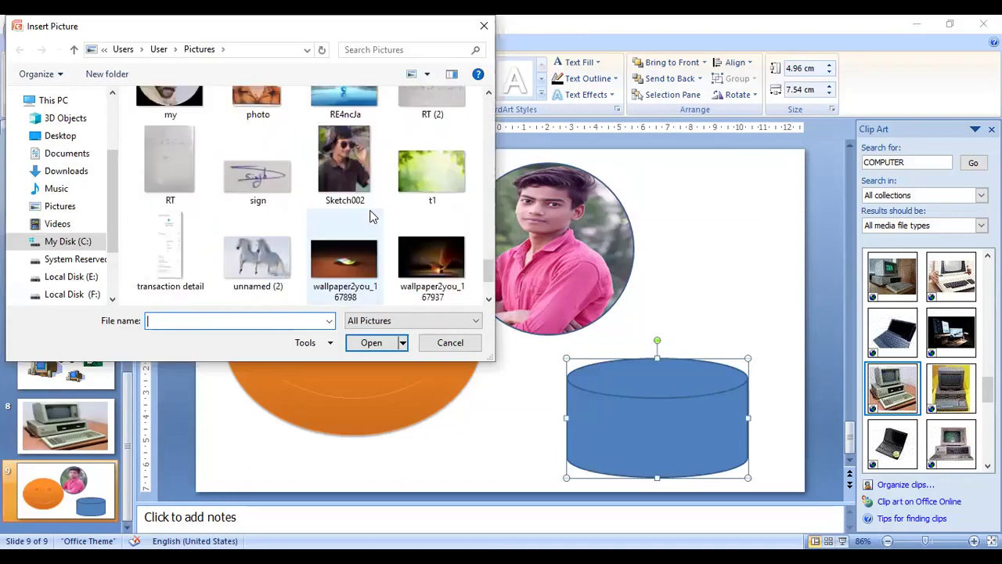
{"action": "left_click", "coordinate": [260, 252]}
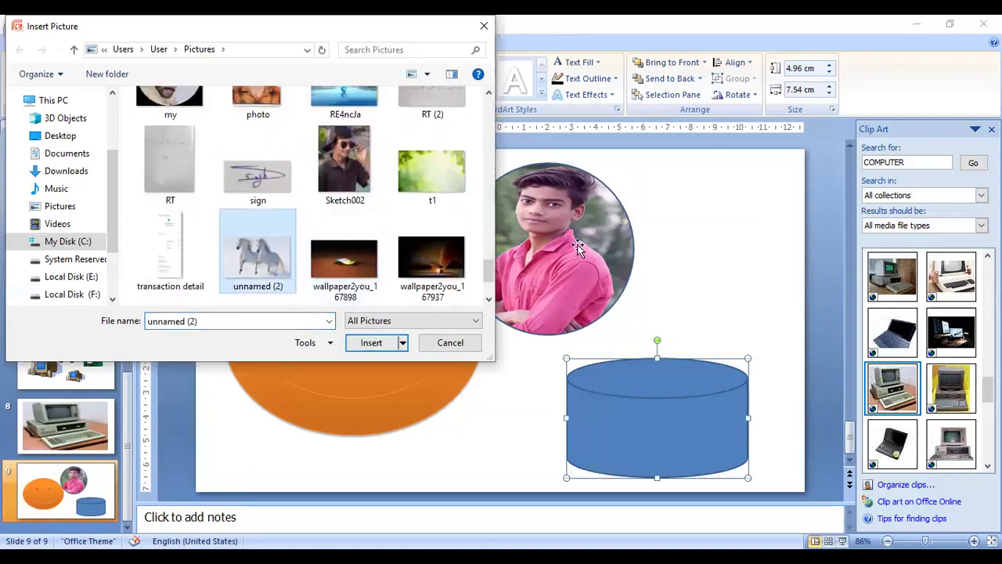
{"action": "left_click", "coordinate": [372, 347]}
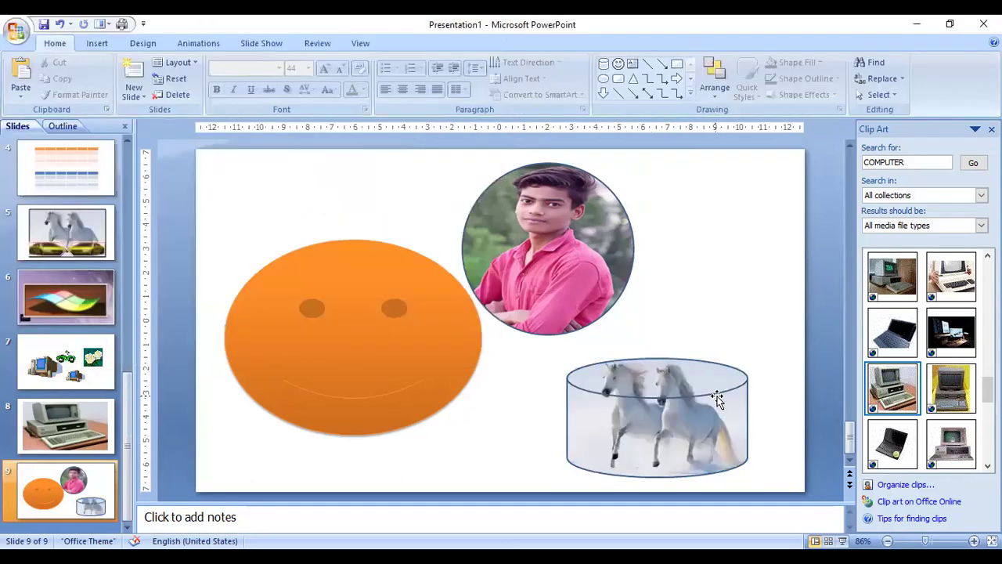
Remove the can's outline and enlarge it to 6.95 by 8.33 cm, shifted right
{"action": "double_click", "coordinate": [715, 397]}
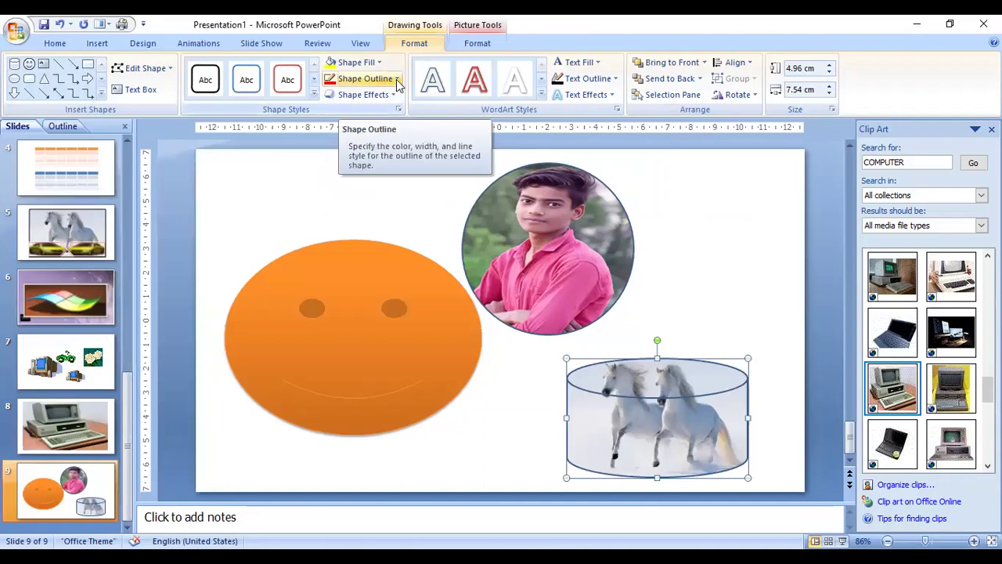
{"action": "left_click", "coordinate": [365, 79]}
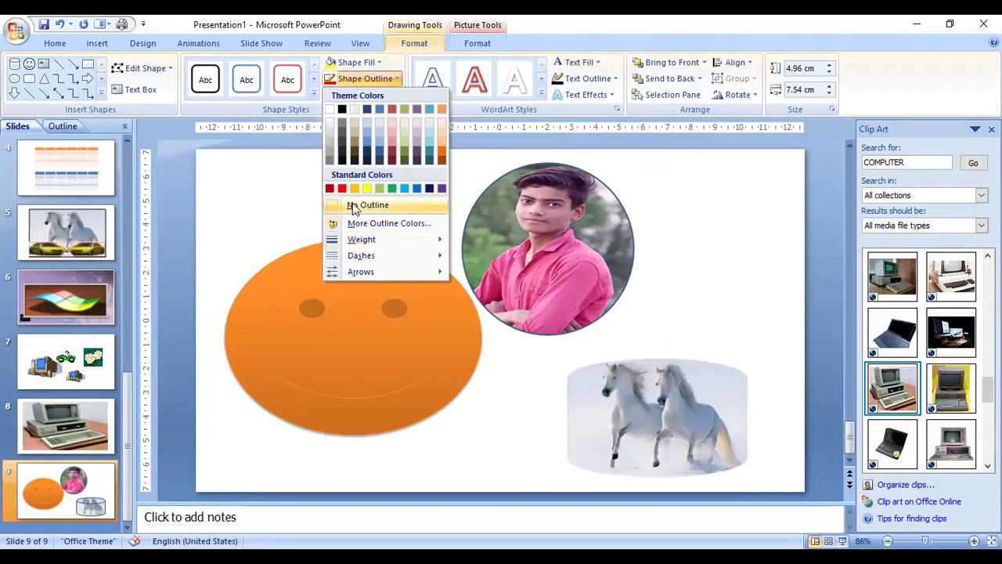
{"action": "left_click", "coordinate": [744, 293]}
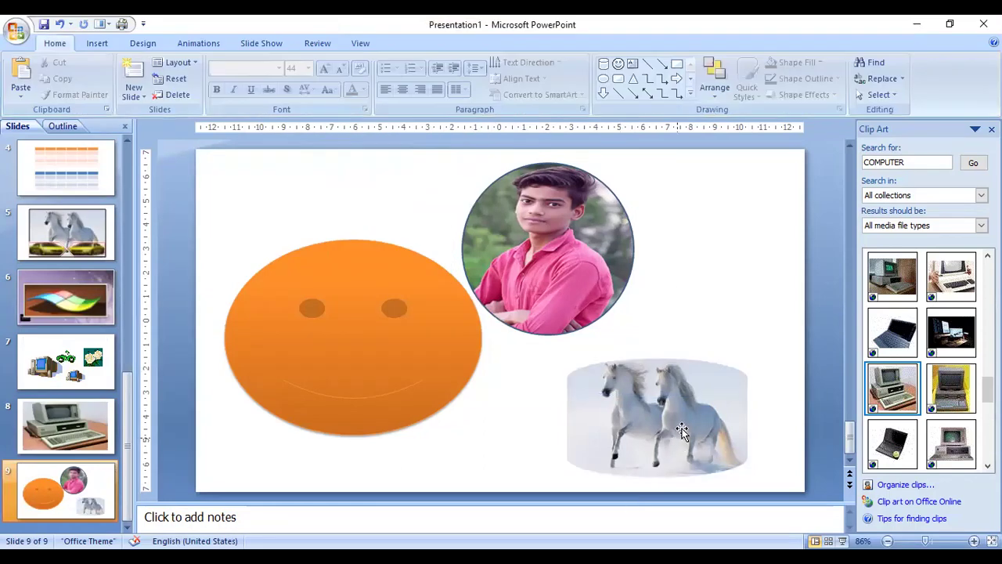
{"action": "left_click", "coordinate": [682, 428]}
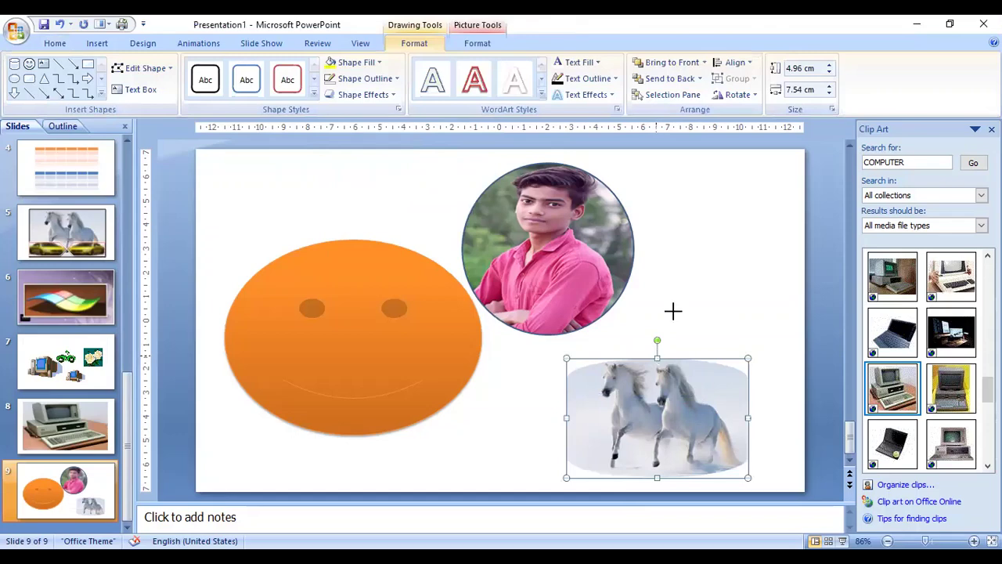
{"action": "left_click_drag", "start_coordinate": [657, 356], "coordinate": [669, 310]}
{"action": "left_click_drag", "start_coordinate": [705, 411], "coordinate": [790, 400]}
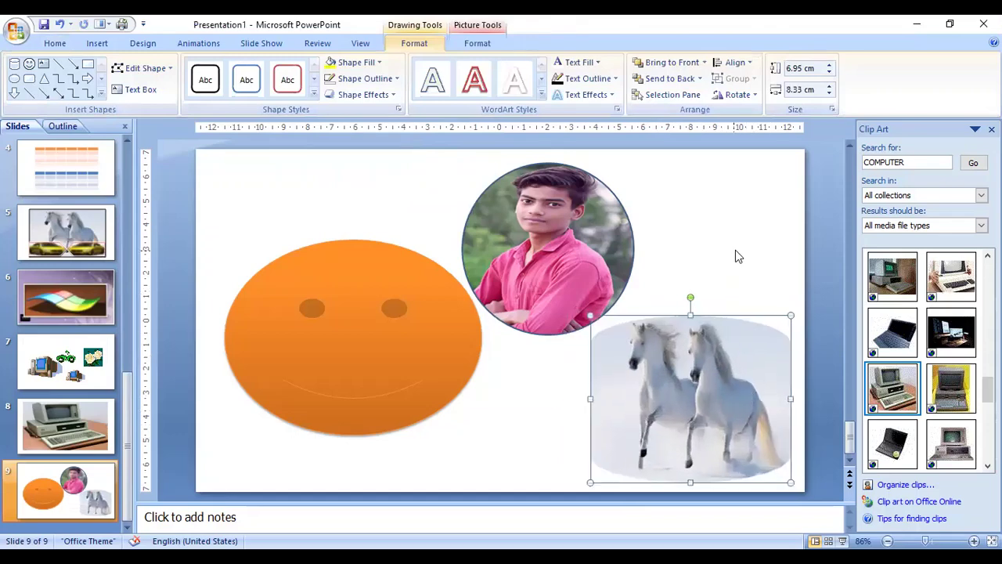
{"action": "left_click", "coordinate": [532, 485]}
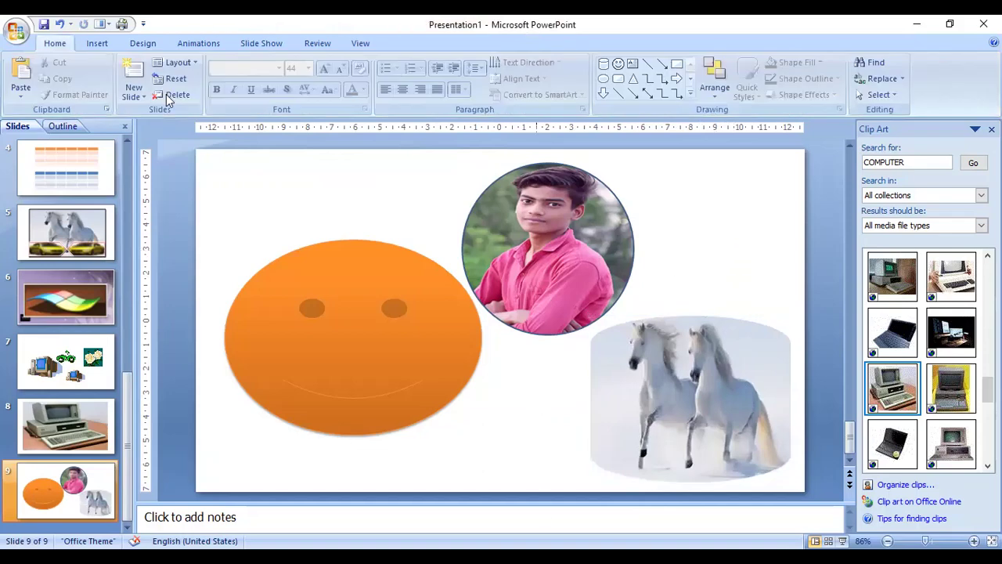
Create a fresh blank presentation with Ctrl+N, yielding Presentation2
{"action": "left_click", "coordinate": [97, 43]}
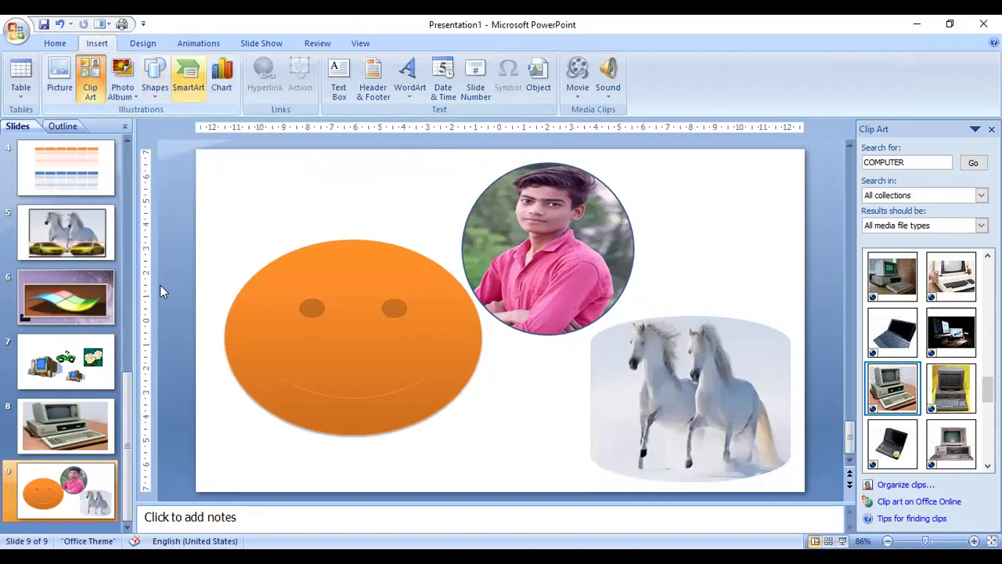
{"action": "key", "text": "ctrl+n"}
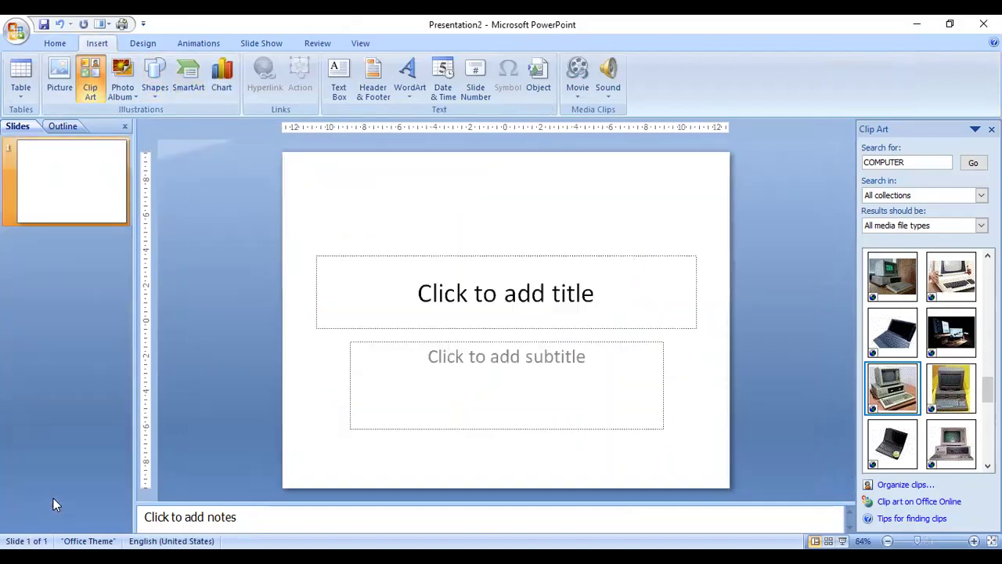
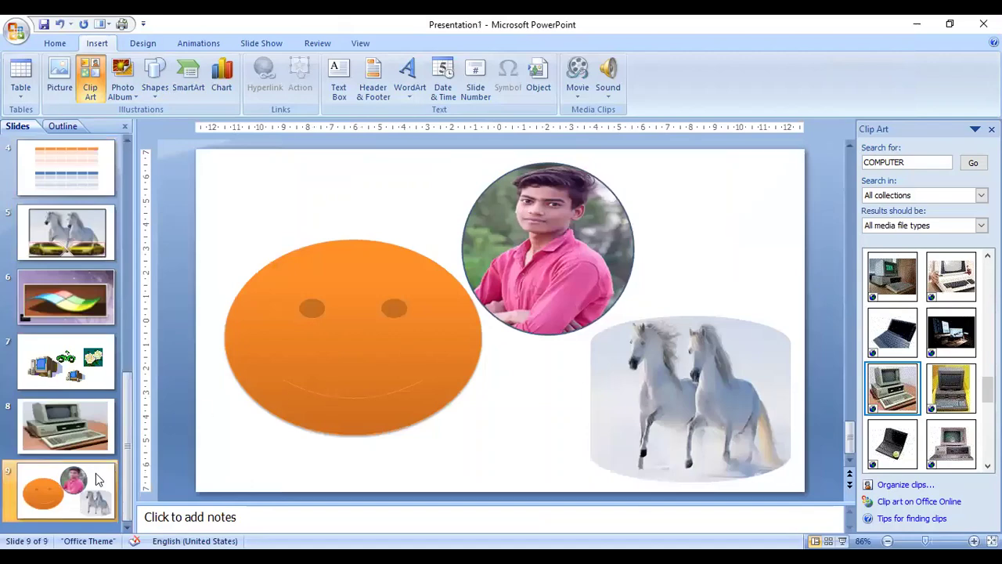
Add blank slide 10 and pick Segmented Process in the SmartArt graphic chooser
{"action": "key", "text": "ctrl+m"}
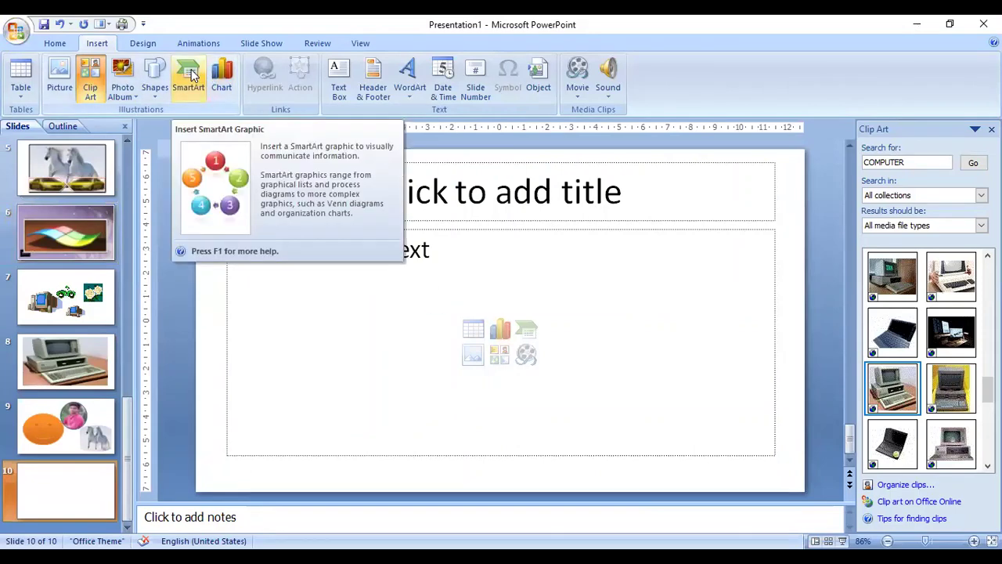
{"action": "left_click", "coordinate": [191, 74]}
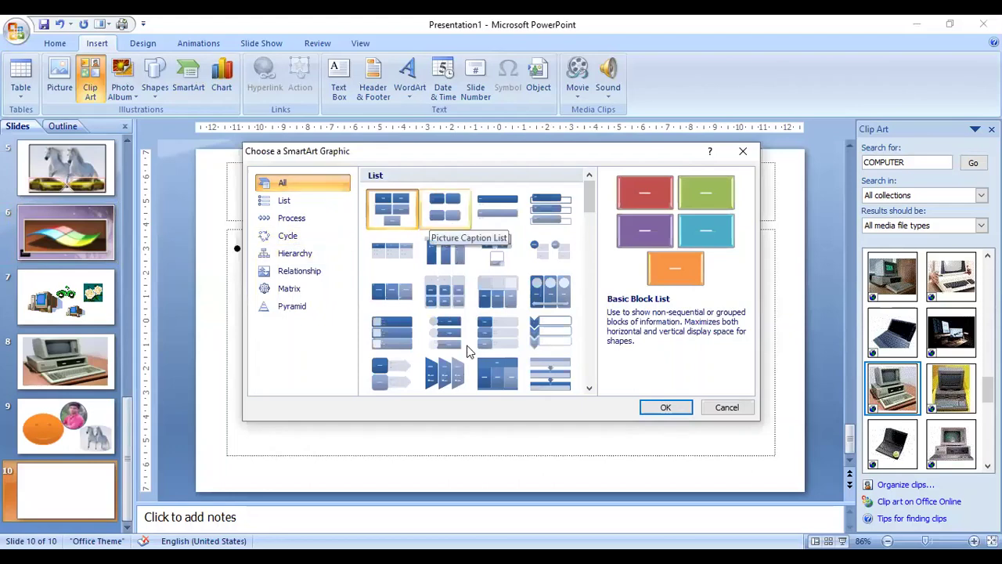
{"action": "scroll", "coordinate": [468, 340], "scroll_direction": "down", "scroll_amount": 2}
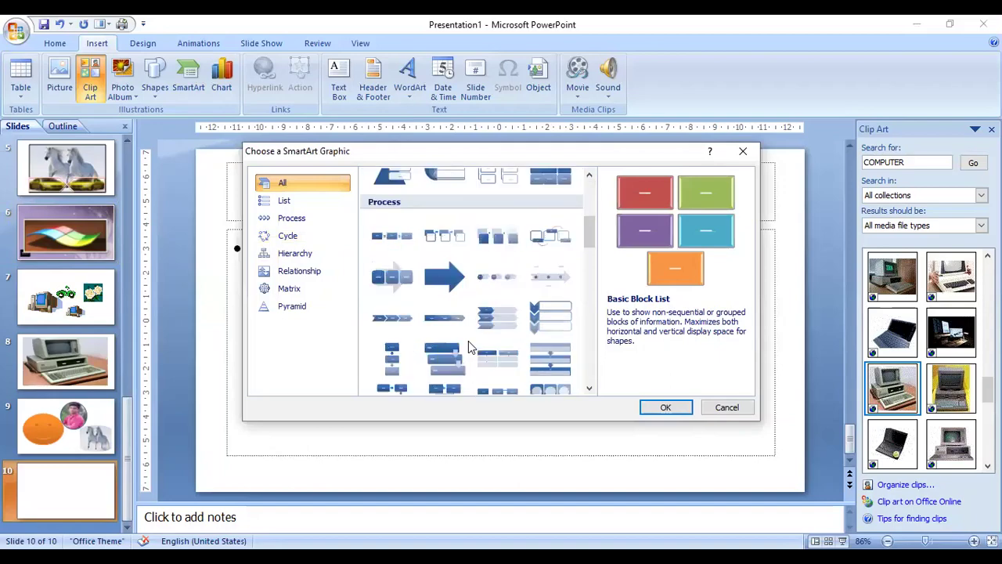
{"action": "scroll", "coordinate": [468, 341], "scroll_direction": "up", "scroll_amount": 1}
{"action": "left_click", "coordinate": [556, 257]}
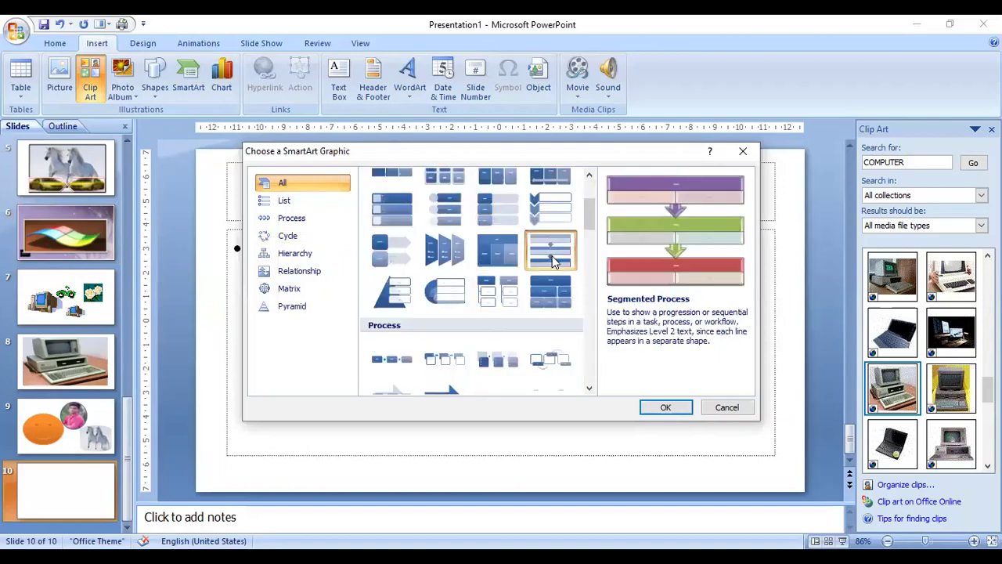
Insert the Segmented Process graphic and recolour it with a Colorful orange, green and blue scheme
{"action": "left_click", "coordinate": [654, 408]}
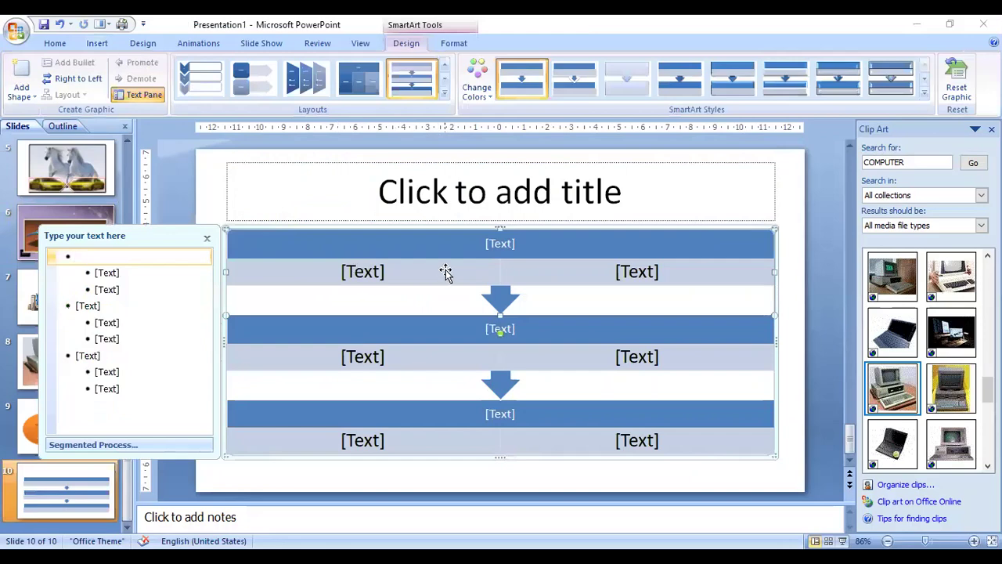
{"action": "left_click", "coordinate": [467, 270]}
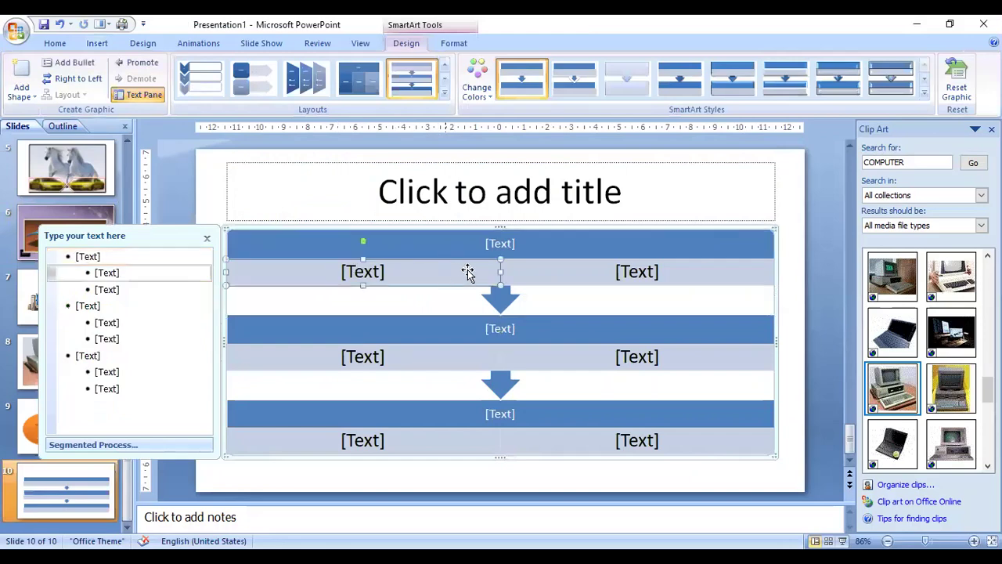
{"action": "left_click", "coordinate": [537, 270]}
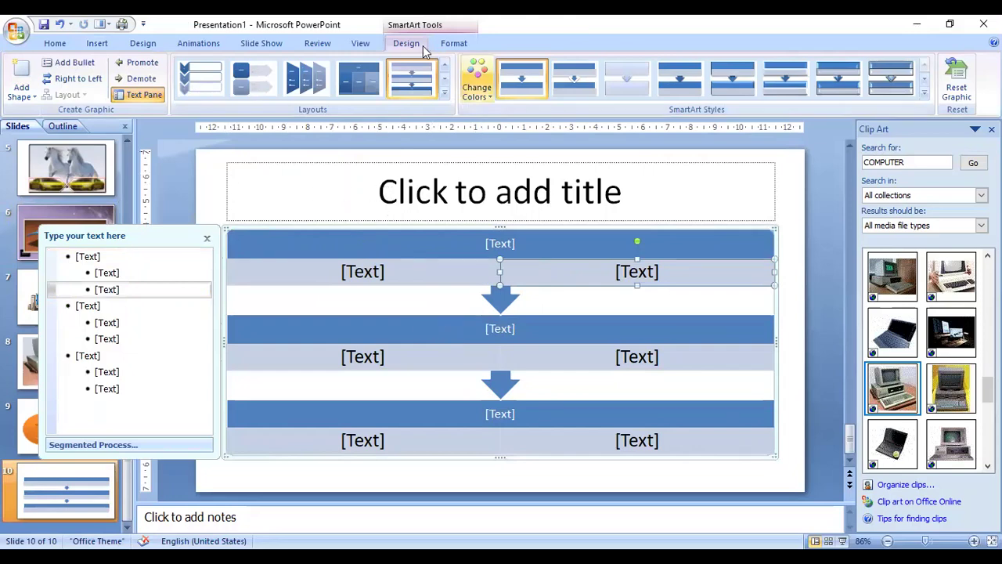
{"action": "left_click", "coordinate": [477, 82]}
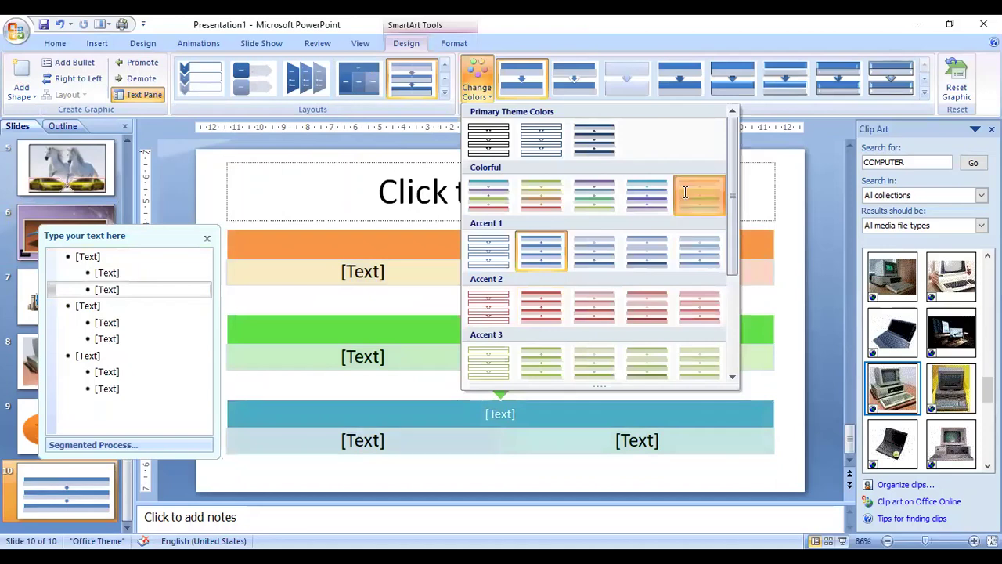
{"action": "left_click", "coordinate": [685, 193]}
{"action": "left_click", "coordinate": [454, 43]}
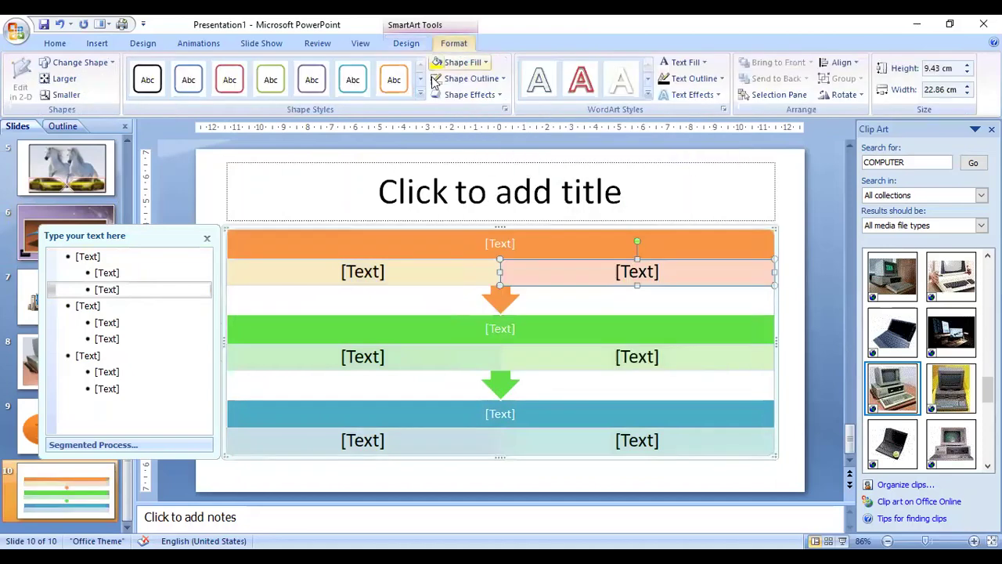
{"action": "left_click", "coordinate": [407, 44]}
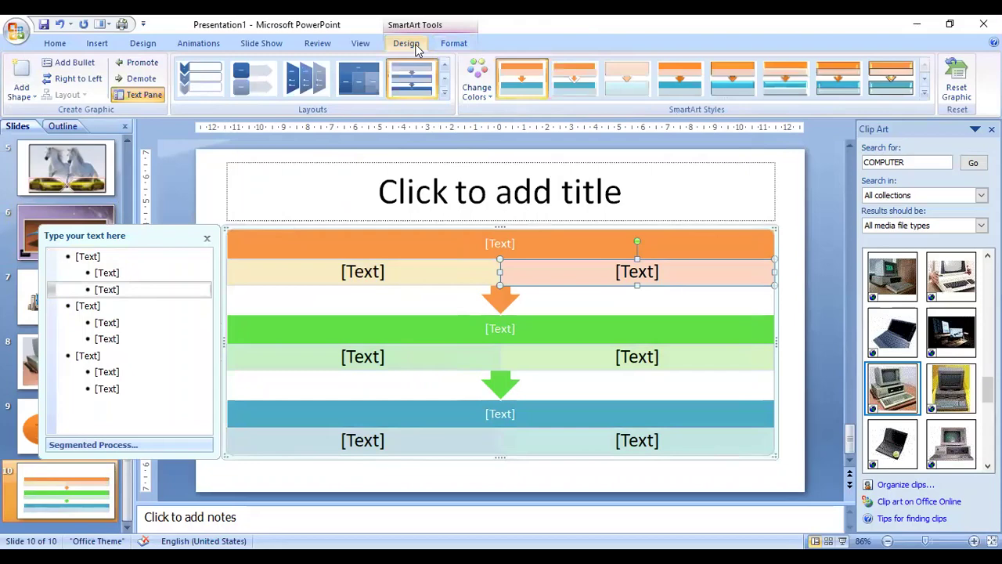
{"action": "left_click", "coordinate": [778, 309]}
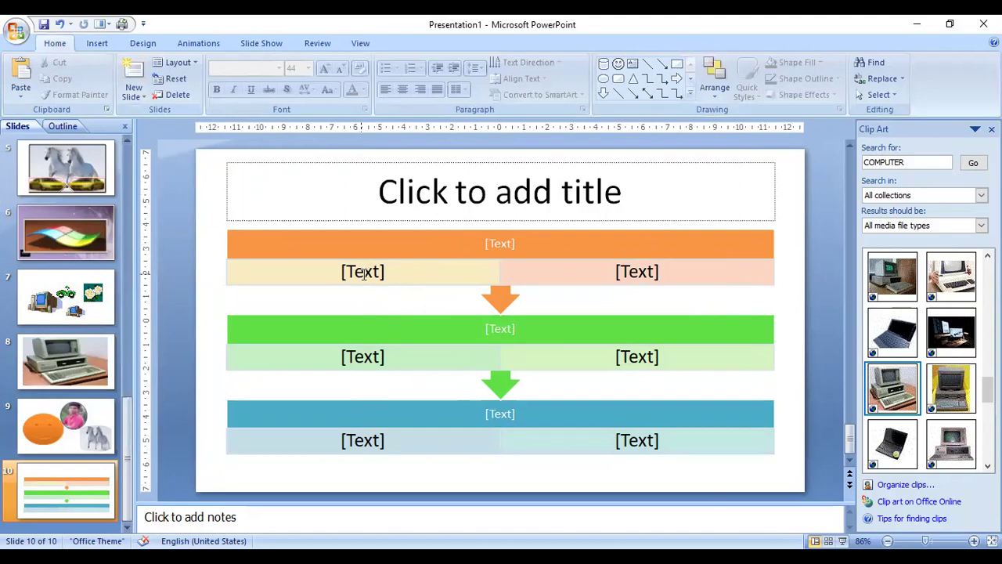
Label the six section boxes A, B, C, D, E and F
{"action": "left_click", "coordinate": [374, 271]}
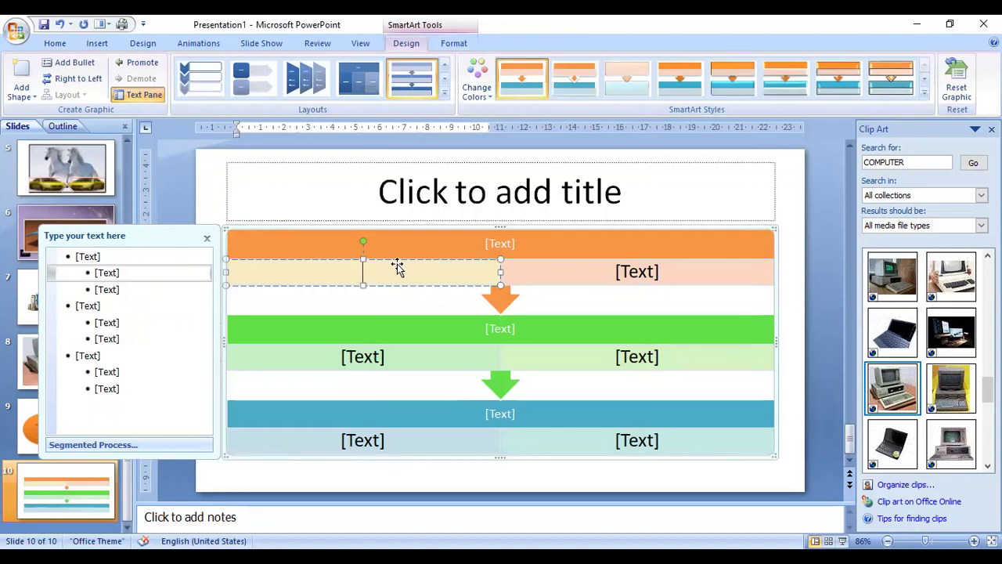
{"action": "type", "text": "A"}
{"action": "left_click", "coordinate": [583, 270]}
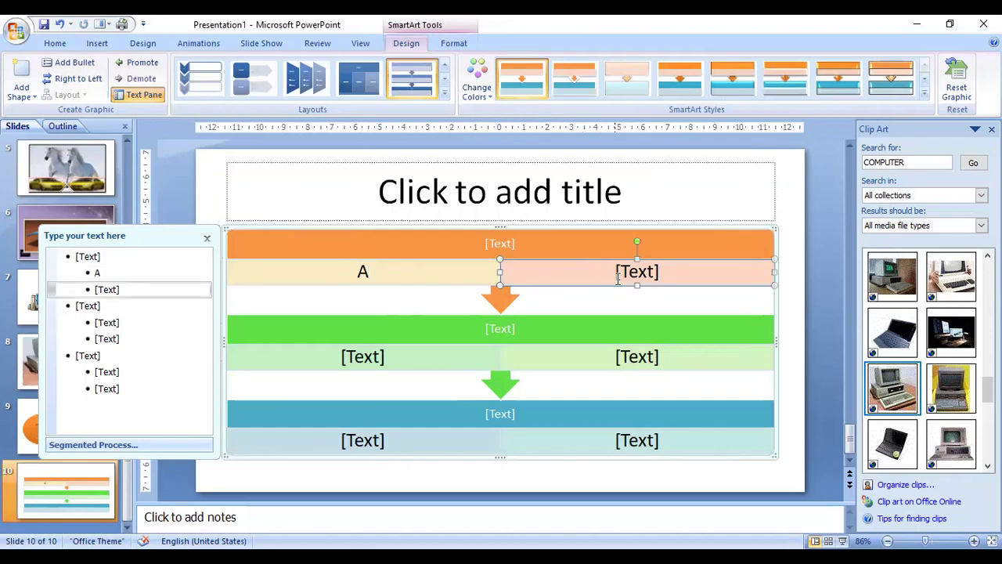
{"action": "type", "text": "B"}
{"action": "left_click", "coordinate": [389, 349]}
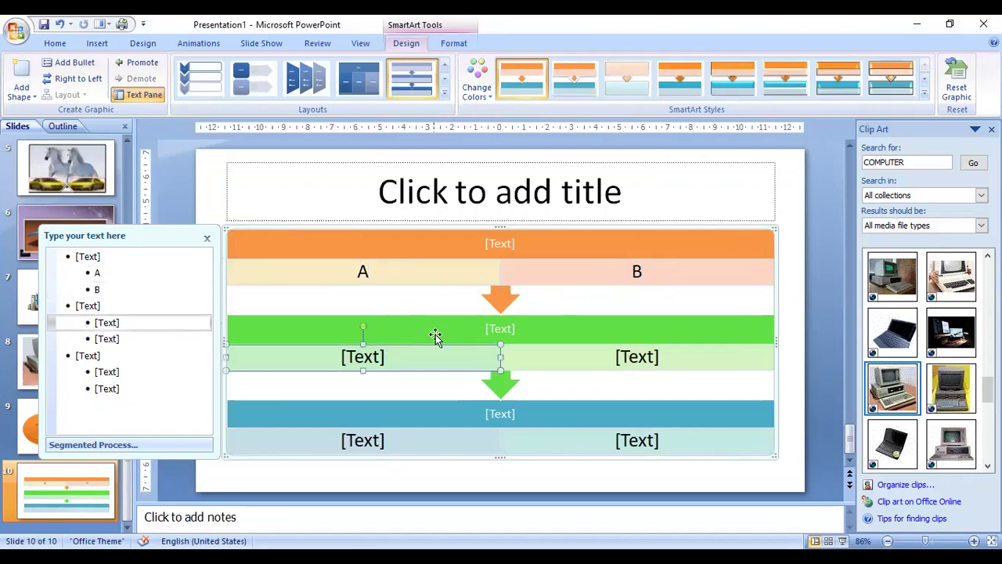
{"action": "left_click", "coordinate": [435, 336]}
{"action": "left_click", "coordinate": [386, 352]}
{"action": "type", "text": "C"}
{"action": "left_click", "coordinate": [577, 360]}
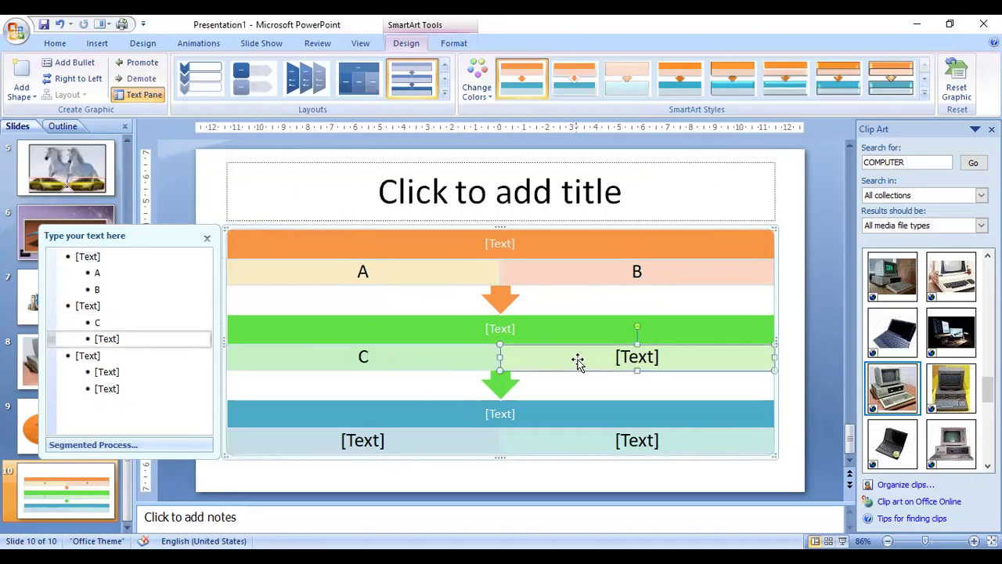
{"action": "type", "text": "D"}
{"action": "left_click", "coordinate": [389, 437]}
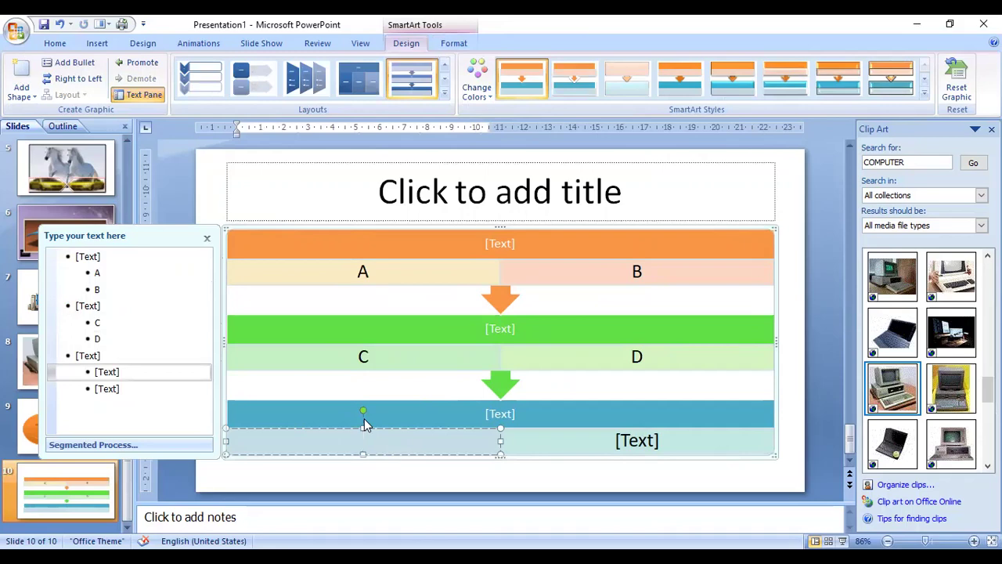
{"action": "type", "text": "E"}
{"action": "left_click", "coordinate": [590, 443]}
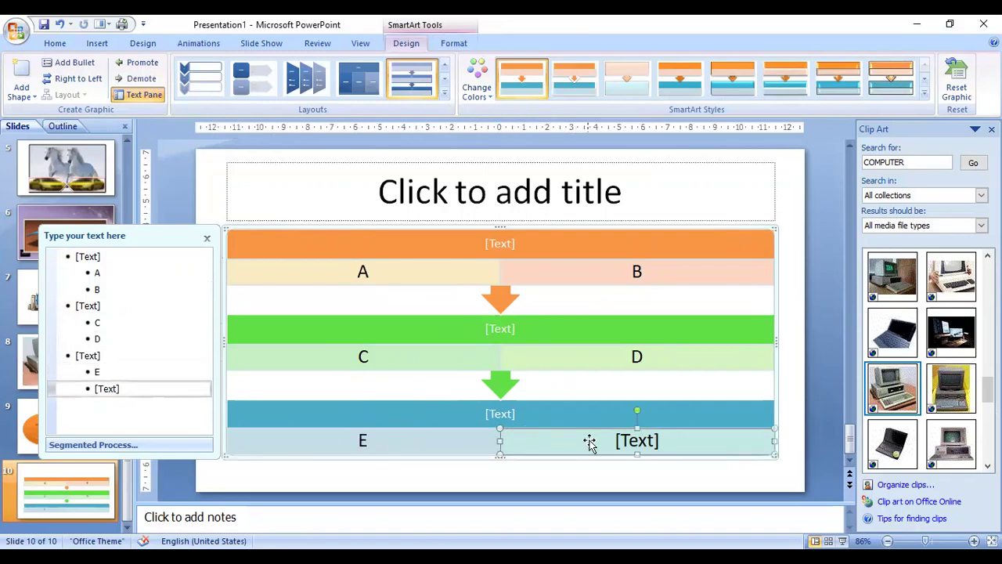
{"action": "type", "text": "F"}
Type Z, X and N into the orange, green and blue header bars
{"action": "left_click", "coordinate": [500, 244]}
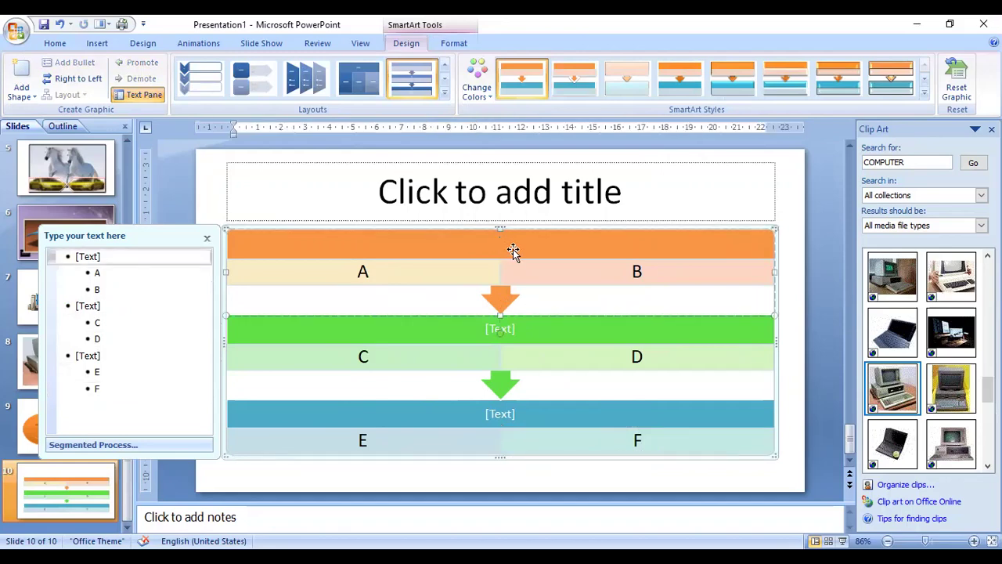
{"action": "type", "text": "Z"}
{"action": "left_click", "coordinate": [509, 329]}
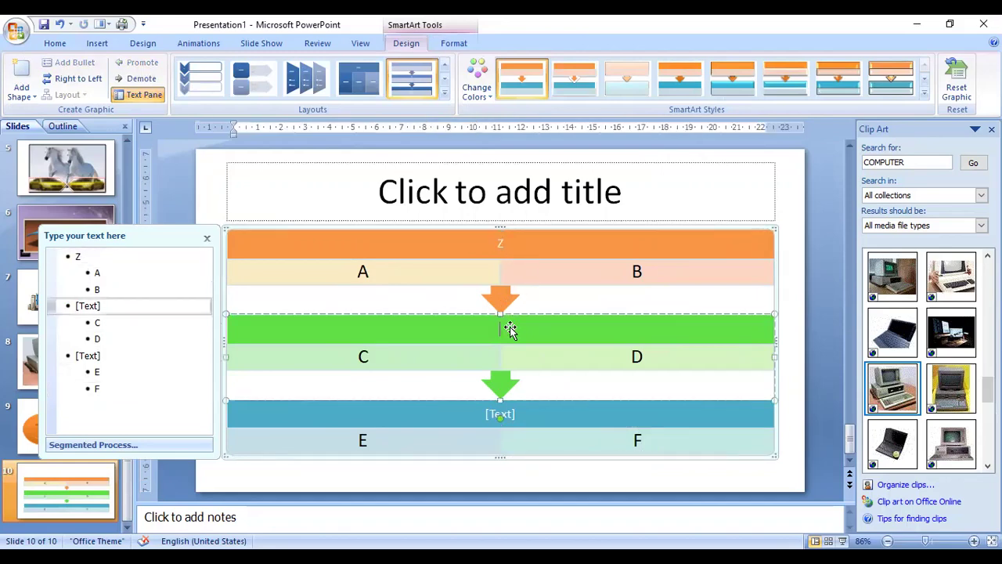
{"action": "type", "text": "X"}
{"action": "left_click", "coordinate": [536, 415]}
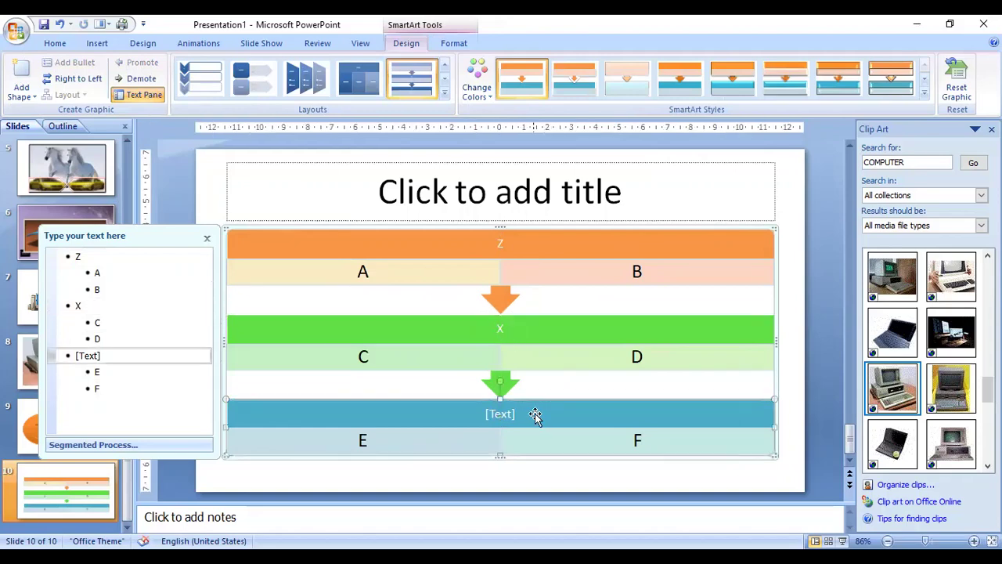
{"action": "left_click", "coordinate": [502, 415]}
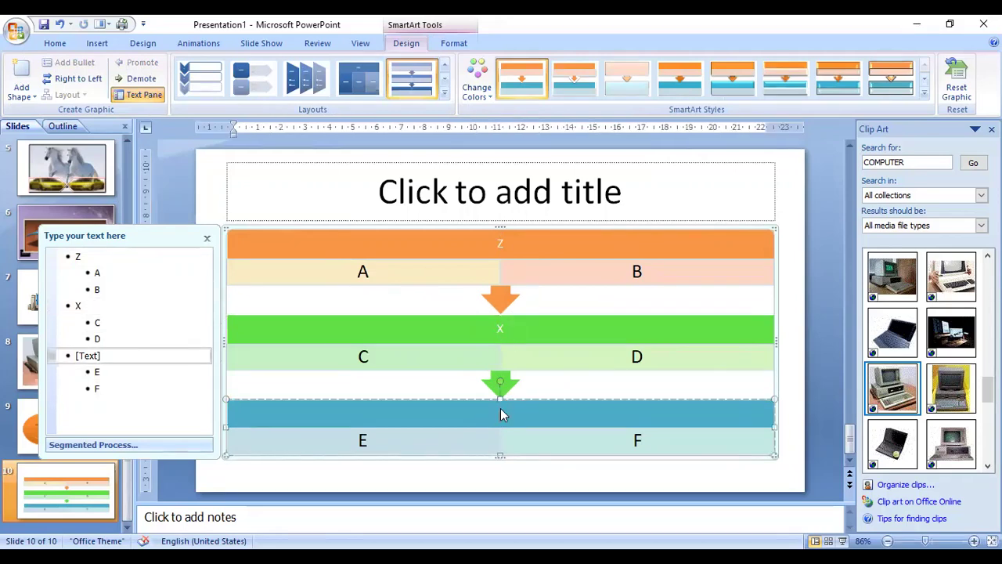
{"action": "type", "text": "N"}
{"action": "left_click", "coordinate": [785, 202]}
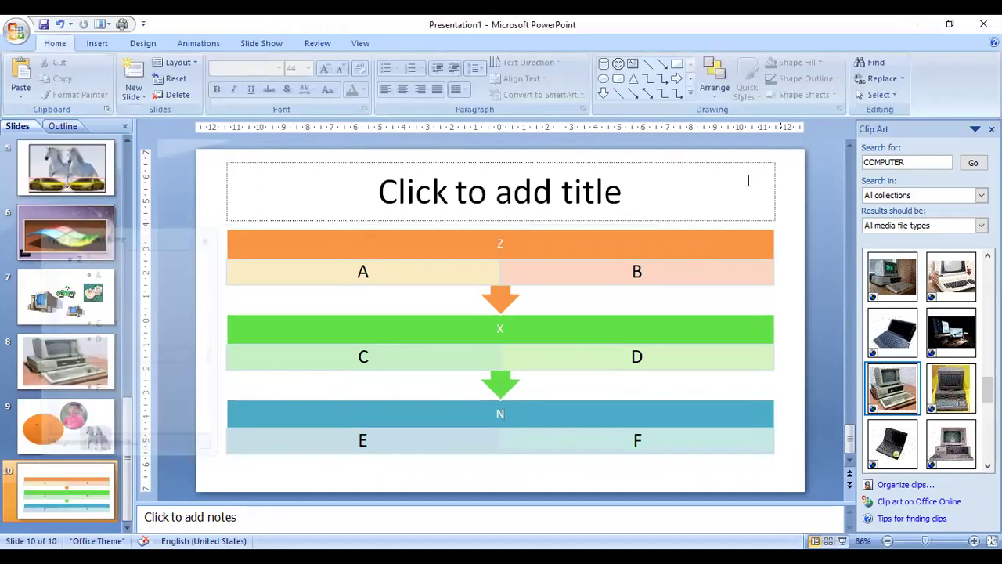
{"action": "left_click", "coordinate": [492, 269]}
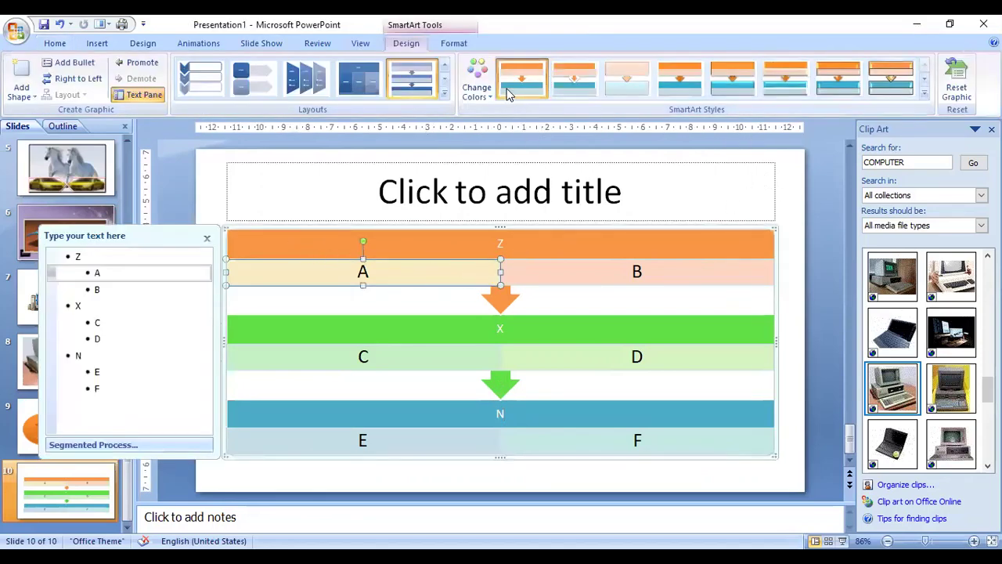
Switch to Picture Accent List and insert the HINDUSTAN UNILIVER image from COREL DRWA for Z
{"action": "left_click", "coordinate": [443, 96]}
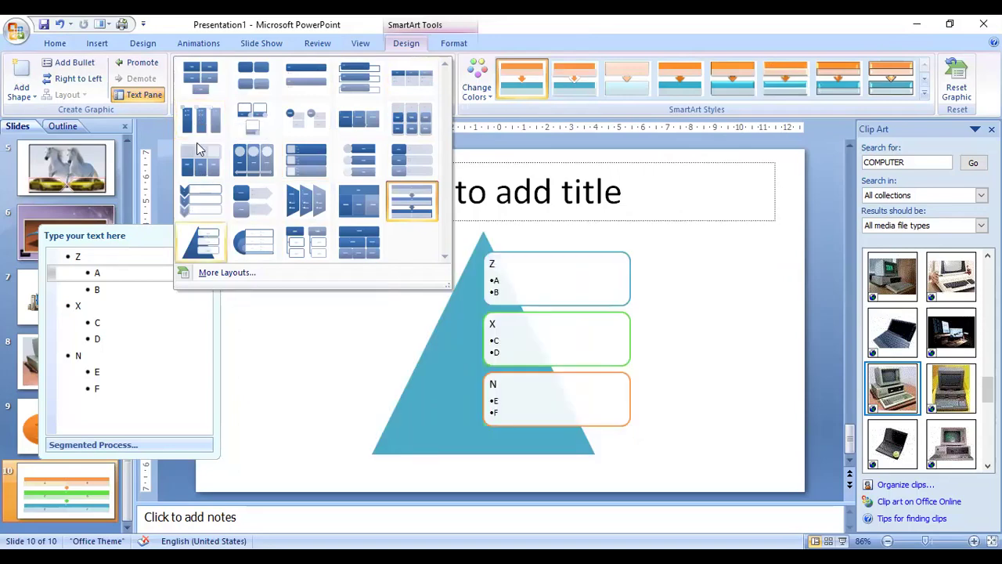
{"action": "left_click", "coordinate": [200, 151]}
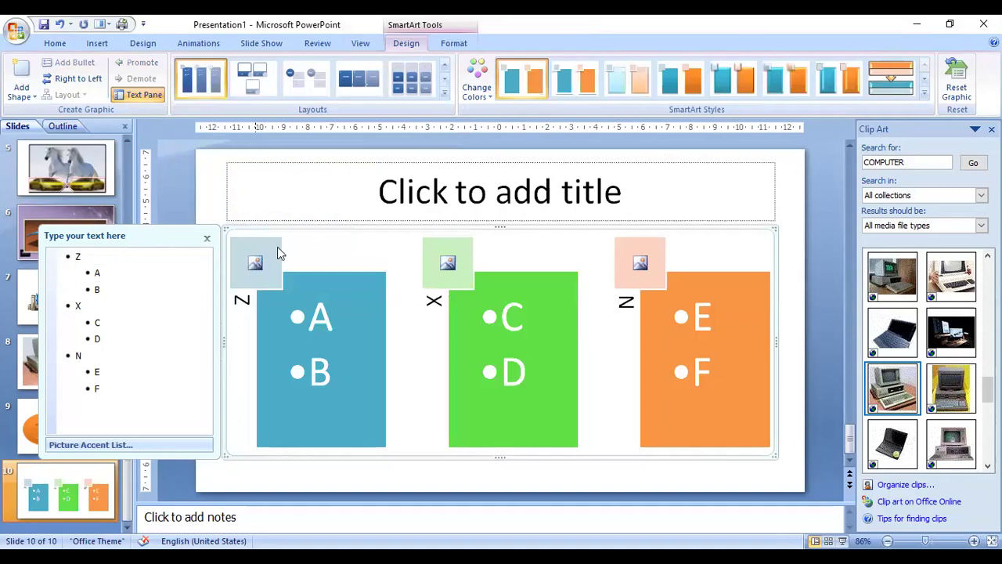
{"action": "left_click", "coordinate": [280, 253]}
{"action": "scroll", "coordinate": [261, 157], "scroll_direction": "up", "scroll_amount": 2}
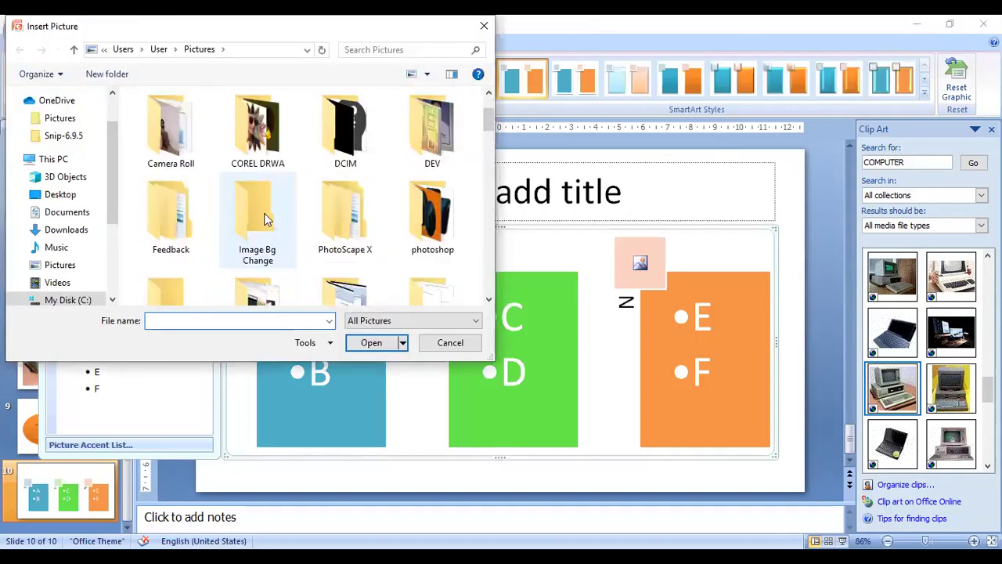
{"action": "double_click", "coordinate": [261, 139]}
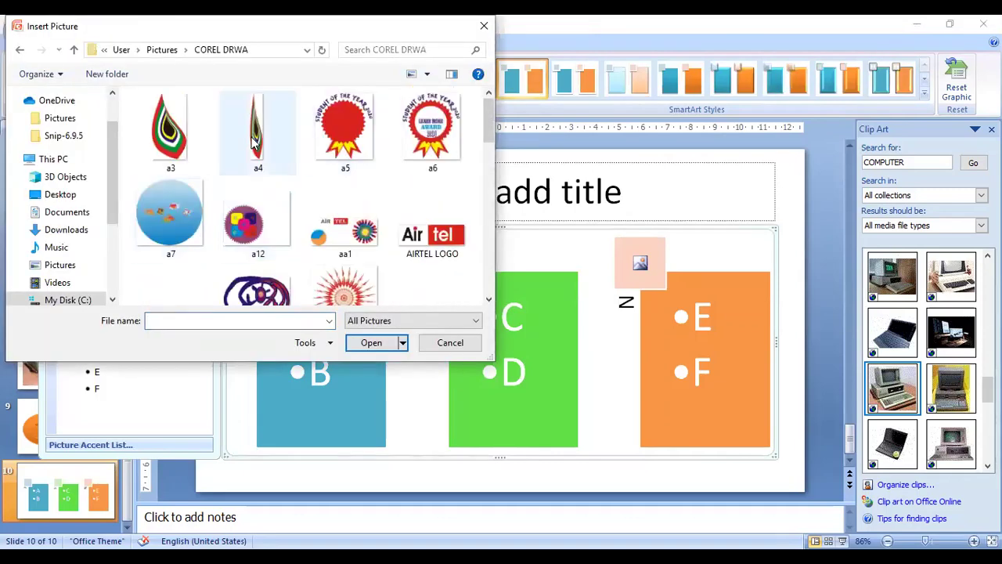
{"action": "scroll", "coordinate": [294, 246], "scroll_direction": "down", "scroll_amount": 5}
{"action": "scroll", "coordinate": [293, 246], "scroll_direction": "down", "scroll_amount": 3}
{"action": "left_click", "coordinate": [169, 247]}
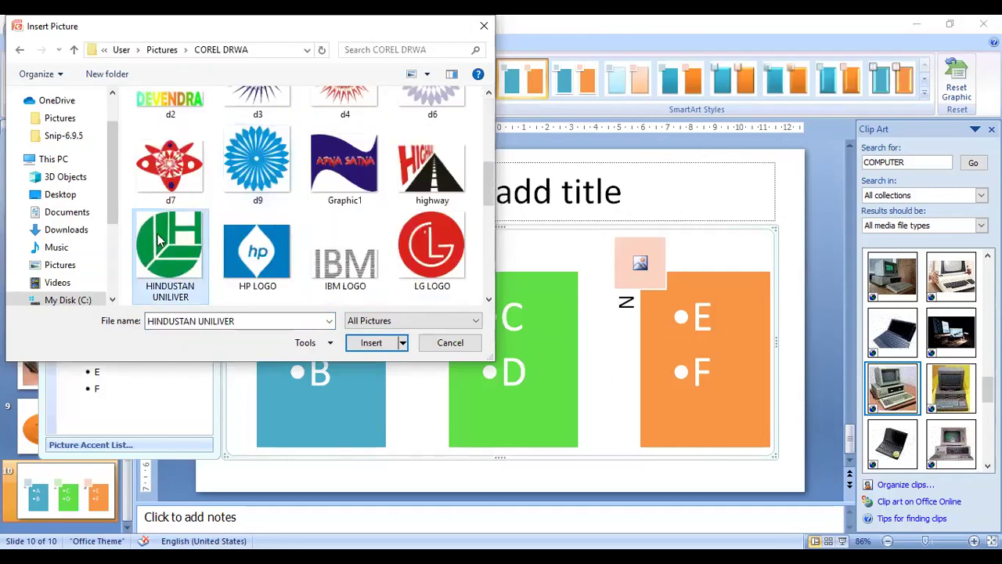
{"action": "left_click", "coordinate": [388, 344]}
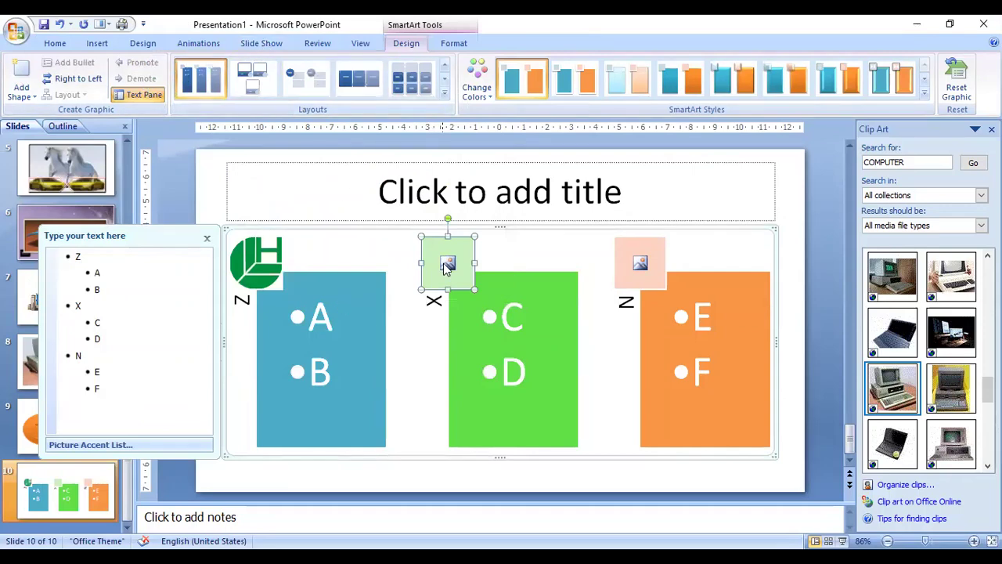
Insert the a12 image beside X and the a6 award badge beside N
{"action": "left_click", "coordinate": [272, 206]}
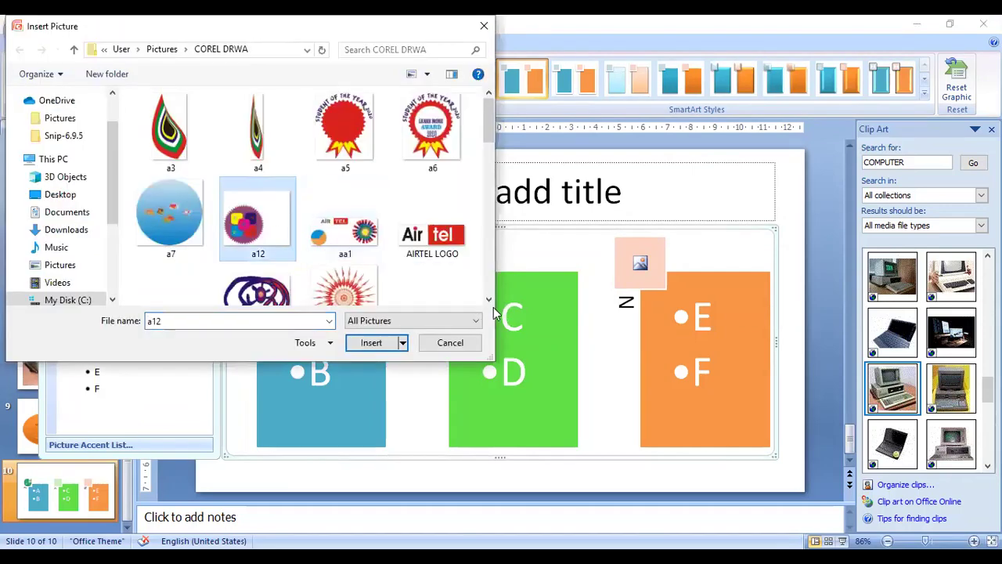
{"action": "left_click", "coordinate": [371, 342]}
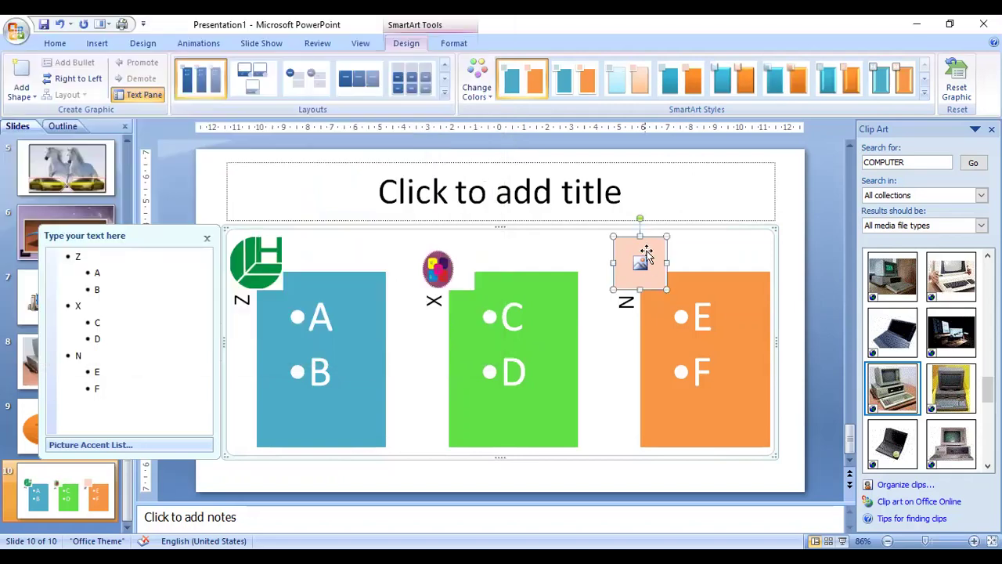
{"action": "left_click", "coordinate": [639, 262]}
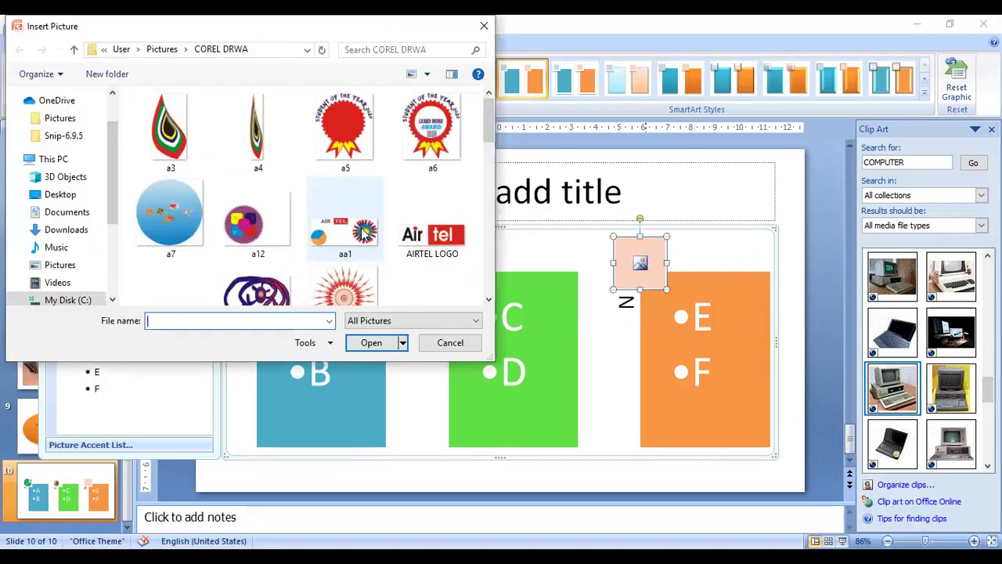
{"action": "left_click", "coordinate": [432, 129]}
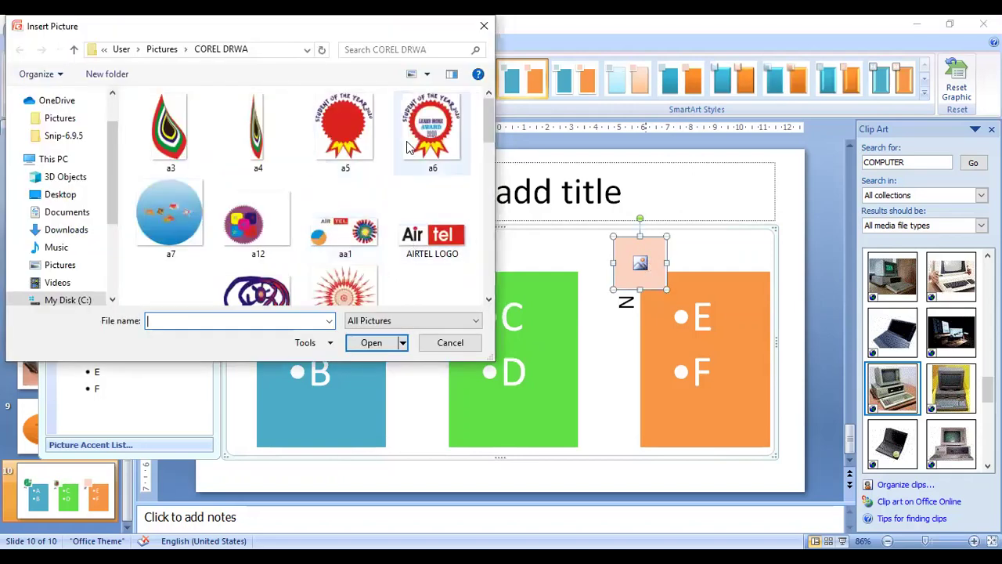
{"action": "left_click", "coordinate": [370, 342]}
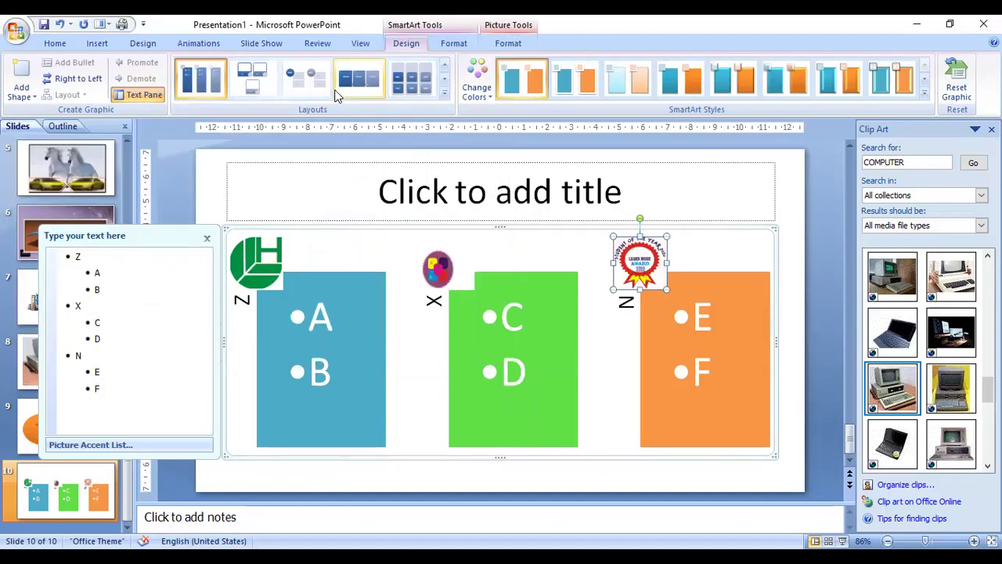
Change the Z, X, N diagram to the Hierarchy List layout, then open More Layouts
{"action": "left_click", "coordinate": [444, 95]}
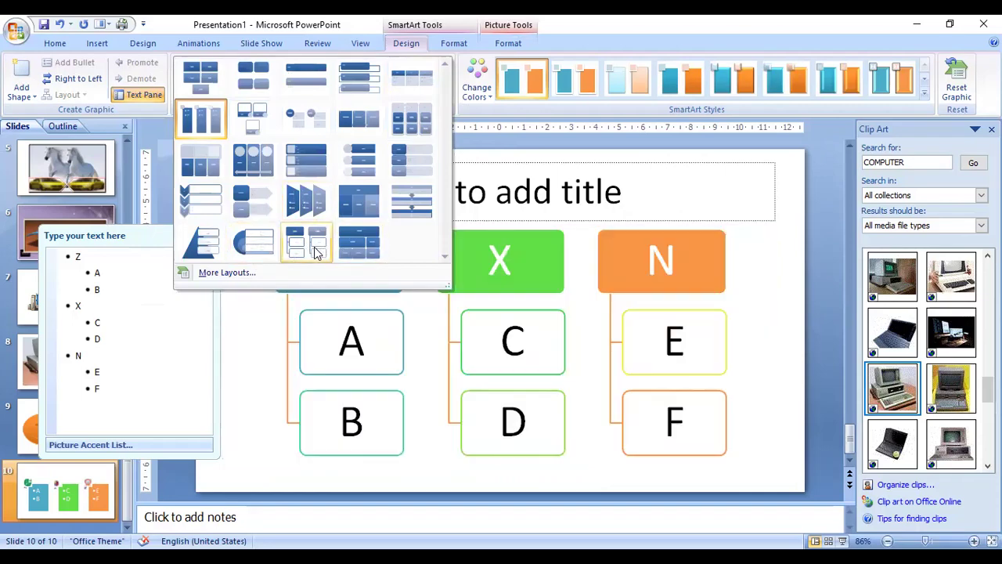
{"action": "left_click", "coordinate": [316, 250]}
{"action": "left_click", "coordinate": [781, 437]}
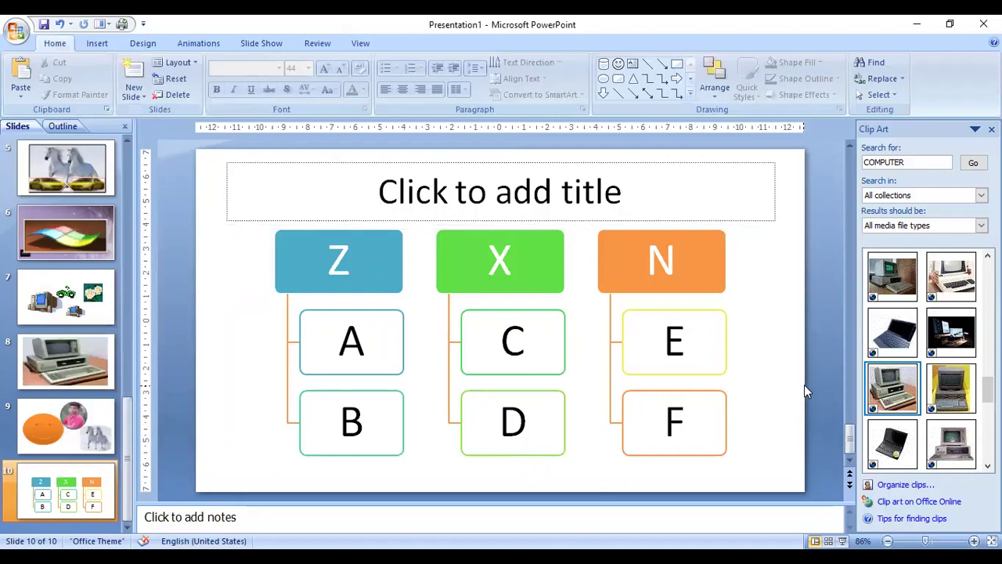
{"action": "left_click", "coordinate": [443, 281]}
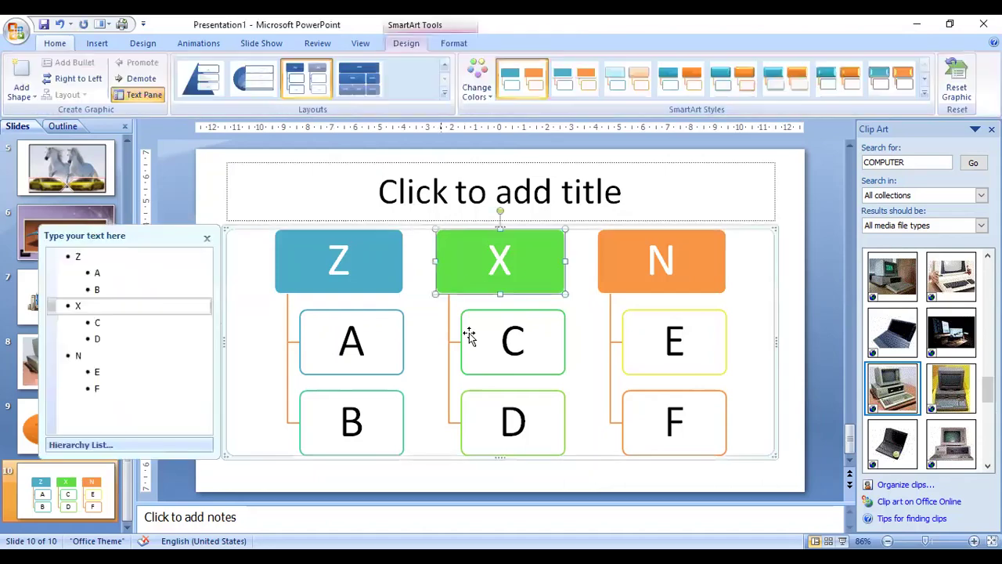
{"action": "left_click", "coordinate": [444, 92]}
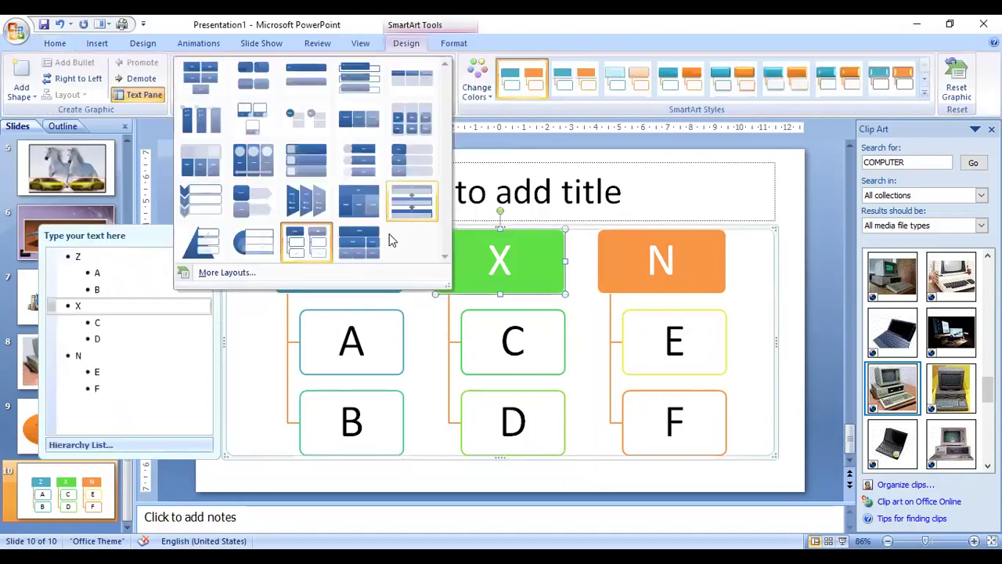
{"action": "left_click", "coordinate": [229, 274]}
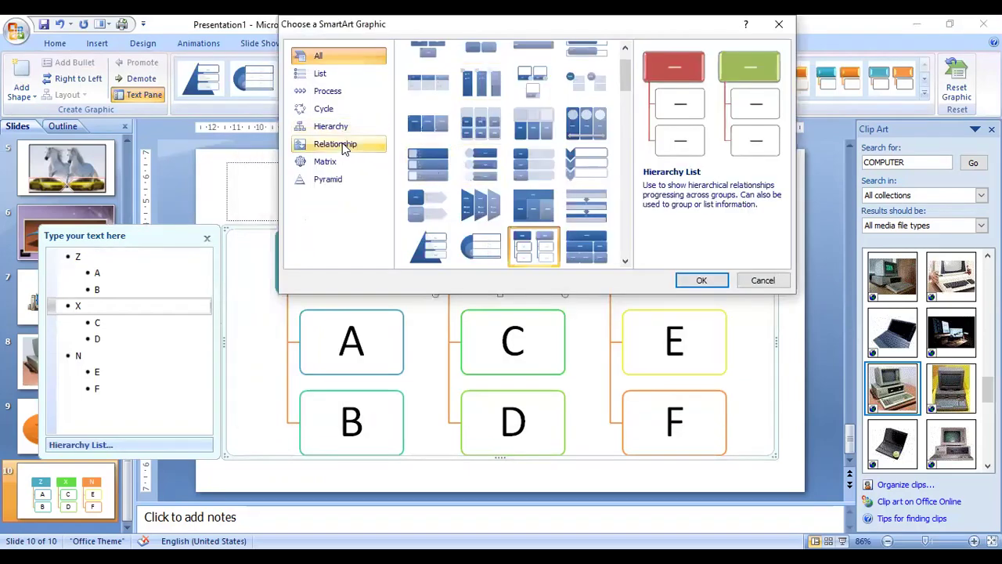
Browse the layout categories and apply the Cycle > Gear layout to the diagram
{"action": "left_click", "coordinate": [342, 146]}
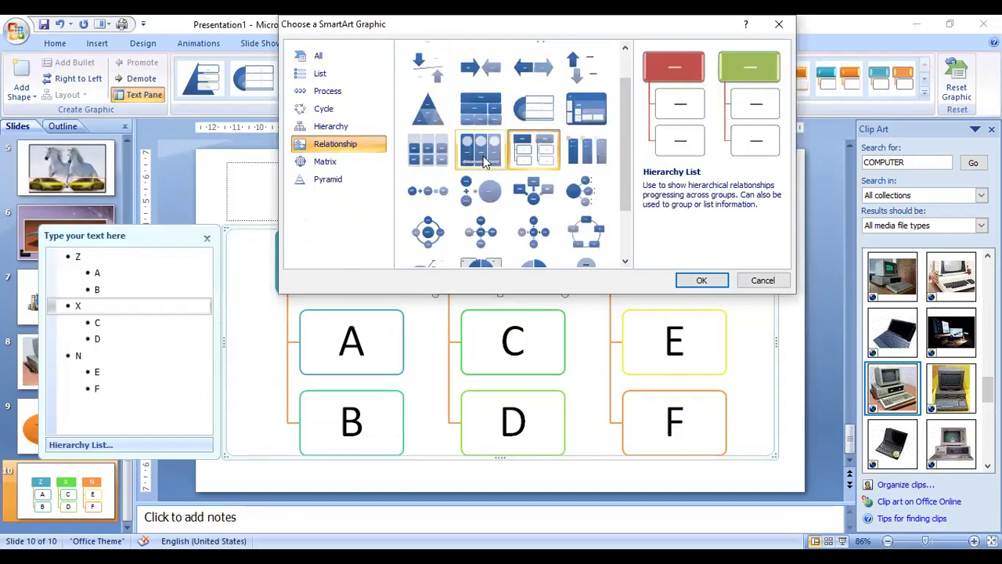
{"action": "key", "text": "Down"}
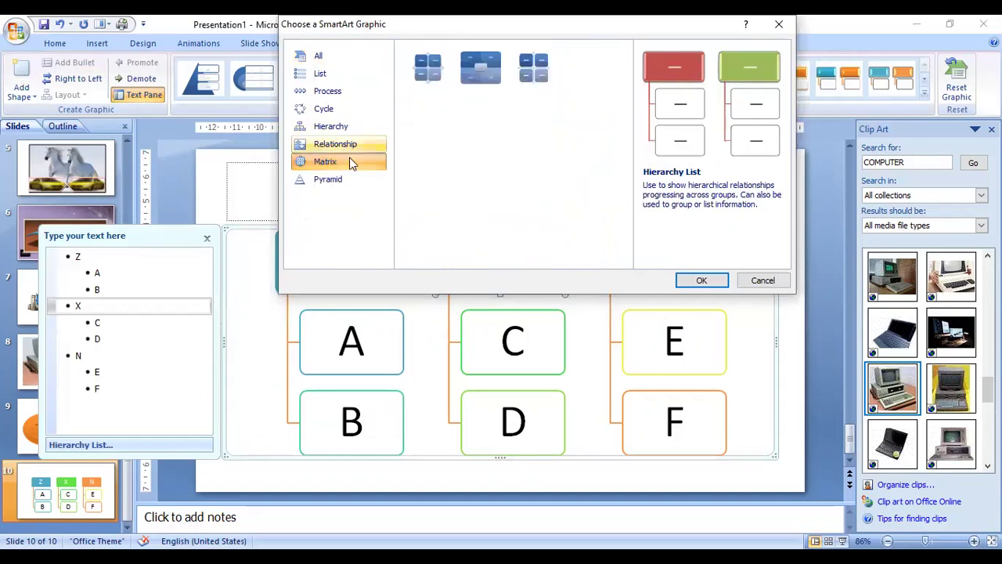
{"action": "left_click", "coordinate": [331, 179]}
{"action": "left_click", "coordinate": [327, 125]}
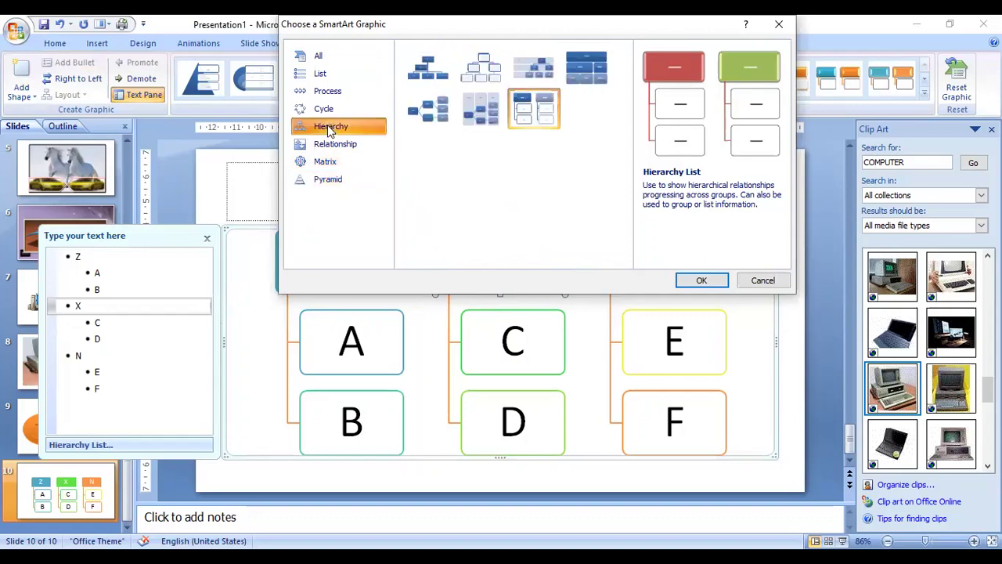
{"action": "left_click", "coordinate": [324, 108]}
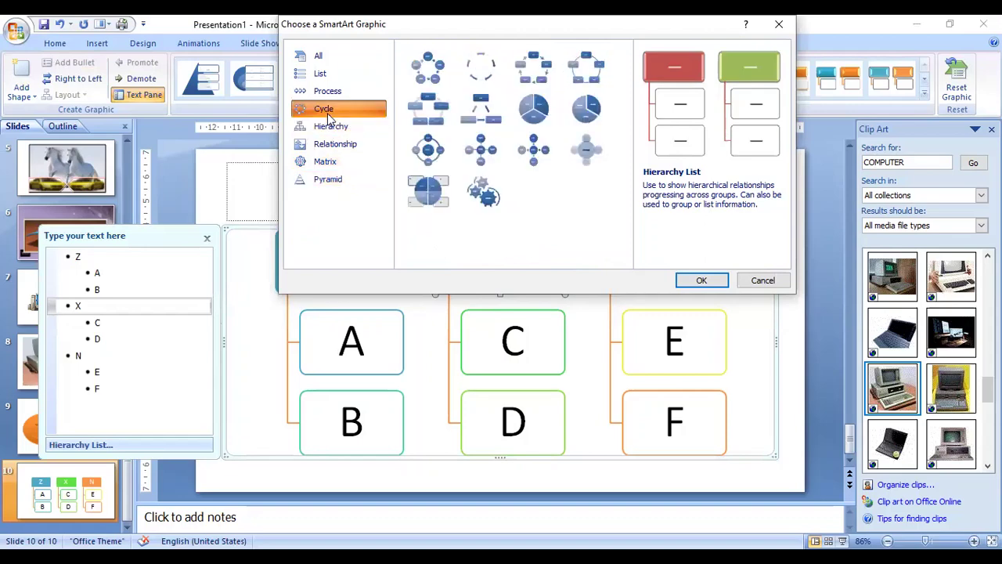
{"action": "left_click", "coordinate": [483, 190]}
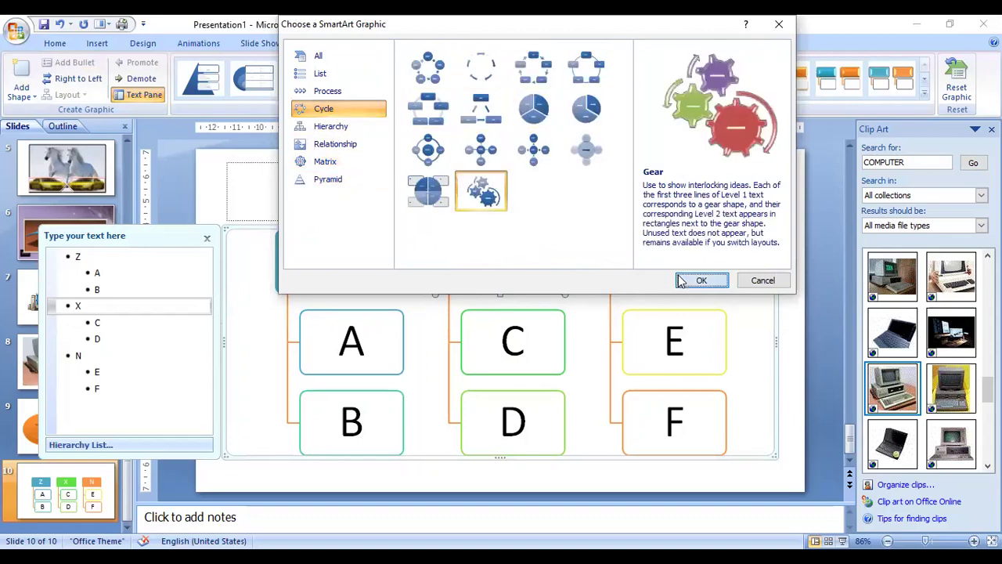
{"action": "left_click", "coordinate": [681, 280]}
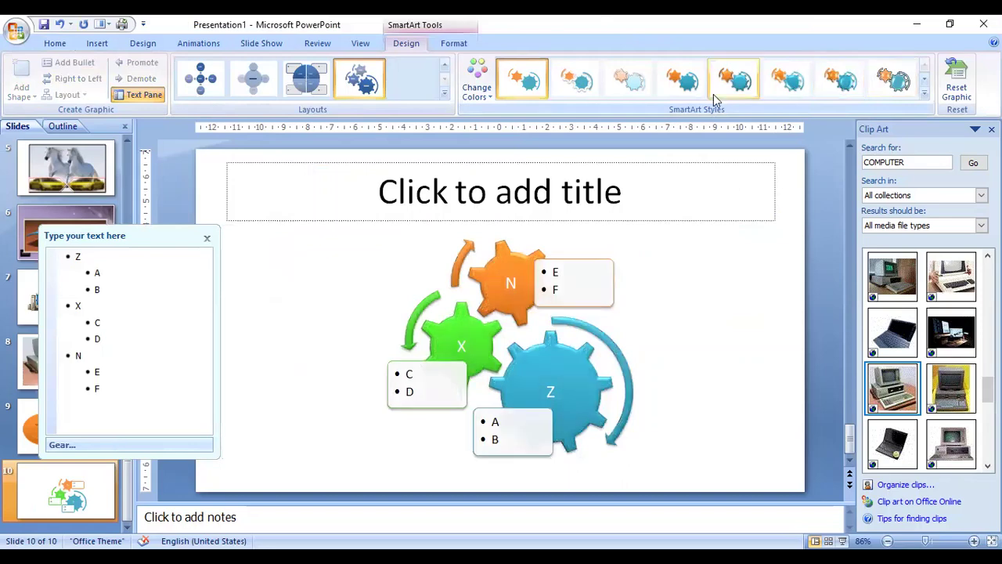
Apply a new SmartArt style to the gear diagram and fill its background solid blue
{"action": "left_click", "coordinate": [823, 91]}
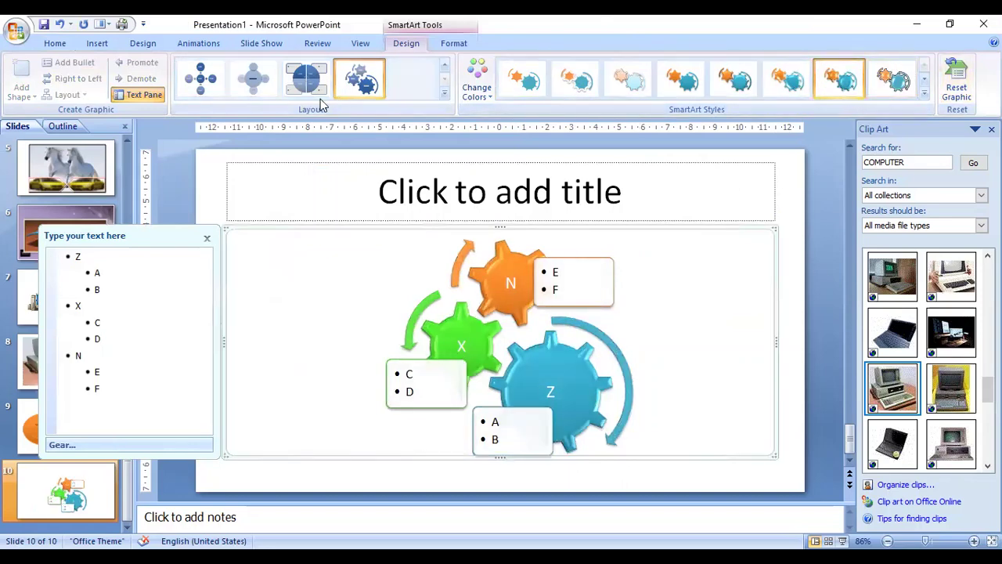
{"action": "left_click", "coordinate": [463, 43]}
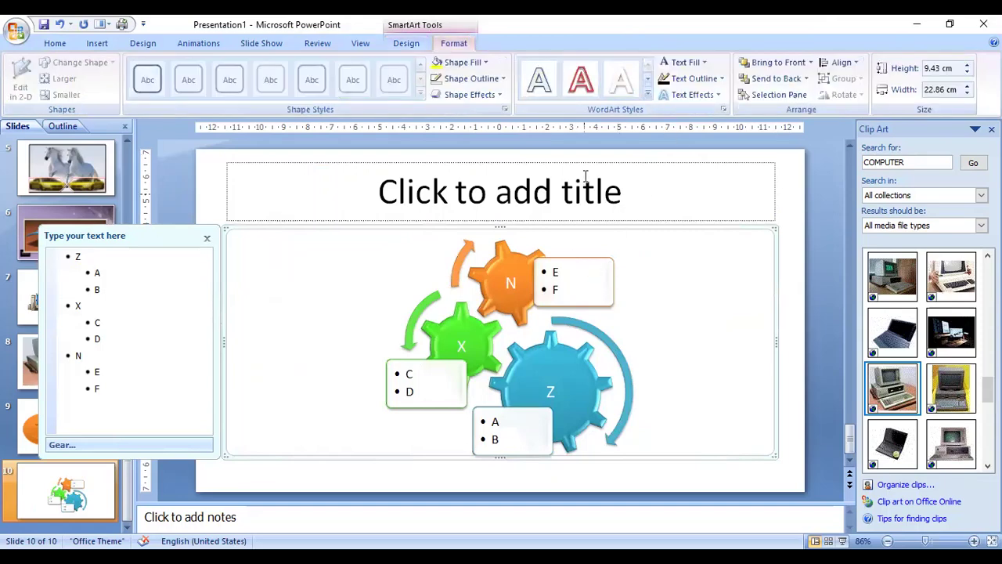
{"action": "left_click", "coordinate": [487, 63]}
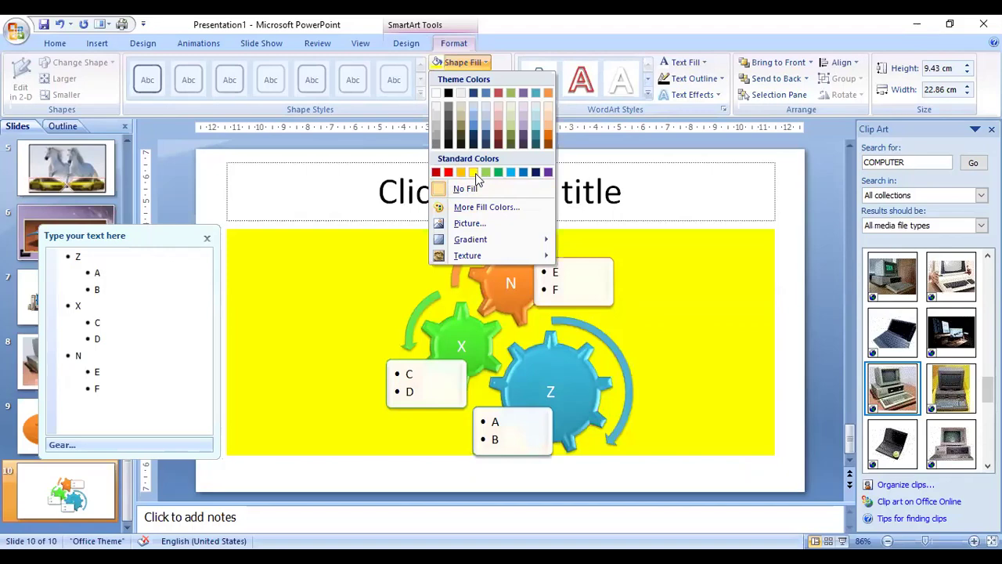
{"action": "left_click", "coordinate": [510, 172]}
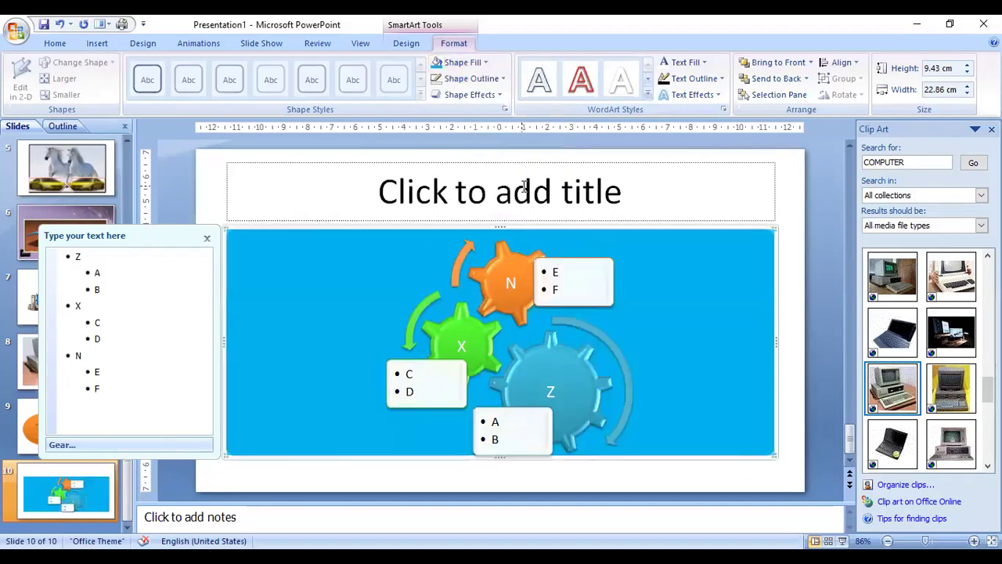
{"action": "left_click", "coordinate": [782, 425]}
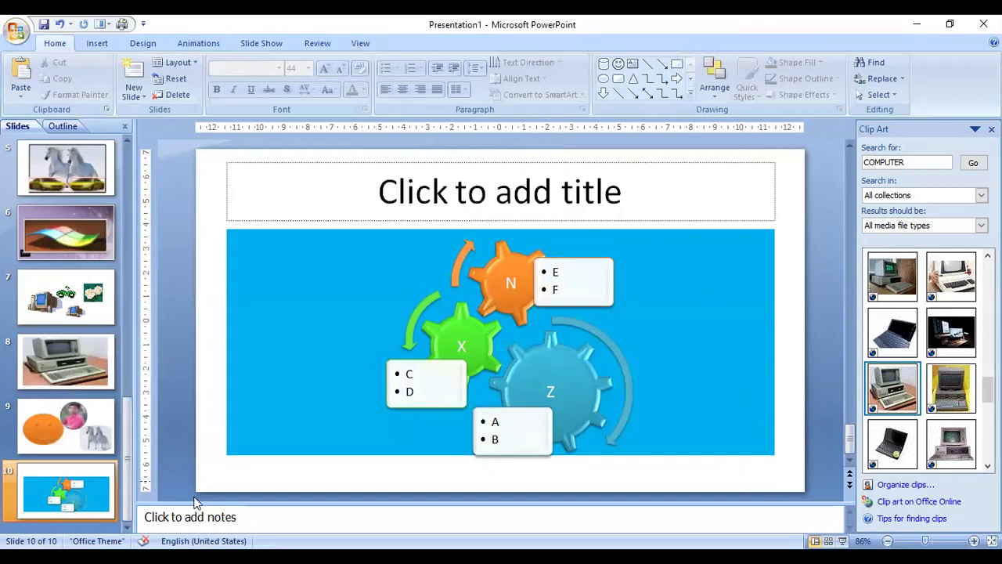
Add slide 11 and insert a Block Cycle SmartArt graphic from the Cycle layouts
{"action": "left_click", "coordinate": [97, 44]}
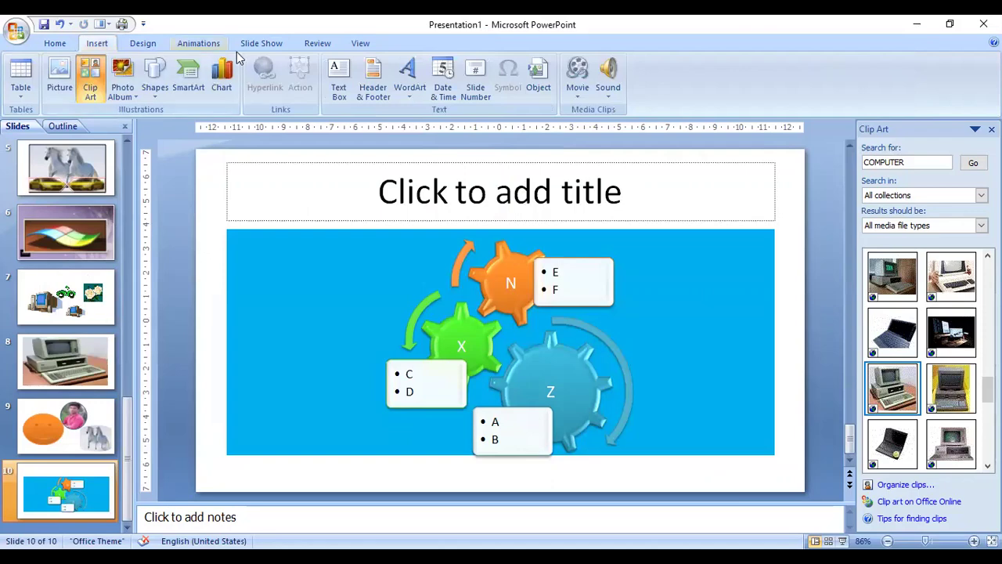
{"action": "left_click", "coordinate": [191, 87]}
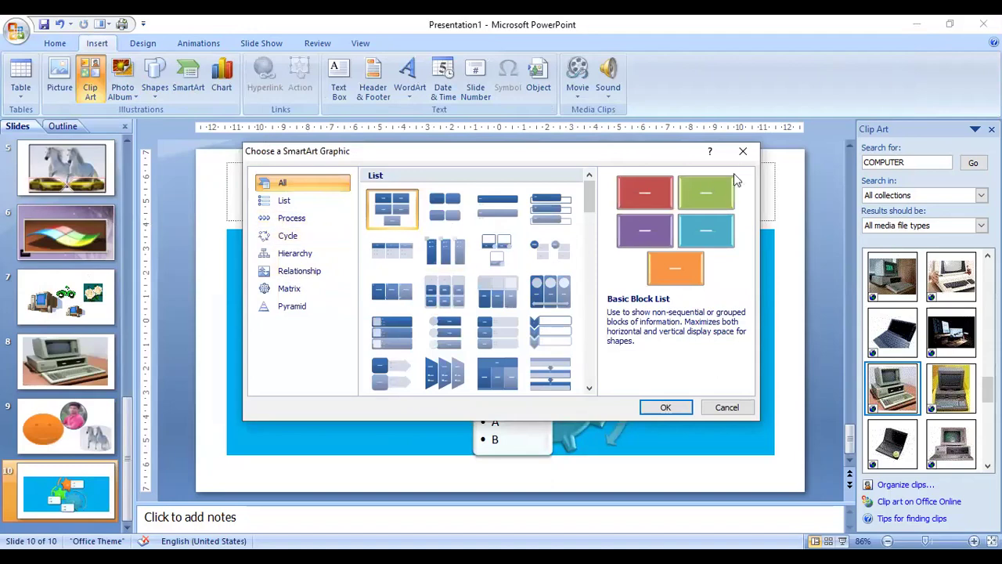
{"action": "left_click", "coordinate": [743, 150]}
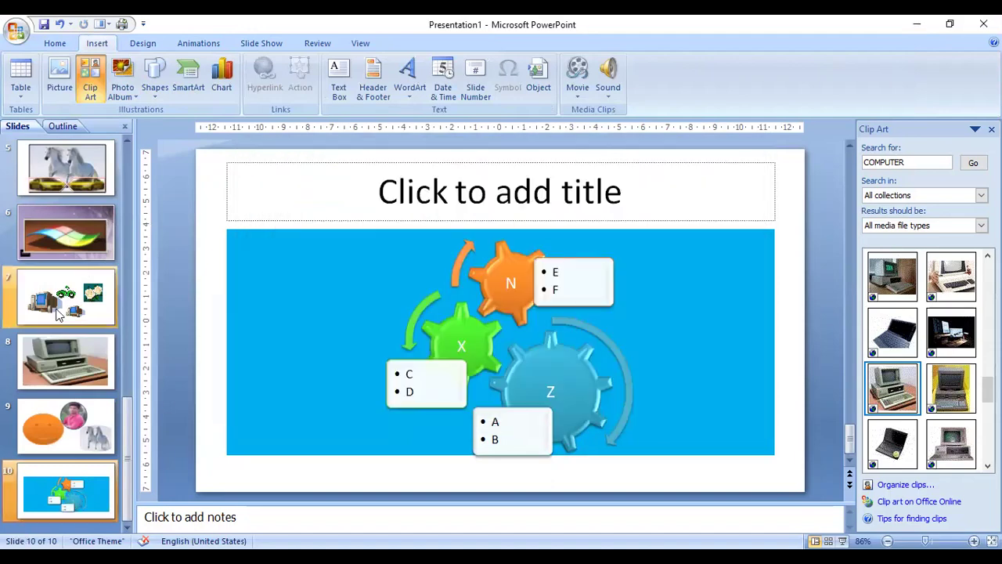
{"action": "key", "text": "ctrl+m"}
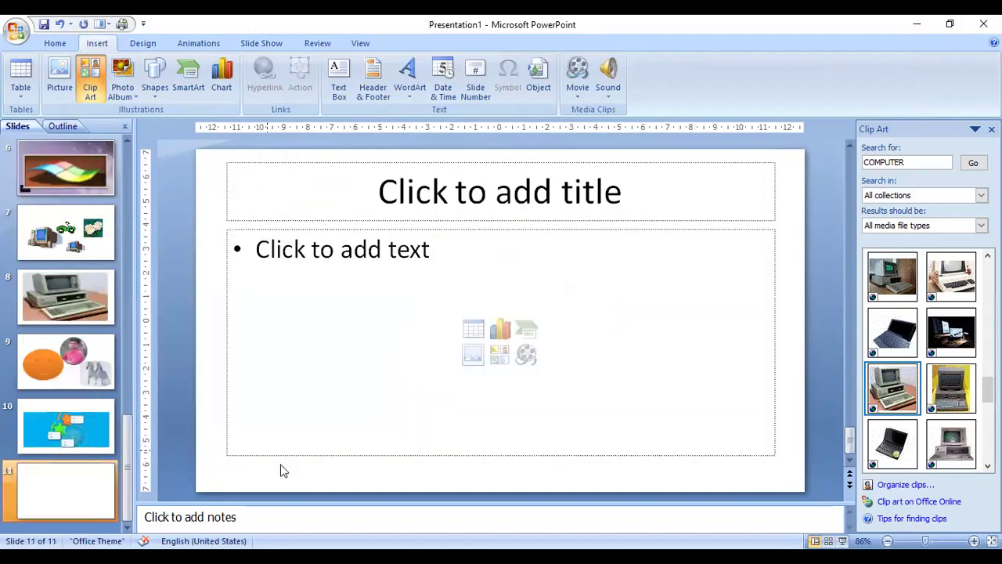
{"action": "left_click", "coordinate": [196, 94]}
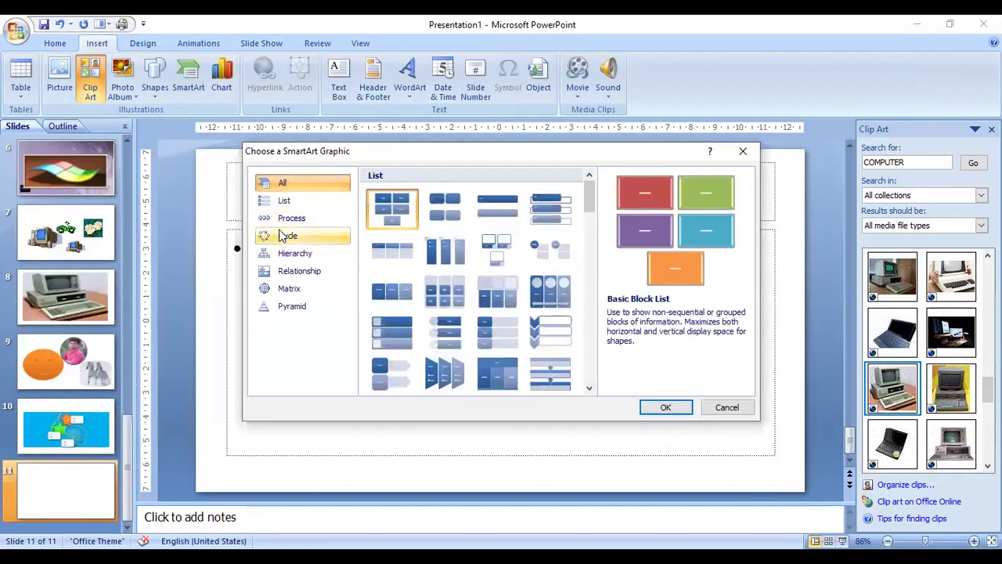
{"action": "left_click", "coordinate": [288, 237]}
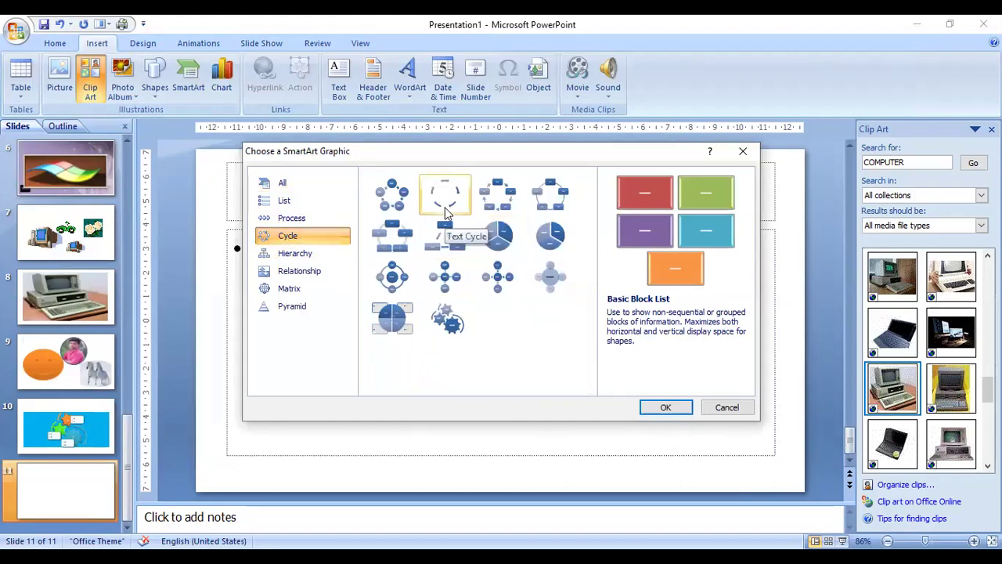
{"action": "left_click", "coordinate": [544, 199]}
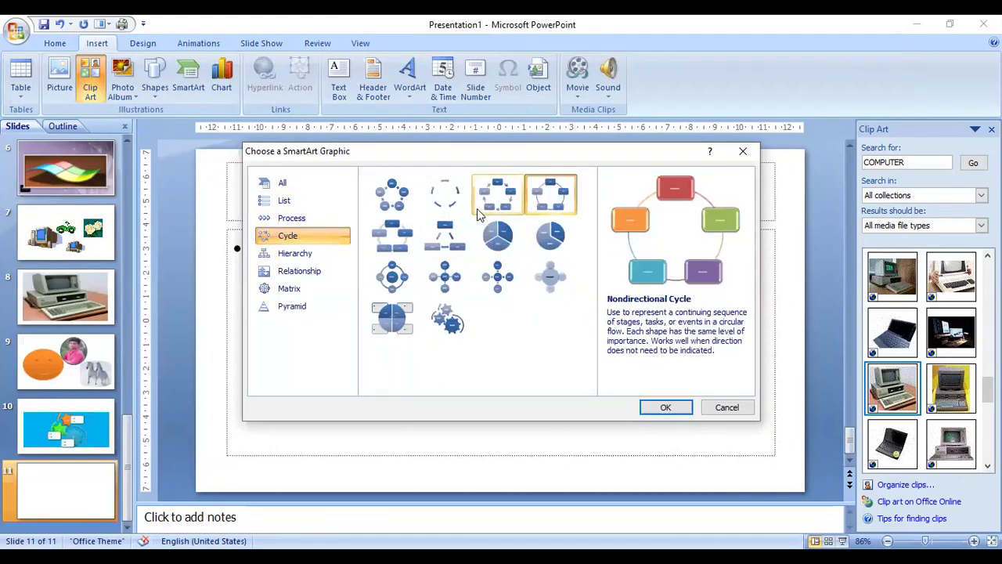
{"action": "left_click", "coordinate": [478, 210]}
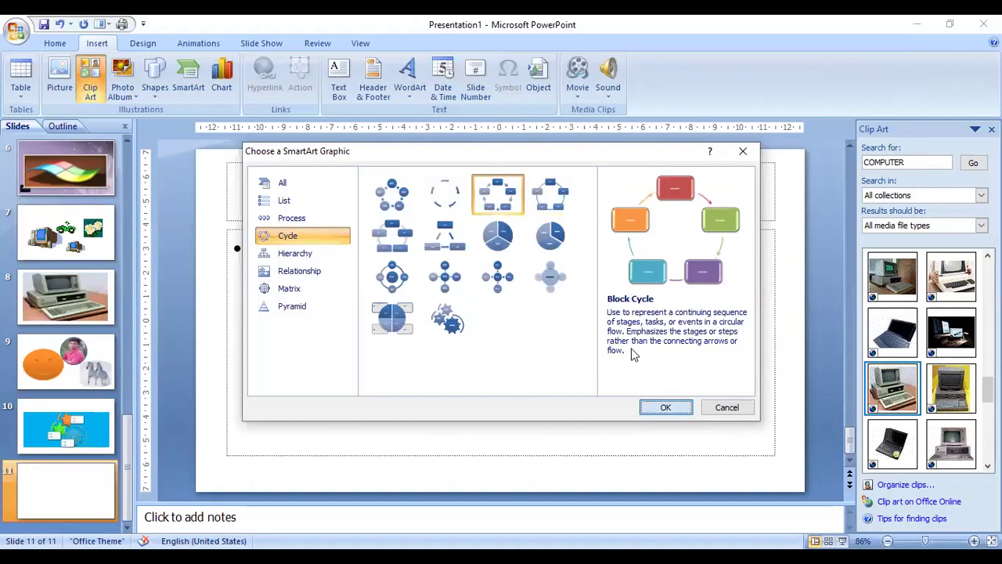
{"action": "key", "text": "Return"}
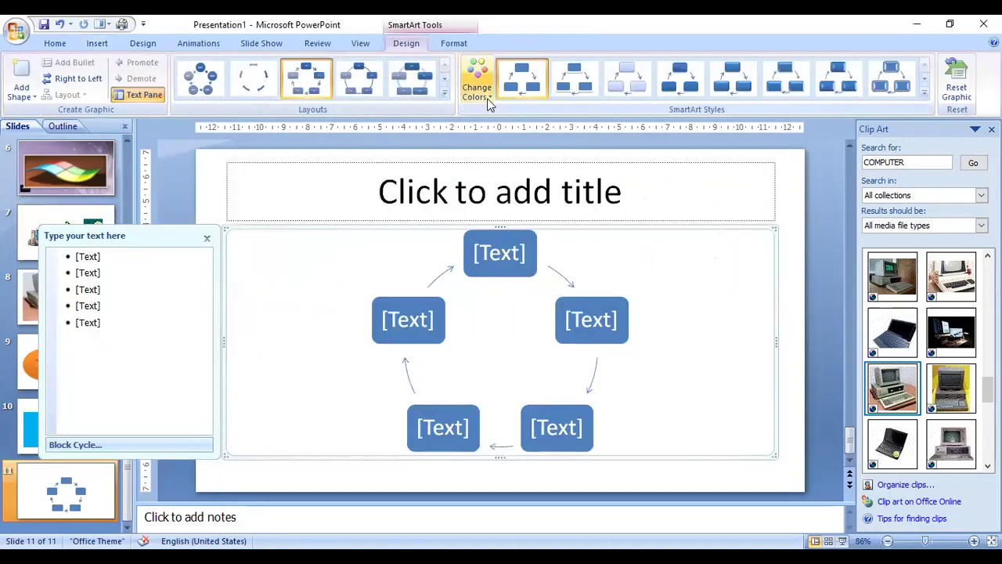
Recolour the Block Cycle with a Colorful scheme and give it a 3D SmartArt style
{"action": "left_click", "coordinate": [489, 92]}
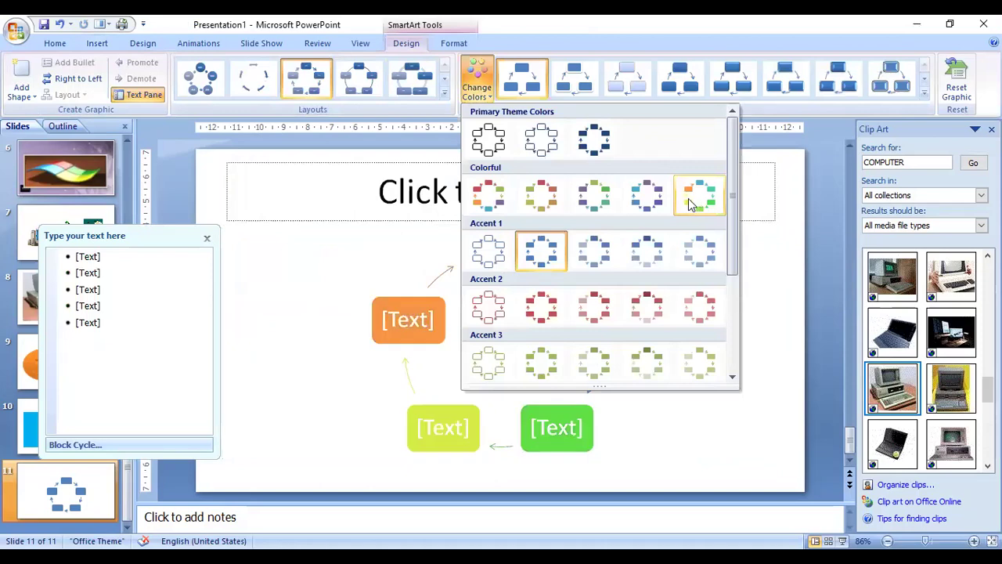
{"action": "left_click", "coordinate": [681, 205]}
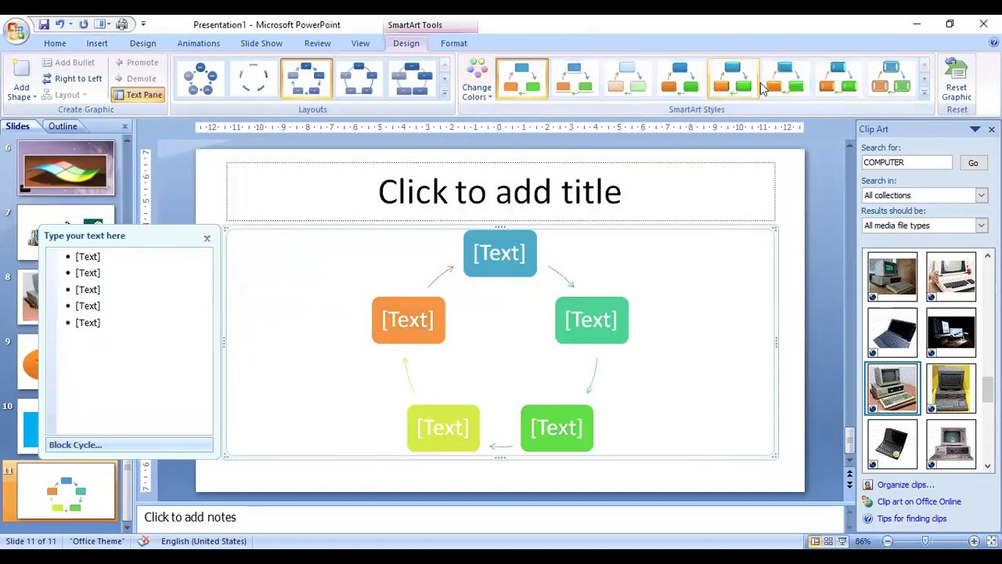
{"action": "left_click", "coordinate": [838, 84]}
{"action": "left_click", "coordinate": [706, 280]}
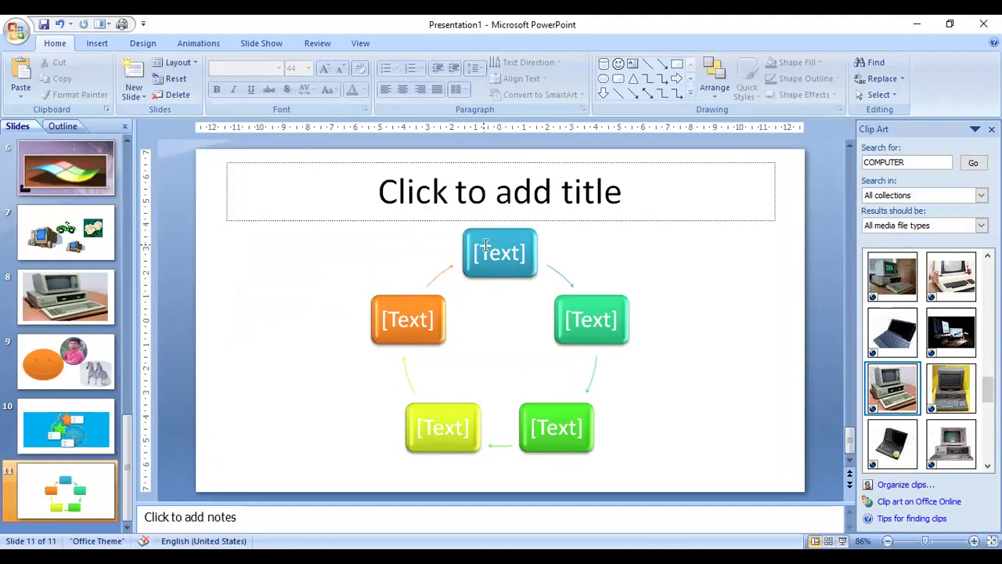
Add a new blank slide 12 after slide 11
{"action": "left_click", "coordinate": [97, 44]}
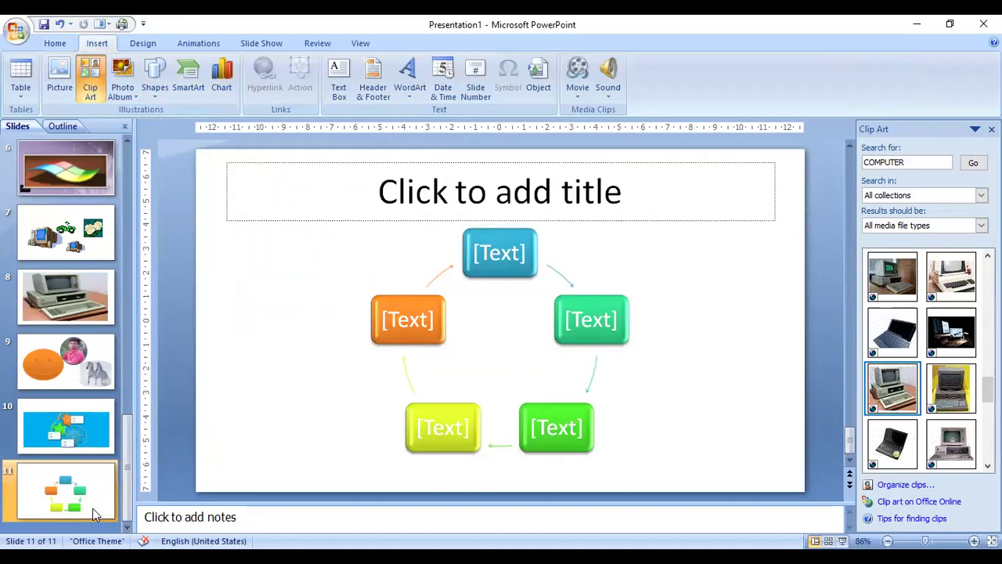
{"action": "left_click", "coordinate": [94, 509]}
{"action": "key", "text": "Return"}
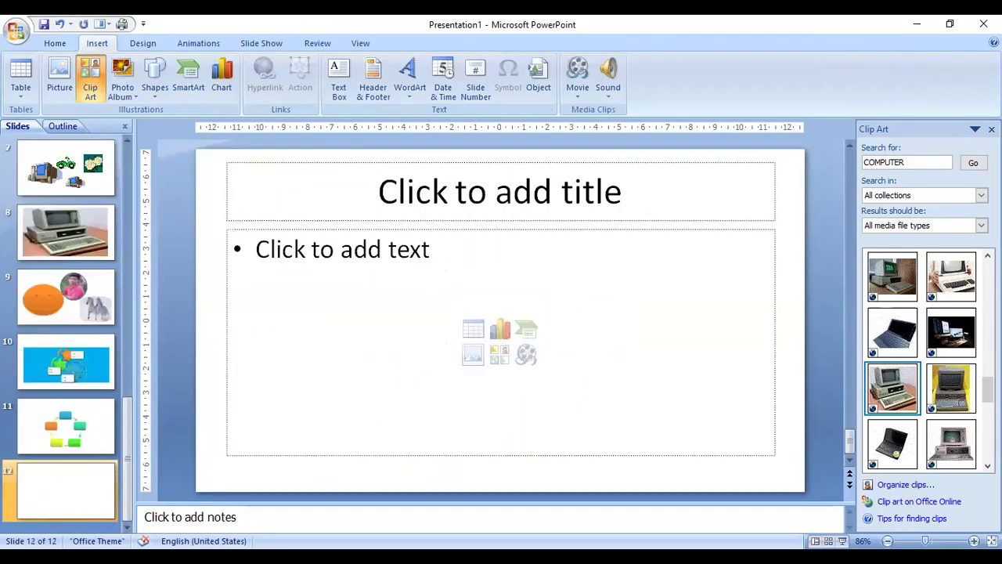
Insert the first Pie chart type onto slide 12, giving a Sales pie with legend
{"action": "left_click", "coordinate": [223, 87]}
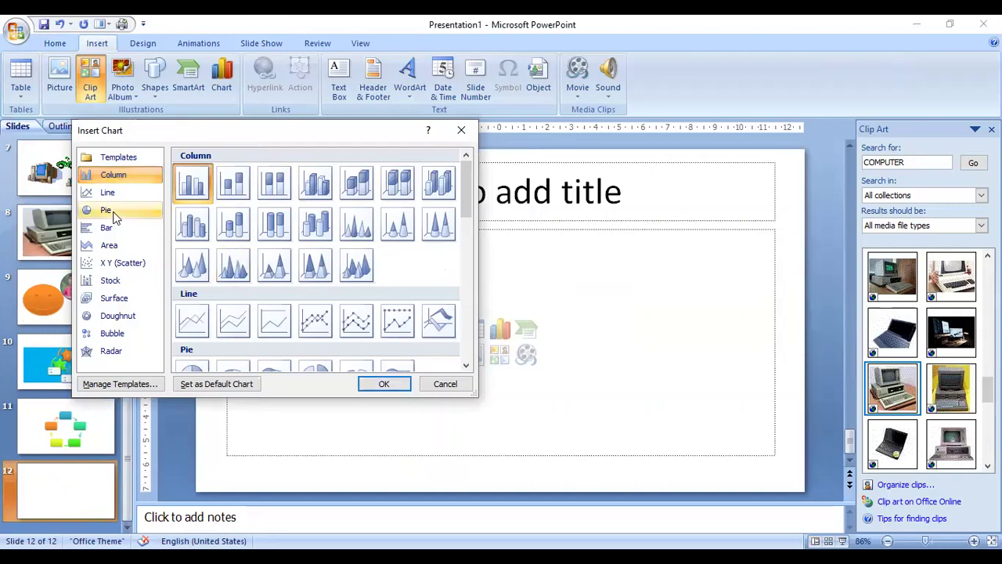
{"action": "left_click", "coordinate": [113, 212]}
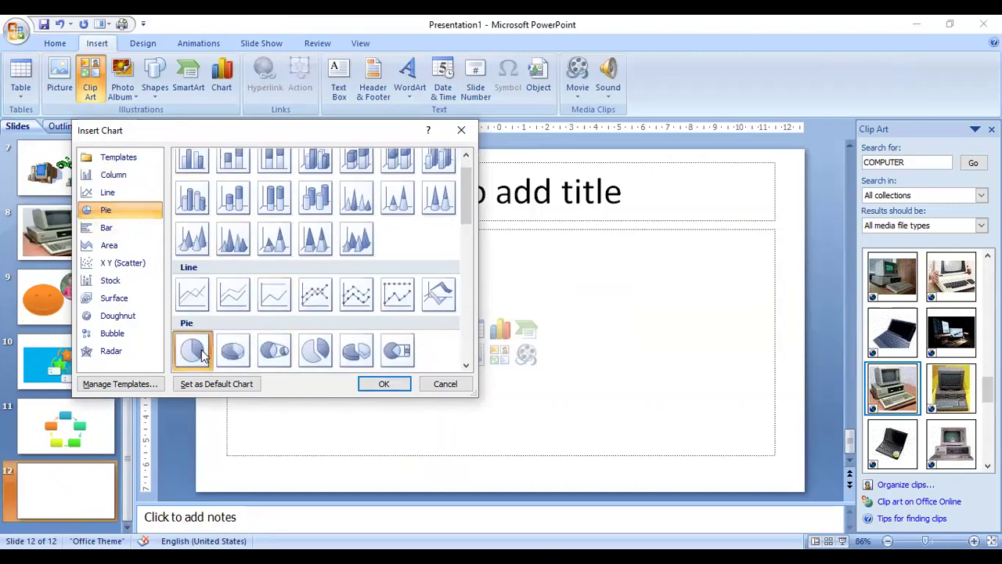
{"action": "left_click", "coordinate": [382, 384]}
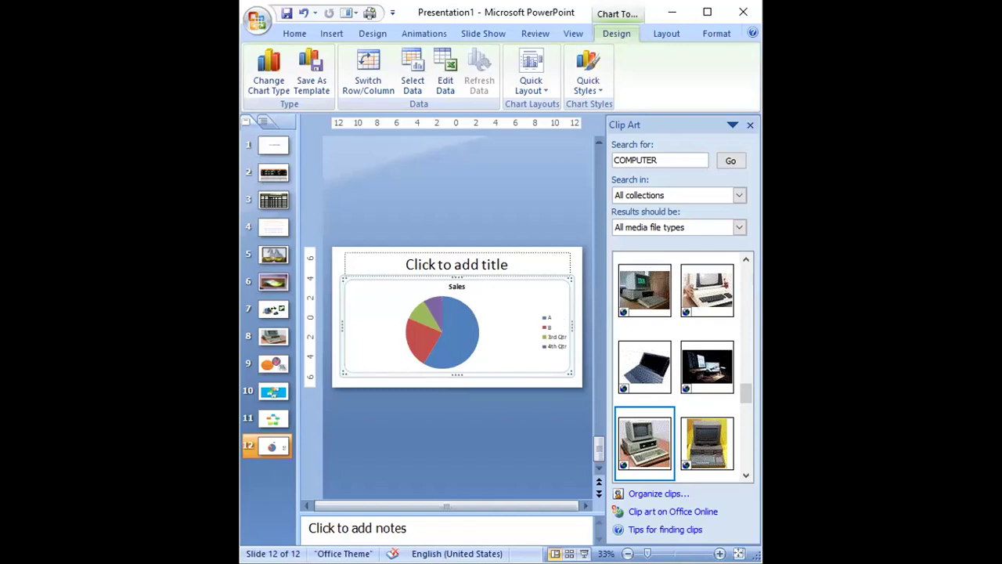
Rename the third and fourth chart categories to C and D in the data worksheet
{"action": "type", "text": "C"}
{"action": "key", "text": "Return"}
{"action": "type", "text": "D"}
{"action": "key", "text": "Return"}
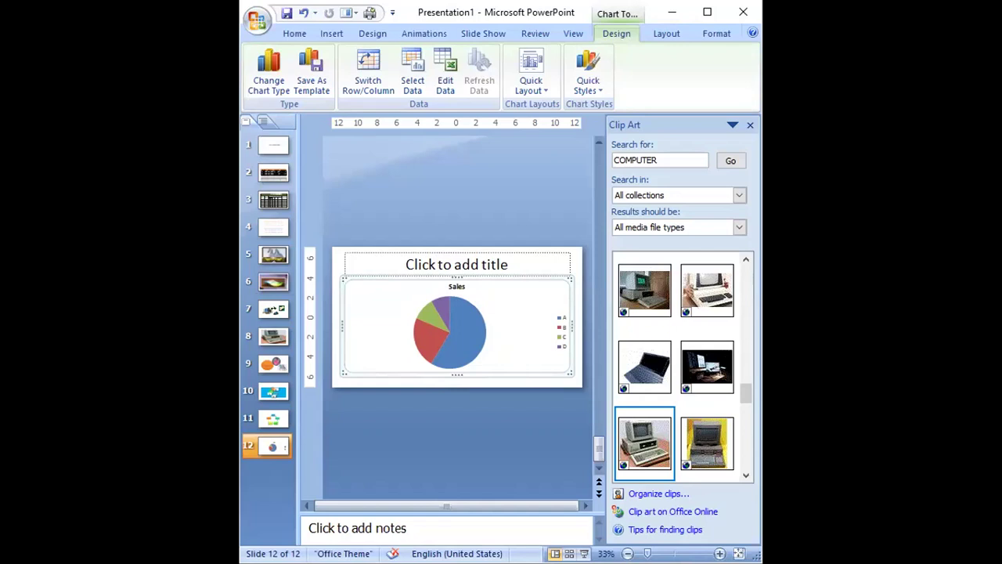
Enter new values for categories A, B and D, then maximize the PowerPoint window
{"action": "key", "text": "Return"}
{"action": "key", "text": "Return"}
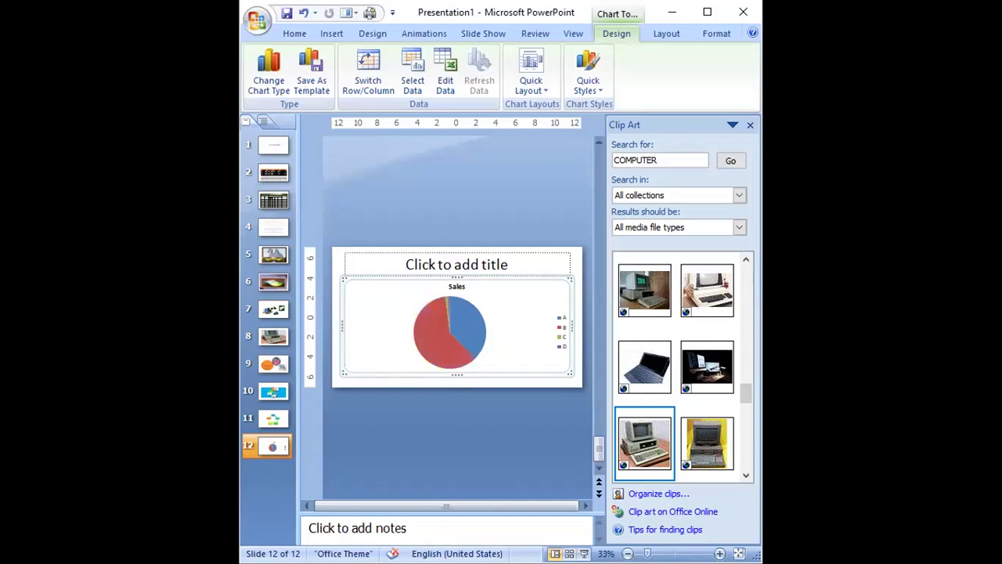
{"action": "key", "text": "Return"}
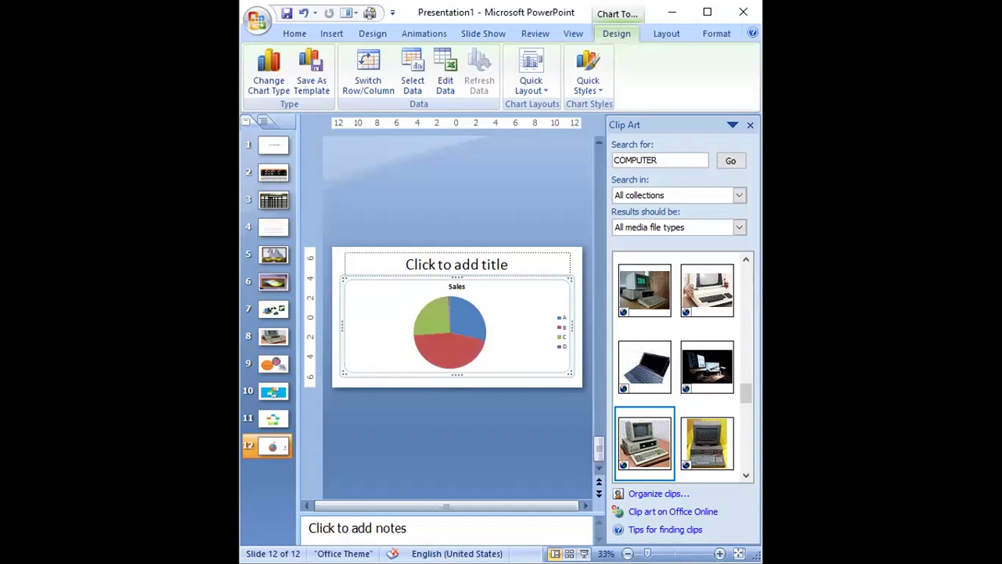
{"action": "key", "text": "Return"}
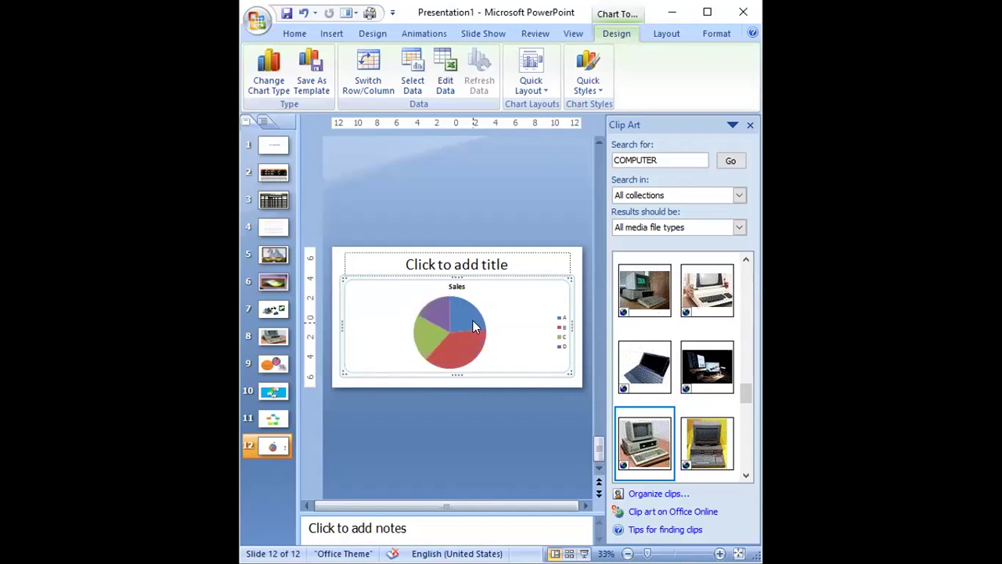
{"action": "left_click", "coordinate": [472, 320]}
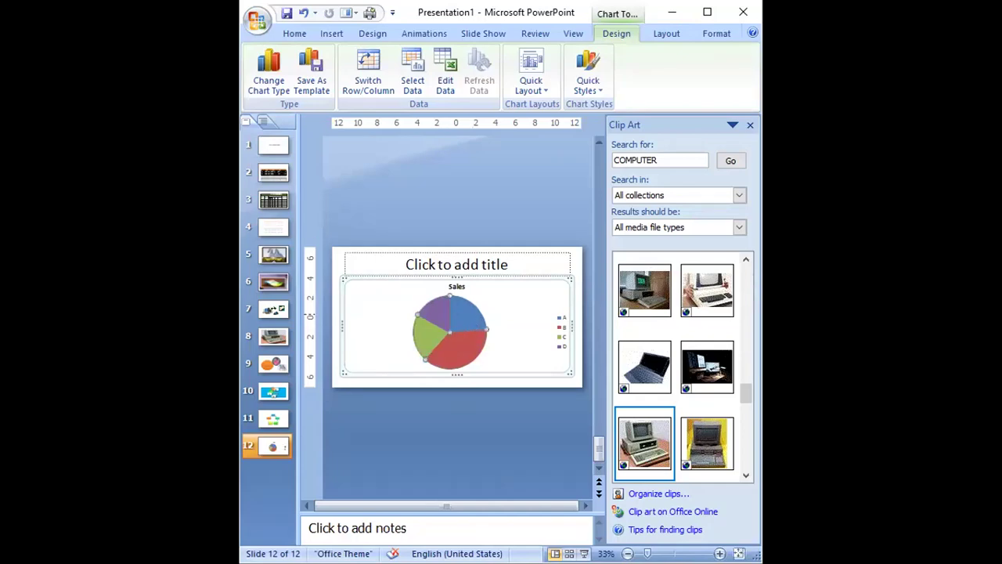
{"action": "key", "text": "super+Up"}
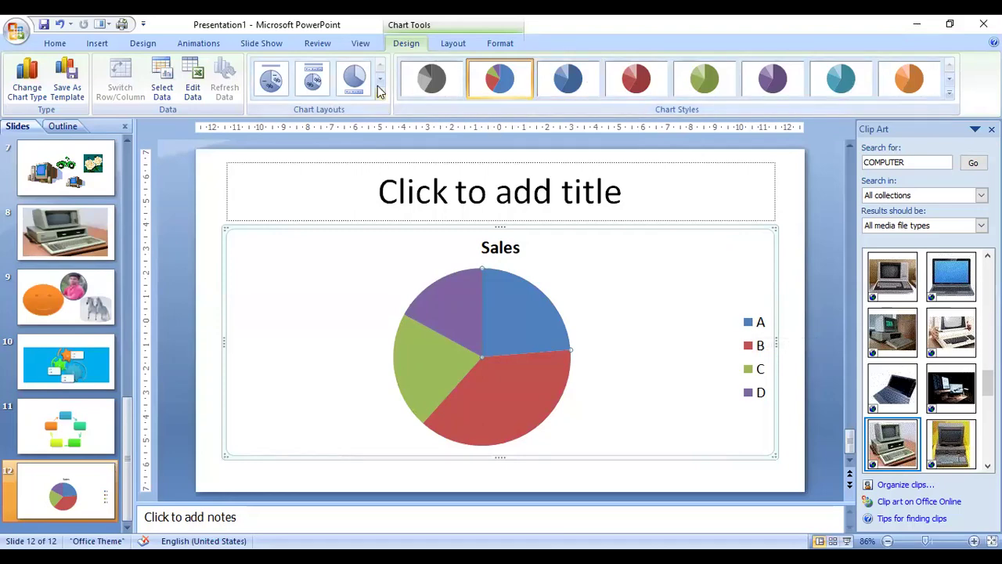
Apply a black-background chart style and Chart Layout 1 with category and percent labels inside slices
{"action": "left_click", "coordinate": [949, 93]}
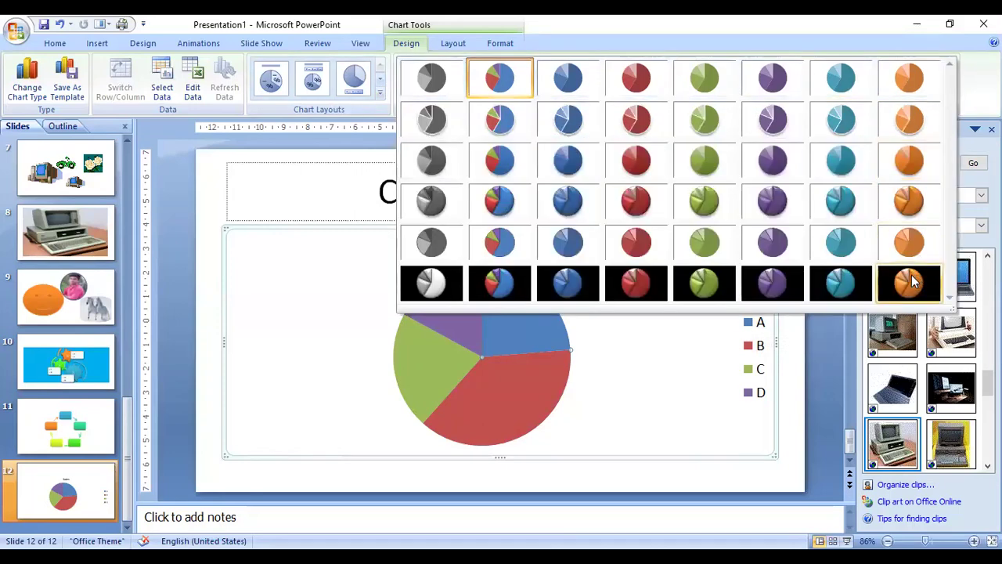
{"action": "left_click", "coordinate": [844, 275]}
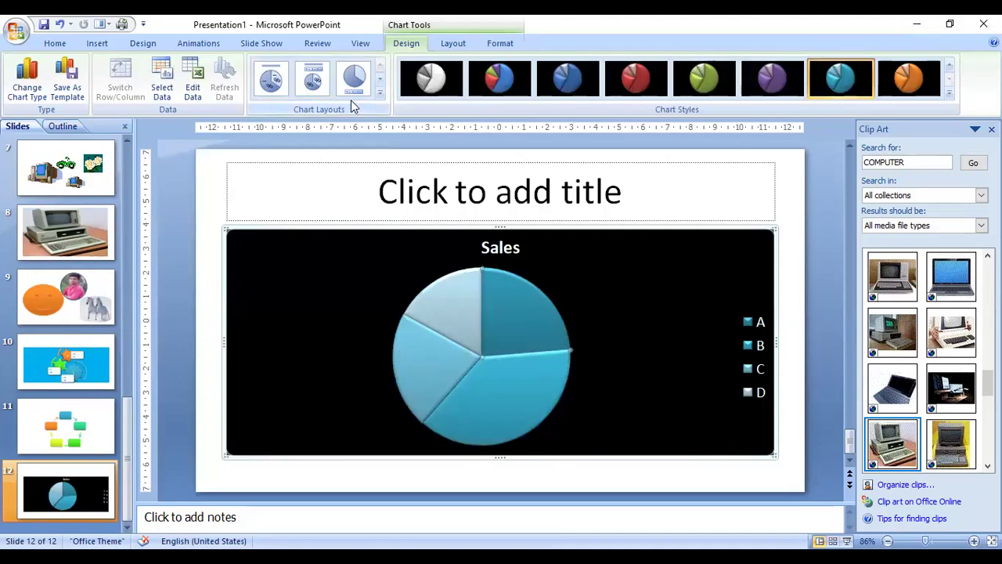
{"action": "left_click", "coordinate": [313, 81]}
{"action": "left_click", "coordinate": [270, 79]}
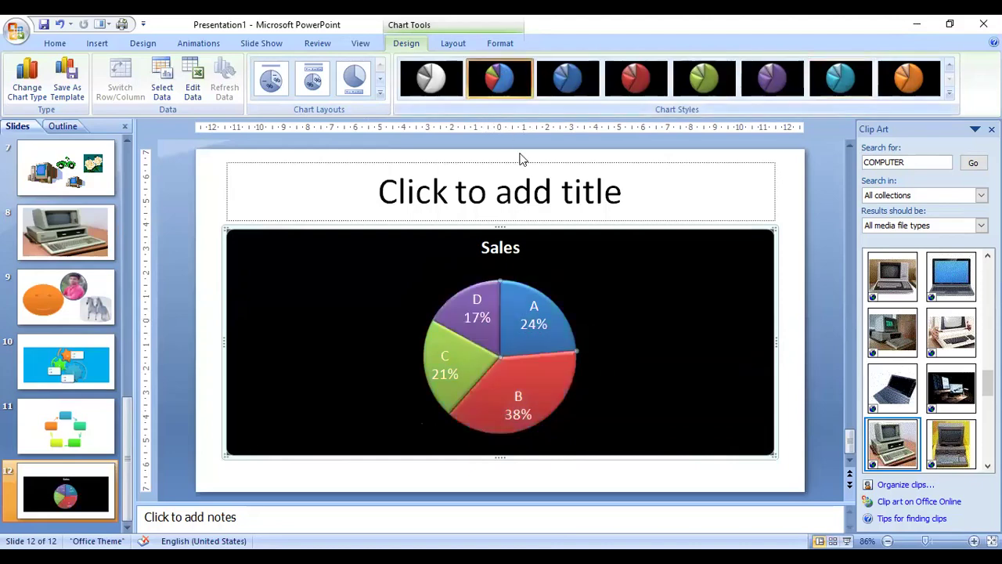
Switch the pie chart to the green black-background style
{"action": "left_click", "coordinate": [595, 81]}
{"action": "left_click", "coordinate": [636, 78]}
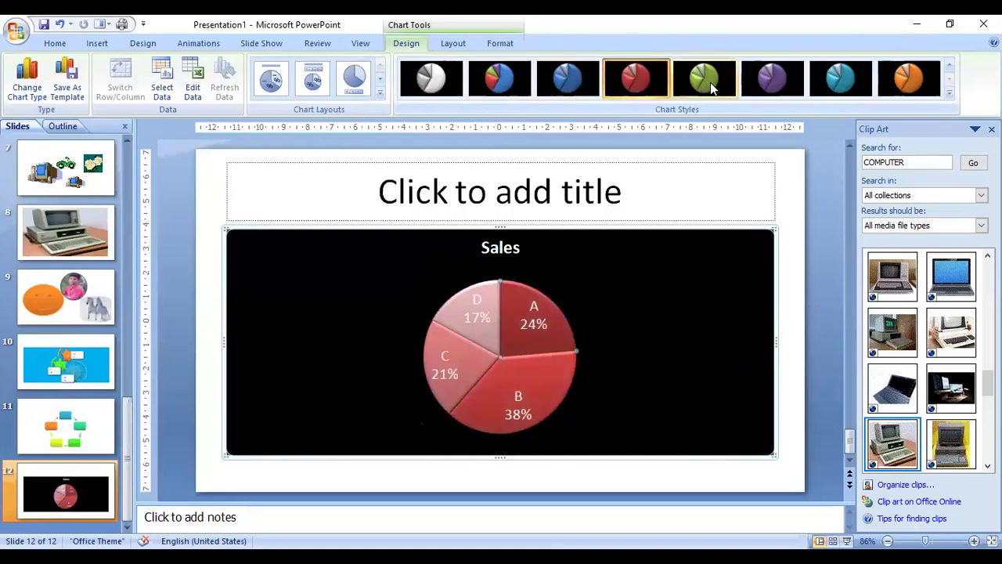
{"action": "left_click", "coordinate": [704, 81]}
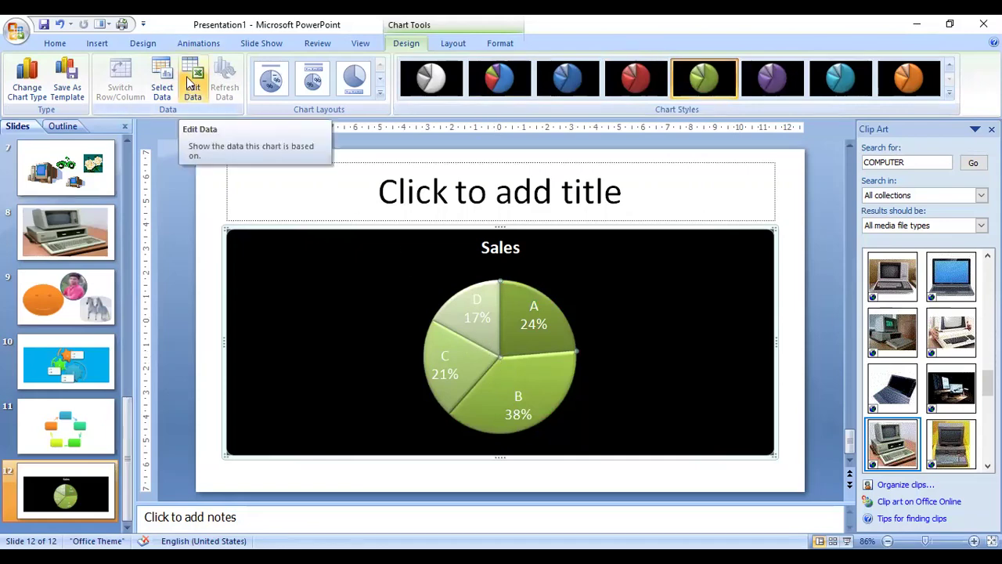
{"action": "left_click", "coordinate": [190, 81]}
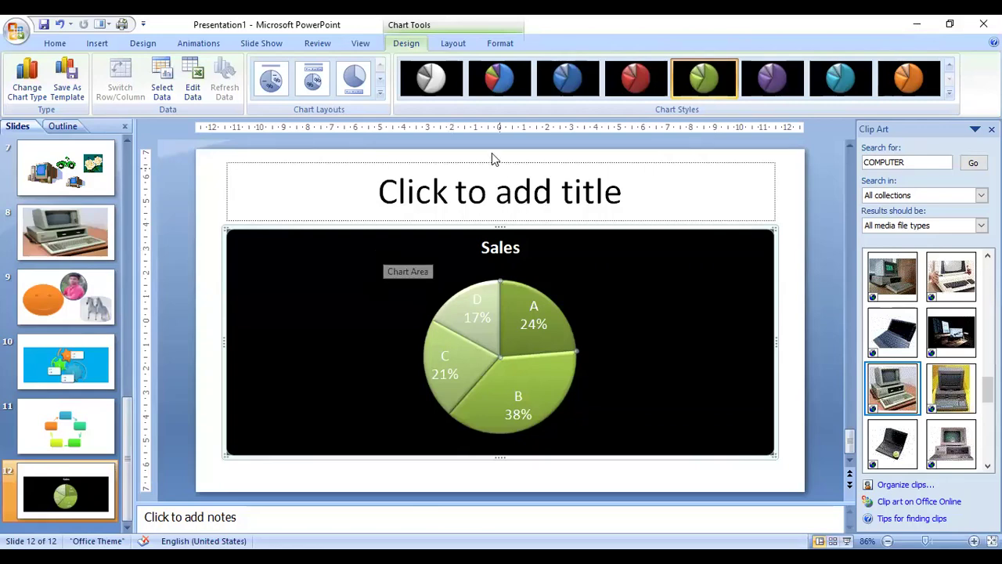
{"action": "left_click", "coordinate": [454, 44]}
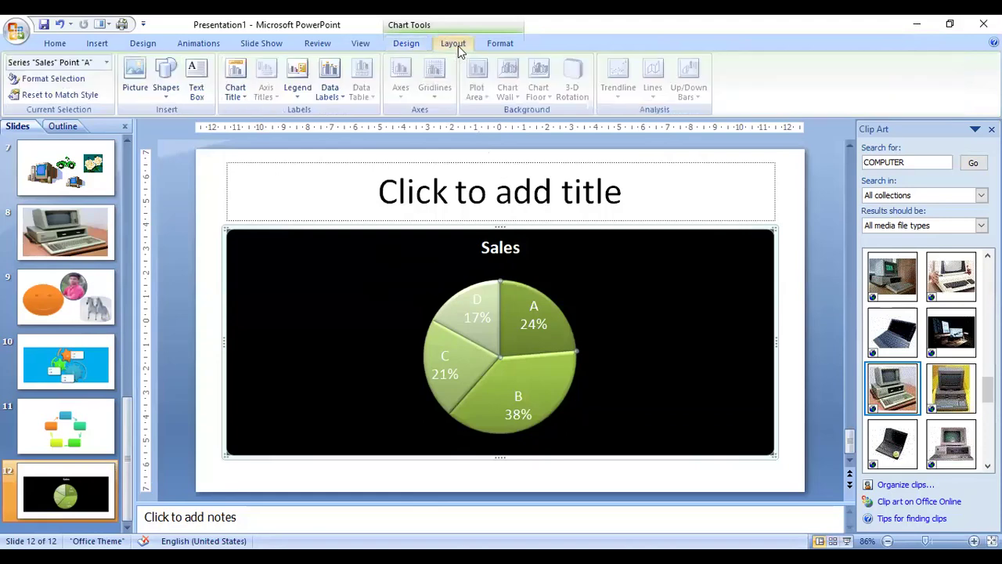
{"action": "left_click", "coordinate": [489, 45]}
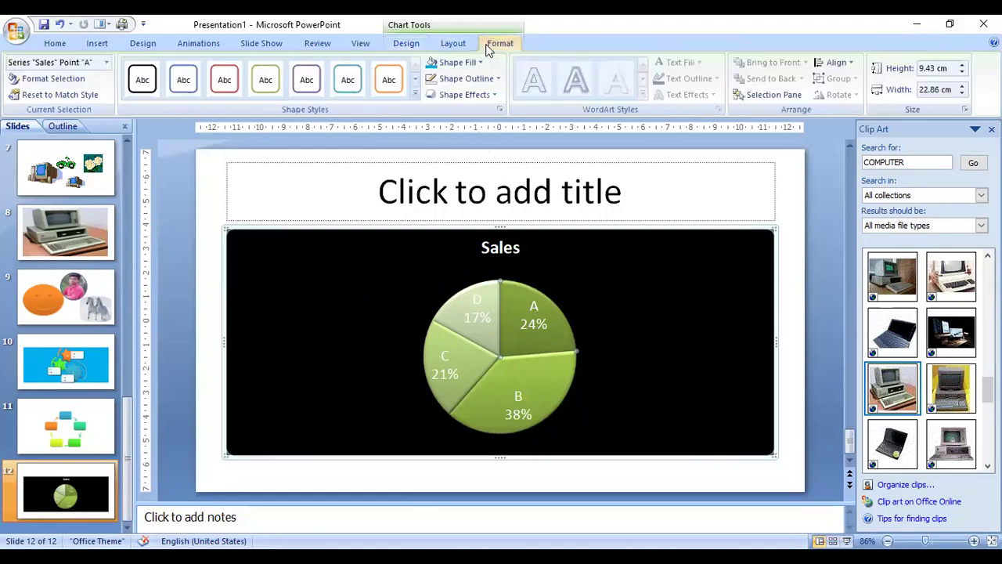
{"action": "left_click", "coordinate": [415, 95]}
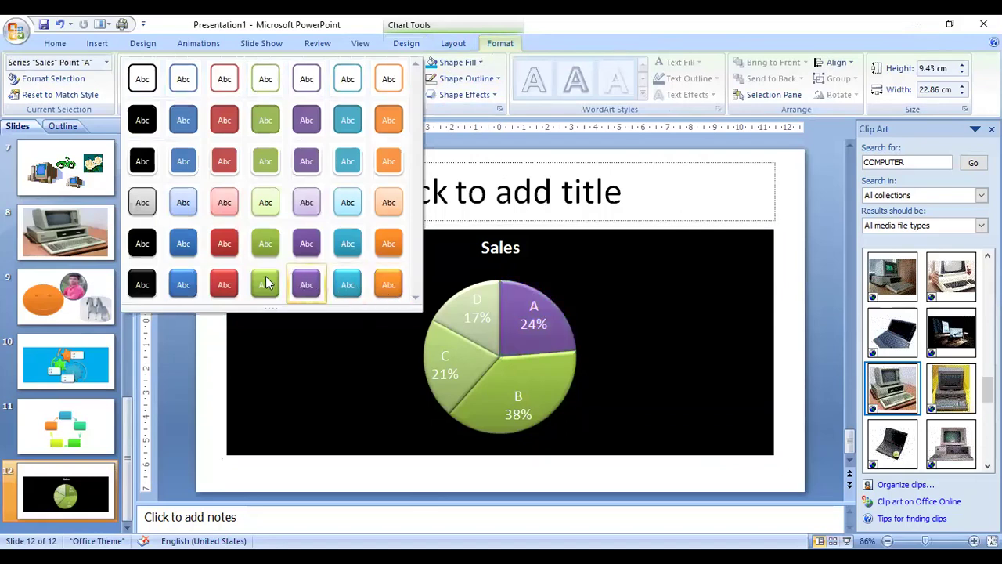
{"action": "left_click", "coordinate": [782, 272]}
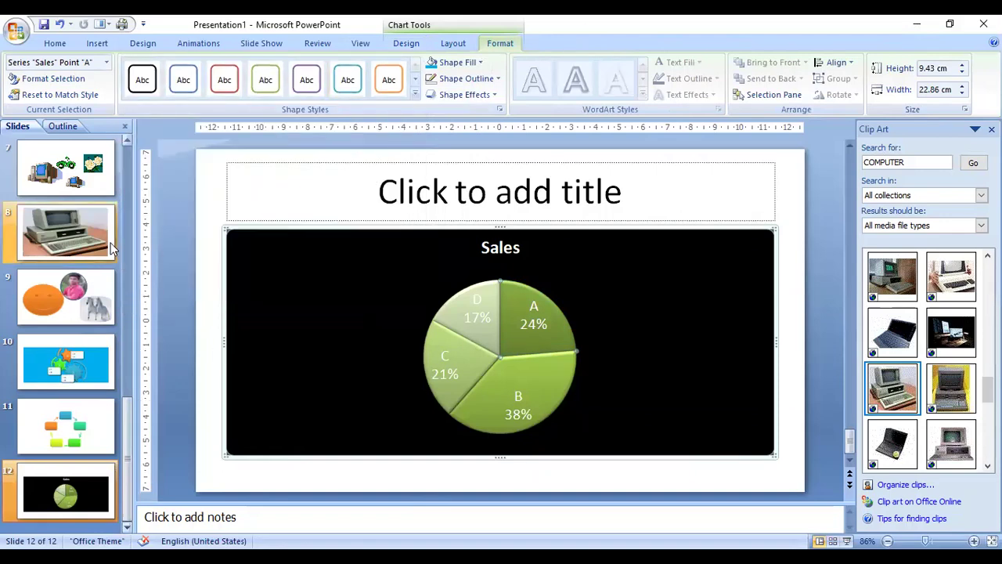
{"action": "left_click", "coordinate": [96, 46]}
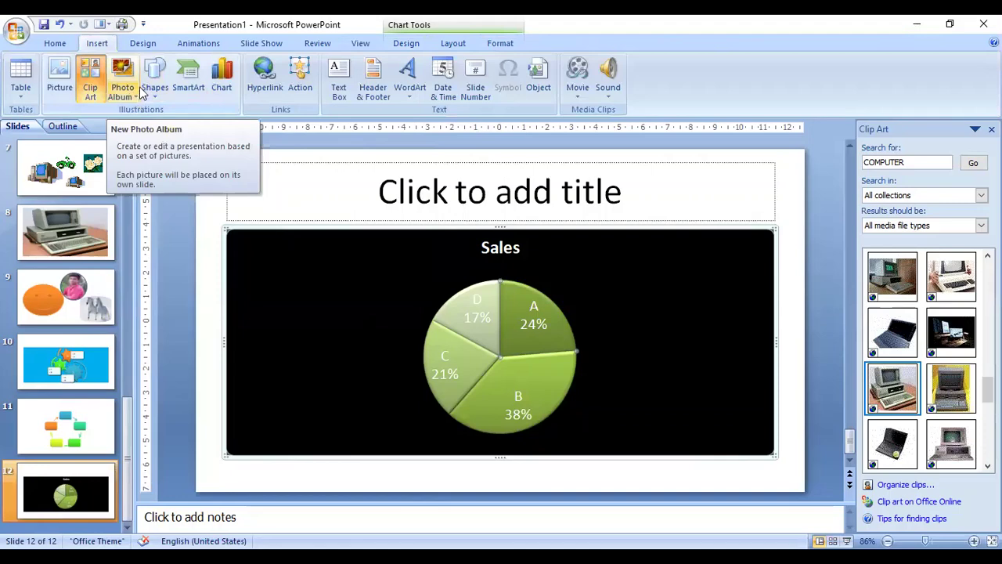
Go to slide 1 and select the whole 'My Presentation' title text
{"action": "left_click", "coordinate": [801, 333]}
{"action": "scroll", "coordinate": [4, 271], "scroll_direction": "up", "scroll_amount": 3}
{"action": "scroll", "coordinate": [4, 271], "scroll_direction": "up", "scroll_amount": 2}
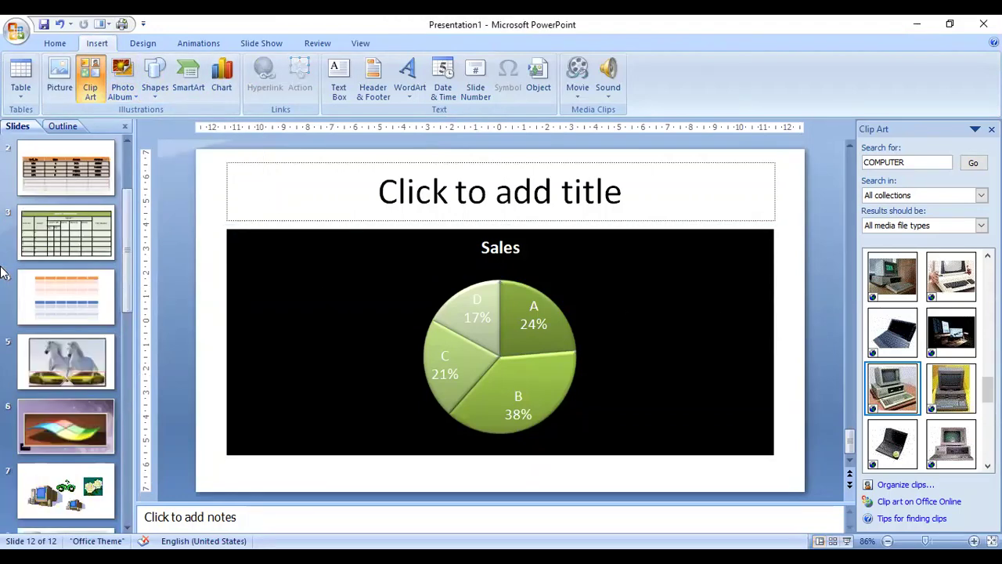
{"action": "scroll", "coordinate": [4, 271], "scroll_direction": "up", "scroll_amount": 2}
{"action": "left_click", "coordinate": [85, 180]}
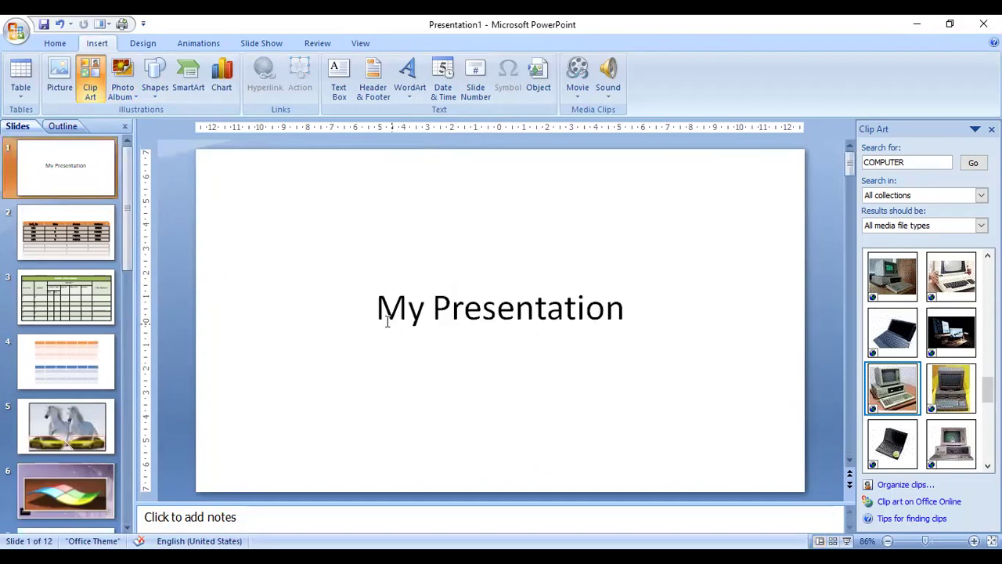
{"action": "left_click", "coordinate": [376, 302]}
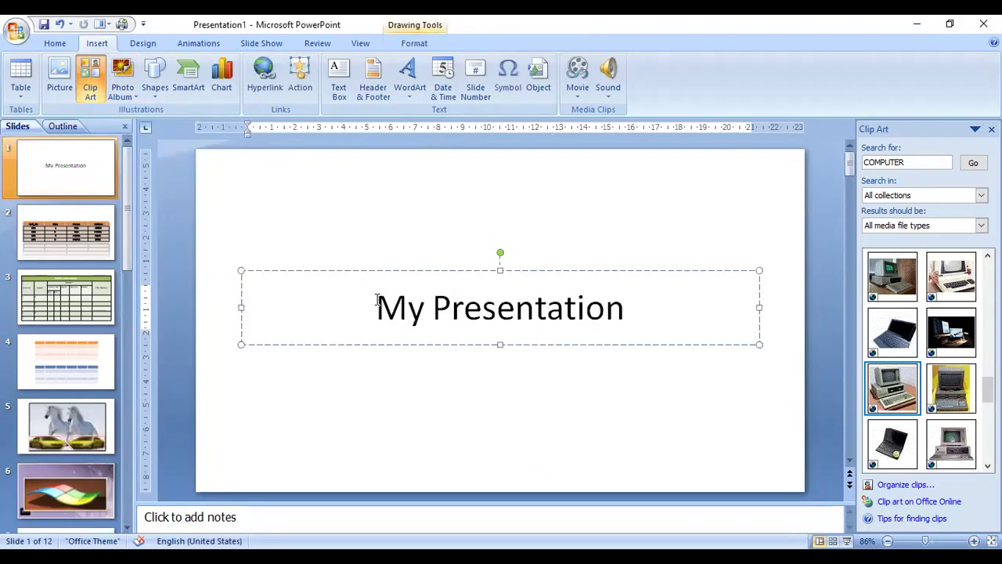
{"action": "left_click_drag", "start_coordinate": [376, 301], "coordinate": [713, 321]}
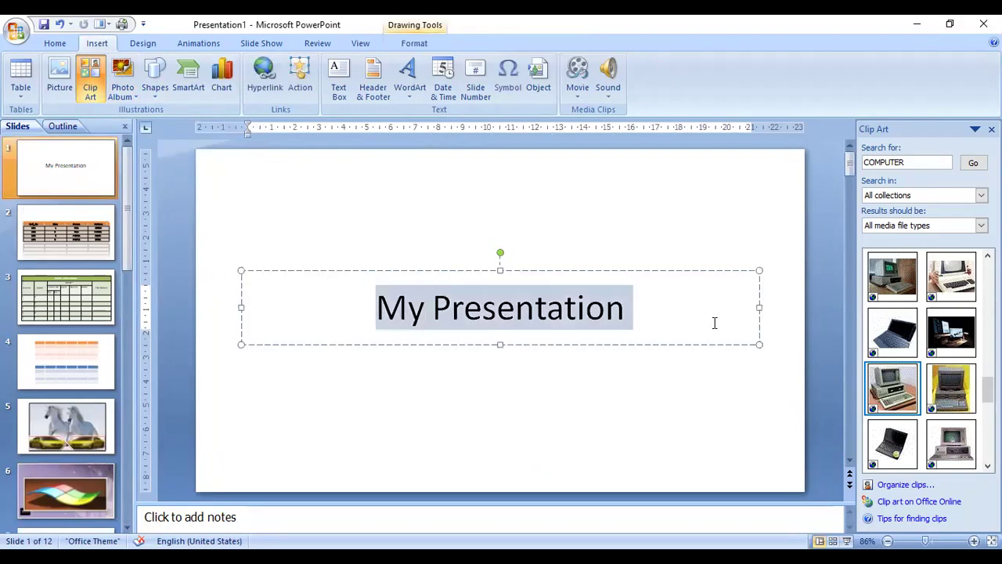
Add a shadow to the title and grow its font to 66 pt
{"action": "left_click", "coordinate": [54, 43]}
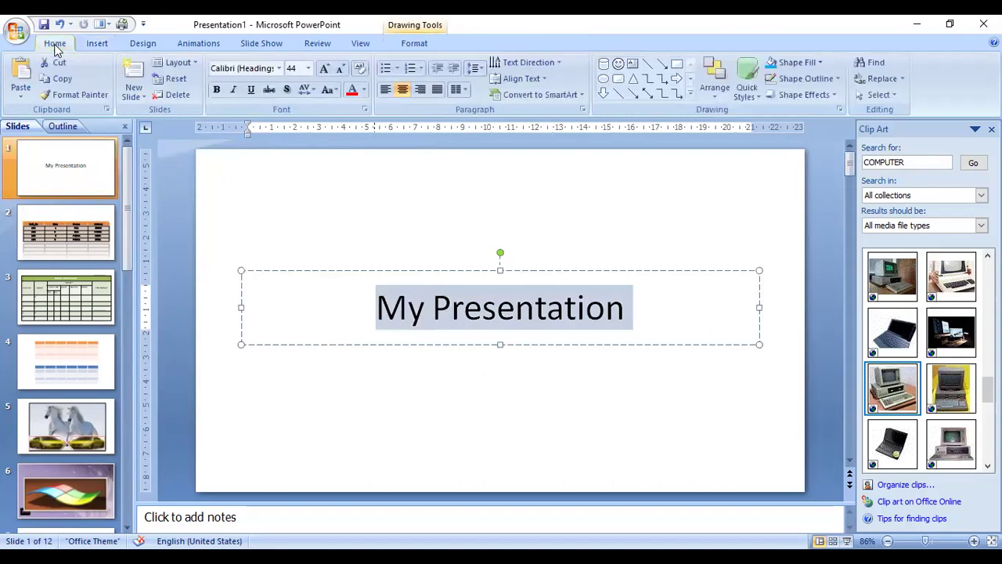
{"action": "left_click", "coordinate": [286, 89]}
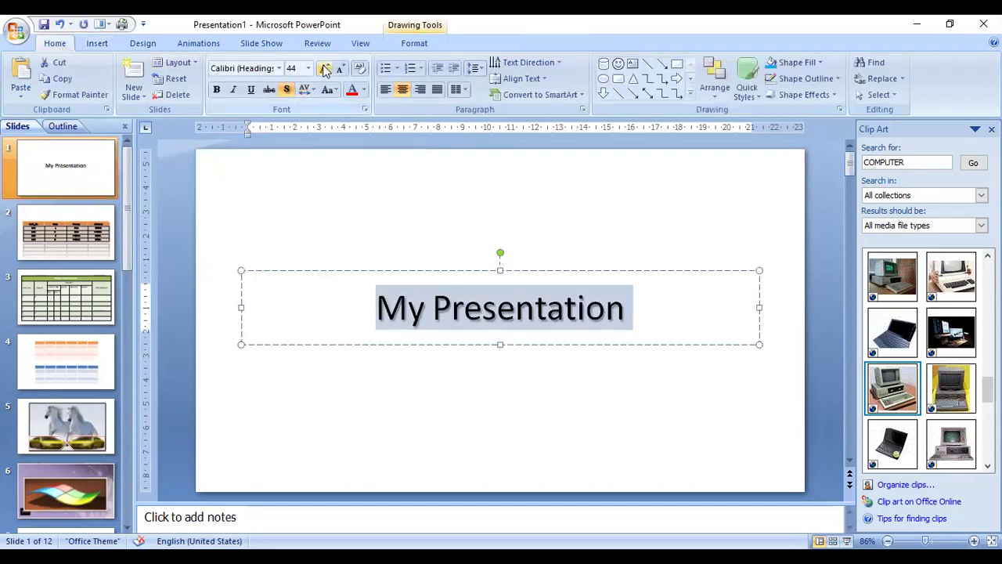
{"action": "left_click", "coordinate": [324, 68]}
{"action": "left_click", "coordinate": [324, 68]}
{"action": "left_click", "coordinate": [324, 68]}
{"action": "left_click", "coordinate": [324, 68]}
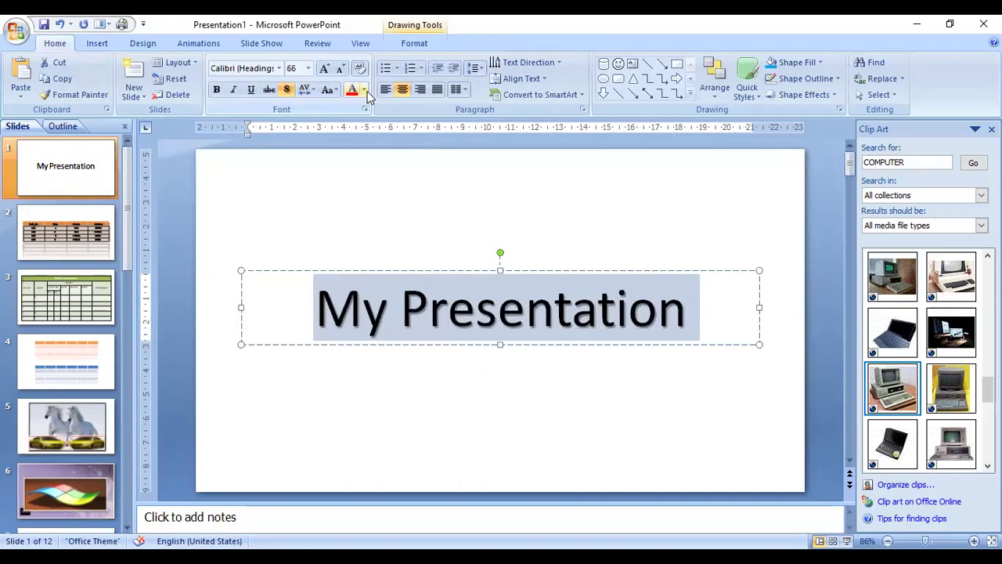
Make the title text salmon orange, bold and underlined
{"action": "left_click", "coordinate": [365, 91]}
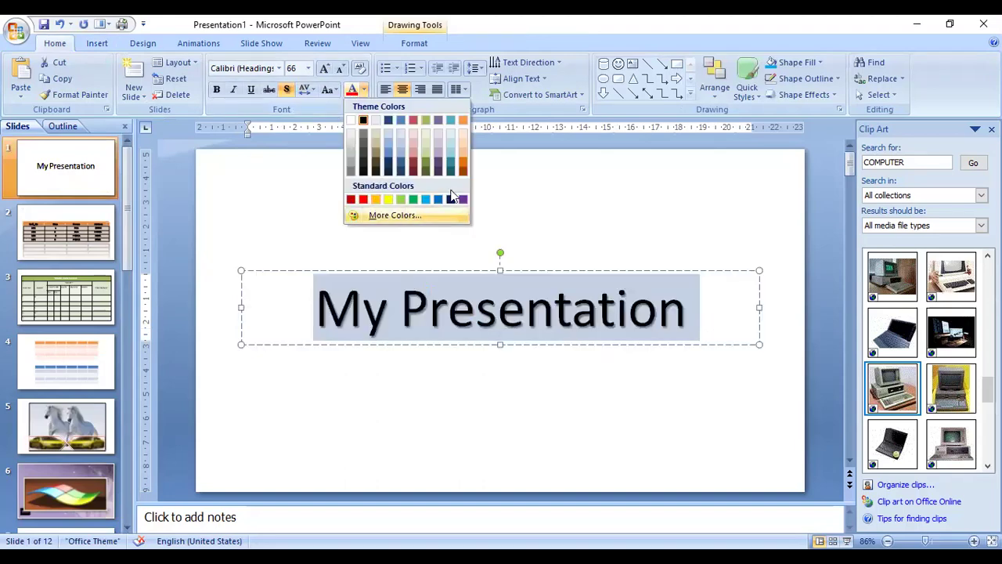
{"action": "left_click", "coordinate": [405, 218]}
{"action": "left_click", "coordinate": [490, 220]}
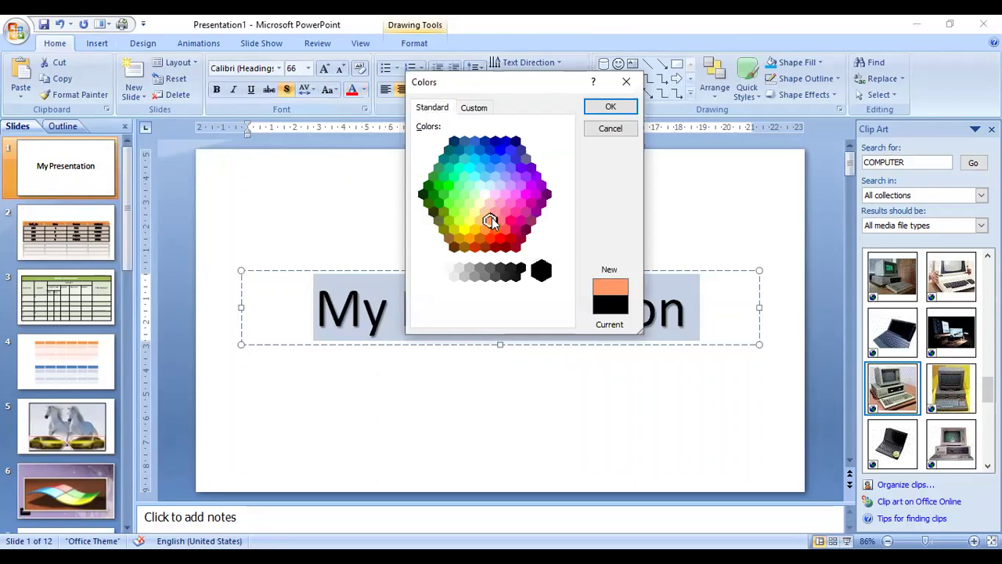
{"action": "left_click", "coordinate": [609, 108]}
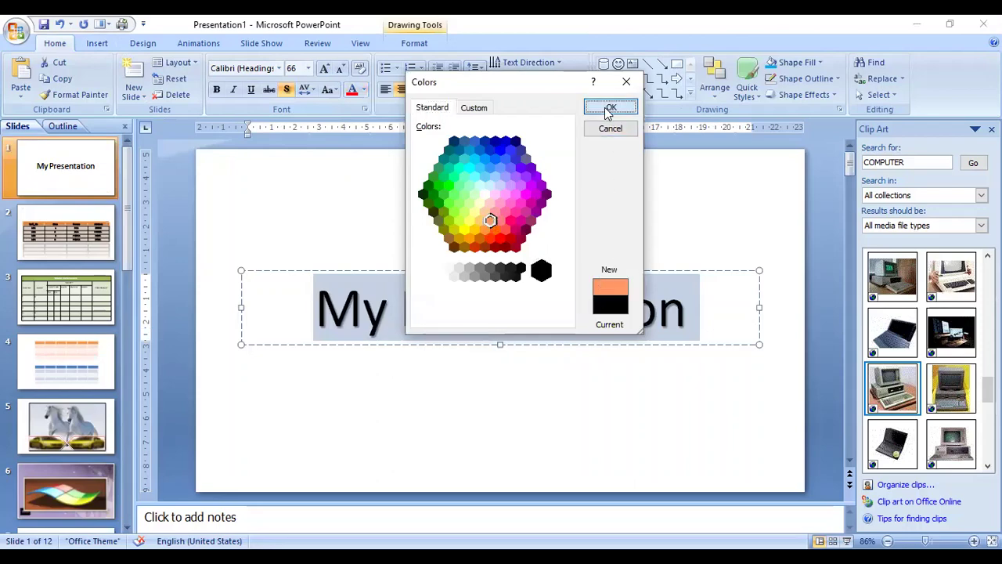
{"action": "left_click", "coordinate": [216, 90]}
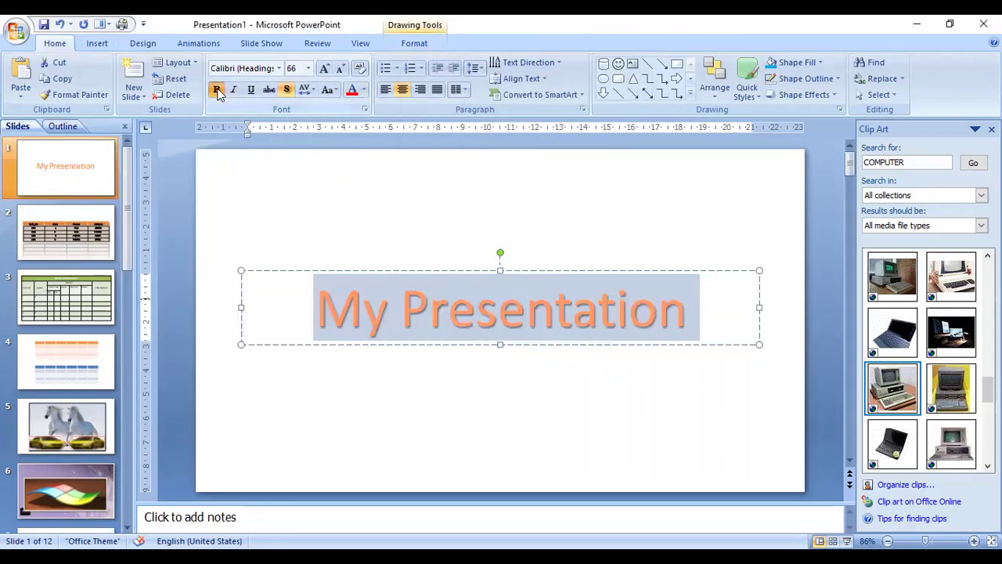
{"action": "left_click", "coordinate": [252, 89]}
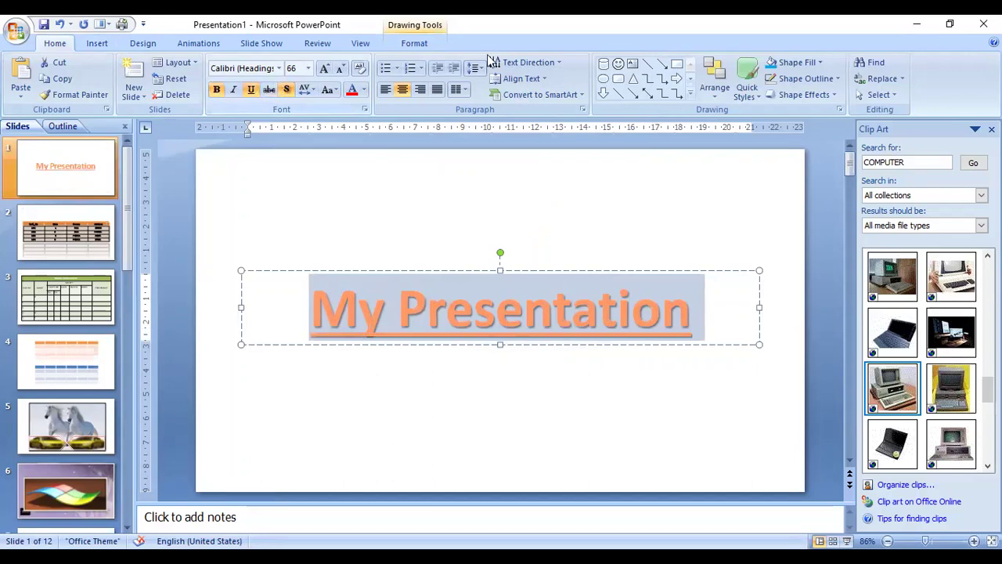
Give the title box a light blue shape style
{"action": "left_click", "coordinate": [429, 43]}
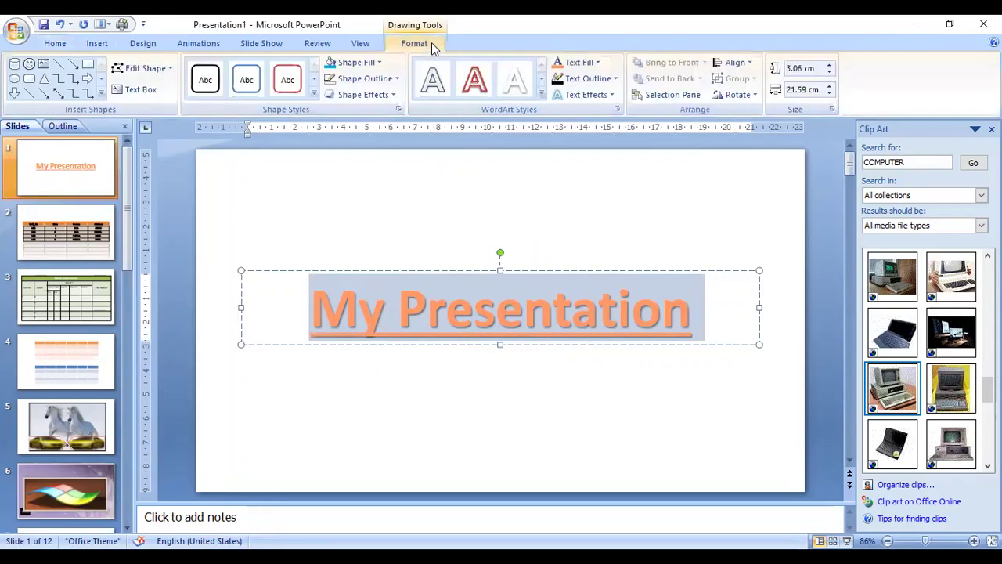
{"action": "left_click", "coordinate": [313, 94]}
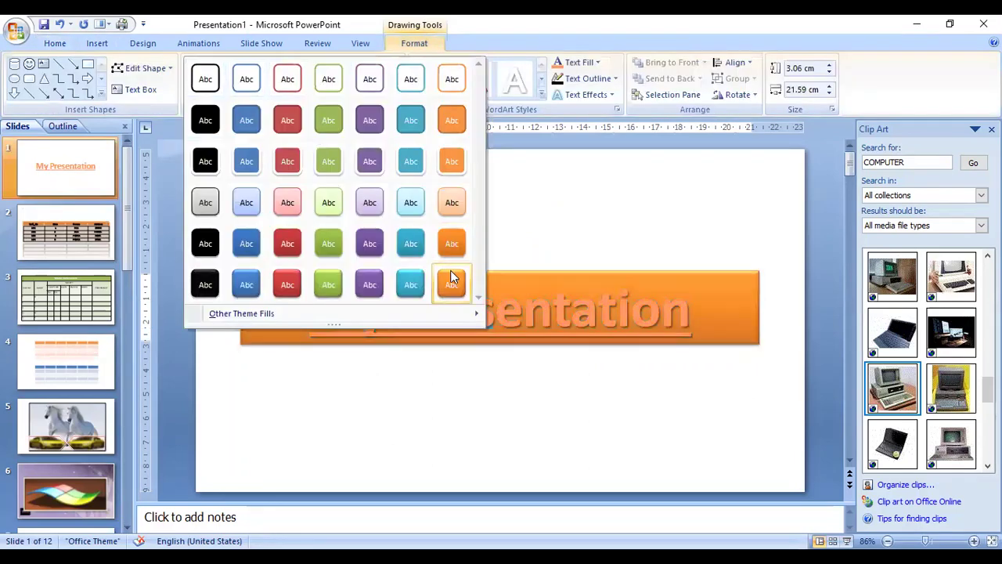
{"action": "left_click", "coordinate": [411, 204]}
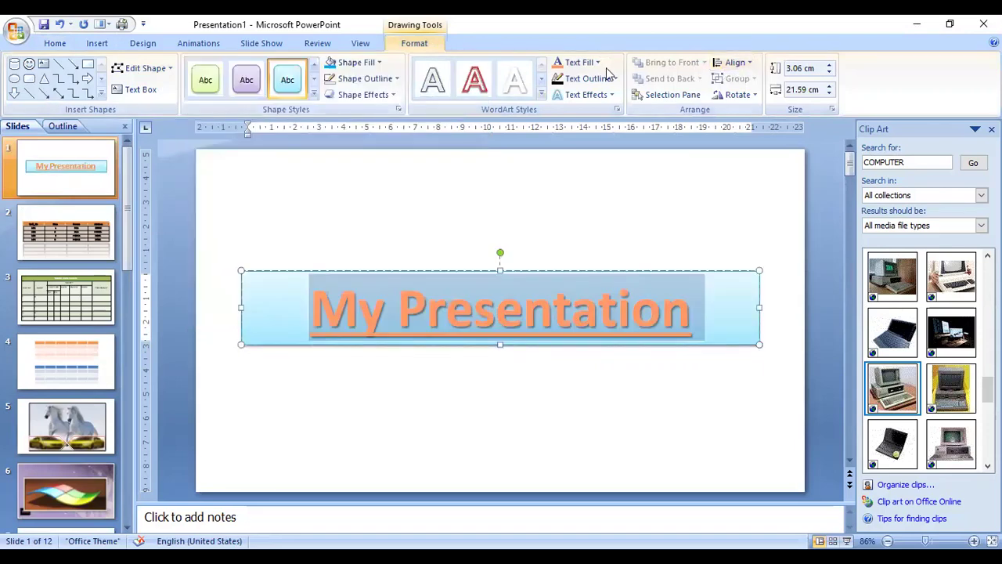
Apply a purple WordArt style to the title so it reads MY PRESENTATION with a reflection
{"action": "left_click", "coordinate": [53, 42]}
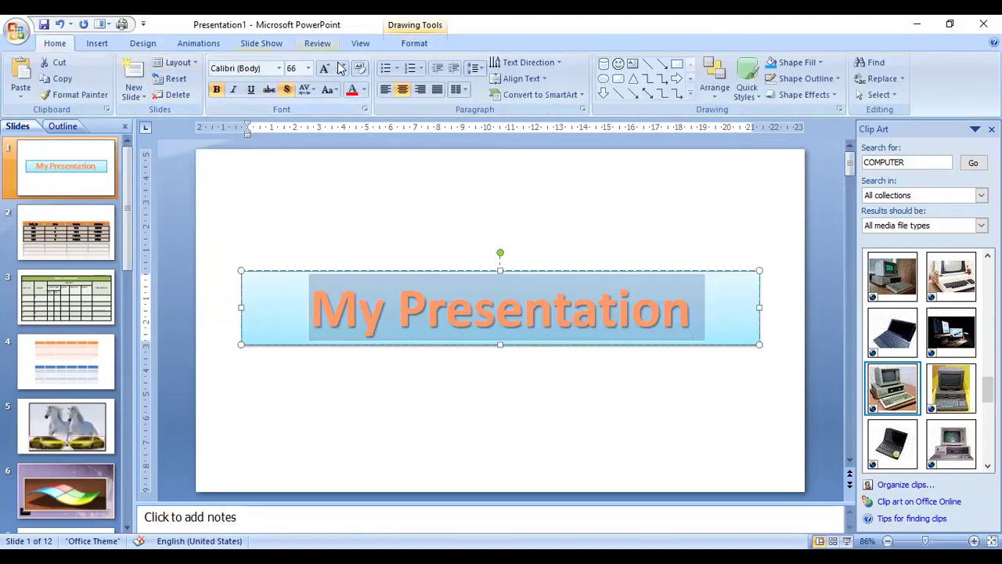
{"action": "left_click", "coordinate": [414, 43]}
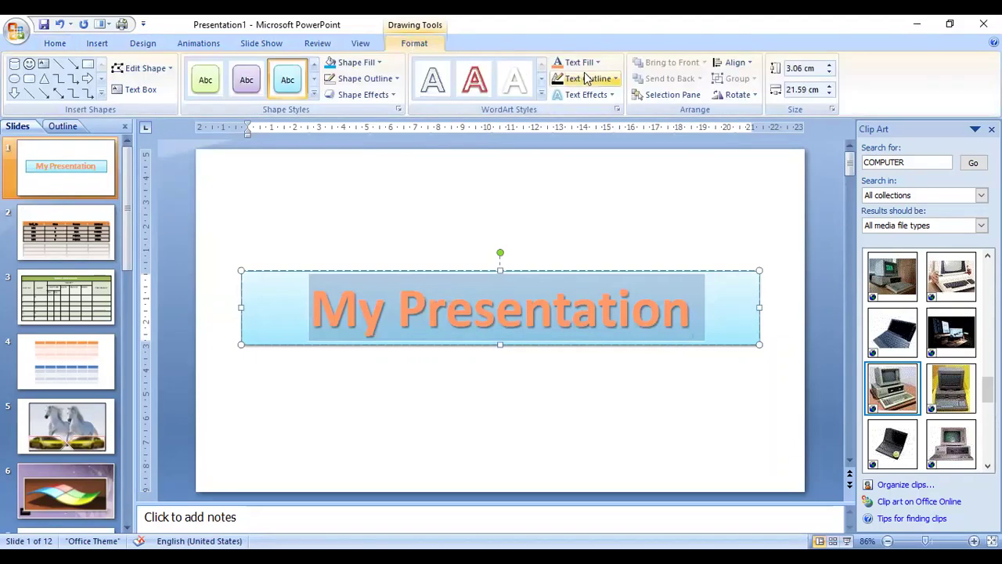
{"action": "left_click", "coordinate": [540, 93]}
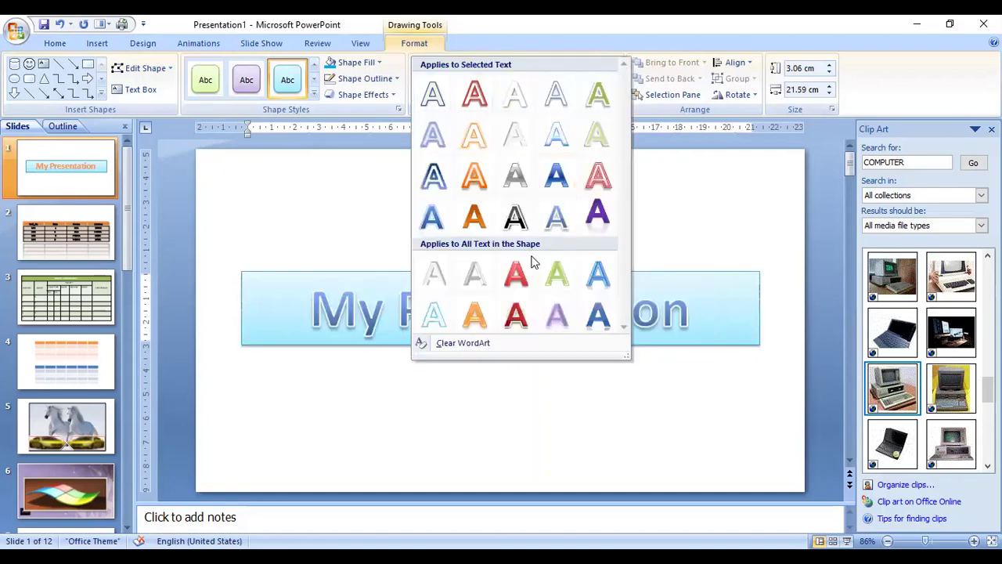
{"action": "left_click", "coordinate": [599, 217]}
{"action": "left_click", "coordinate": [743, 246]}
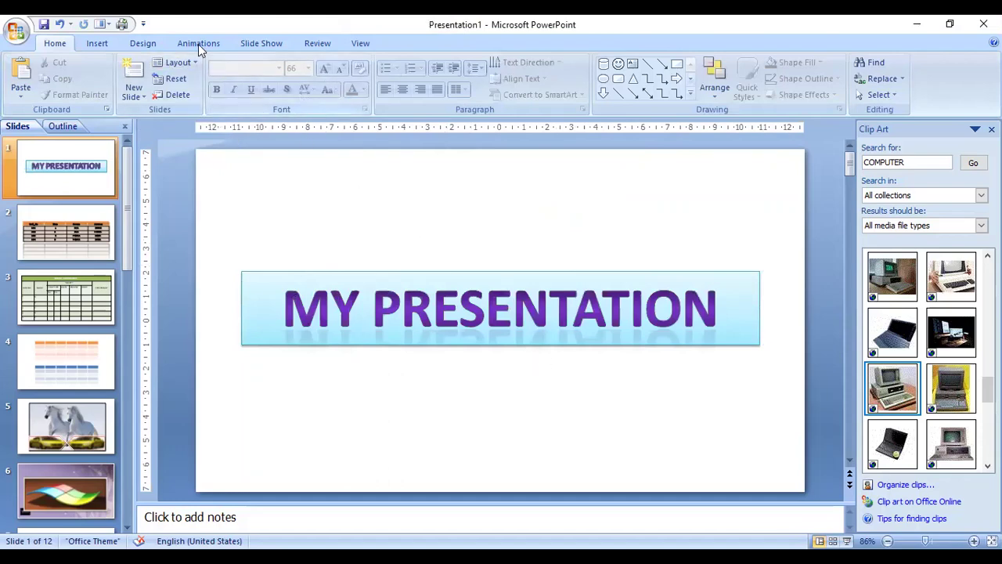
{"action": "left_click", "coordinate": [258, 43]}
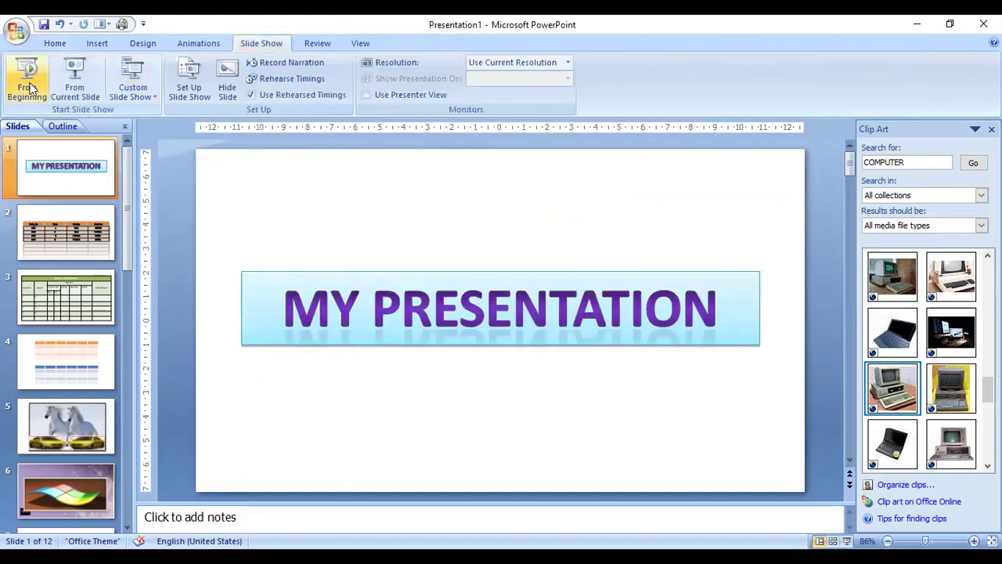
{"action": "left_click", "coordinate": [32, 87]}
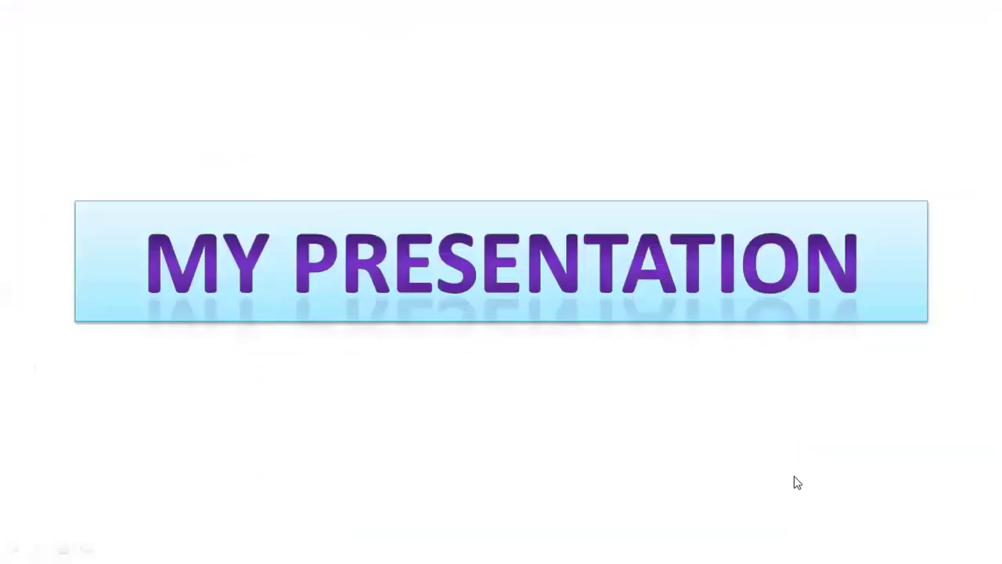
{"action": "left_click", "coordinate": [797, 483]}
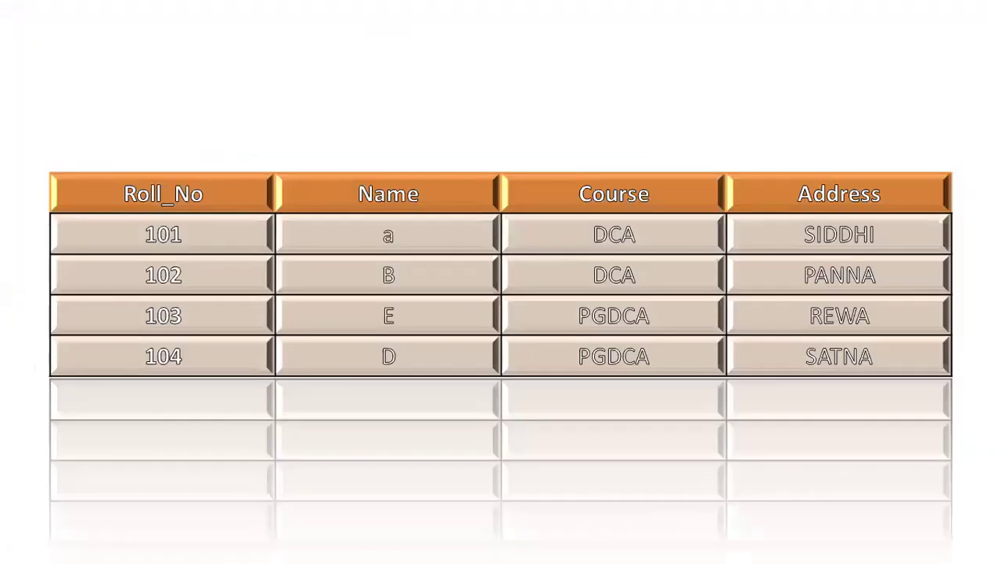
{"action": "key", "text": "Left"}
{"action": "key", "text": "Right"}
{"action": "key", "text": "Right"}
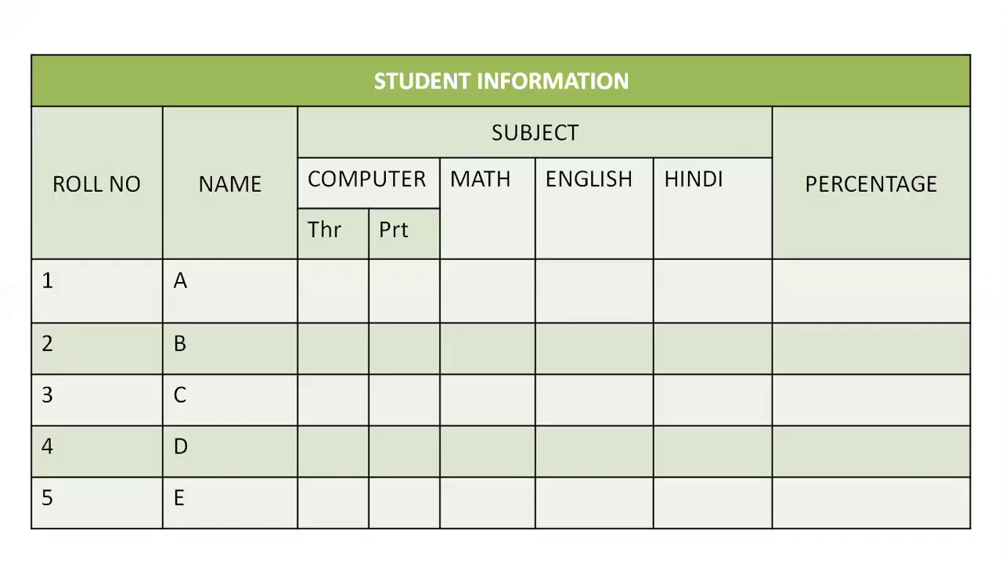
{"action": "key", "text": "Right"}
{"action": "key", "text": "Left"}
{"action": "key", "text": "Right"}
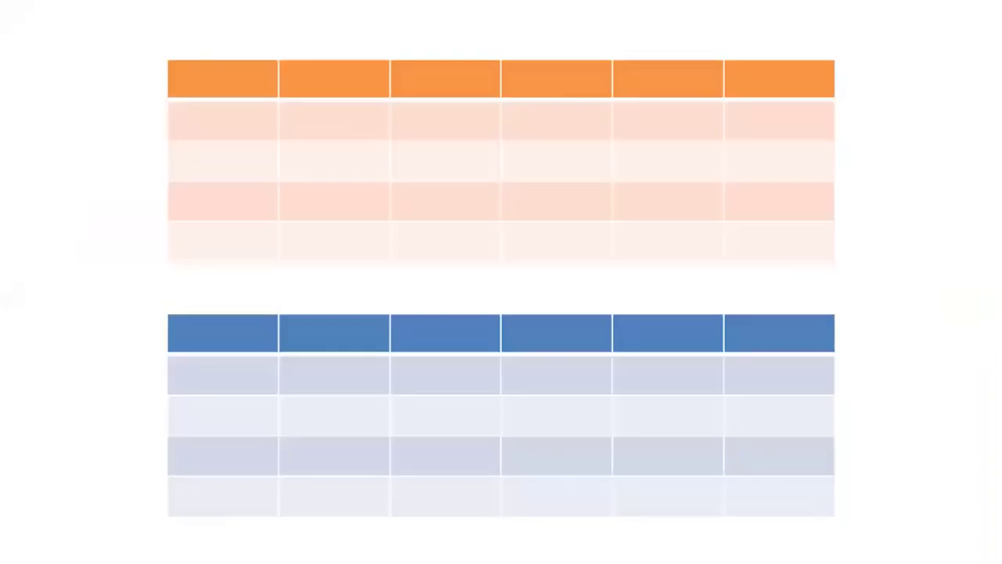
{"action": "key", "text": "Right"}
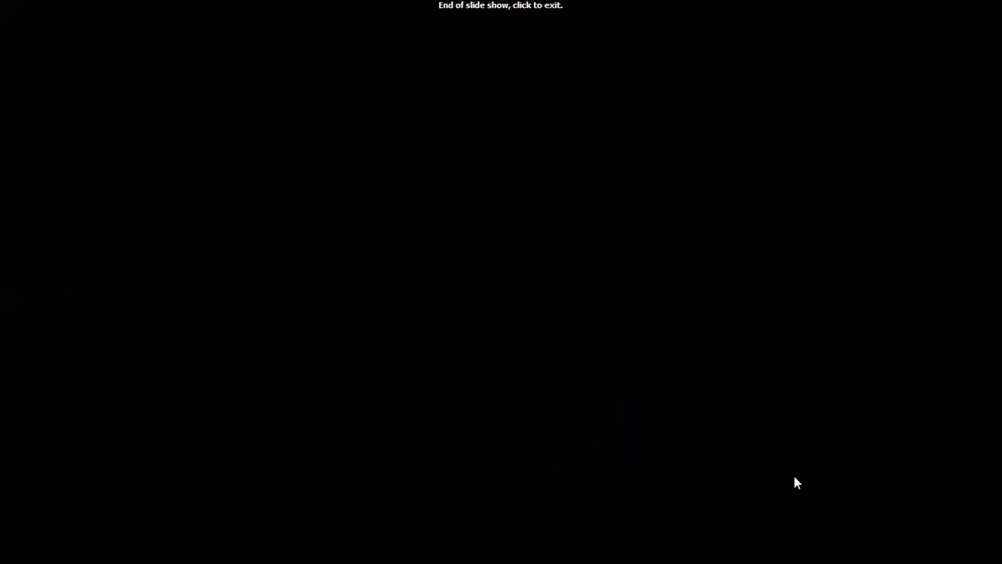
{"action": "left_click", "coordinate": [796, 482]}
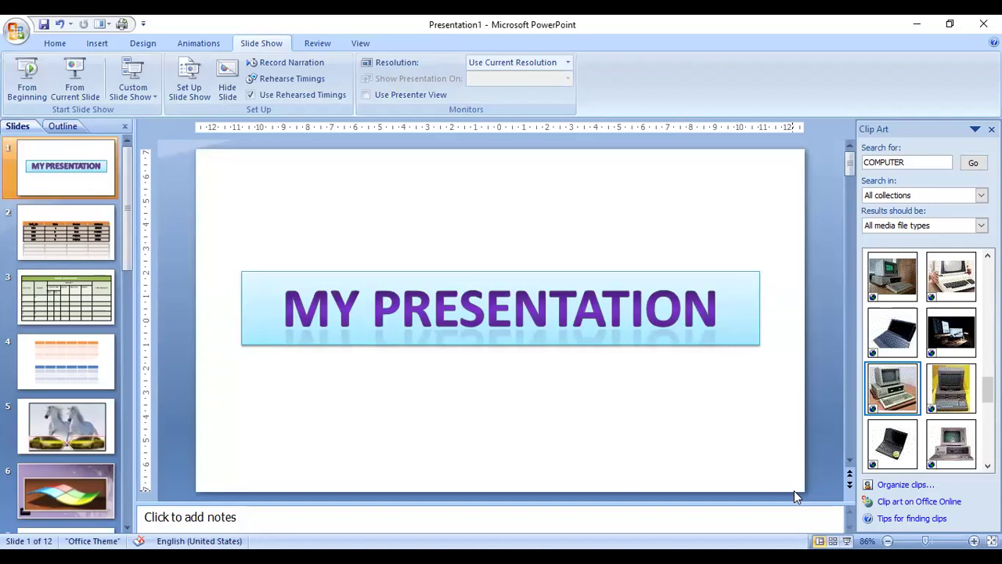
Present slide 12's Sales pie chart full screen with Shift+F5, then exit the show with Esc
{"action": "scroll", "coordinate": [599, 291], "scroll_direction": "down", "scroll_amount": 1}
{"action": "scroll", "coordinate": [599, 292], "scroll_direction": "down", "scroll_amount": 3}
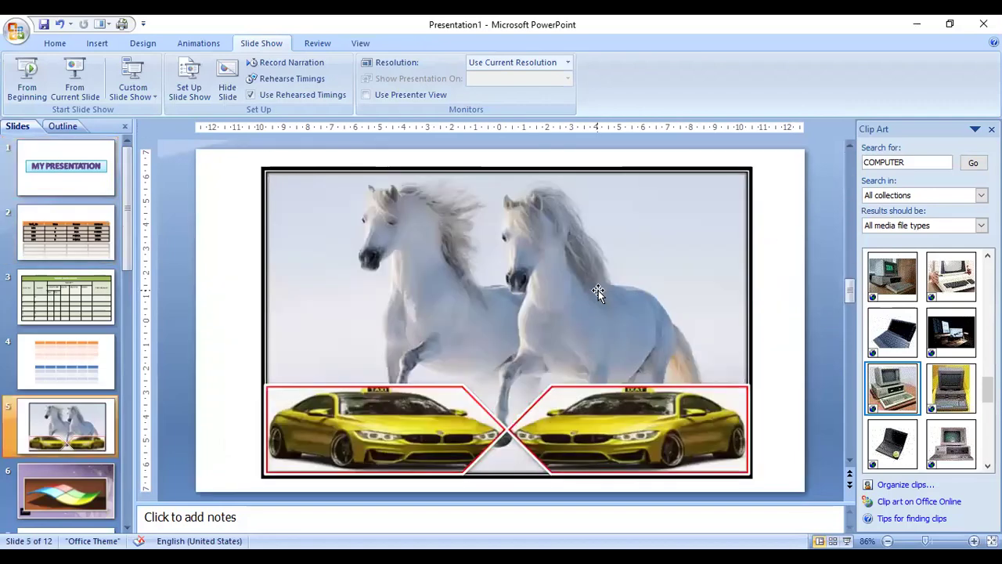
{"action": "scroll", "coordinate": [599, 291], "scroll_direction": "down", "scroll_amount": 2}
{"action": "scroll", "coordinate": [599, 291], "scroll_direction": "down", "scroll_amount": 3}
{"action": "scroll", "coordinate": [599, 291], "scroll_direction": "down", "scroll_amount": 2}
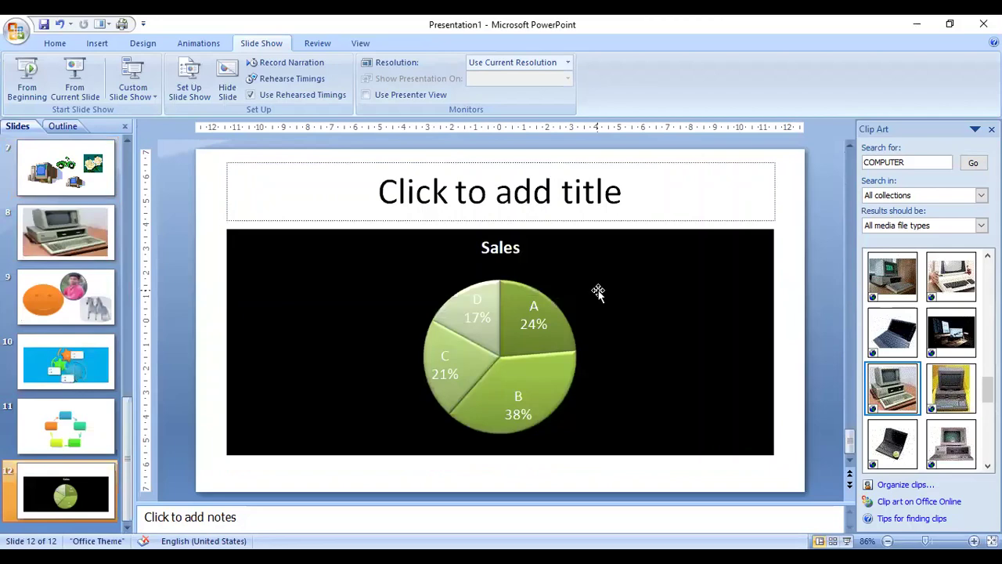
{"action": "left_click", "coordinate": [598, 292]}
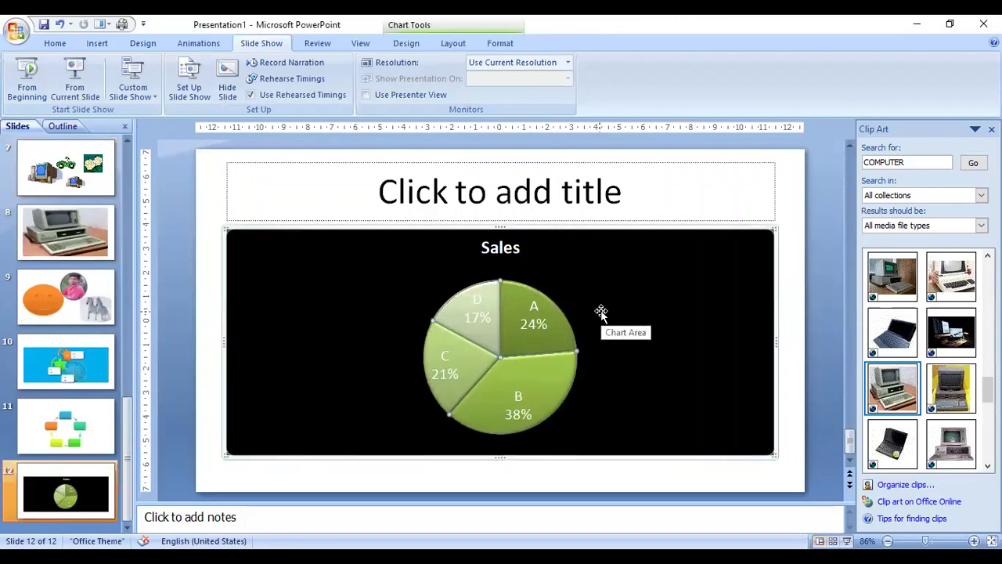
{"action": "key", "text": "shift+F5"}
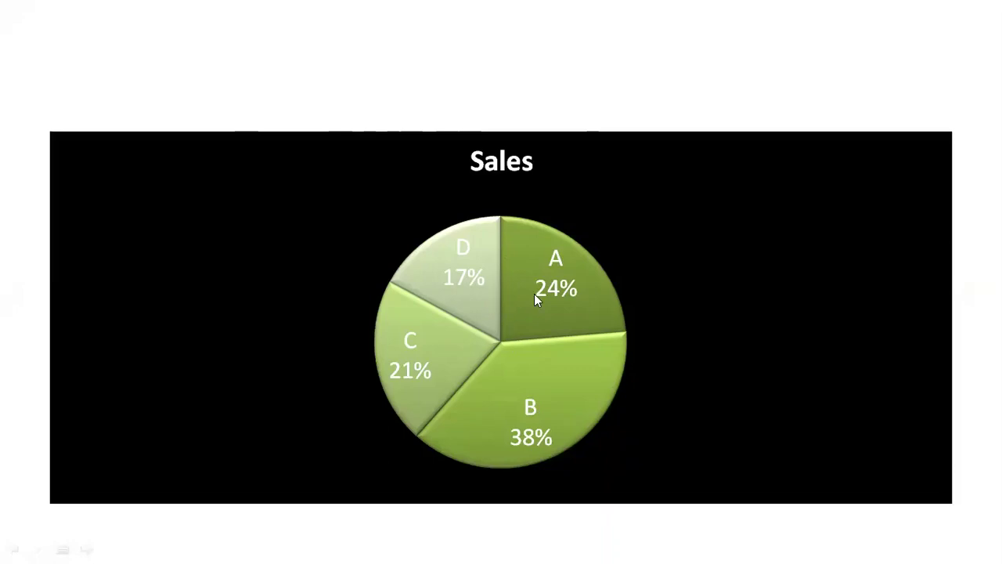
{"action": "key", "text": "Escape"}
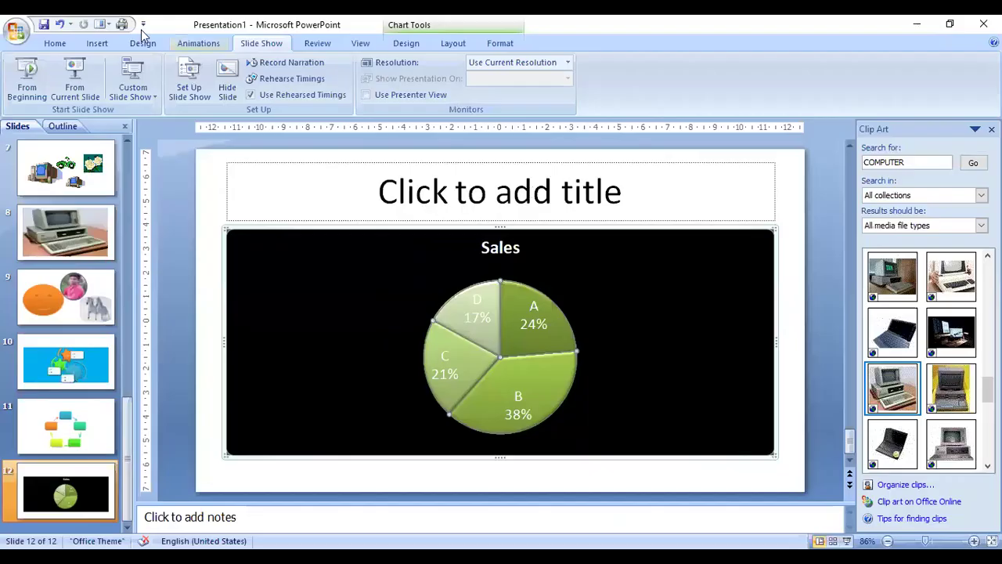